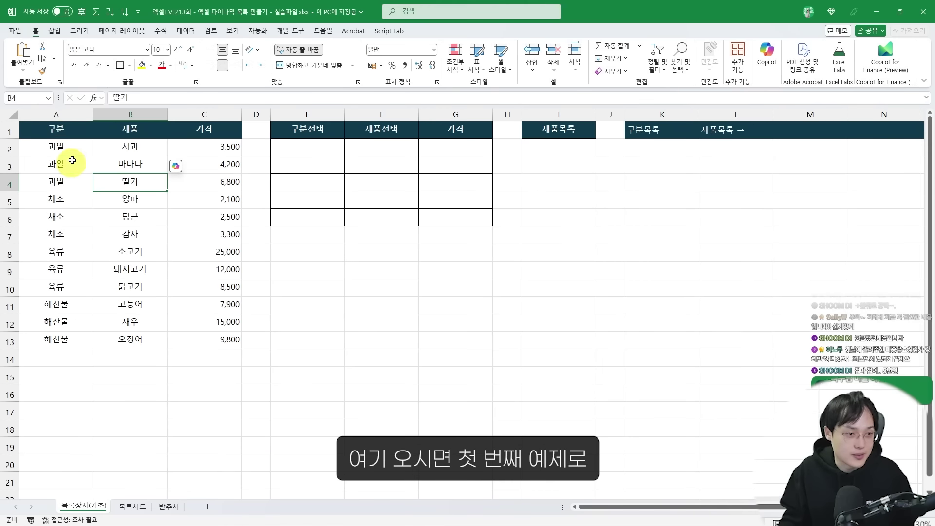
{"action": "scroll", "coordinate": [79, 177], "scroll_direction": "up", "scroll_amount": 1}
{"action": "key", "text": "ctrl+2"}
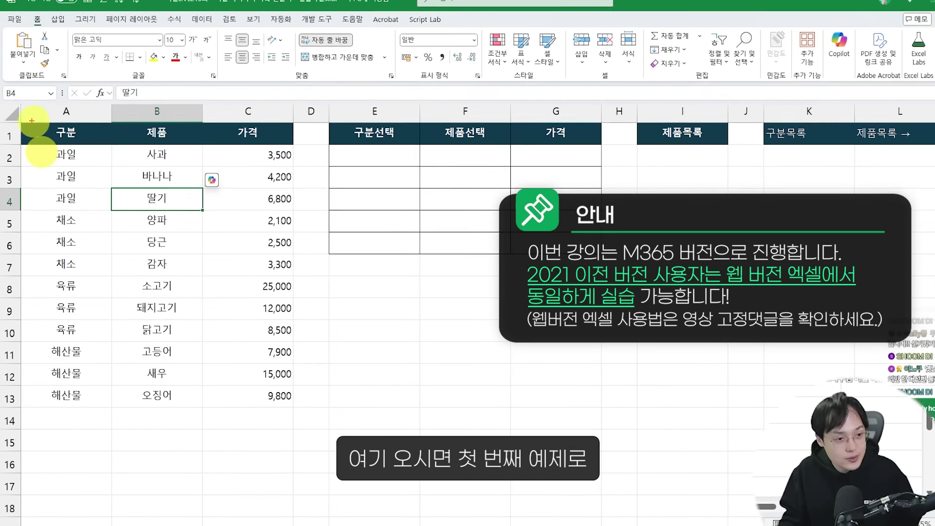
{"action": "mouse_move", "coordinate": [14, 107]}
{"action": "left_mouse_down"}
{"action": "mouse_move", "coordinate": [184, 273]}
{"action": "mouse_move", "coordinate": [316, 458]}
{"action": "left_mouse_up"}
{"action": "mouse_move", "coordinate": [174, 118]}
{"action": "left_mouse_down"}
{"action": "mouse_move", "coordinate": [207, 129]}
{"action": "mouse_move", "coordinate": [232, 115]}
{"action": "left_mouse_up"}
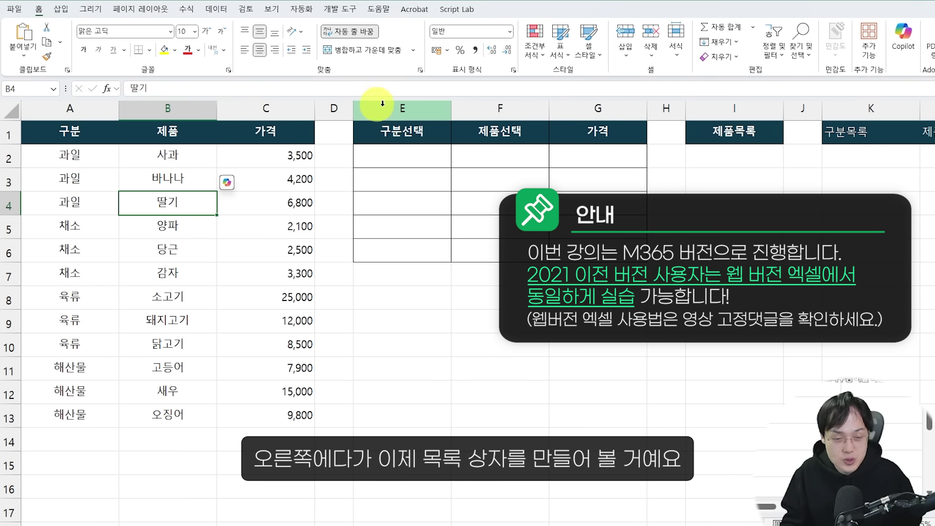
{"action": "mouse_move", "coordinate": [349, 91]}
{"action": "left_mouse_down"}
{"action": "mouse_move", "coordinate": [610, 246]}
{"action": "mouse_move", "coordinate": [664, 289]}
{"action": "left_mouse_up"}
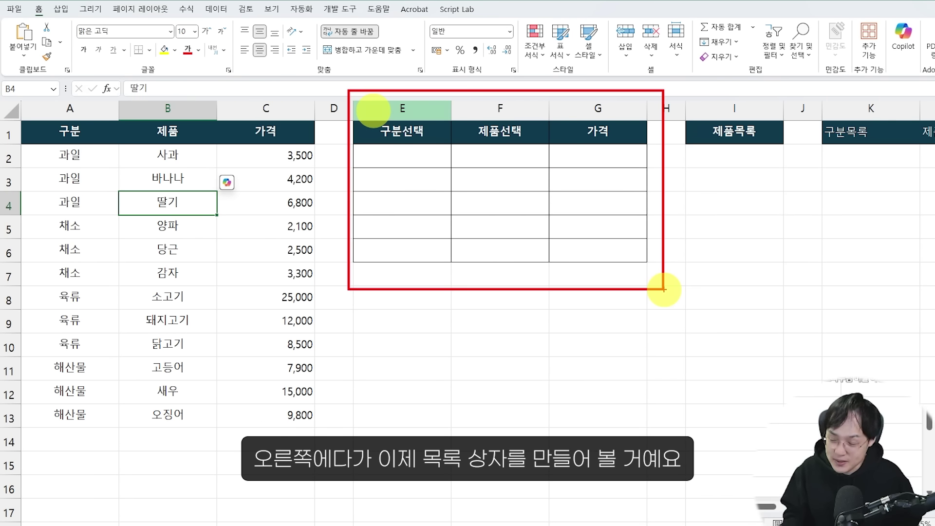
{"action": "left_click", "coordinate": [409, 161]}
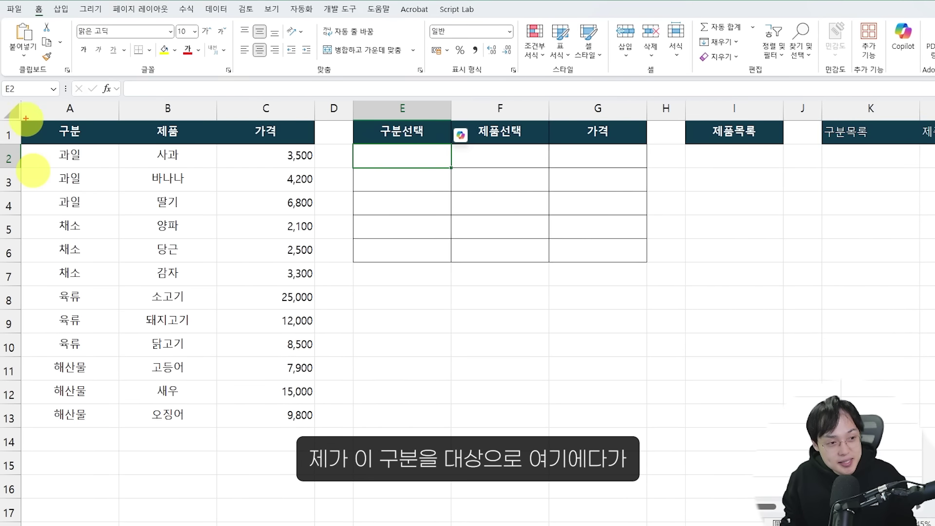
{"action": "left_click_drag", "start_coordinate": [26, 118], "coordinate": [119, 445]}
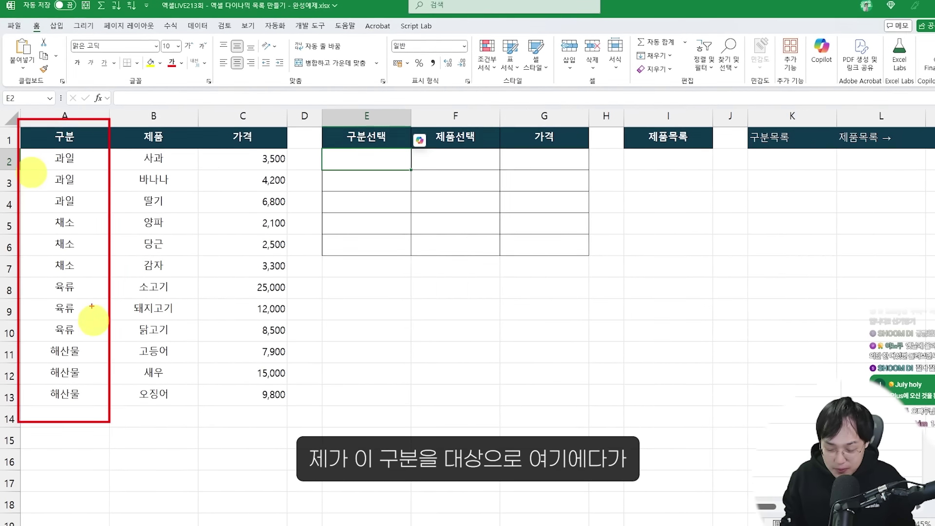
{"action": "mouse_move", "coordinate": [72, 190]}
{"action": "left_mouse_down"}
{"action": "mouse_move", "coordinate": [329, 226]}
{"action": "mouse_move", "coordinate": [351, 176]}
{"action": "mouse_move", "coordinate": [360, 195]}
{"action": "left_mouse_up"}
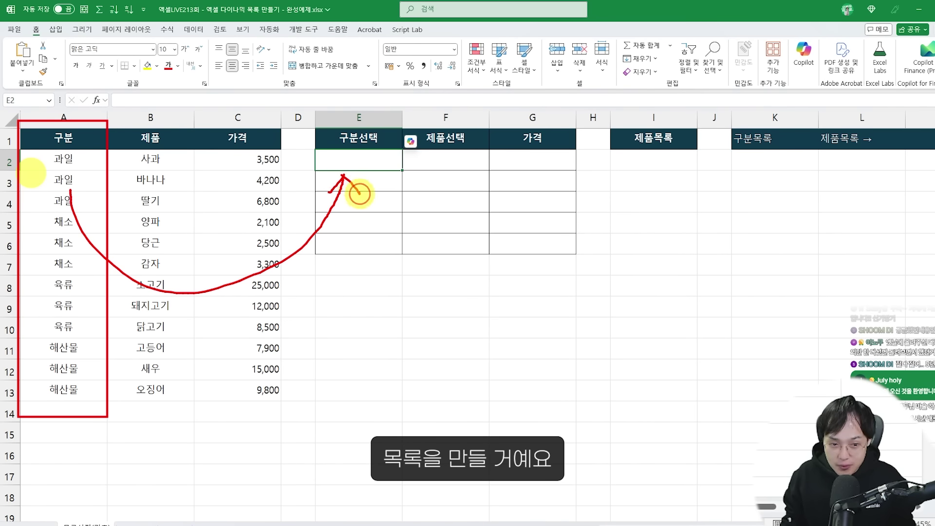
{"action": "key", "text": "Escape"}
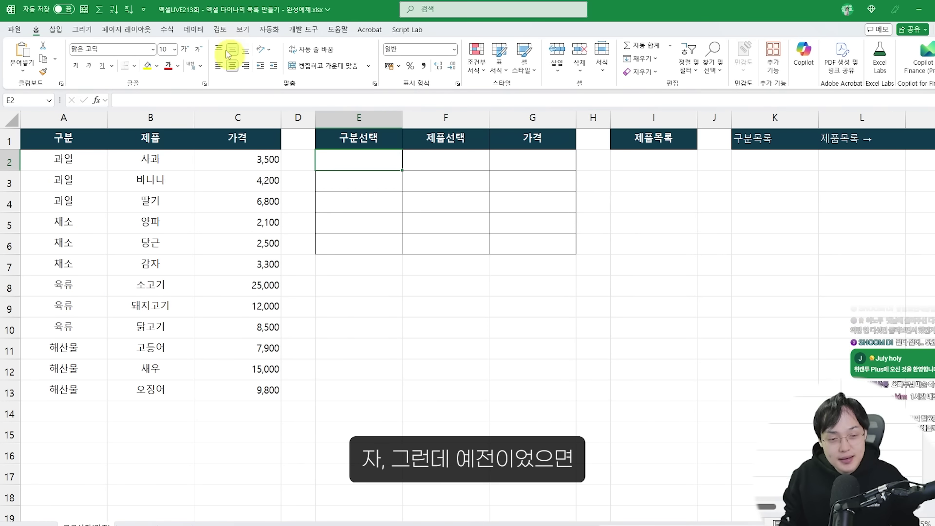
Add list data validation to cell E2 using the 구분 entries in column A as the source, and check its drop-down choices
{"action": "left_click", "coordinate": [193, 29]}
{"action": "left_click", "coordinate": [736, 55]}
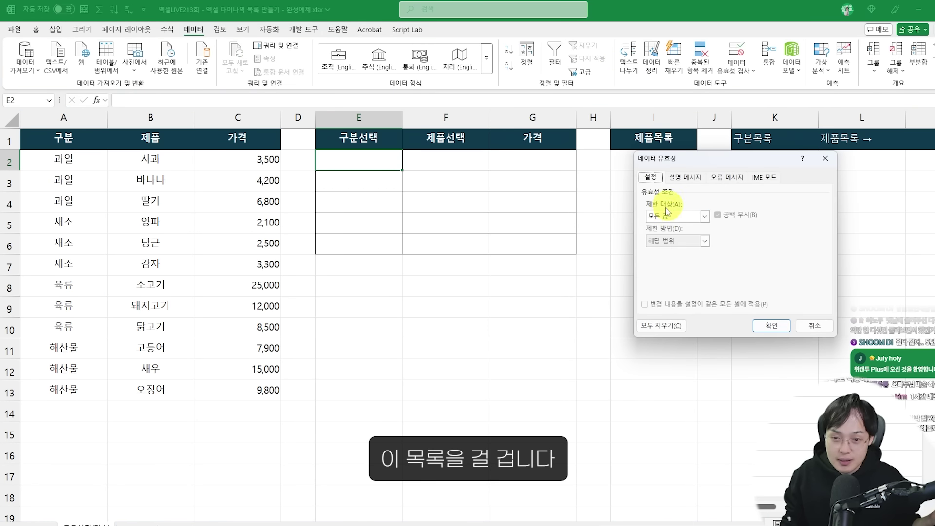
{"action": "left_click", "coordinate": [671, 215]}
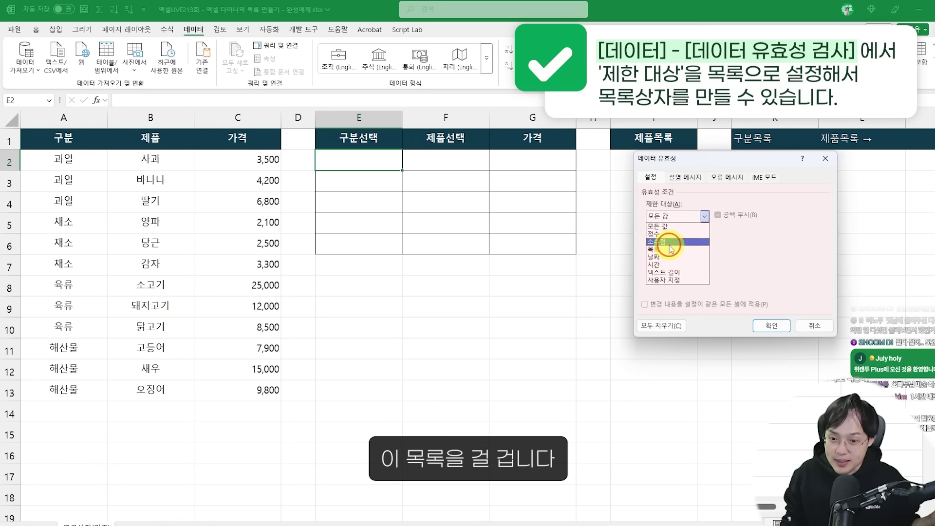
{"action": "left_click", "coordinate": [668, 243]}
{"action": "left_click", "coordinate": [675, 215]}
{"action": "left_click", "coordinate": [667, 251]}
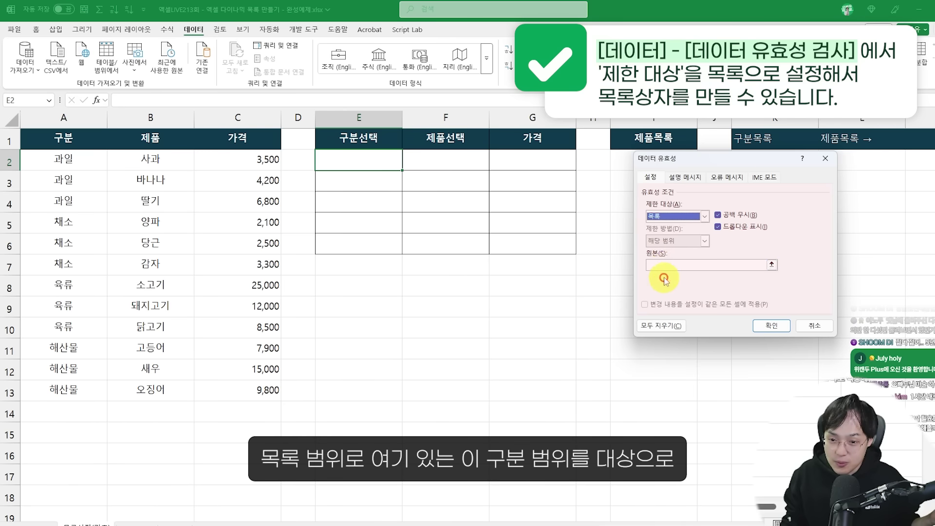
{"action": "left_click_drag", "start_coordinate": [89, 167], "coordinate": [76, 392]}
{"action": "left_click", "coordinate": [772, 325]}
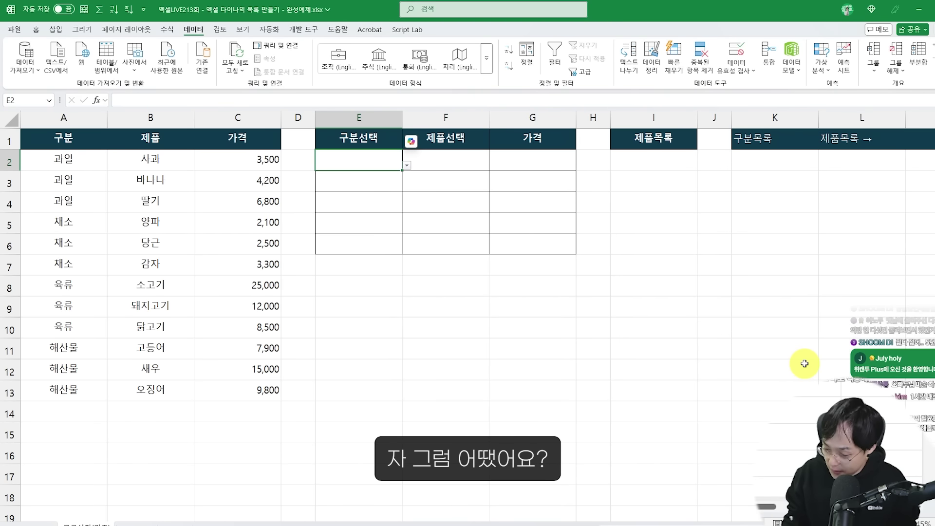
{"action": "left_click", "coordinate": [407, 166]}
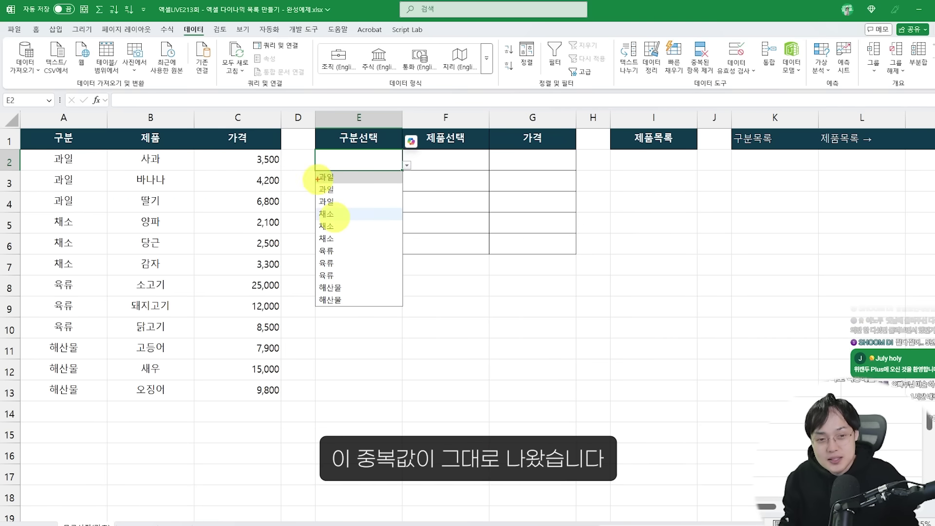
{"action": "left_click_drag", "start_coordinate": [319, 152], "coordinate": [432, 333]}
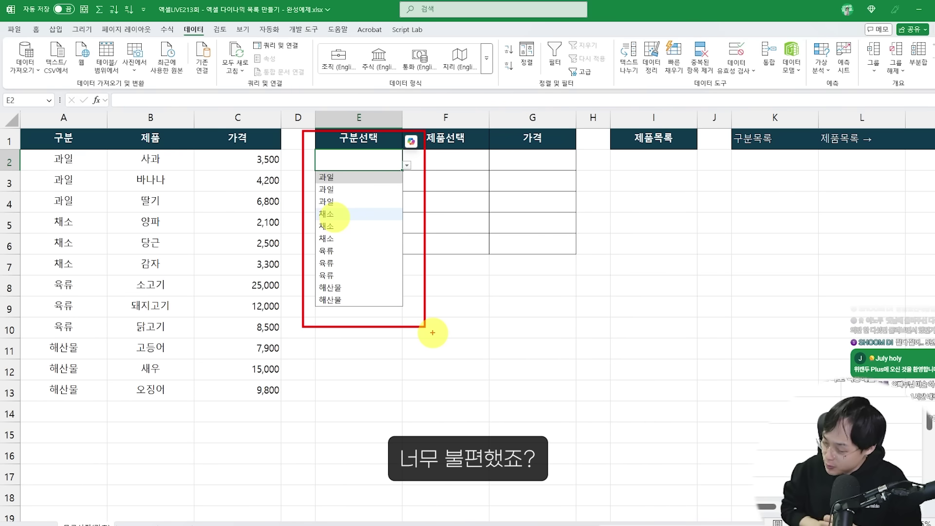
{"action": "key", "text": "Escape"}
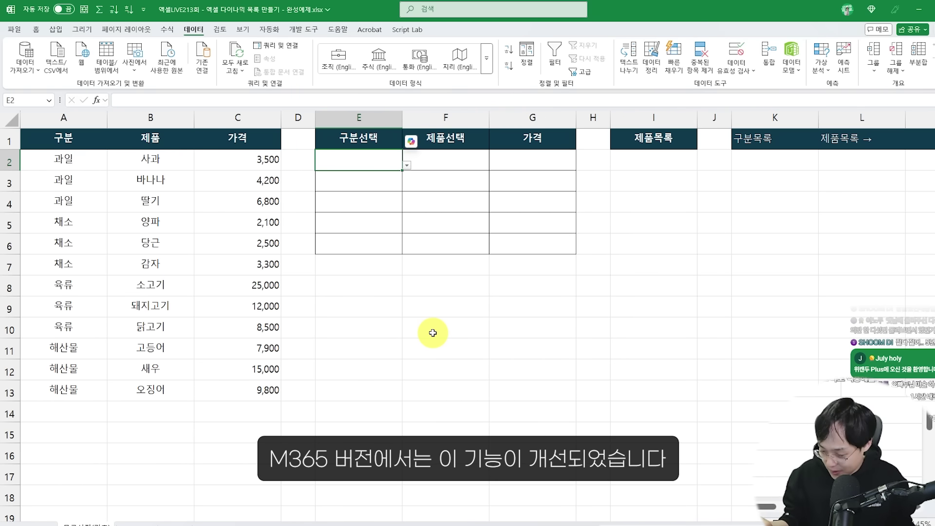
Switch to the 실습파일.xlsx workbook and open data validation for the 구분선택 cells E2:E6
{"action": "key", "text": "alt+Tab"}
{"action": "left_click_drag", "start_coordinate": [313, 145], "coordinate": [406, 262]}
{"action": "left_click_drag", "start_coordinate": [374, 156], "coordinate": [407, 258]}
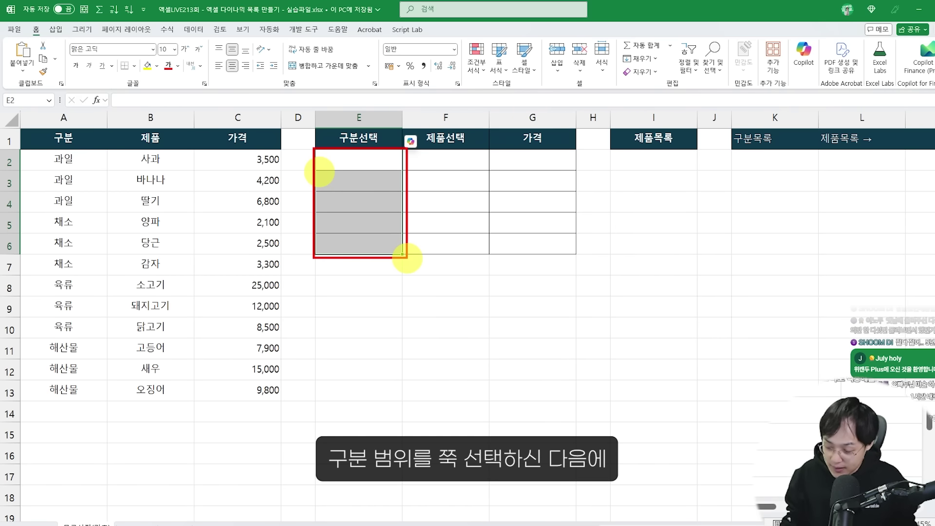
{"action": "left_click", "coordinate": [186, 31]}
{"action": "left_click_drag", "start_coordinate": [178, 19], "coordinate": [243, 32]}
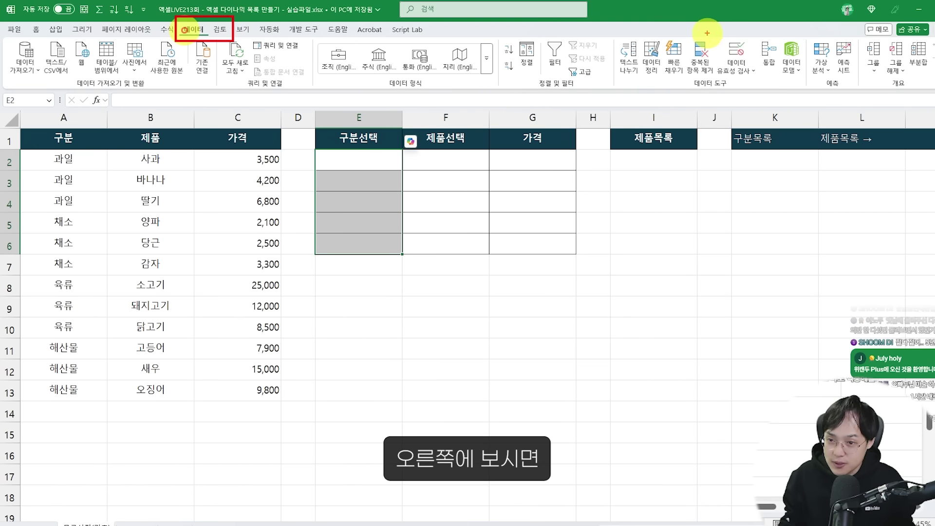
{"action": "left_click_drag", "start_coordinate": [708, 33], "coordinate": [744, 72]}
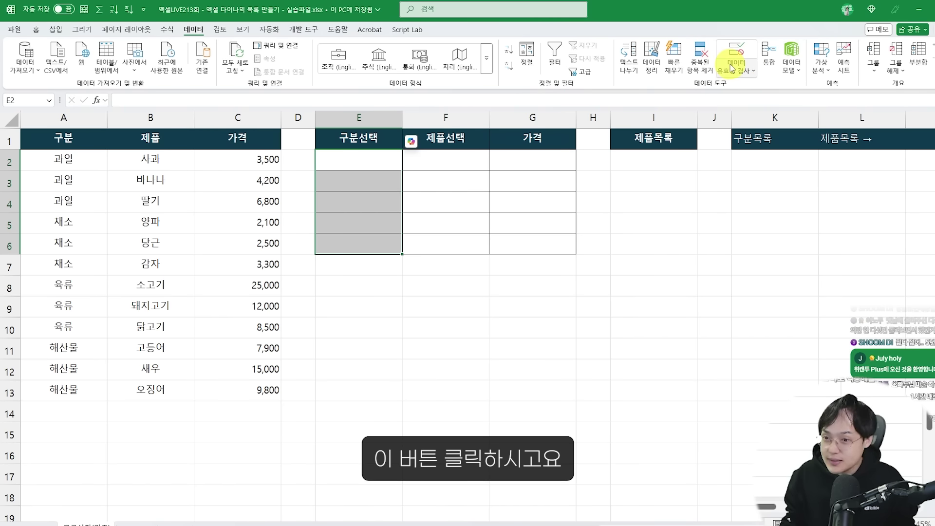
{"action": "left_click", "coordinate": [729, 50]}
{"action": "left_click_drag", "start_coordinate": [652, 157], "coordinate": [445, 107]}
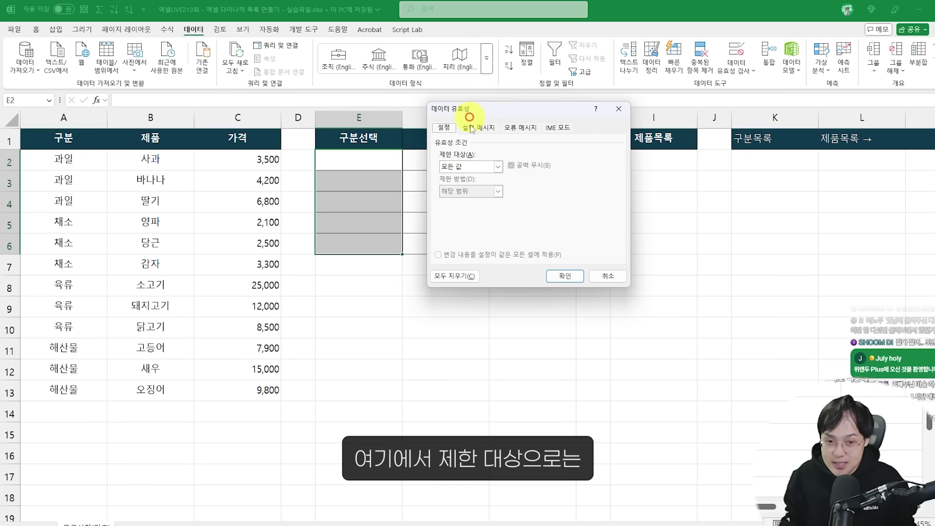
Restrict E2:E6 to a list (목록) with the source =$A$2:$A$13 and apply the validation
{"action": "left_click", "coordinate": [470, 167]}
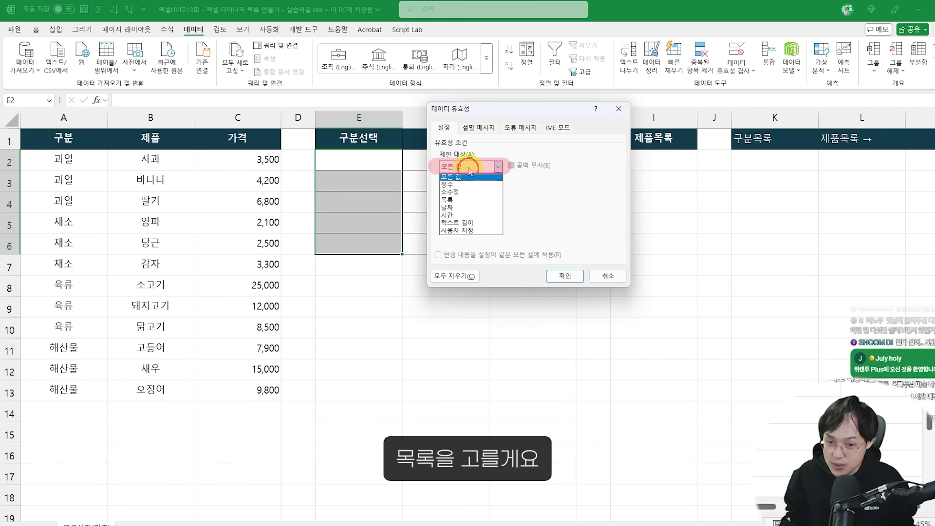
{"action": "left_click", "coordinate": [461, 199]}
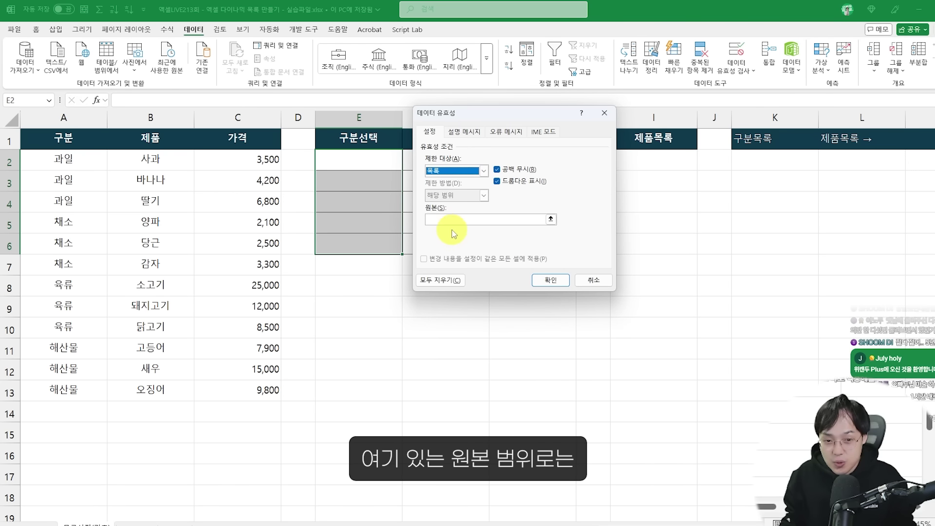
{"action": "left_click", "coordinate": [455, 217]}
{"action": "left_click_drag", "start_coordinate": [80, 162], "coordinate": [104, 390]}
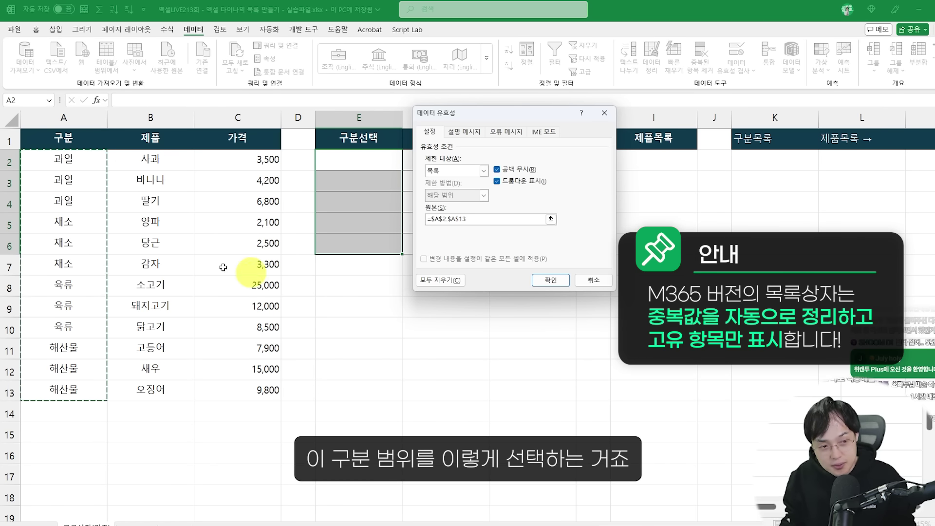
{"action": "key", "text": "ctrl+2"}
{"action": "mouse_move", "coordinate": [19, 151]}
{"action": "left_mouse_down"}
{"action": "mouse_move", "coordinate": [111, 380]}
{"action": "mouse_move", "coordinate": [111, 407]}
{"action": "left_mouse_up"}
{"action": "key", "text": "Escape"}
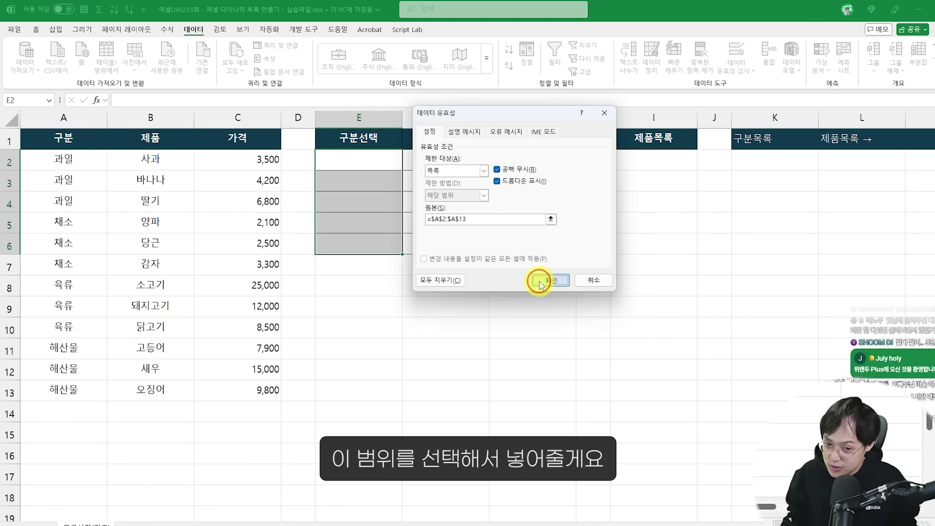
{"action": "left_click", "coordinate": [540, 280]}
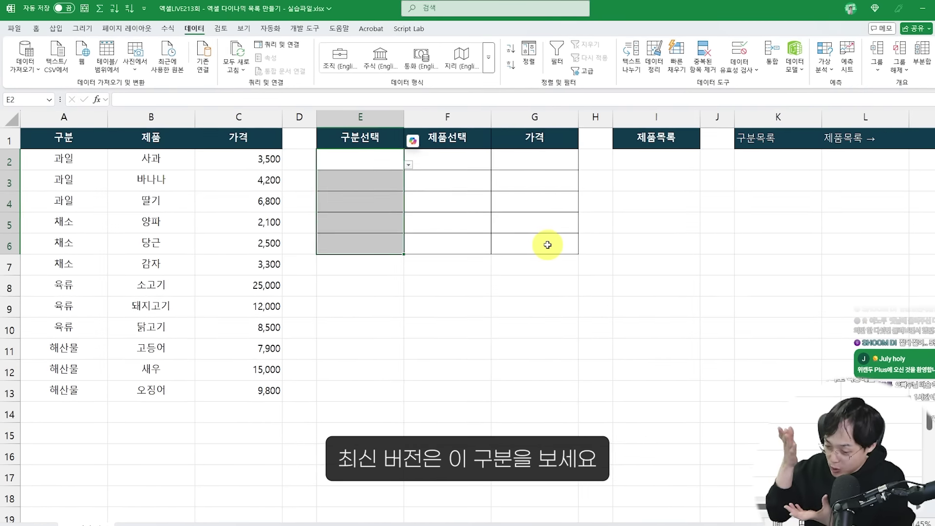
Choose 과일 from the drop-down lists in both E2 and E3
{"action": "left_click", "coordinate": [401, 164]}
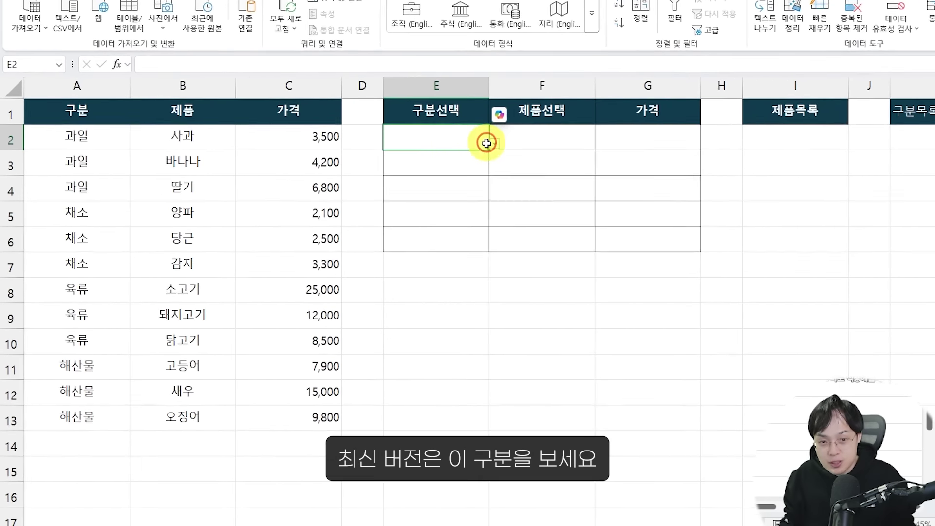
{"action": "left_click", "coordinate": [495, 143]}
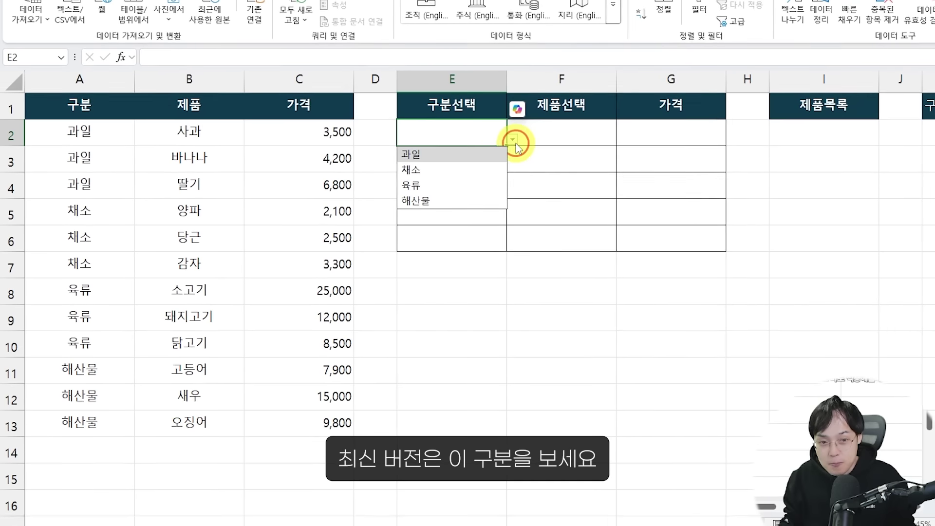
{"action": "left_click", "coordinate": [476, 160]}
{"action": "left_click", "coordinate": [477, 164]}
{"action": "left_click", "coordinate": [498, 166]}
{"action": "left_click", "coordinate": [505, 164]}
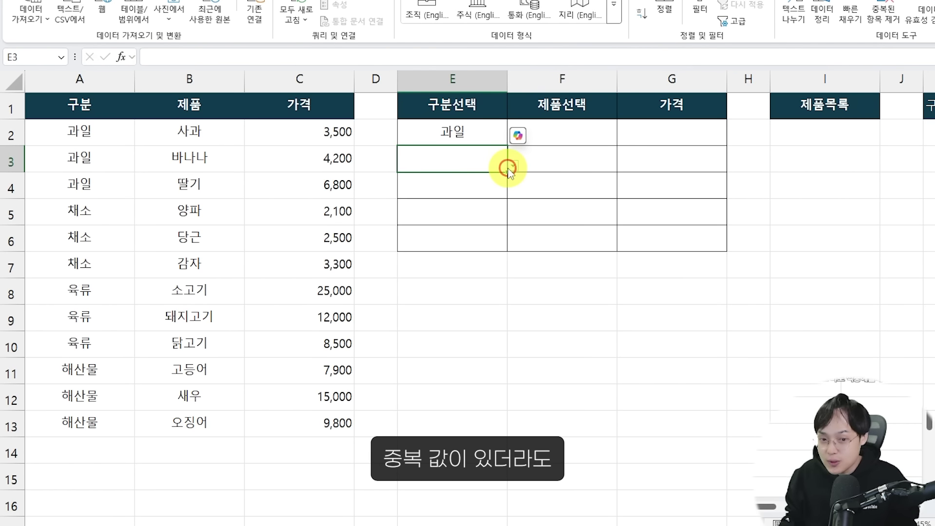
{"action": "left_click", "coordinate": [514, 167]}
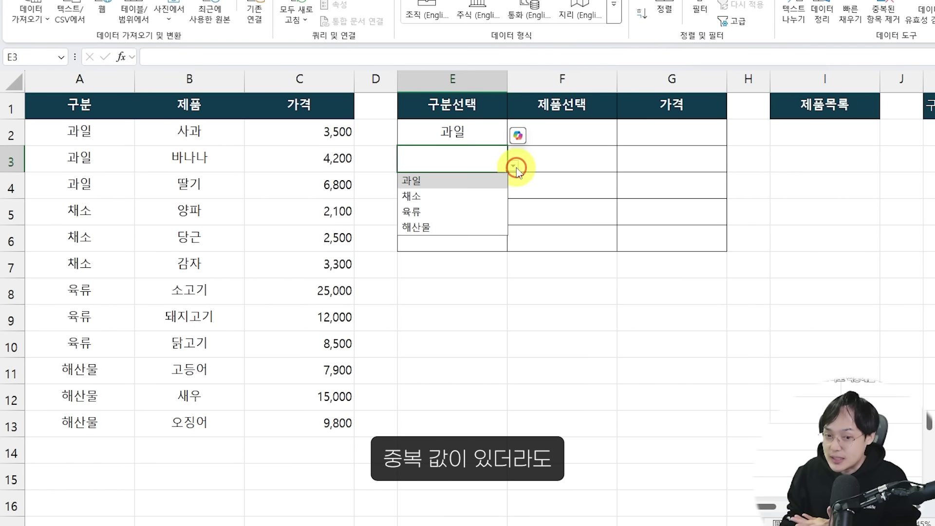
{"action": "left_click", "coordinate": [492, 181]}
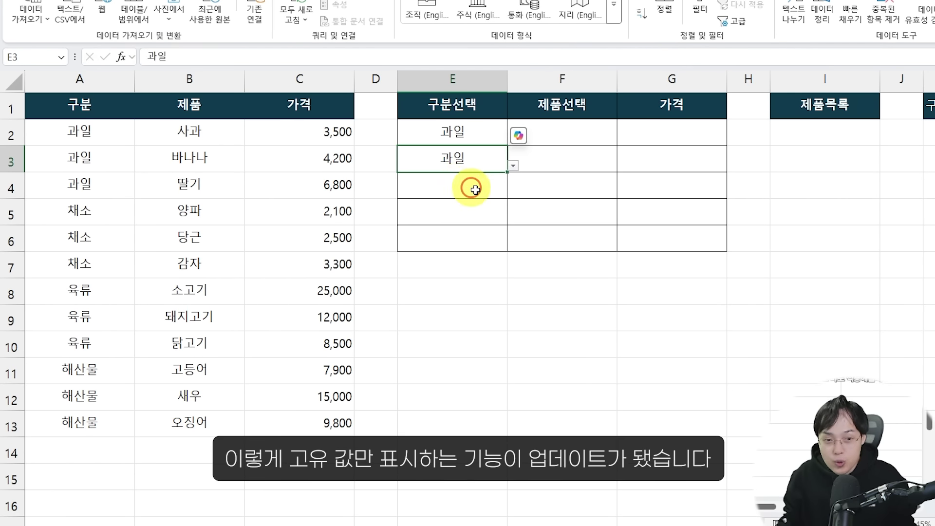
Choose 채소 in E4 and 육류 in E5 from their drop-down lists
{"action": "left_click", "coordinate": [472, 185]}
{"action": "left_click", "coordinate": [514, 191]}
{"action": "left_click", "coordinate": [441, 223]}
{"action": "left_click", "coordinate": [499, 214]}
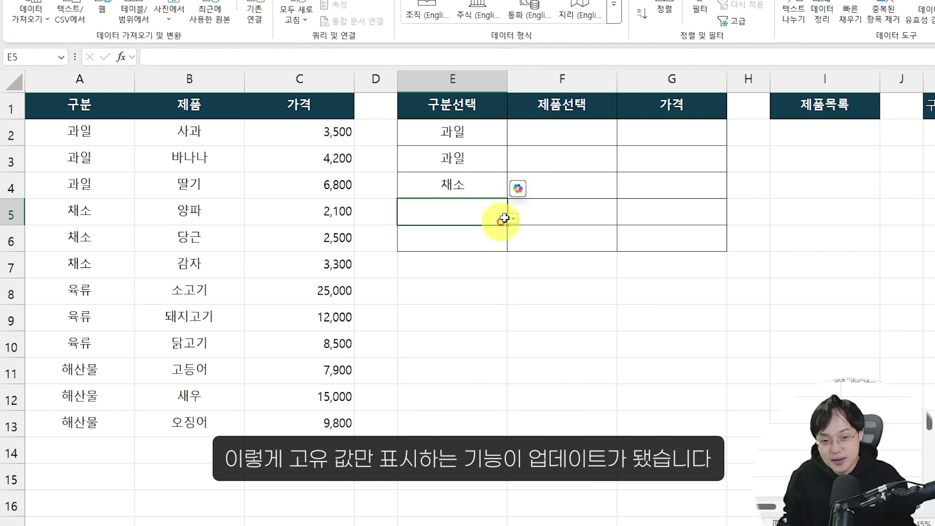
{"action": "left_click", "coordinate": [514, 219]}
{"action": "left_click", "coordinate": [465, 268]}
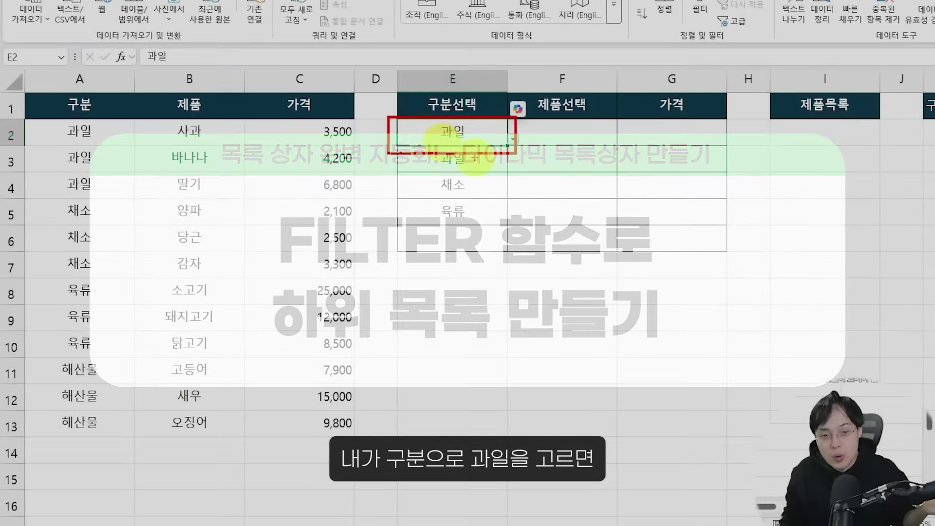
{"action": "mouse_move", "coordinate": [469, 144]}
{"action": "left_mouse_down"}
{"action": "mouse_move", "coordinate": [403, 88]}
{"action": "mouse_move", "coordinate": [480, 122]}
{"action": "mouse_move", "coordinate": [602, 145]}
{"action": "left_mouse_up"}
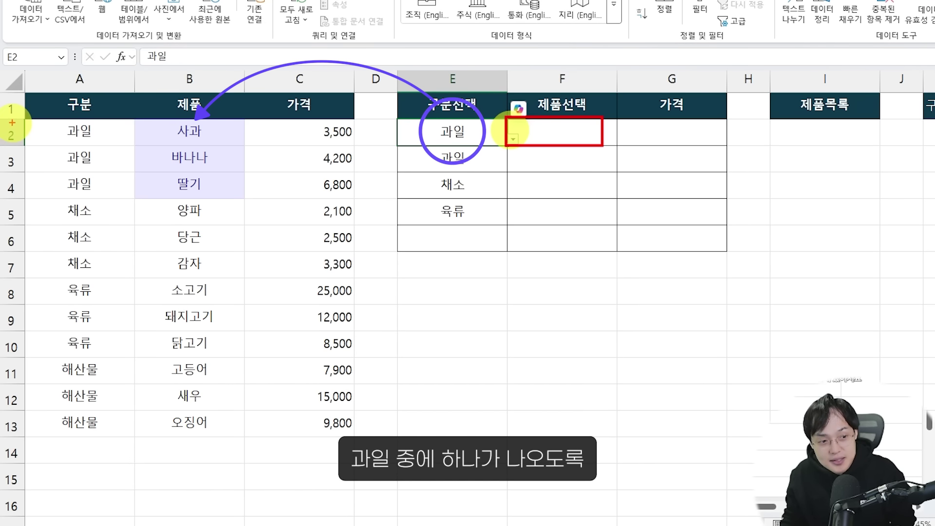
{"action": "mouse_move", "coordinate": [14, 123]}
{"action": "left_mouse_down"}
{"action": "mouse_move", "coordinate": [147, 192]}
{"action": "mouse_move", "coordinate": [148, 205]}
{"action": "left_mouse_up"}
{"action": "left_click_drag", "start_coordinate": [84, 156], "coordinate": [190, 130]}
{"action": "left_click_drag", "start_coordinate": [166, 95], "coordinate": [190, 131]}
{"action": "left_click_drag", "start_coordinate": [153, 131], "coordinate": [190, 134]}
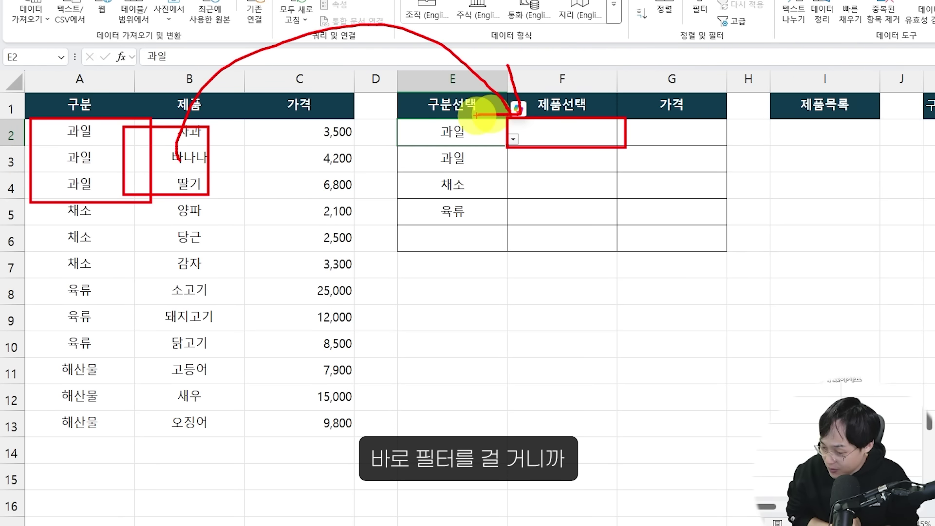
{"action": "left_click_drag", "start_coordinate": [399, 119], "coordinate": [520, 145]}
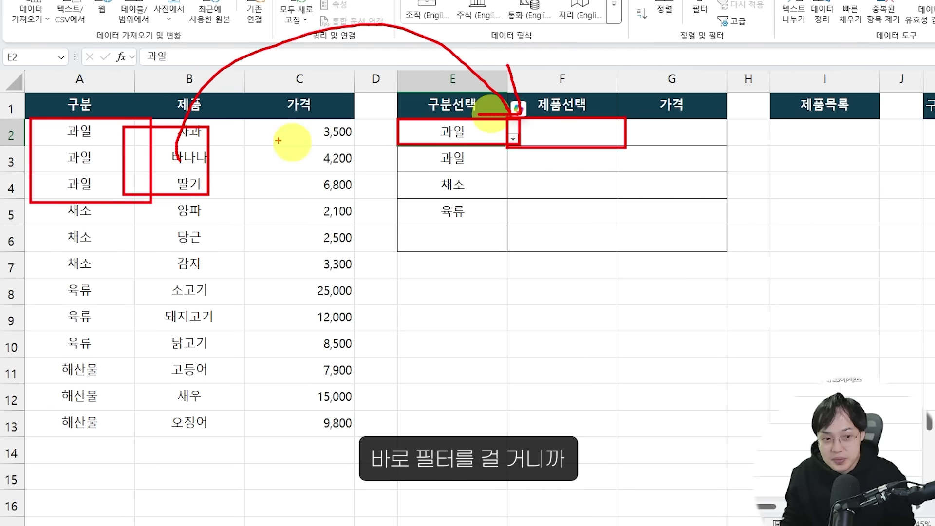
{"action": "mouse_move", "coordinate": [109, 203]}
{"action": "left_mouse_down"}
{"action": "mouse_move", "coordinate": [31, 221]}
{"action": "mouse_move", "coordinate": [109, 215]}
{"action": "left_mouse_up"}
{"action": "mouse_move", "coordinate": [53, 171]}
{"action": "left_mouse_down"}
{"action": "mouse_move", "coordinate": [133, 79]}
{"action": "mouse_move", "coordinate": [501, 117]}
{"action": "mouse_move", "coordinate": [465, 133]}
{"action": "left_mouse_up"}
{"action": "left_click_drag", "start_coordinate": [570, 135], "coordinate": [560, 151]}
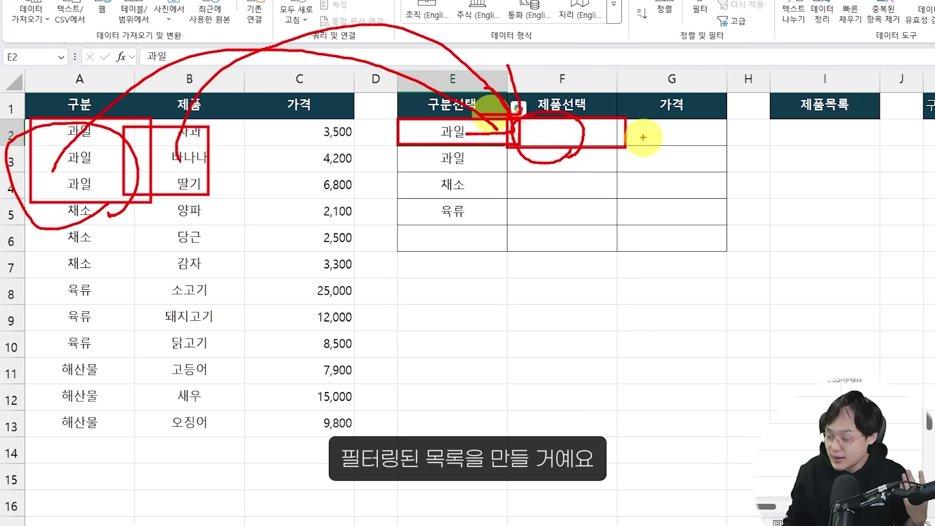
{"action": "key", "text": "Escape"}
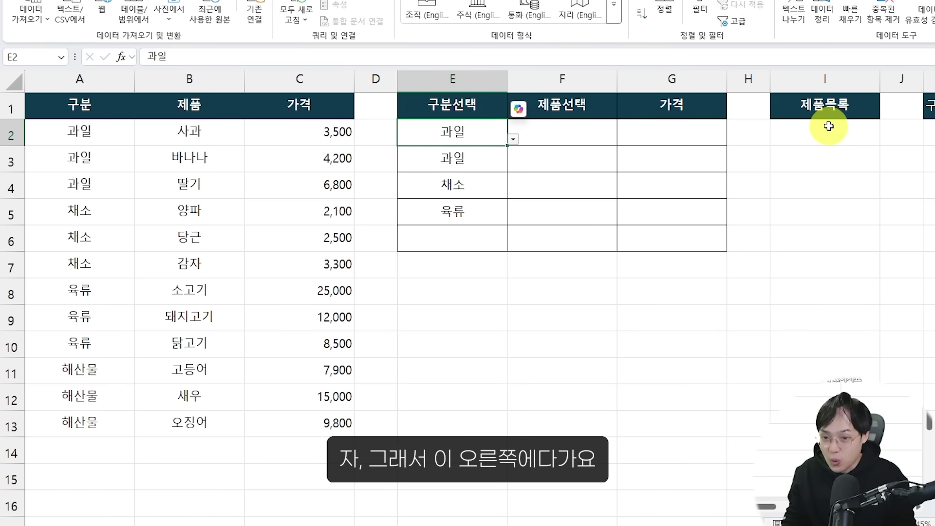
Enter =FILTER(B2:B13,A2:A13=E2) in cell I2 under 제품목록 to list the products of the category in E2
{"action": "left_click", "coordinate": [778, 131]}
{"action": "left_click_drag", "start_coordinate": [761, 118], "coordinate": [878, 145]}
{"action": "key", "text": "Escape"}
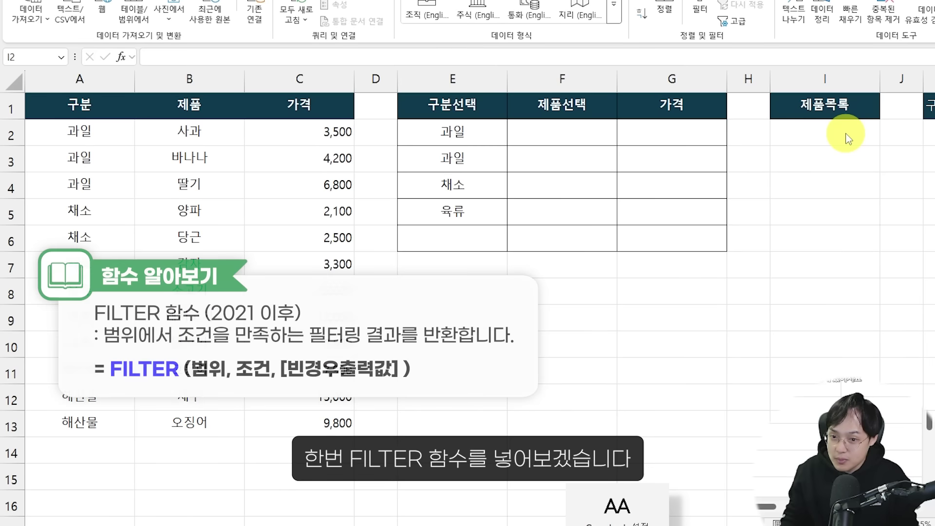
{"action": "type", "text": "=FILTER("}
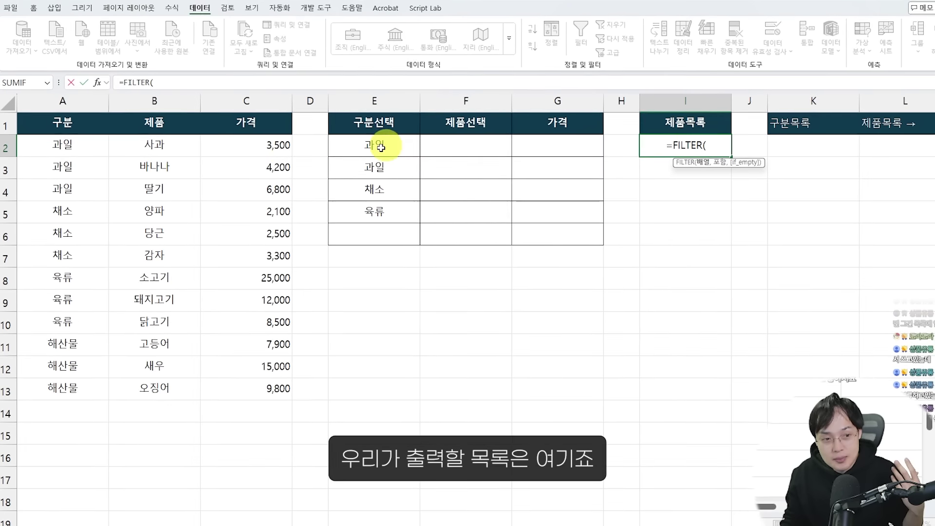
{"action": "left_click_drag", "start_coordinate": [154, 145], "coordinate": [158, 389]}
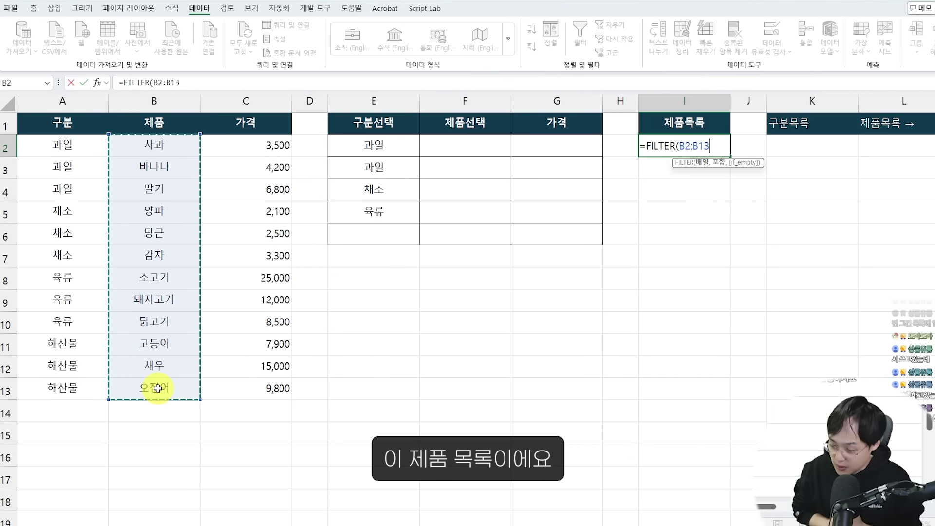
{"action": "type", "text": ","}
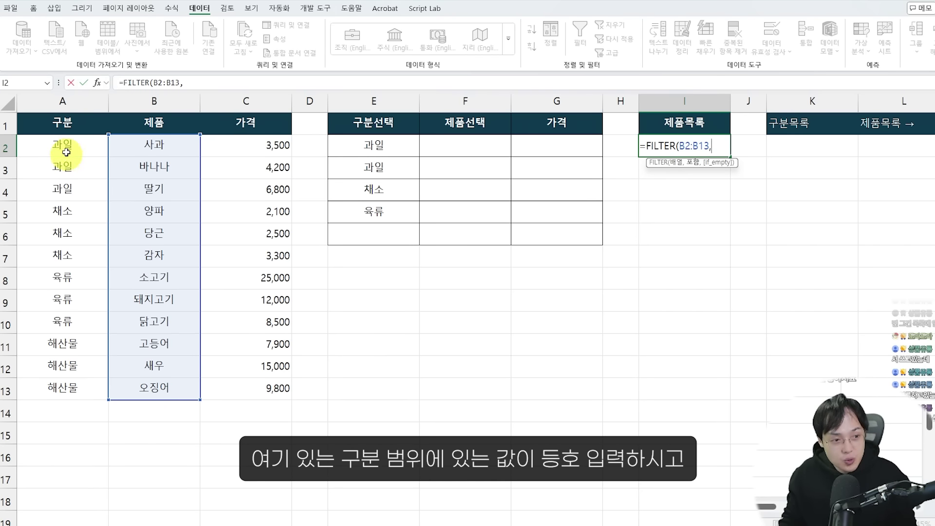
{"action": "left_click_drag", "start_coordinate": [62, 147], "coordinate": [59, 393]}
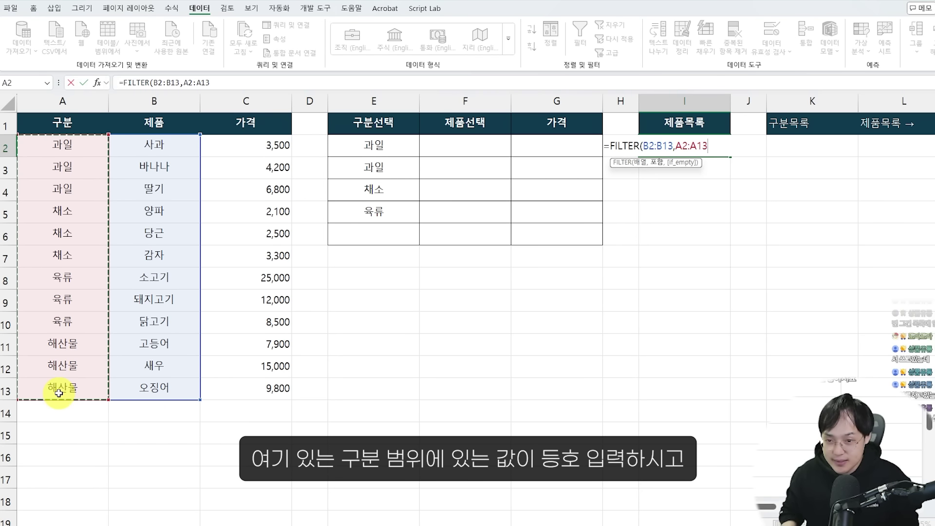
{"action": "type", "text": "="}
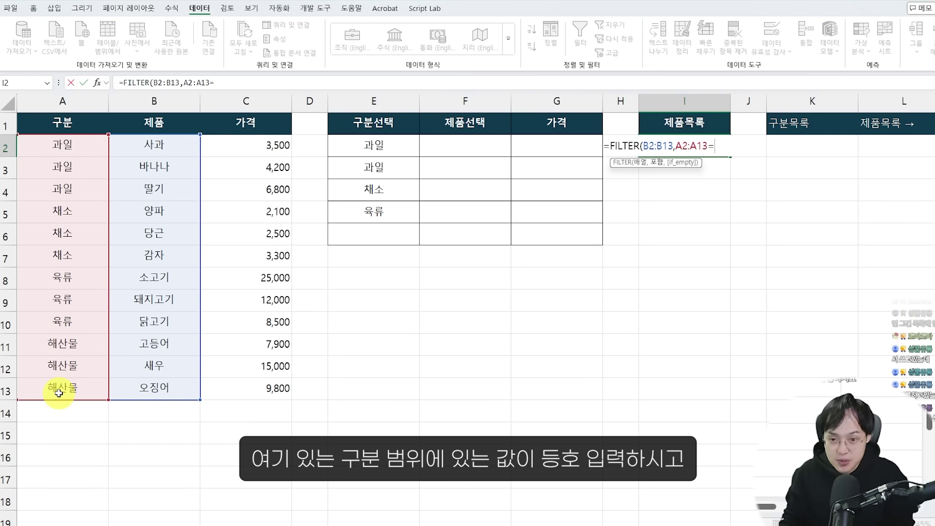
{"action": "left_click", "coordinate": [369, 146]}
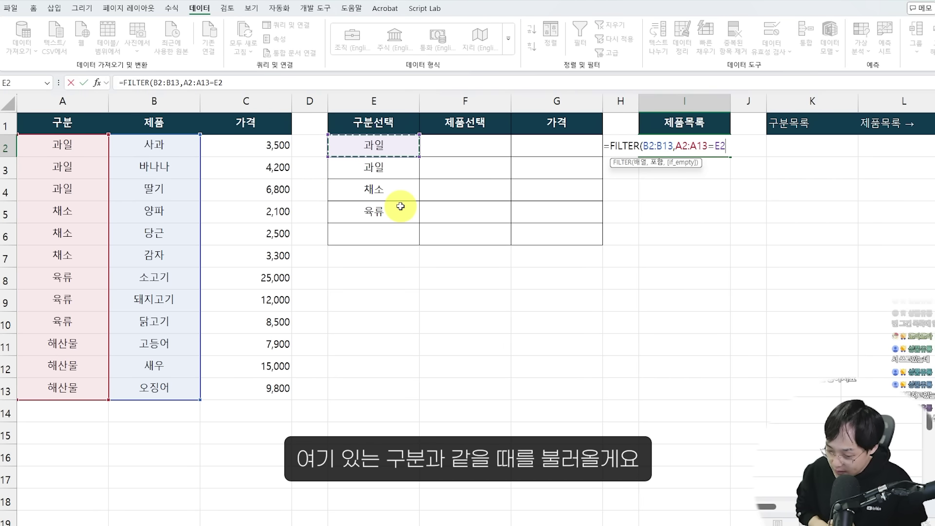
{"action": "type", "text": ")"}
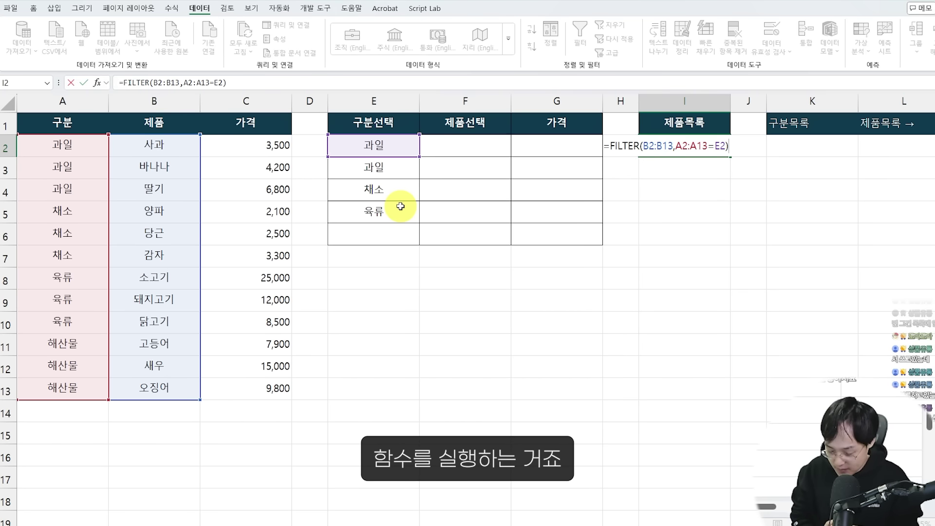
{"action": "key", "text": "Return"}
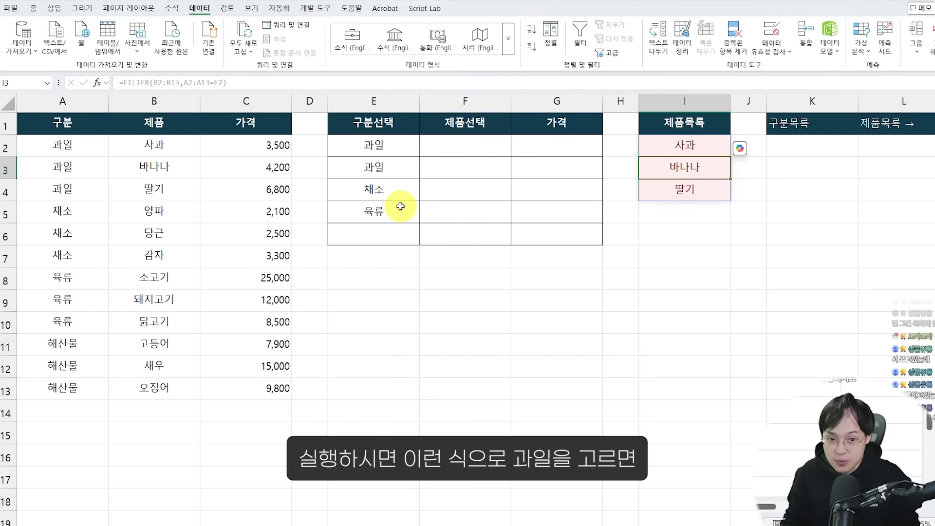
Test the product list formula by choosing 채소, 육류 and 해산물 in turn in E2
{"action": "left_click", "coordinate": [401, 142]}
{"action": "left_click", "coordinate": [665, 149]}
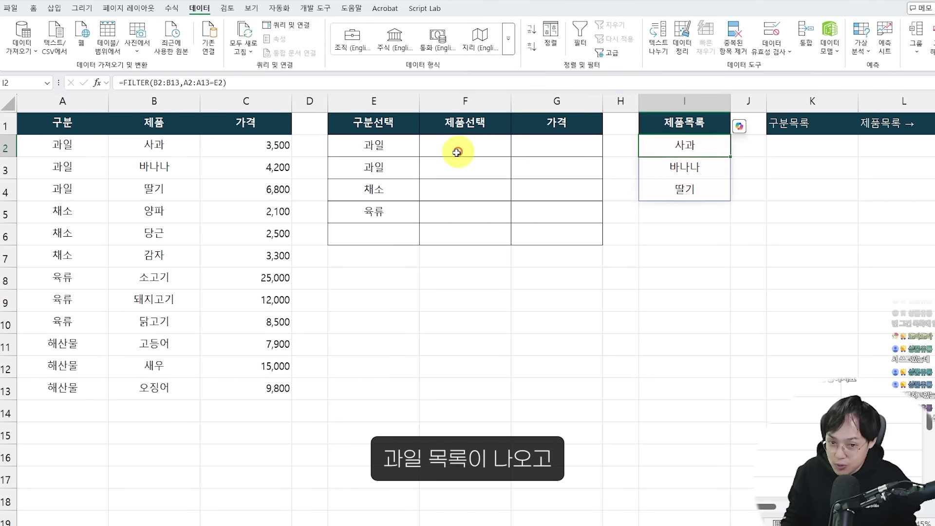
{"action": "left_click", "coordinate": [403, 146]}
{"action": "left_click", "coordinate": [424, 151]}
{"action": "left_click", "coordinate": [403, 176]}
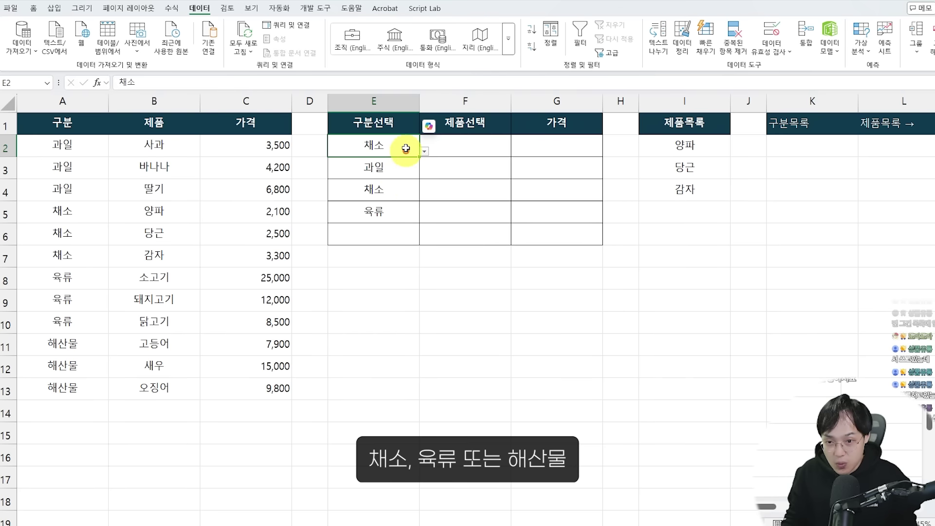
{"action": "left_click", "coordinate": [424, 151]}
{"action": "left_click", "coordinate": [396, 189]}
{"action": "left_click", "coordinate": [424, 152]}
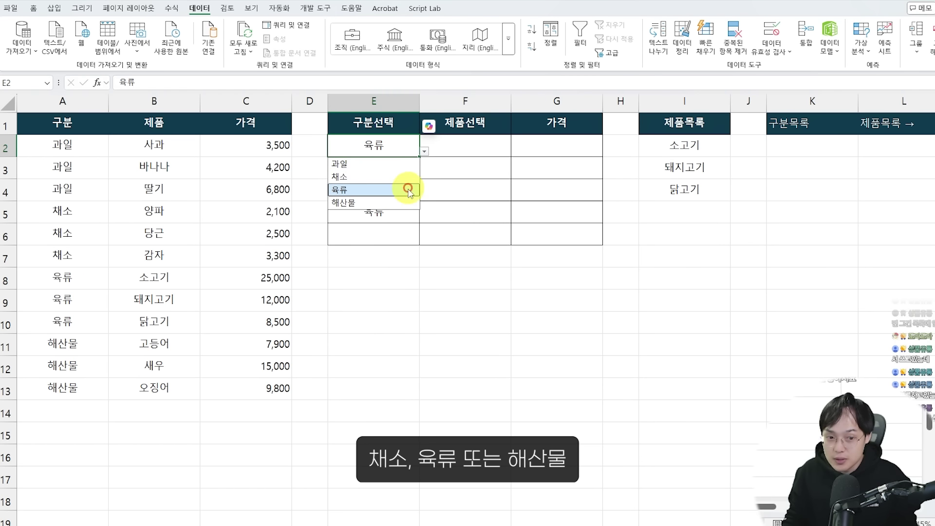
{"action": "left_click", "coordinate": [407, 203]}
Switch the E2 category through 과일, 채소, 육류, 과일 and 채소 to recheck the filtered product list
{"action": "left_click", "coordinate": [424, 152]}
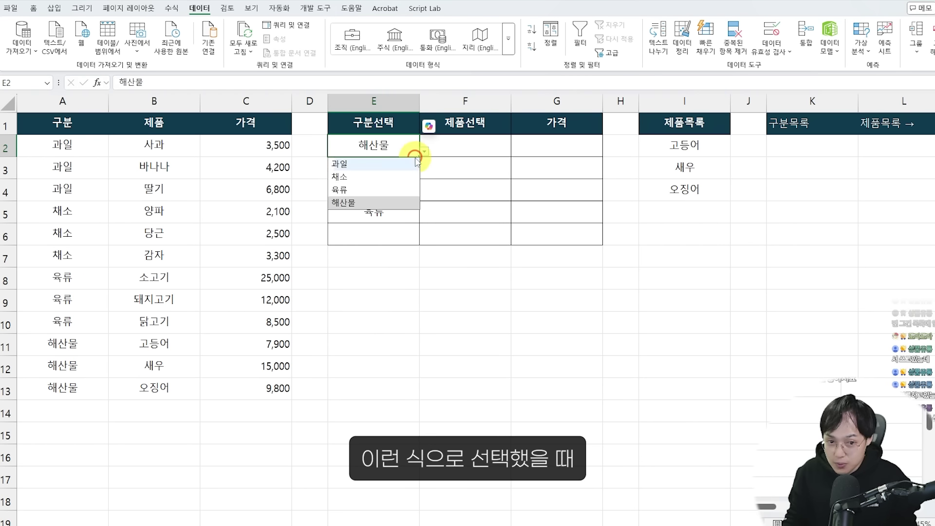
{"action": "left_click", "coordinate": [414, 163]}
{"action": "left_click", "coordinate": [424, 151]}
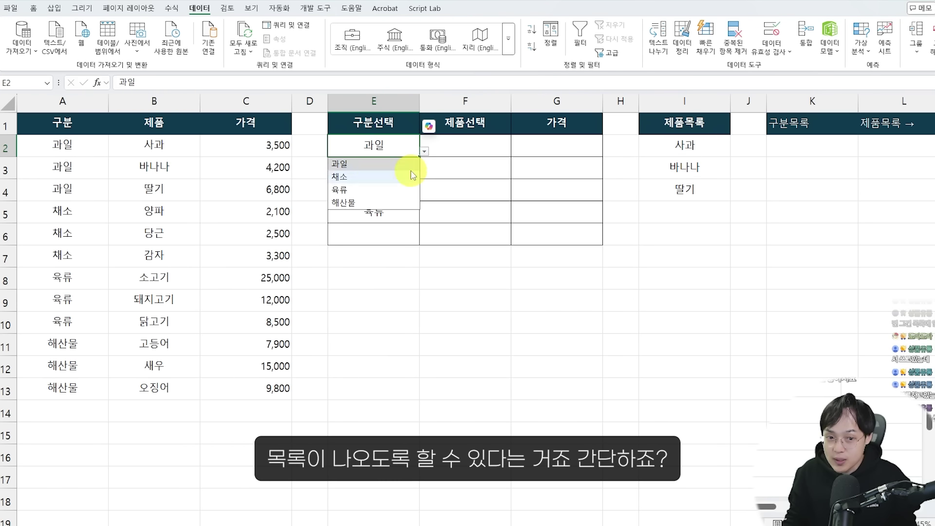
{"action": "left_click", "coordinate": [414, 175]}
{"action": "left_click", "coordinate": [425, 152]}
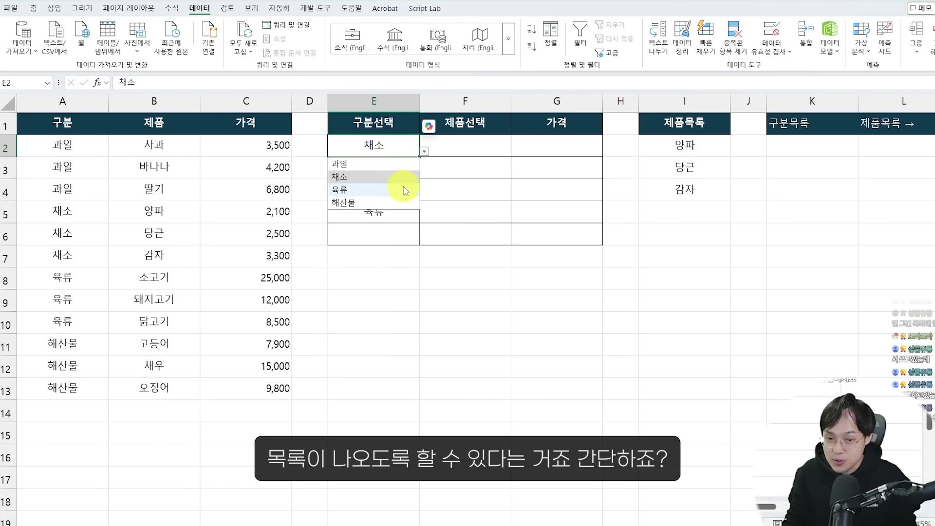
{"action": "left_click", "coordinate": [403, 187]}
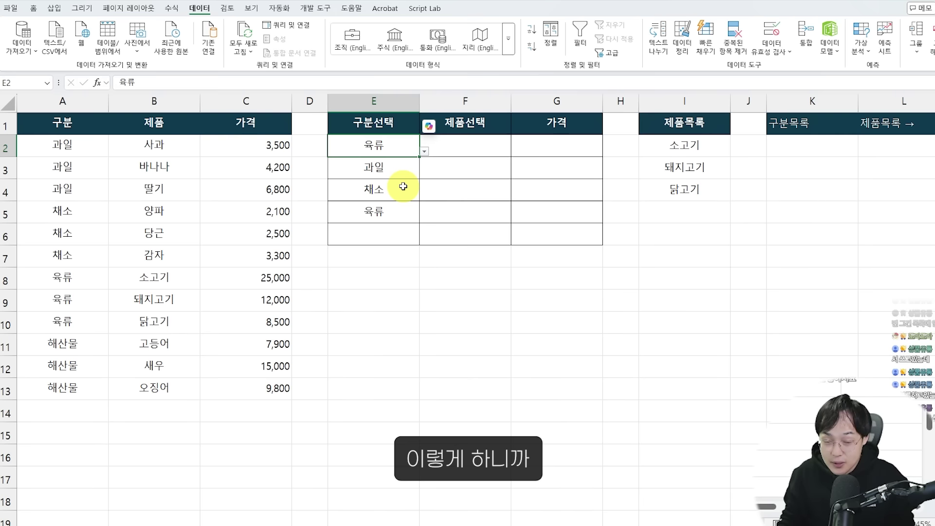
{"action": "left_click", "coordinate": [424, 152]}
{"action": "left_click", "coordinate": [412, 163]}
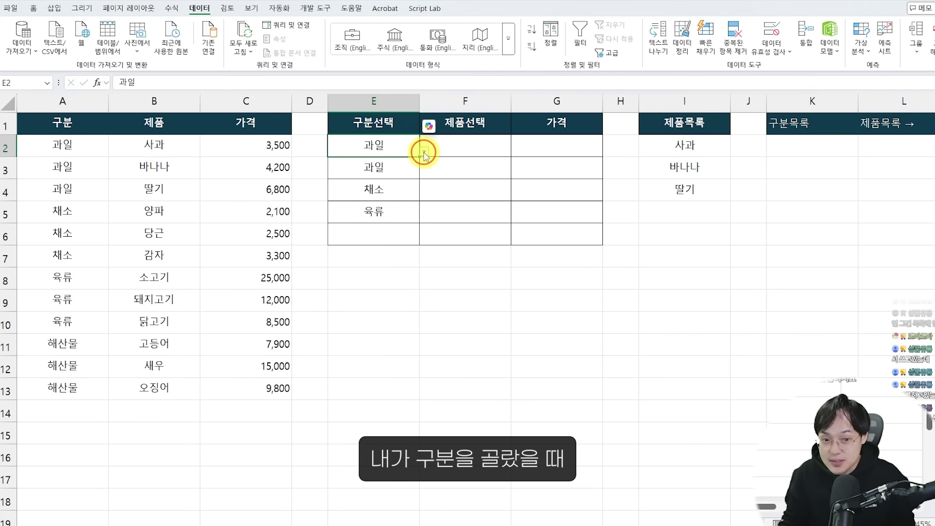
{"action": "left_click", "coordinate": [424, 152]}
{"action": "left_click", "coordinate": [410, 175]}
{"action": "mouse_move", "coordinate": [638, 138]}
{"action": "left_mouse_down"}
{"action": "mouse_move", "coordinate": [707, 200]}
{"action": "mouse_move", "coordinate": [727, 200]}
{"action": "left_mouse_up"}
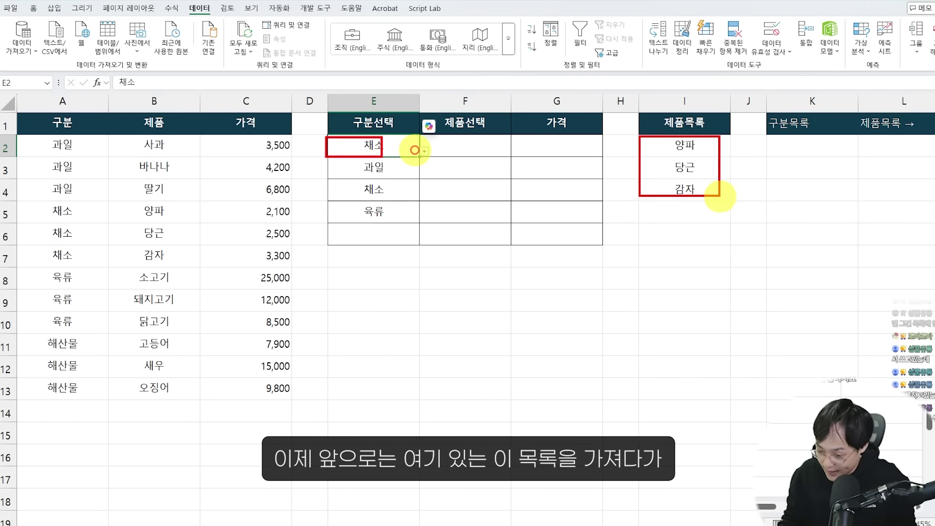
{"action": "mouse_move", "coordinate": [720, 196]}
{"action": "left_mouse_down"}
{"action": "mouse_move", "coordinate": [695, 205]}
{"action": "mouse_move", "coordinate": [672, 135]}
{"action": "mouse_move", "coordinate": [656, 176]}
{"action": "mouse_move", "coordinate": [697, 201]}
{"action": "mouse_move", "coordinate": [651, 91]}
{"action": "mouse_move", "coordinate": [456, 112]}
{"action": "left_mouse_up"}
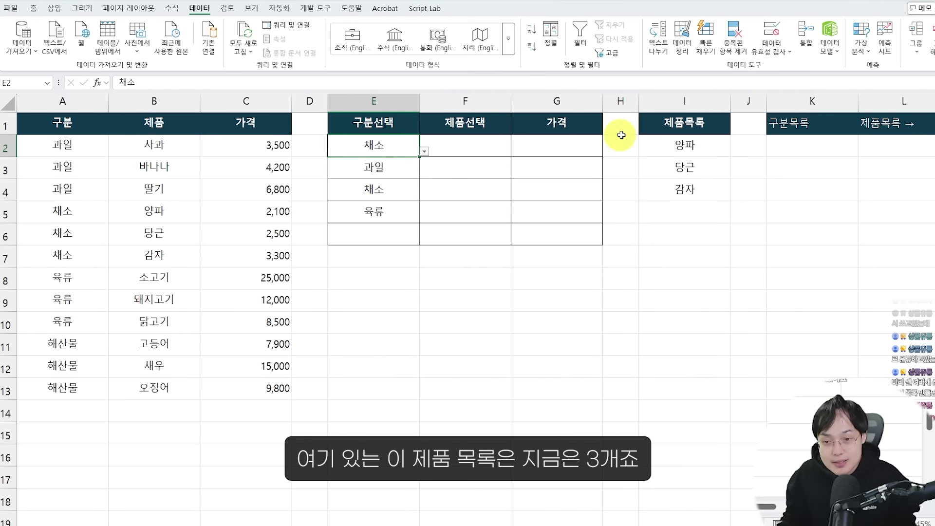
{"action": "left_click", "coordinate": [655, 144]}
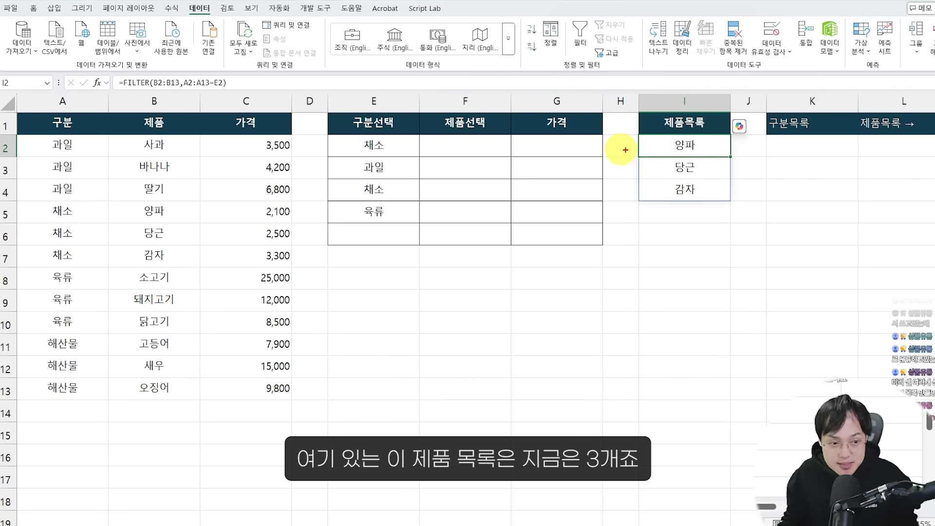
{"action": "left_click_drag", "start_coordinate": [640, 134], "coordinate": [731, 202]}
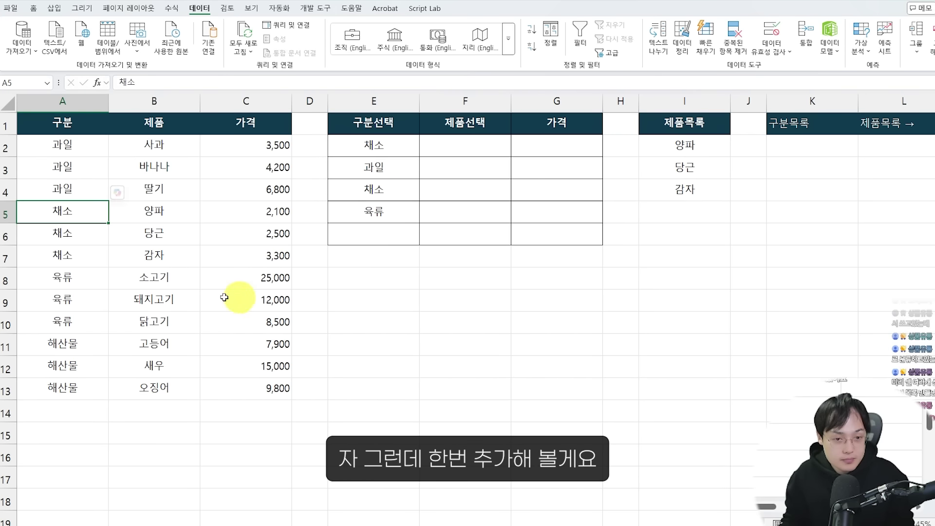
{"action": "left_click", "coordinate": [42, 385]}
{"action": "left_click", "coordinate": [59, 403]}
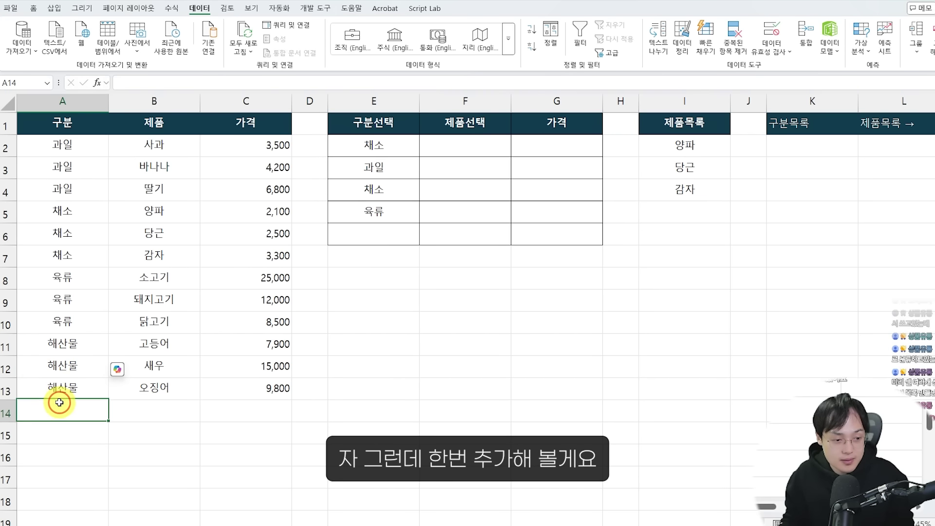
{"action": "type", "text": "채"}
{"action": "key", "text": "BackSpace"}
Overwrite row 5 of the source table with the category 과일 and the product 수박
{"action": "key", "text": "Up"}
{"action": "key", "text": "Up"}
{"action": "key", "text": "Up"}
{"action": "key", "text": "Up"}
{"action": "key", "text": "Up"}
{"action": "key", "text": "Up"}
{"action": "key", "text": "Up"}
{"action": "key", "text": "Up"}
{"action": "key", "text": "Up"}
{"action": "type", "text": "과일"}
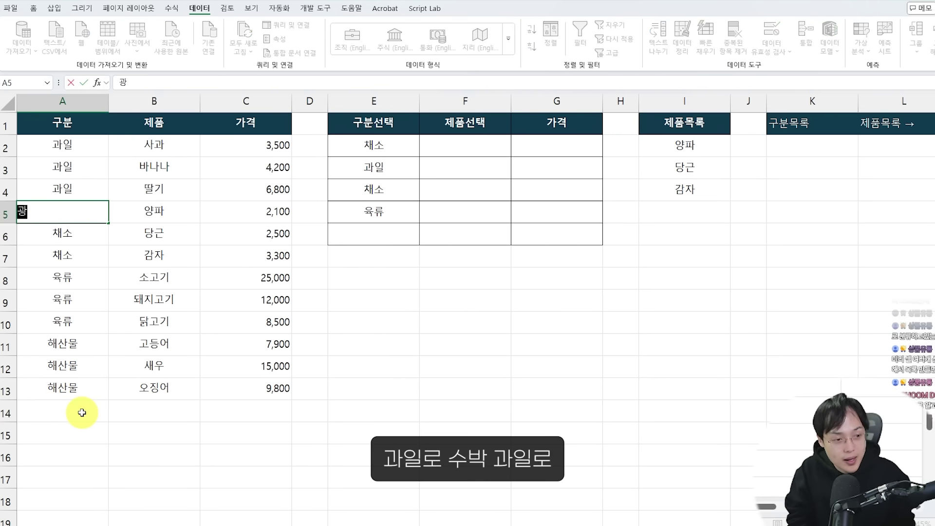
{"action": "key", "text": "Tab"}
{"action": "type", "text": "수박"}
{"action": "key", "text": "Return"}
Overwrite row 6 of the source table with the category 과일 and the product 파인애플
{"action": "type", "text": "과일"}
{"action": "key", "text": "Tab"}
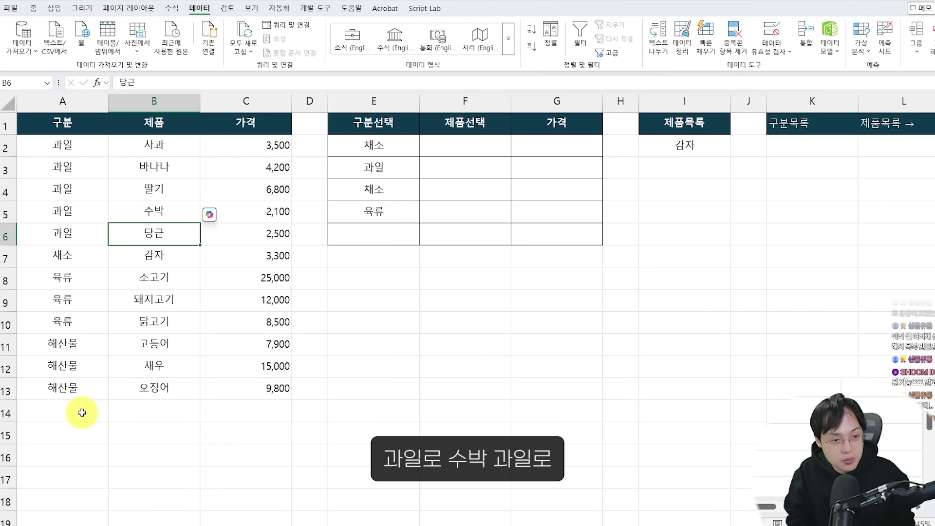
{"action": "type", "text": "파인애플"}
{"action": "key", "text": "Return"}
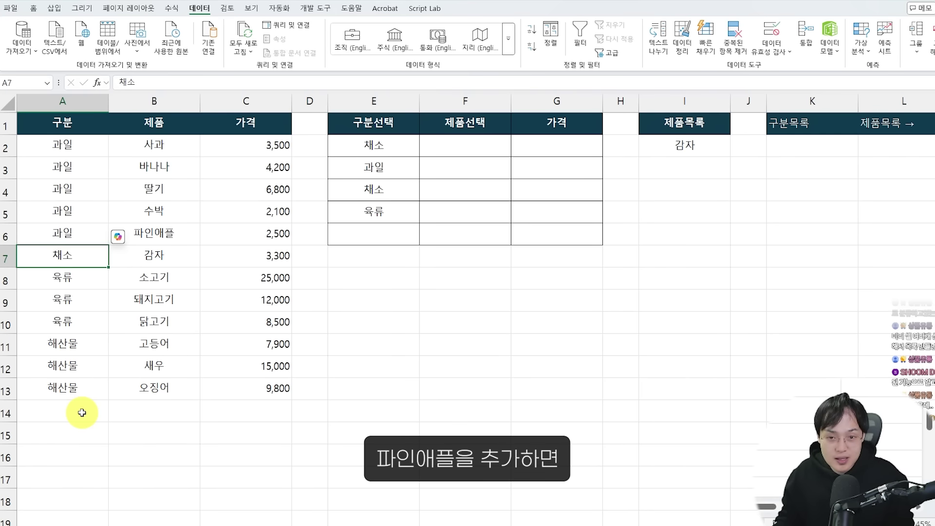
Choose 과일 in E2 to refresh the product list with the added fruit items
{"action": "left_click", "coordinate": [417, 148]}
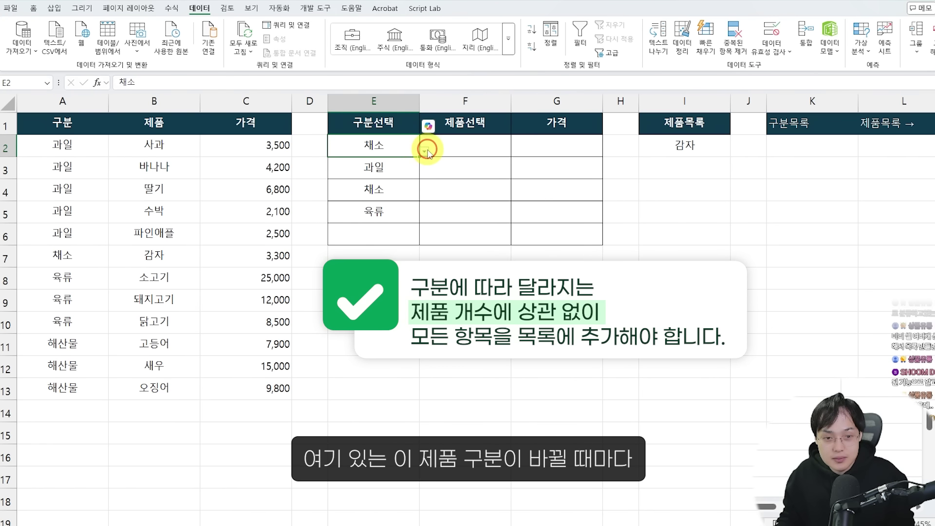
{"action": "left_click", "coordinate": [428, 151]}
{"action": "left_click", "coordinate": [404, 162]}
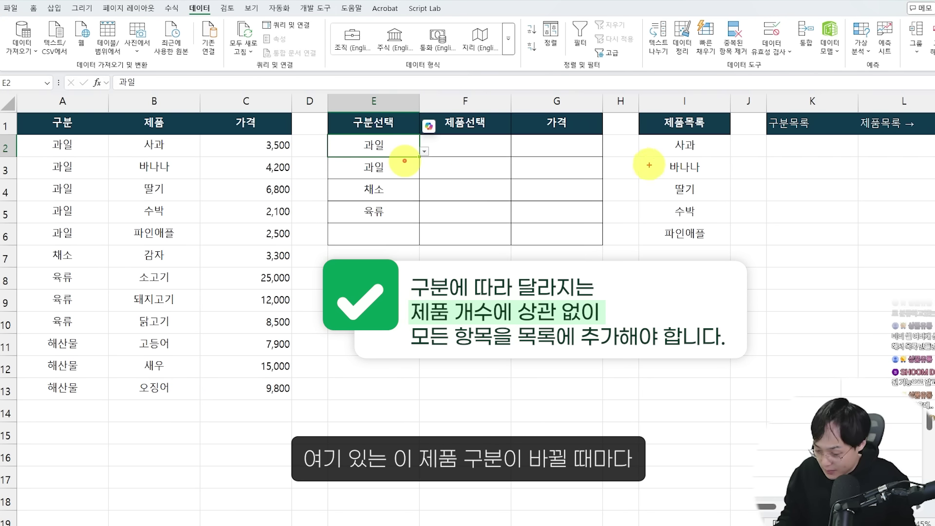
{"action": "mouse_move", "coordinate": [639, 136]}
{"action": "left_mouse_down"}
{"action": "mouse_move", "coordinate": [673, 159]}
{"action": "mouse_move", "coordinate": [731, 243]}
{"action": "left_mouse_up"}
{"action": "left_click_drag", "start_coordinate": [420, 135], "coordinate": [509, 154]}
{"action": "mouse_move", "coordinate": [655, 143]}
{"action": "left_mouse_down"}
{"action": "mouse_move", "coordinate": [484, 115]}
{"action": "mouse_move", "coordinate": [507, 124]}
{"action": "left_mouse_up"}
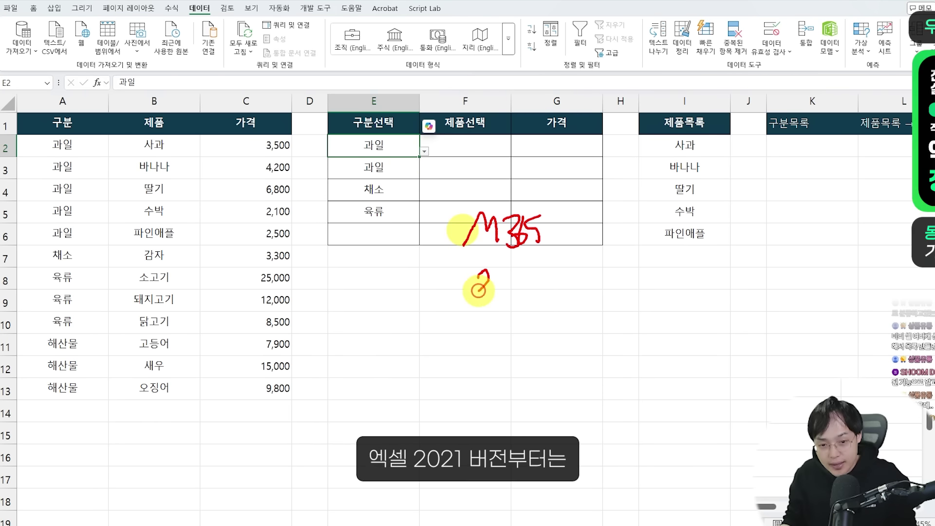
{"action": "left_click_drag", "start_coordinate": [479, 274], "coordinate": [528, 280]}
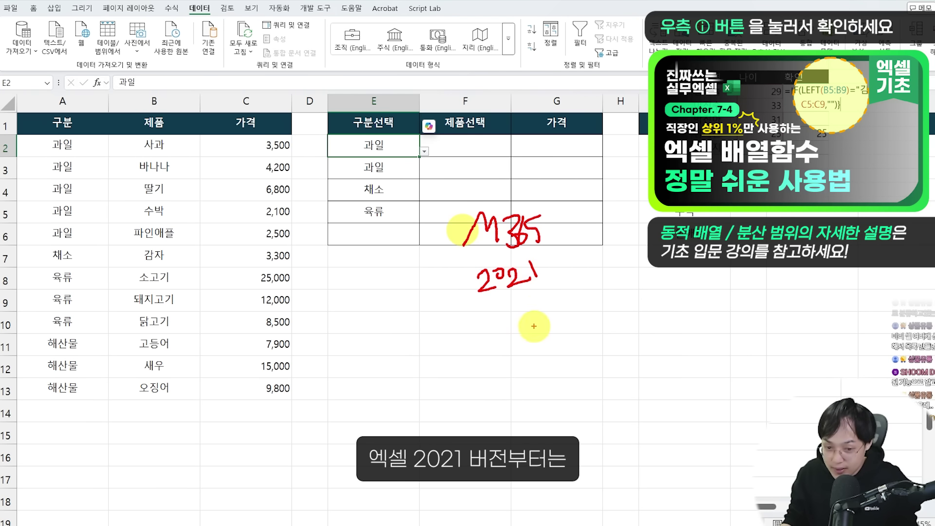
{"action": "mouse_move", "coordinate": [512, 317]}
{"action": "left_mouse_down"}
{"action": "mouse_move", "coordinate": [527, 308]}
{"action": "mouse_move", "coordinate": [531, 317]}
{"action": "left_mouse_up"}
{"action": "mouse_move", "coordinate": [540, 310]}
{"action": "left_mouse_down"}
{"action": "mouse_move", "coordinate": [528, 327]}
{"action": "mouse_move", "coordinate": [542, 331]}
{"action": "left_mouse_up"}
{"action": "mouse_move", "coordinate": [545, 315]}
{"action": "left_mouse_down"}
{"action": "mouse_move", "coordinate": [558, 307]}
{"action": "mouse_move", "coordinate": [565, 336]}
{"action": "left_mouse_up"}
{"action": "mouse_move", "coordinate": [568, 307]}
{"action": "left_mouse_down"}
{"action": "mouse_move", "coordinate": [574, 323]}
{"action": "mouse_move", "coordinate": [589, 300]}
{"action": "mouse_move", "coordinate": [593, 311]}
{"action": "left_mouse_up"}
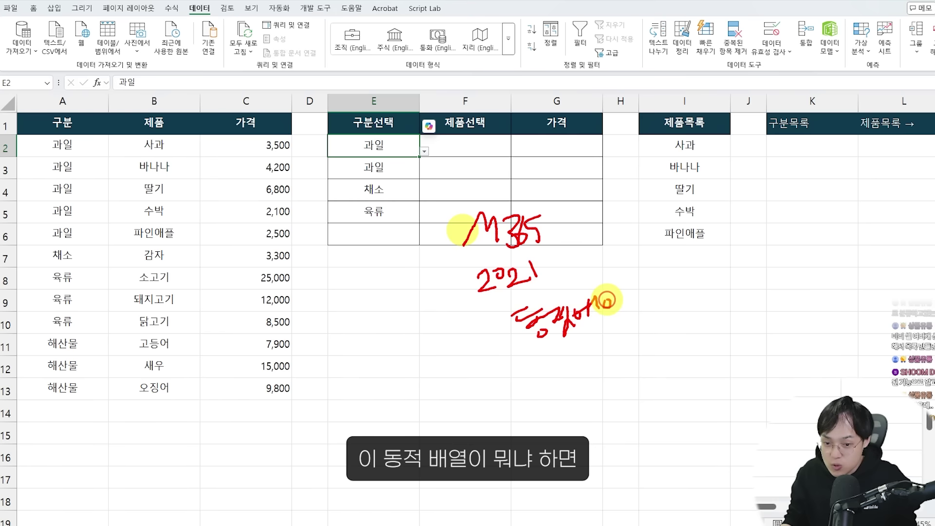
{"action": "left_click_drag", "start_coordinate": [616, 282], "coordinate": [623, 307]}
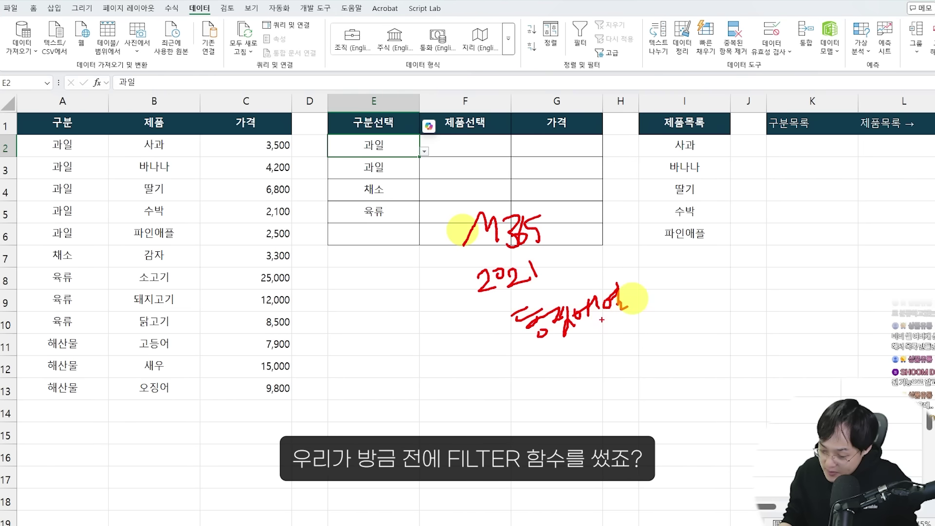
{"action": "key", "text": "Escape"}
Inspect the FILTER formula in I2 and its spill range without changing it
{"action": "left_click", "coordinate": [681, 144]}
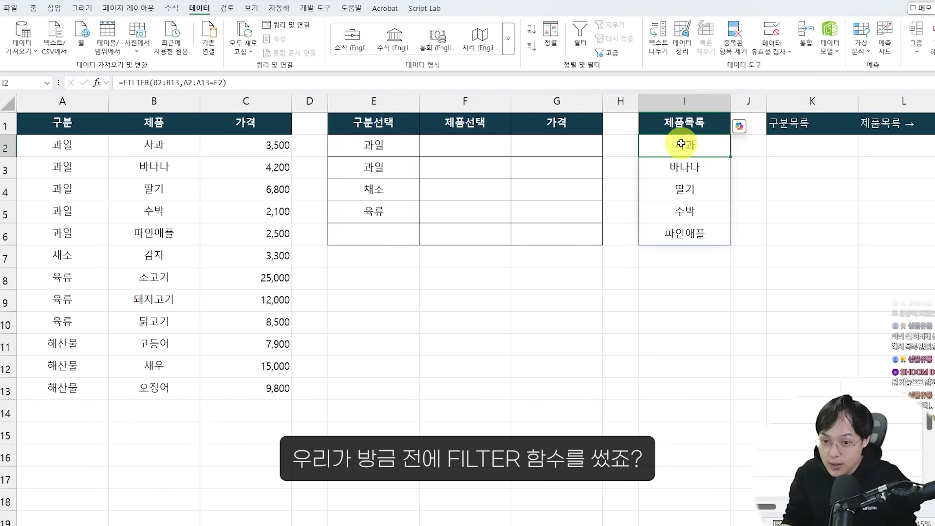
{"action": "double_click", "coordinate": [681, 144]}
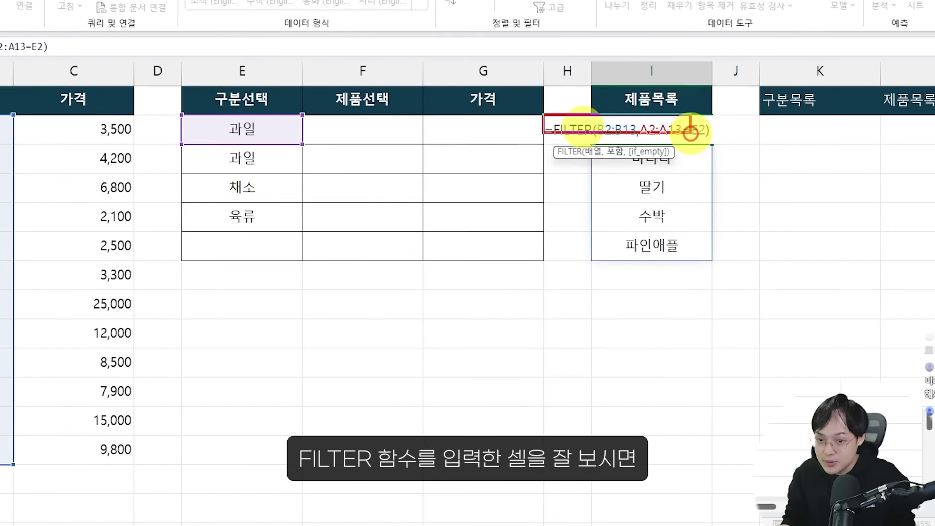
{"action": "key", "text": "Escape"}
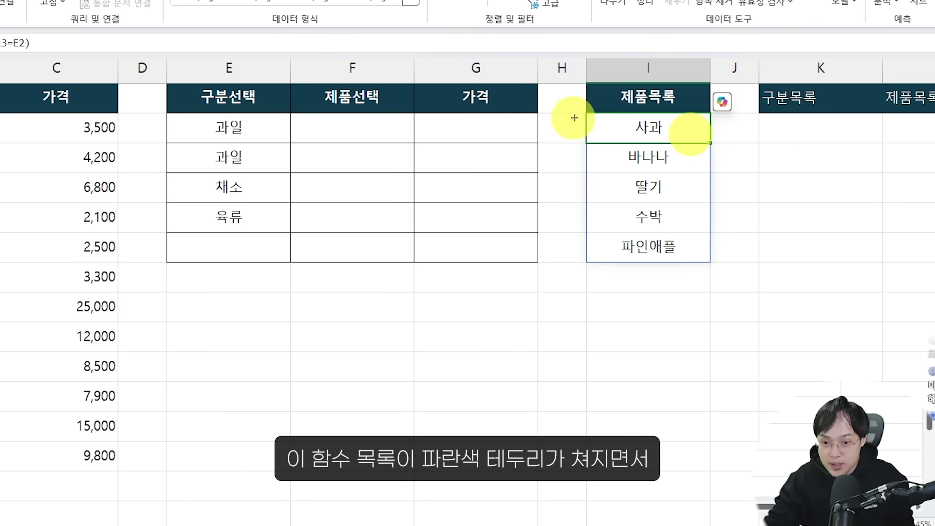
{"action": "mouse_move", "coordinate": [578, 107]}
{"action": "left_mouse_down"}
{"action": "mouse_move", "coordinate": [709, 269]}
{"action": "mouse_move", "coordinate": [710, 250]}
{"action": "left_mouse_up"}
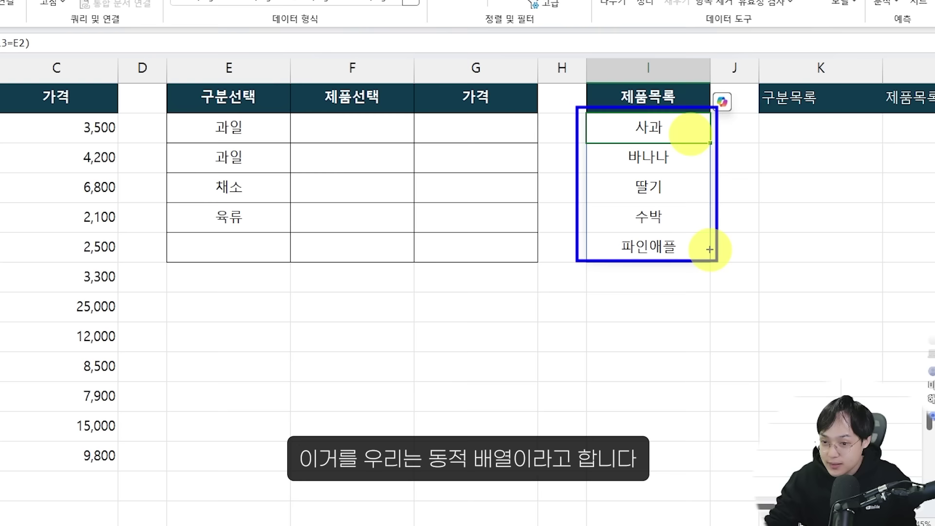
{"action": "mouse_move", "coordinate": [680, 288]}
{"action": "left_mouse_down"}
{"action": "mouse_move", "coordinate": [654, 260]}
{"action": "mouse_move", "coordinate": [634, 284]}
{"action": "left_mouse_up"}
{"action": "left_click_drag", "start_coordinate": [641, 259], "coordinate": [664, 272]}
{"action": "mouse_move", "coordinate": [666, 288]}
{"action": "left_mouse_down"}
{"action": "mouse_move", "coordinate": [686, 282]}
{"action": "mouse_move", "coordinate": [691, 317]}
{"action": "mouse_move", "coordinate": [723, 319]}
{"action": "mouse_move", "coordinate": [771, 293]}
{"action": "mouse_move", "coordinate": [779, 308]}
{"action": "mouse_move", "coordinate": [799, 286]}
{"action": "mouse_move", "coordinate": [815, 288]}
{"action": "left_mouse_up"}
{"action": "key", "text": "Escape"}
Try the spill-range reference =I2# in cell F2 and discard the entry
{"action": "left_click", "coordinate": [375, 136]}
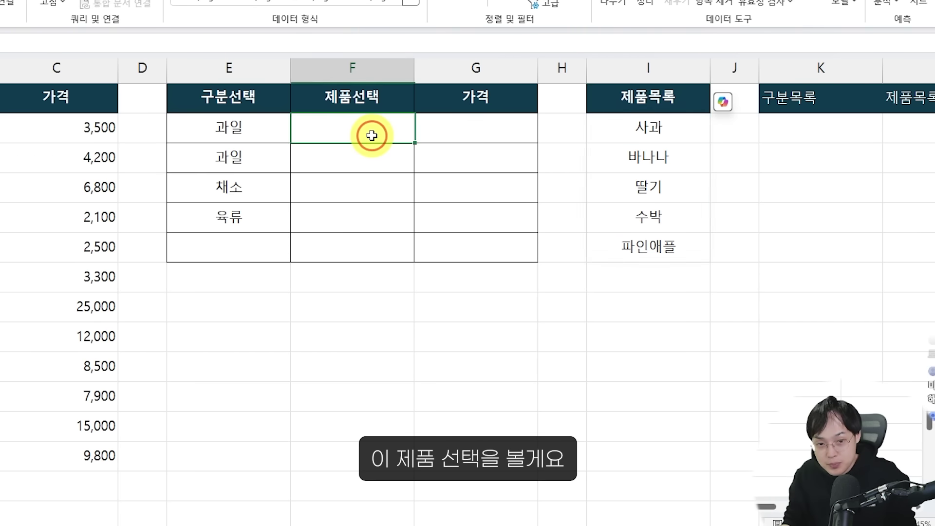
{"action": "scroll", "coordinate": [370, 131], "scroll_direction": "up", "scroll_amount": 2}
{"action": "left_click_drag", "start_coordinate": [263, 120], "coordinate": [417, 167]}
{"action": "key", "text": "Escape"}
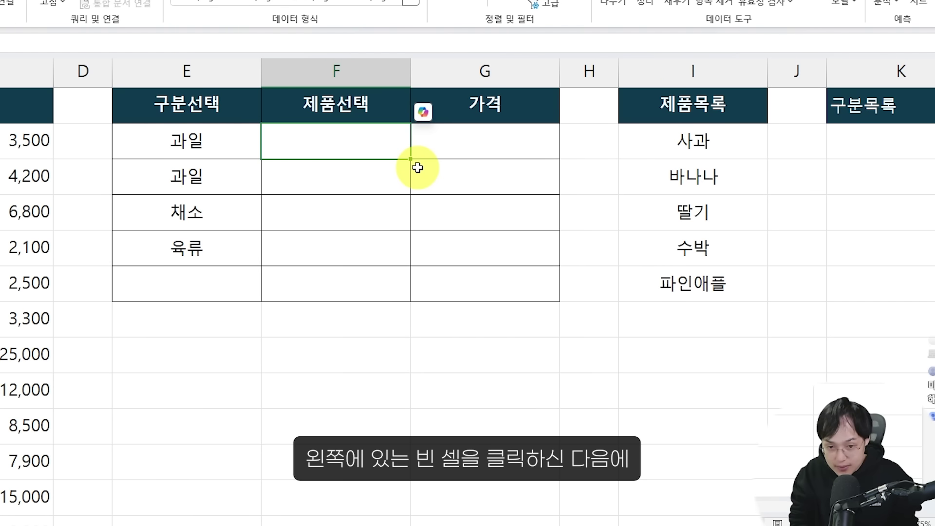
{"action": "type", "text": "="}
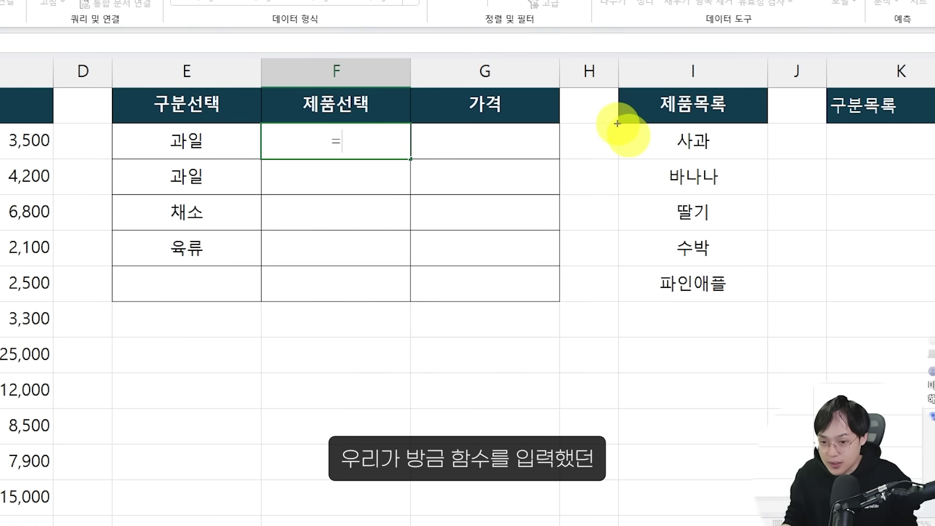
{"action": "left_click_drag", "start_coordinate": [617, 123], "coordinate": [772, 159]}
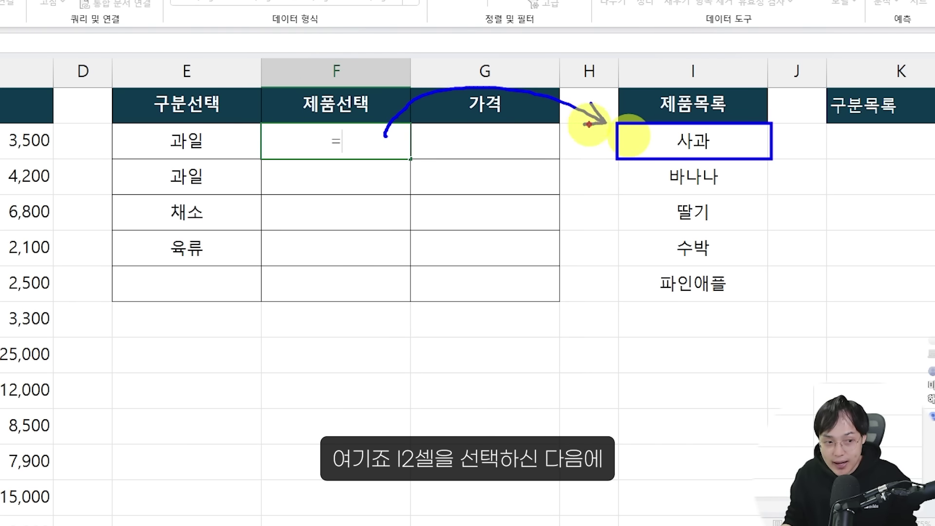
{"action": "key", "text": "Escape"}
{"action": "left_click", "coordinate": [716, 142]}
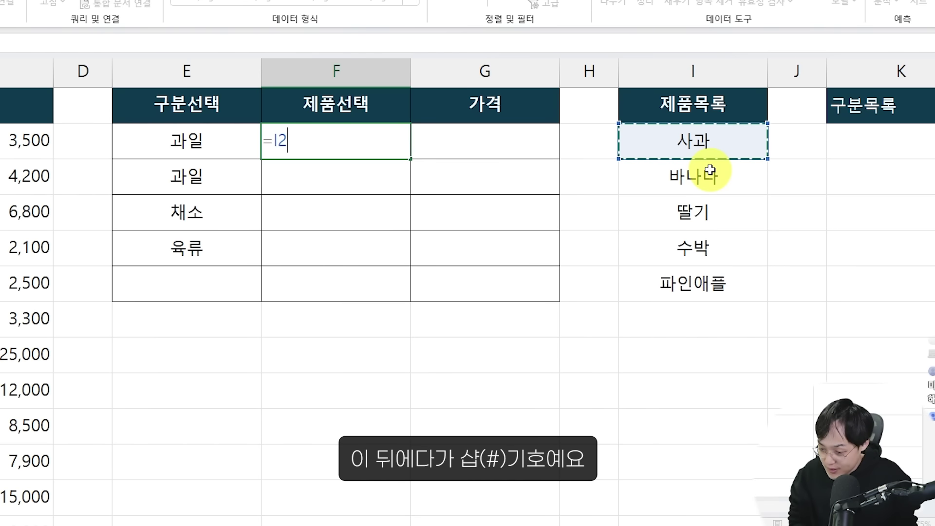
{"action": "type", "text": "#"}
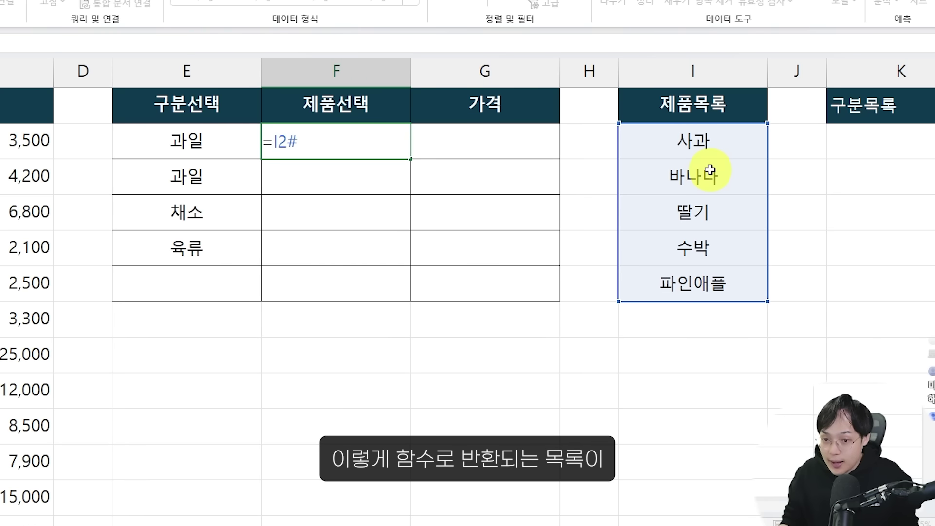
{"action": "mouse_move", "coordinate": [621, 123]}
{"action": "left_mouse_down"}
{"action": "mouse_move", "coordinate": [746, 261]}
{"action": "mouse_move", "coordinate": [761, 292]}
{"action": "left_mouse_up"}
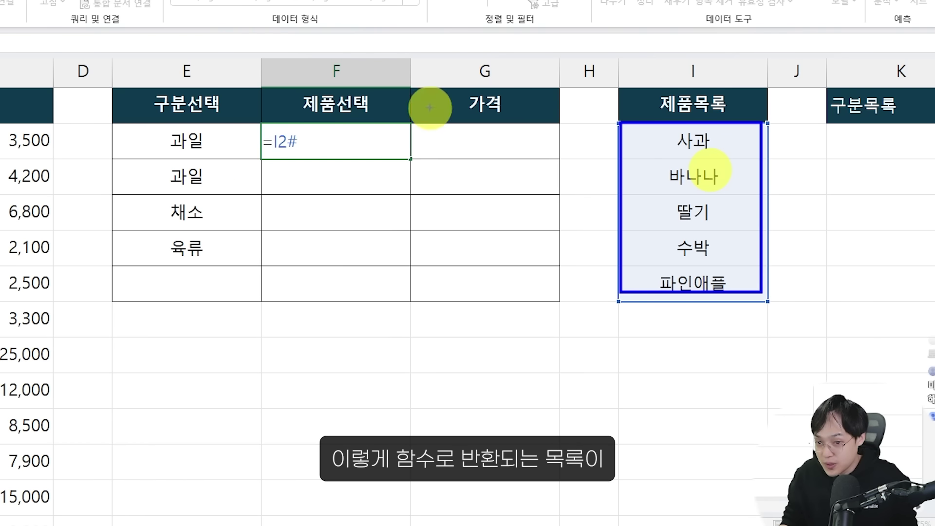
{"action": "mouse_move", "coordinate": [365, 137]}
{"action": "left_mouse_down"}
{"action": "mouse_move", "coordinate": [418, 98]}
{"action": "mouse_move", "coordinate": [587, 131]}
{"action": "mouse_move", "coordinate": [572, 130]}
{"action": "left_mouse_up"}
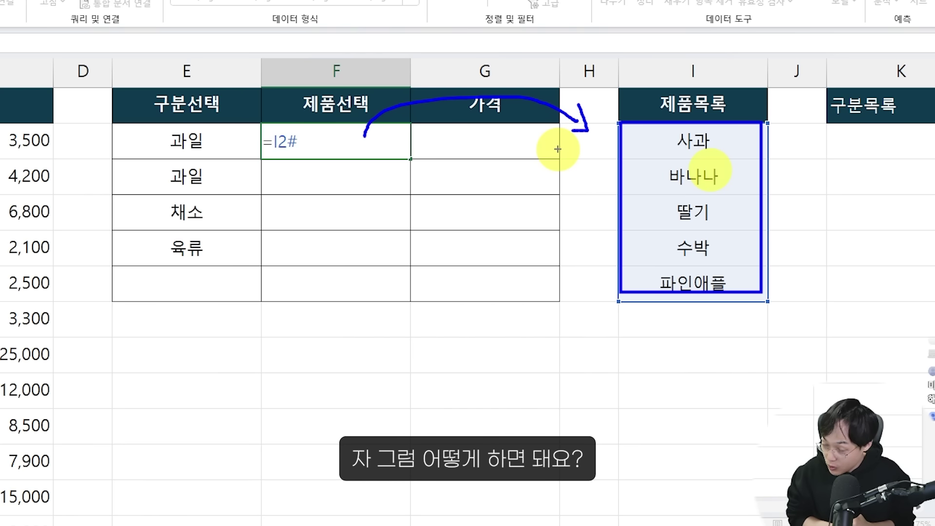
{"action": "key", "text": "Escape"}
{"action": "key", "text": "Escape"}
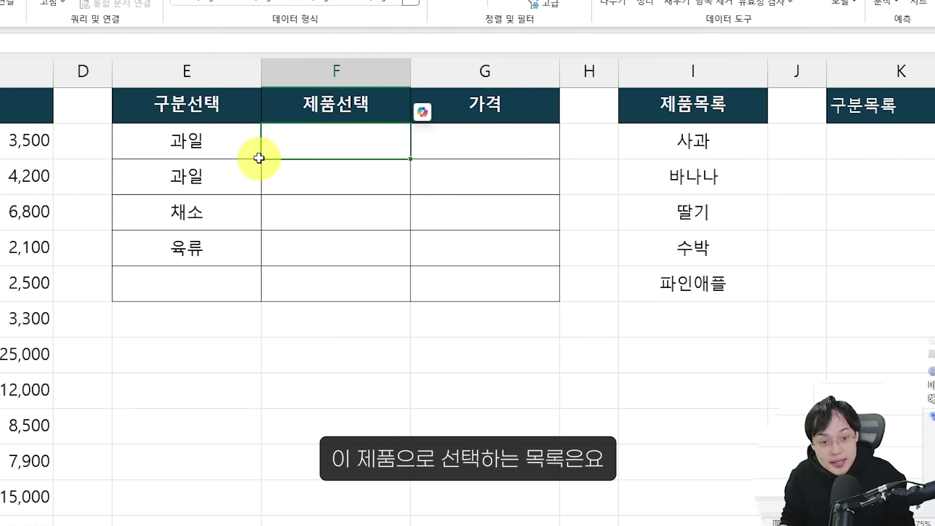
{"action": "left_click_drag", "start_coordinate": [260, 125], "coordinate": [405, 161]}
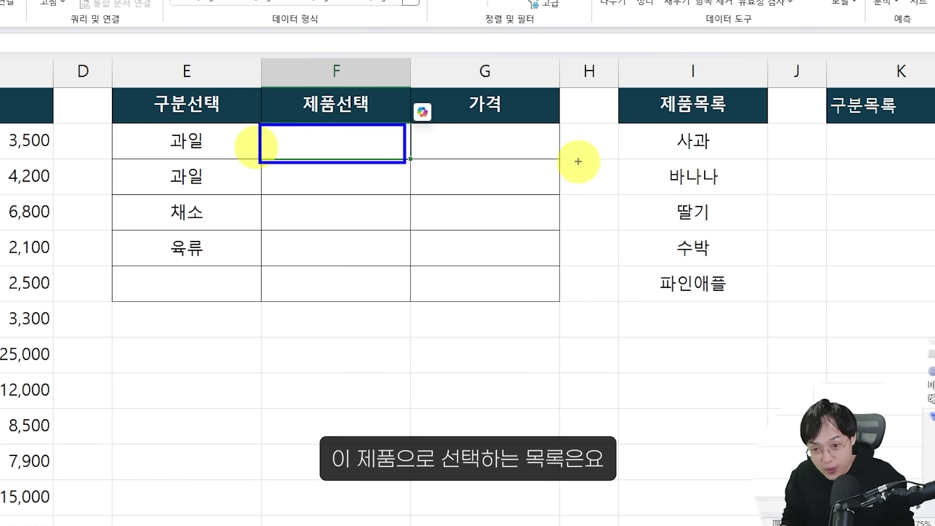
{"action": "left_click_drag", "start_coordinate": [258, 128], "coordinate": [354, 155]}
{"action": "key", "text": "r"}
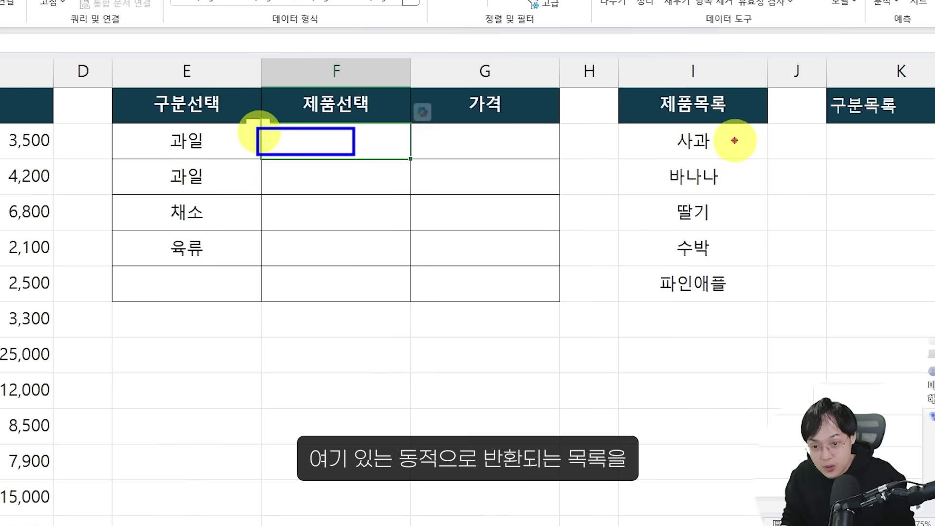
{"action": "left_click_drag", "start_coordinate": [624, 121], "coordinate": [743, 311]}
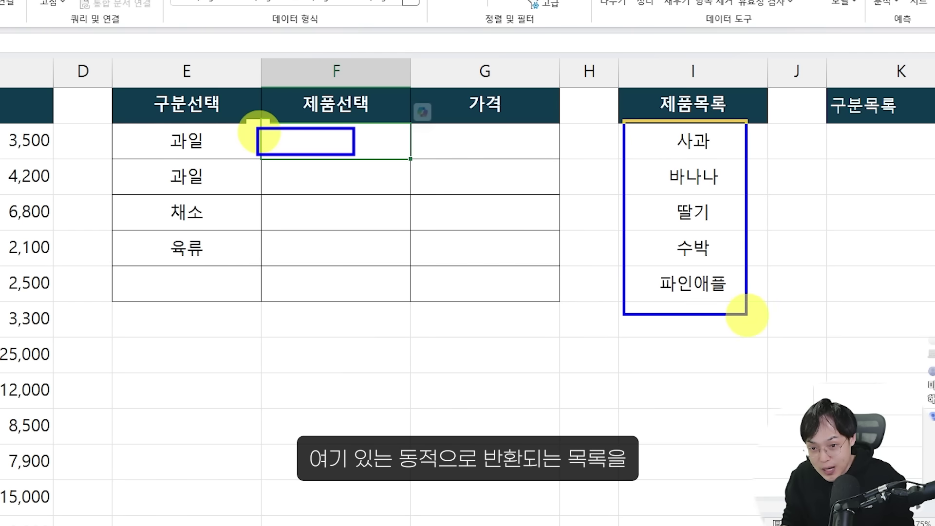
{"action": "mouse_move", "coordinate": [687, 171]}
{"action": "left_mouse_down"}
{"action": "mouse_move", "coordinate": [636, 123]}
{"action": "mouse_move", "coordinate": [272, 141]}
{"action": "mouse_move", "coordinate": [361, 138]}
{"action": "left_mouse_up"}
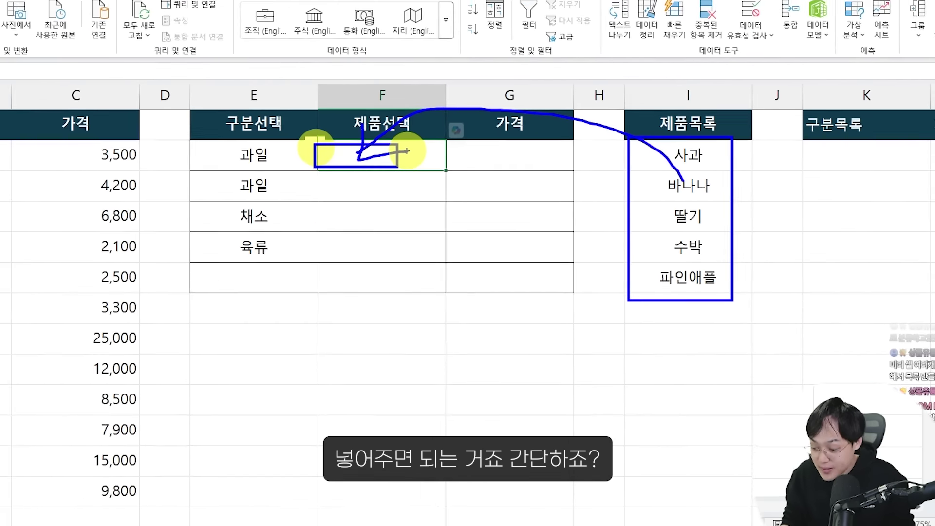
{"action": "key", "text": "Escape"}
{"action": "key", "text": "ctrl+2"}
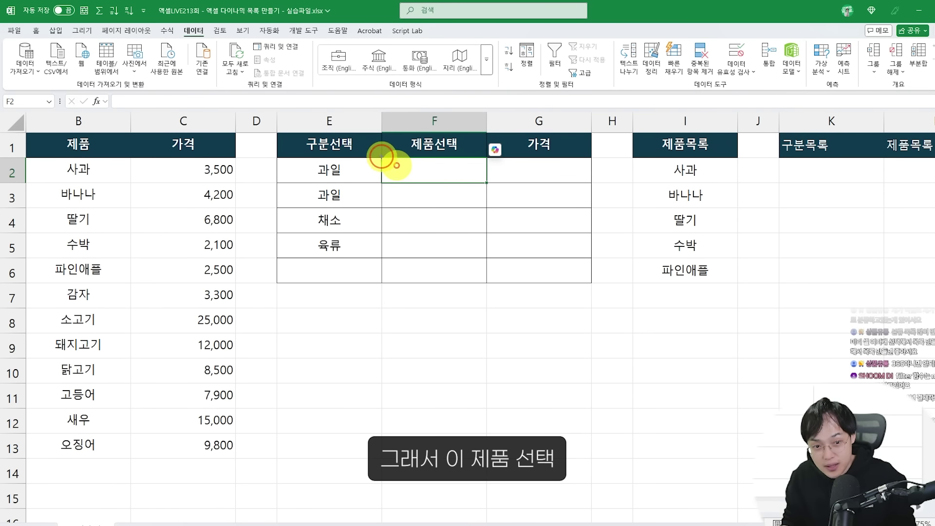
{"action": "left_click_drag", "start_coordinate": [382, 157], "coordinate": [487, 182]}
{"action": "key", "text": "Escape"}
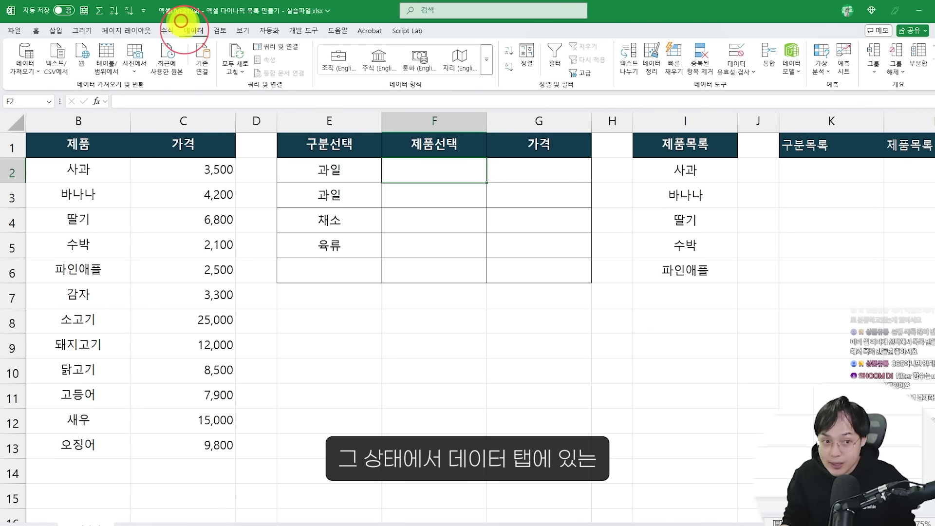
{"action": "left_click_drag", "start_coordinate": [177, 22], "coordinate": [209, 31]}
{"action": "key", "text": "Escape"}
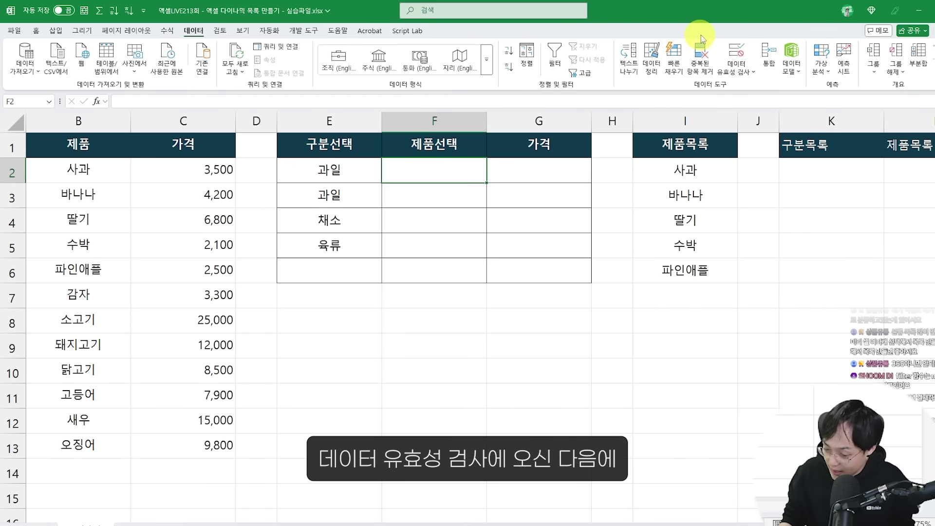
Add data validation to F2 that allows a list (목록) with the source =$I$2#
{"action": "left_click", "coordinate": [741, 56]}
{"action": "left_click_drag", "start_coordinate": [451, 116], "coordinate": [552, 94]}
{"action": "left_click", "coordinate": [551, 151]}
{"action": "left_click", "coordinate": [546, 182]}
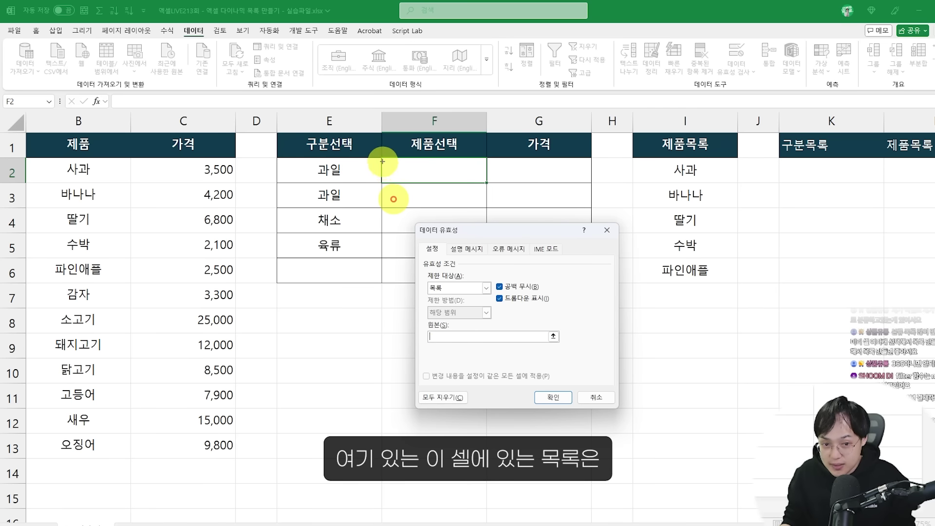
{"action": "left_click_drag", "start_coordinate": [383, 159], "coordinate": [487, 181]}
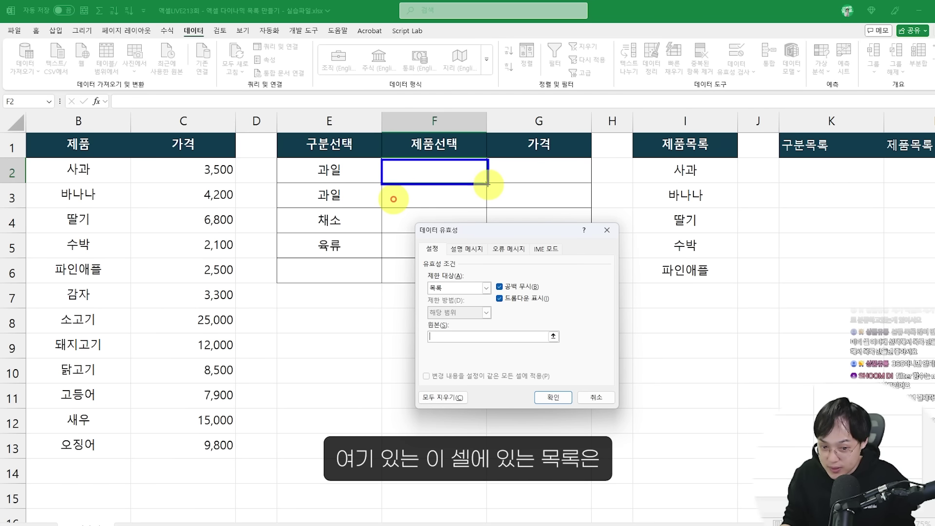
{"action": "left_click", "coordinate": [466, 338]}
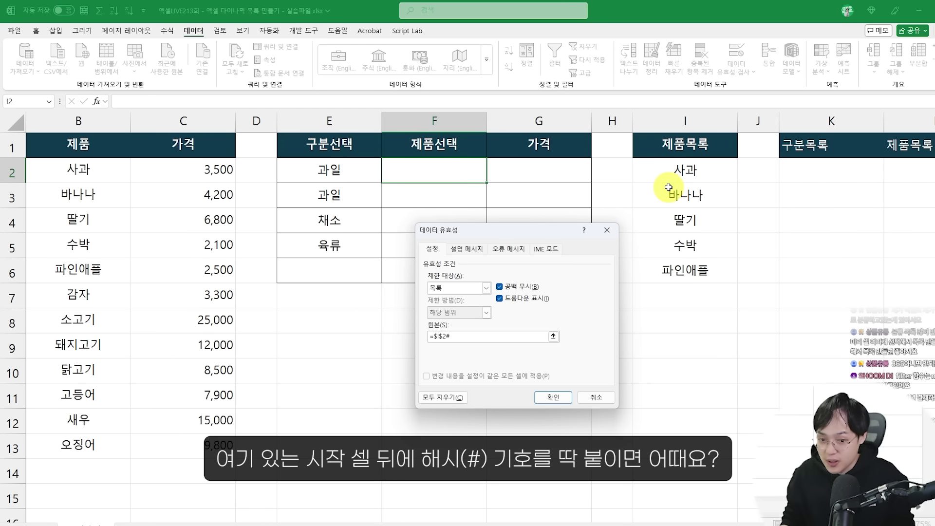
{"action": "left_click", "coordinate": [468, 289]}
{"action": "left_click", "coordinate": [470, 289]}
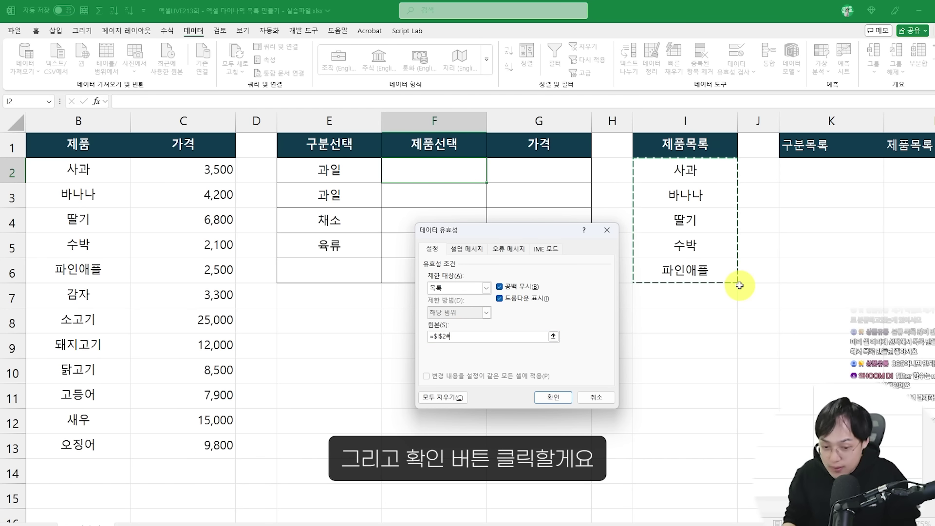
{"action": "left_click", "coordinate": [552, 397]}
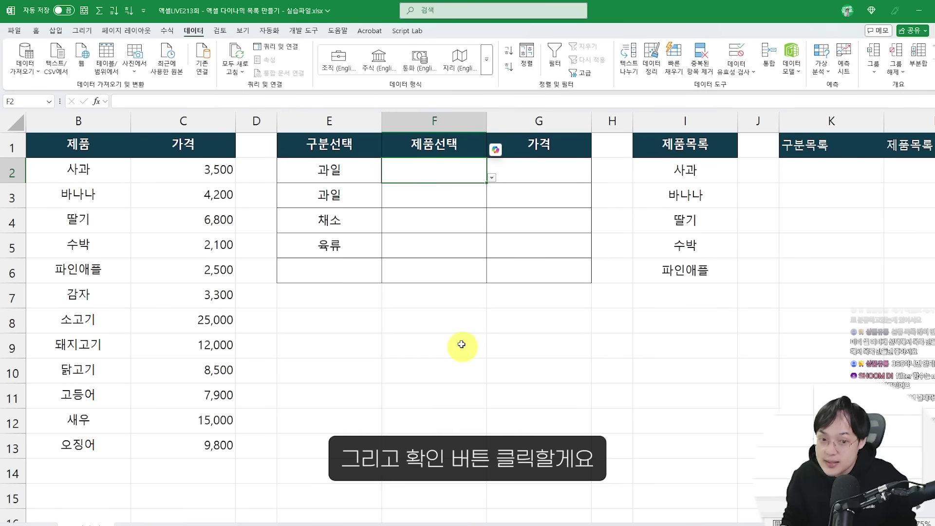
Test the dependent drop-down by keeping 과일 as the category in E2 and choosing 사과 in F2
{"action": "scroll", "coordinate": [403, 217], "scroll_direction": "left", "scroll_amount": 1}
{"action": "left_click", "coordinate": [445, 175]}
{"action": "left_click", "coordinate": [492, 177]}
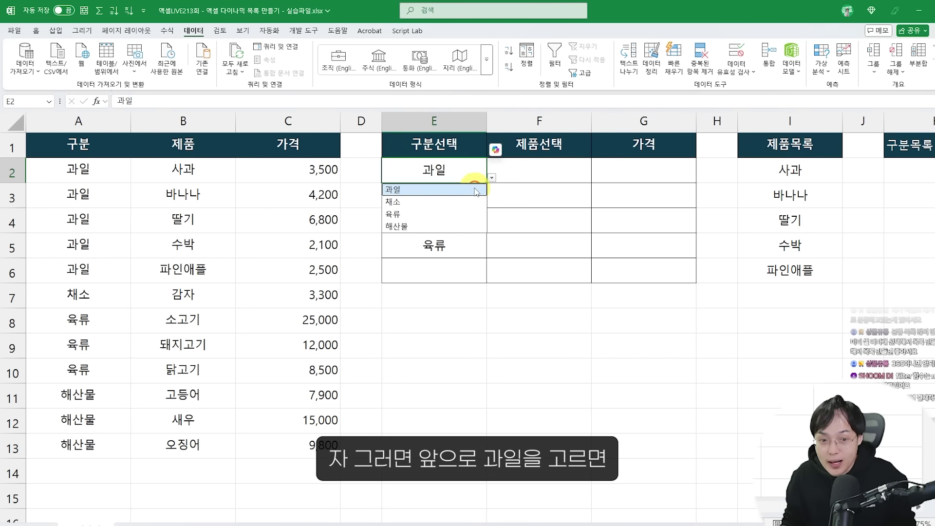
{"action": "left_click", "coordinate": [530, 175]}
{"action": "left_click", "coordinate": [596, 178]}
{"action": "left_click", "coordinate": [550, 190]}
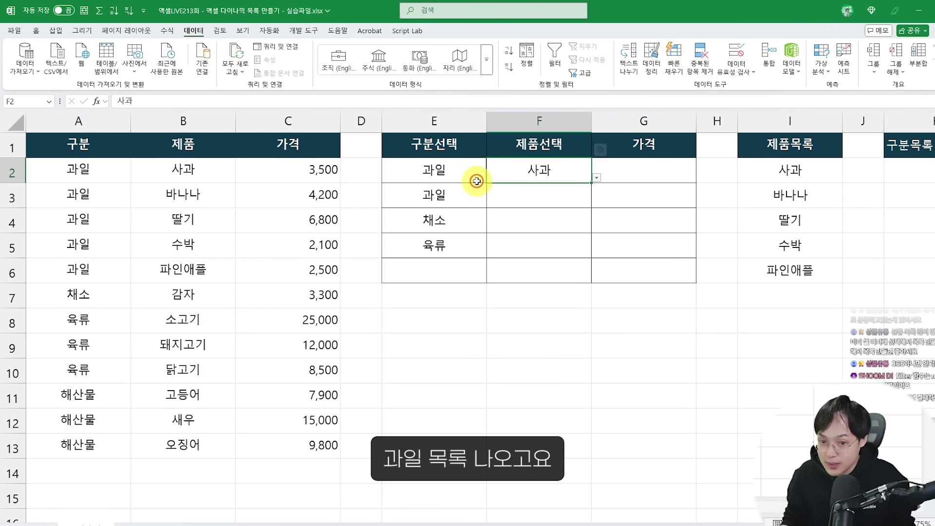
Switch the category in E2 to 채소 and choose 감자 from the product drop-down in F2
{"action": "left_click", "coordinate": [477, 177]}
{"action": "left_click", "coordinate": [492, 178]}
{"action": "left_click", "coordinate": [468, 199]}
{"action": "left_click", "coordinate": [536, 175]}
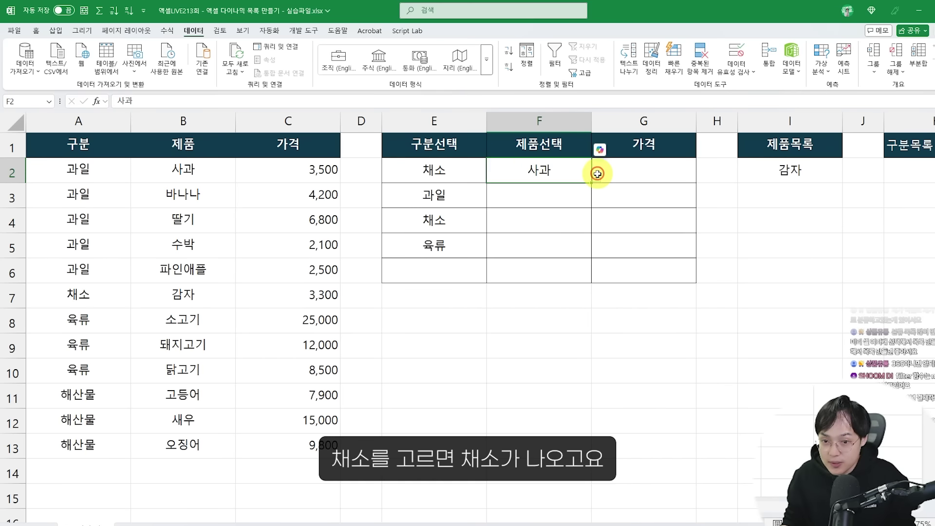
{"action": "left_click", "coordinate": [597, 178]}
{"action": "left_click", "coordinate": [562, 190]}
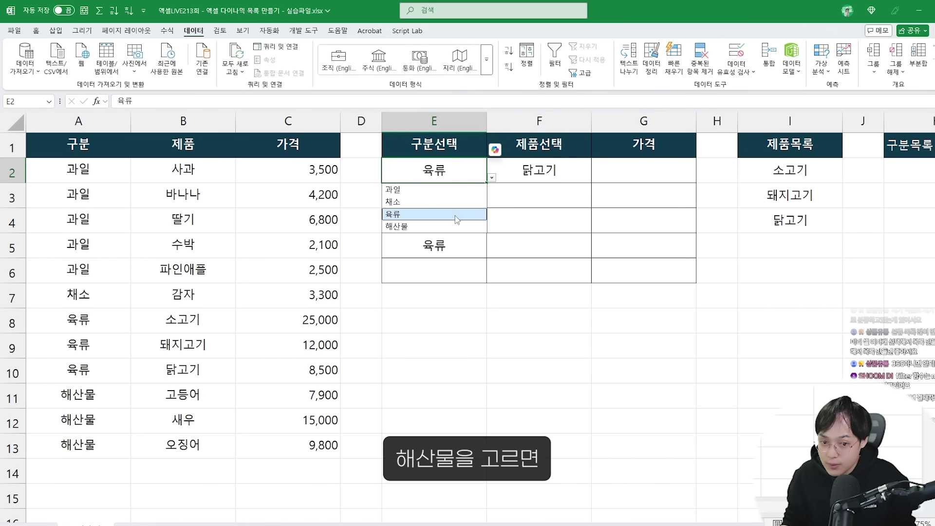
Set the category in E2 to 해산물 and choose 새우 from the product drop-down in F2
{"action": "left_click", "coordinate": [455, 226]}
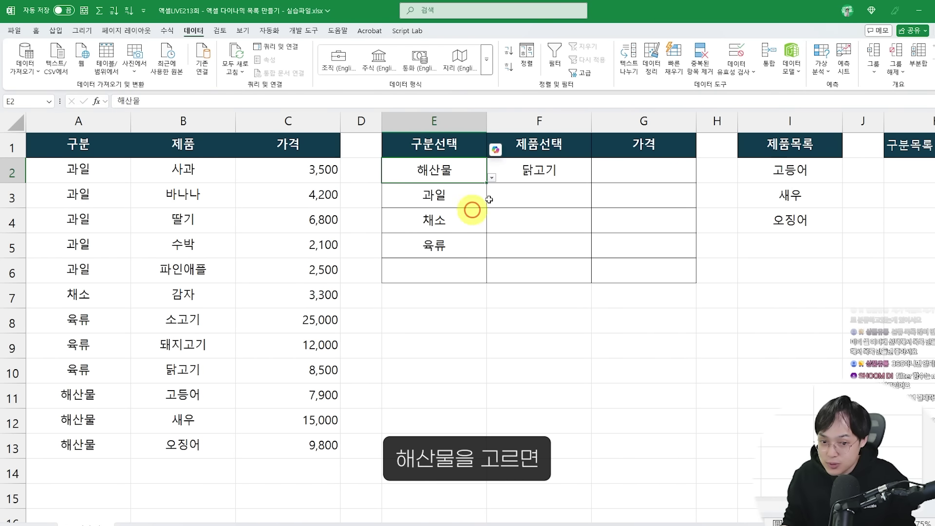
{"action": "left_click", "coordinate": [565, 170]}
{"action": "left_click", "coordinate": [597, 178]}
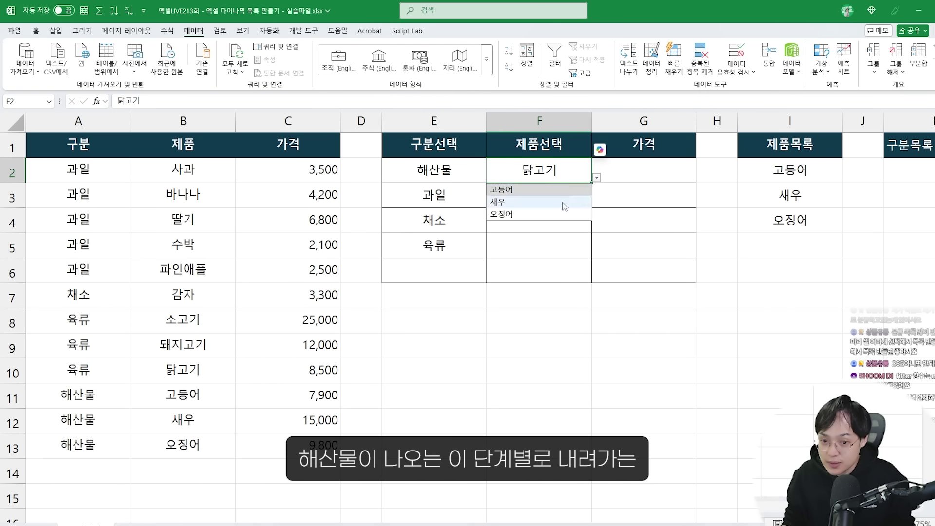
{"action": "left_click", "coordinate": [575, 200]}
{"action": "left_click_drag", "start_coordinate": [423, 165], "coordinate": [483, 156]}
{"action": "left_click_drag", "start_coordinate": [458, 169], "coordinate": [559, 159]}
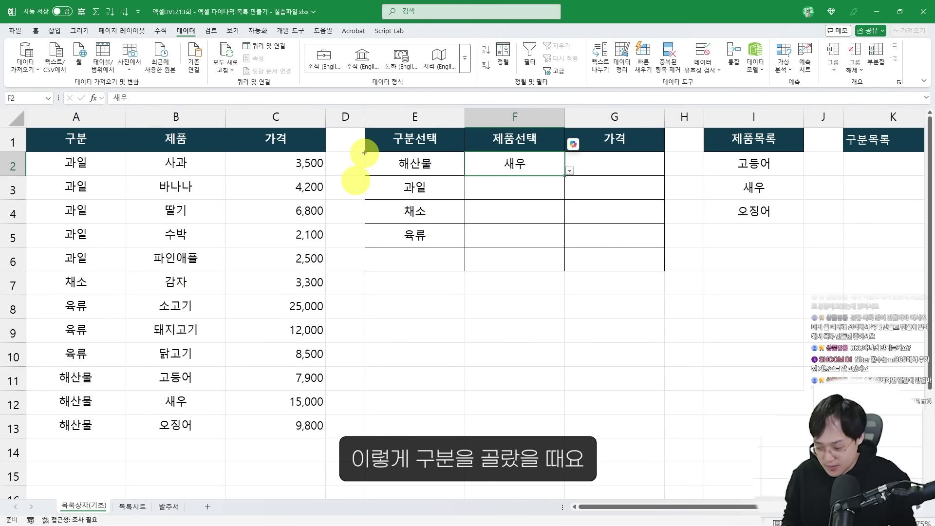
{"action": "left_click_drag", "start_coordinate": [365, 153], "coordinate": [466, 254]}
{"action": "left_click_drag", "start_coordinate": [466, 152], "coordinate": [559, 177]}
{"action": "mouse_move", "coordinate": [419, 160]}
{"action": "left_mouse_down"}
{"action": "mouse_move", "coordinate": [455, 138]}
{"action": "mouse_move", "coordinate": [476, 163]}
{"action": "mouse_move", "coordinate": [532, 163]}
{"action": "mouse_move", "coordinate": [509, 162]}
{"action": "mouse_move", "coordinate": [538, 154]}
{"action": "mouse_move", "coordinate": [489, 168]}
{"action": "left_mouse_up"}
{"action": "mouse_move", "coordinate": [705, 152]}
{"action": "left_mouse_down"}
{"action": "mouse_move", "coordinate": [795, 217]}
{"action": "mouse_move", "coordinate": [784, 212]}
{"action": "left_mouse_up"}
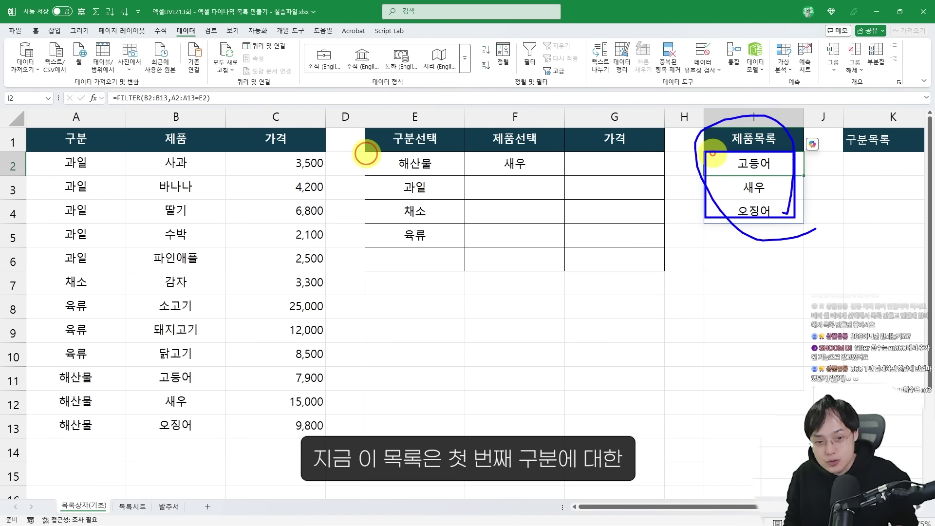
{"action": "mouse_move", "coordinate": [365, 153]}
{"action": "left_mouse_down"}
{"action": "mouse_move", "coordinate": [459, 176]}
{"action": "mouse_move", "coordinate": [710, 136]}
{"action": "mouse_move", "coordinate": [738, 152]}
{"action": "left_mouse_up"}
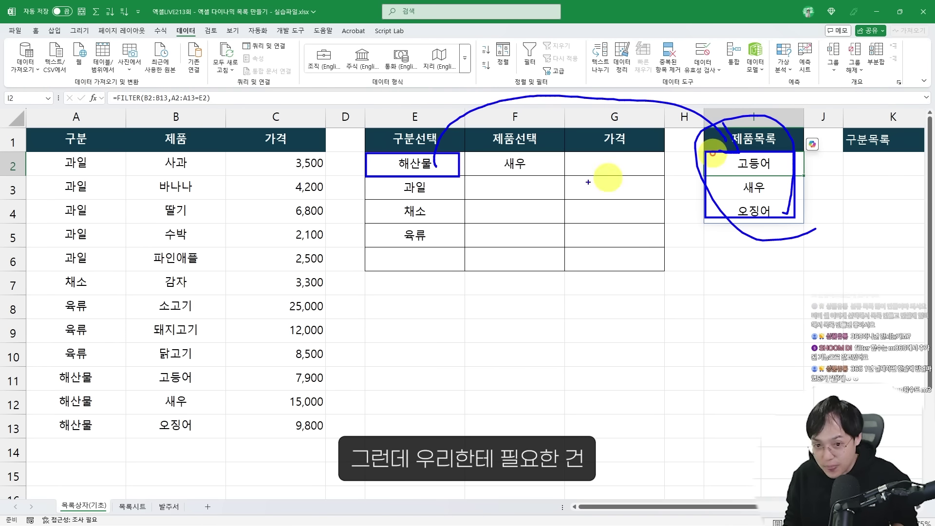
{"action": "key", "text": "Escape"}
{"action": "key", "text": "ctrl+2"}
{"action": "left_click_drag", "start_coordinate": [381, 153], "coordinate": [447, 179]}
{"action": "mouse_move", "coordinate": [425, 168]}
{"action": "left_mouse_down"}
{"action": "mouse_move", "coordinate": [429, 150]}
{"action": "mouse_move", "coordinate": [478, 163]}
{"action": "left_mouse_up"}
{"action": "left_click_drag", "start_coordinate": [481, 154], "coordinate": [453, 167]}
{"action": "key", "text": "r"}
{"action": "mouse_move", "coordinate": [375, 175]}
{"action": "left_mouse_down"}
{"action": "mouse_move", "coordinate": [451, 195]}
{"action": "mouse_move", "coordinate": [510, 190]}
{"action": "left_mouse_up"}
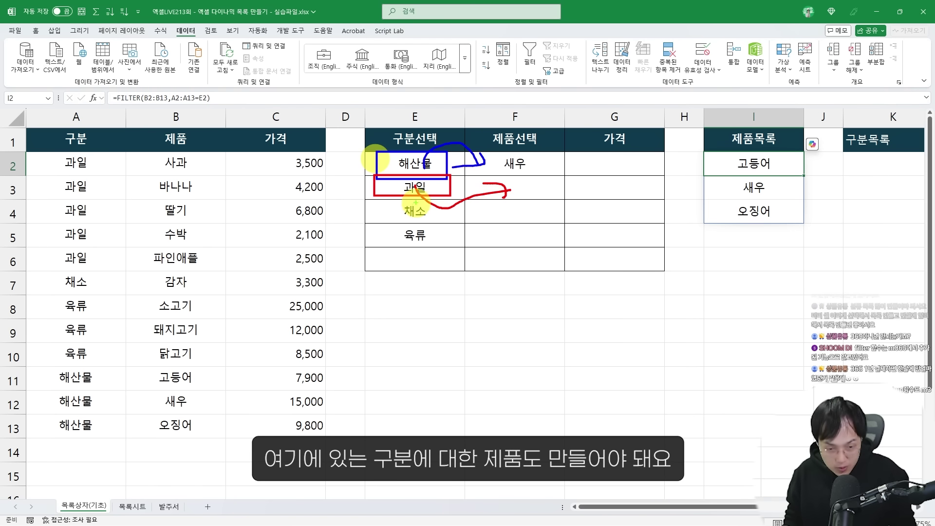
{"action": "mouse_move", "coordinate": [376, 198]}
{"action": "left_mouse_down"}
{"action": "mouse_move", "coordinate": [440, 221]}
{"action": "mouse_move", "coordinate": [483, 212]}
{"action": "mouse_move", "coordinate": [476, 236]}
{"action": "left_mouse_up"}
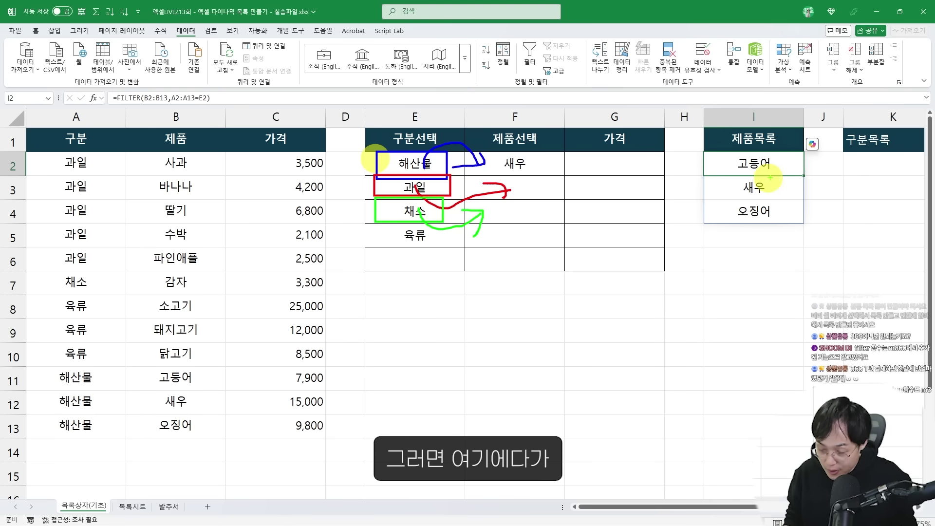
{"action": "left_click_drag", "start_coordinate": [832, 153], "coordinate": [835, 241]}
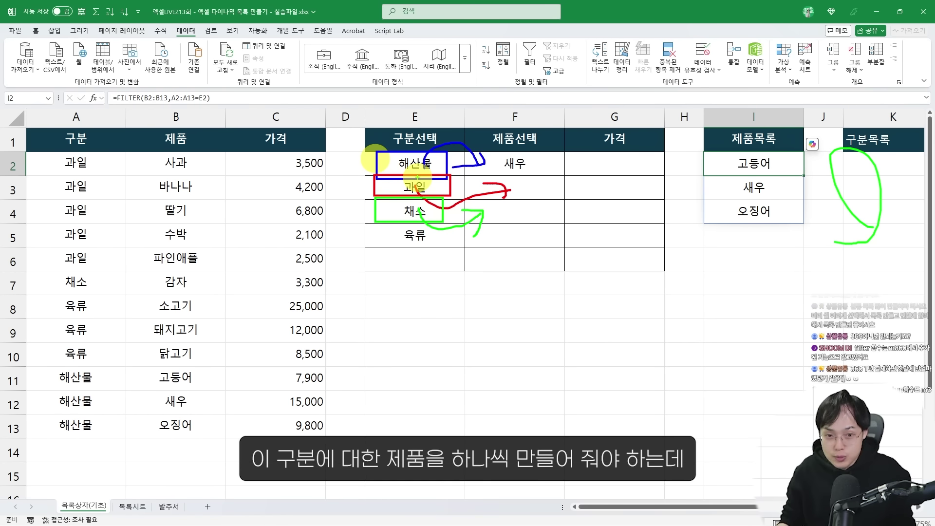
{"action": "left_click_drag", "start_coordinate": [703, 132], "coordinate": [813, 353]}
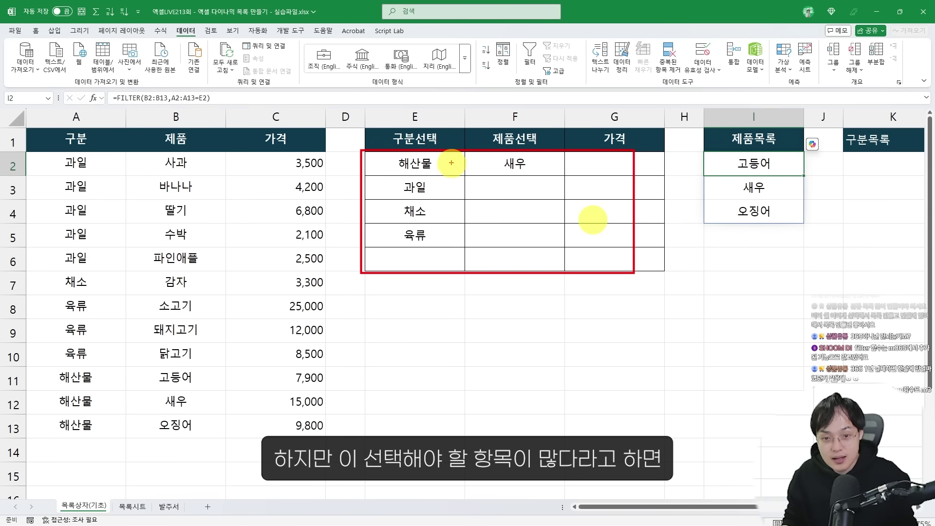
{"action": "left_click_drag", "start_coordinate": [452, 163], "coordinate": [452, 382]}
{"action": "left_click_drag", "start_coordinate": [420, 355], "coordinate": [480, 353]}
{"action": "mouse_move", "coordinate": [707, 301]}
{"action": "left_mouse_down"}
{"action": "mouse_move", "coordinate": [636, 309]}
{"action": "mouse_move", "coordinate": [699, 235]}
{"action": "left_mouse_up"}
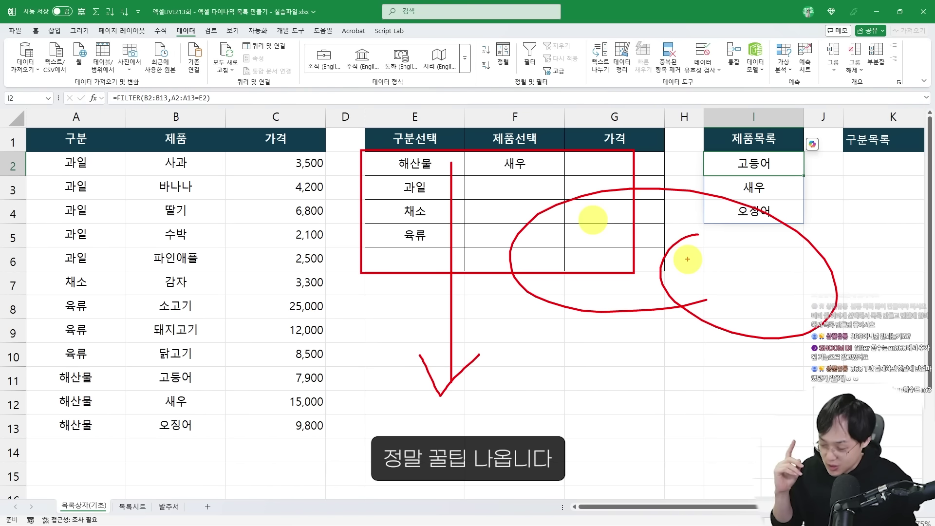
{"action": "key", "text": "Escape"}
{"action": "scroll", "coordinate": [511, 254], "scroll_direction": "right", "scroll_amount": 3}
{"action": "scroll", "coordinate": [511, 255], "scroll_direction": "down", "scroll_amount": 3}
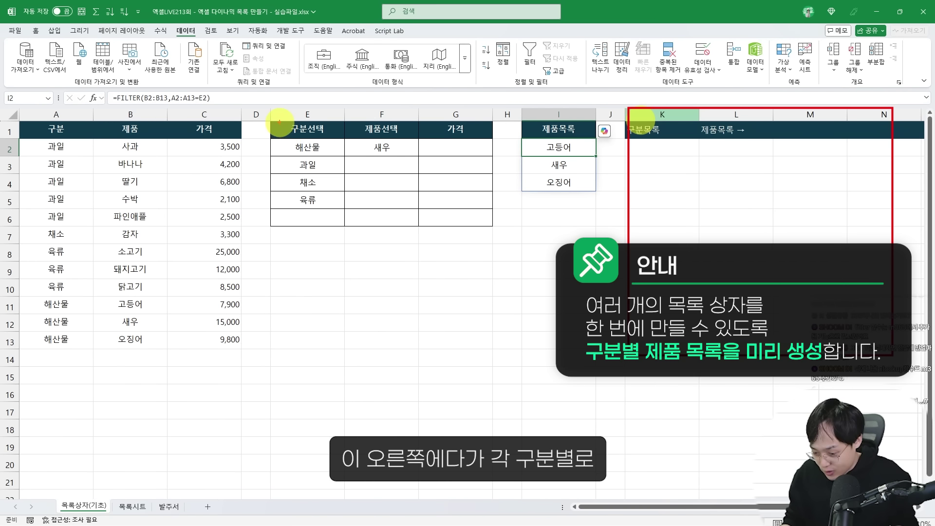
{"action": "left_click_drag", "start_coordinate": [298, 138], "coordinate": [345, 214]}
{"action": "mouse_move", "coordinate": [316, 158]}
{"action": "left_mouse_down"}
{"action": "mouse_move", "coordinate": [501, 57]}
{"action": "mouse_move", "coordinate": [719, 119]}
{"action": "mouse_move", "coordinate": [696, 129]}
{"action": "left_mouse_up"}
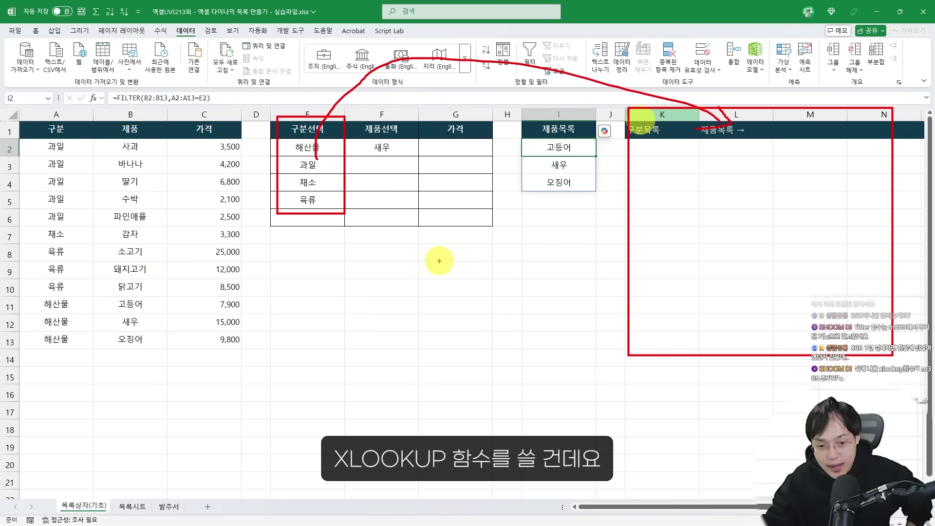
{"action": "mouse_move", "coordinate": [439, 261]}
{"action": "left_mouse_down"}
{"action": "mouse_move", "coordinate": [441, 283]}
{"action": "mouse_move", "coordinate": [482, 258]}
{"action": "mouse_move", "coordinate": [509, 265]}
{"action": "mouse_move", "coordinate": [428, 317]}
{"action": "mouse_move", "coordinate": [501, 246]}
{"action": "mouse_move", "coordinate": [457, 350]}
{"action": "mouse_move", "coordinate": [497, 339]}
{"action": "mouse_move", "coordinate": [568, 343]}
{"action": "mouse_move", "coordinate": [578, 311]}
{"action": "left_mouse_up"}
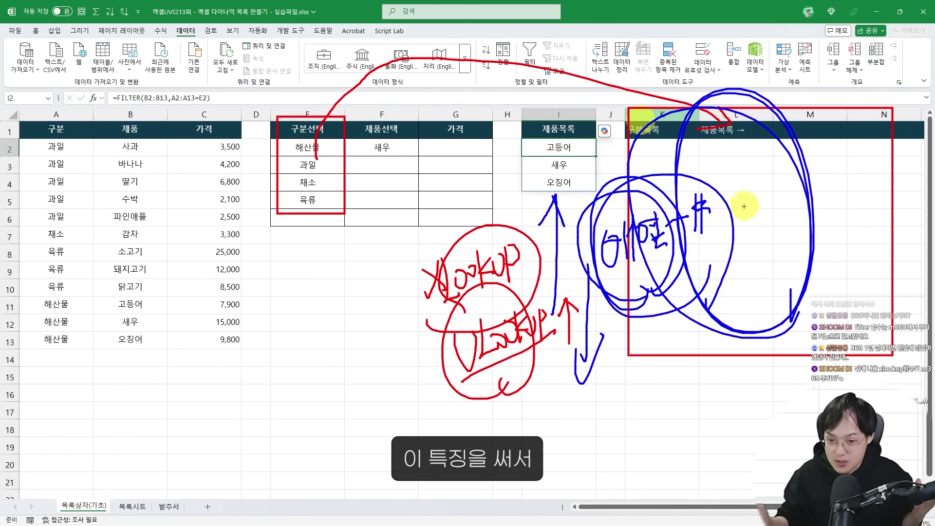
{"action": "mouse_move", "coordinate": [741, 209]}
{"action": "left_mouse_down"}
{"action": "mouse_move", "coordinate": [710, 121]}
{"action": "mouse_move", "coordinate": [427, 104]}
{"action": "mouse_move", "coordinate": [439, 159]}
{"action": "mouse_move", "coordinate": [473, 151]}
{"action": "left_mouse_up"}
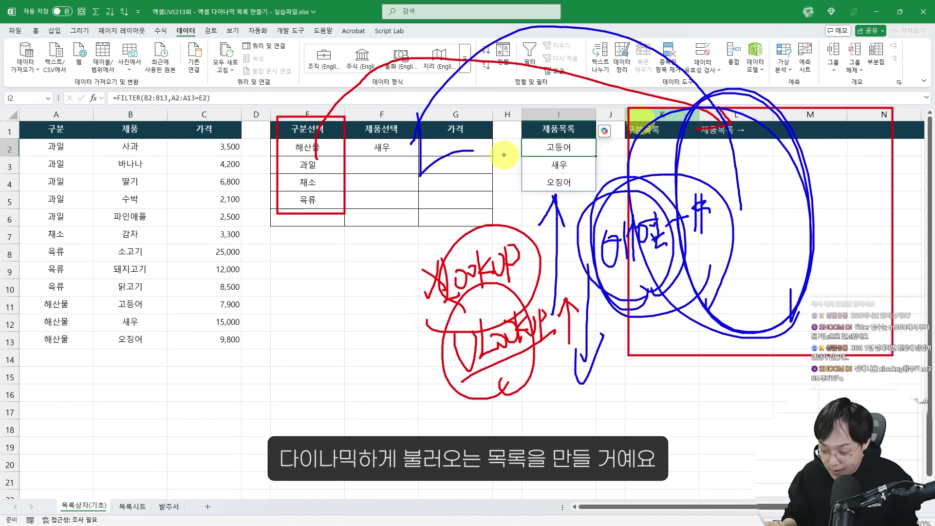
{"action": "key", "text": "Escape"}
Narrow columns H, I and J and make K2 under 구분목록 the active cell
{"action": "left_click", "coordinate": [381, 148]}
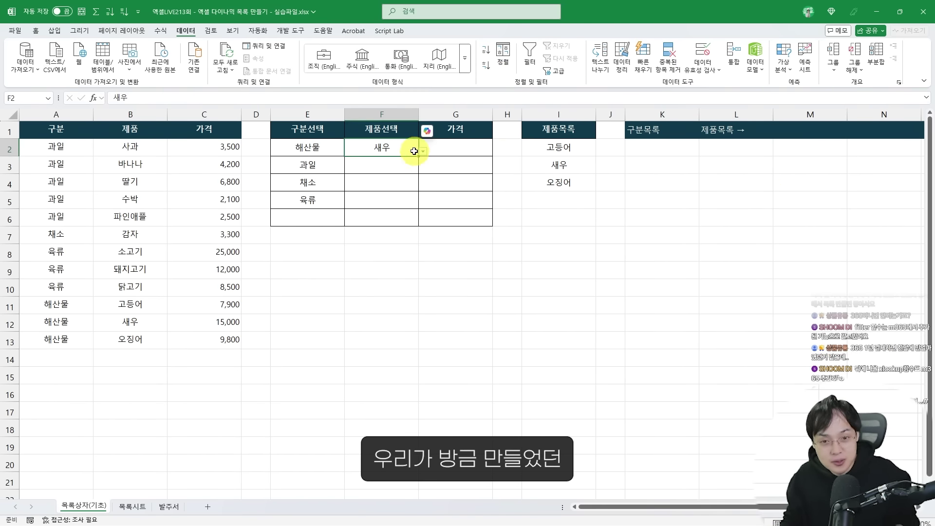
{"action": "left_click", "coordinate": [548, 147]}
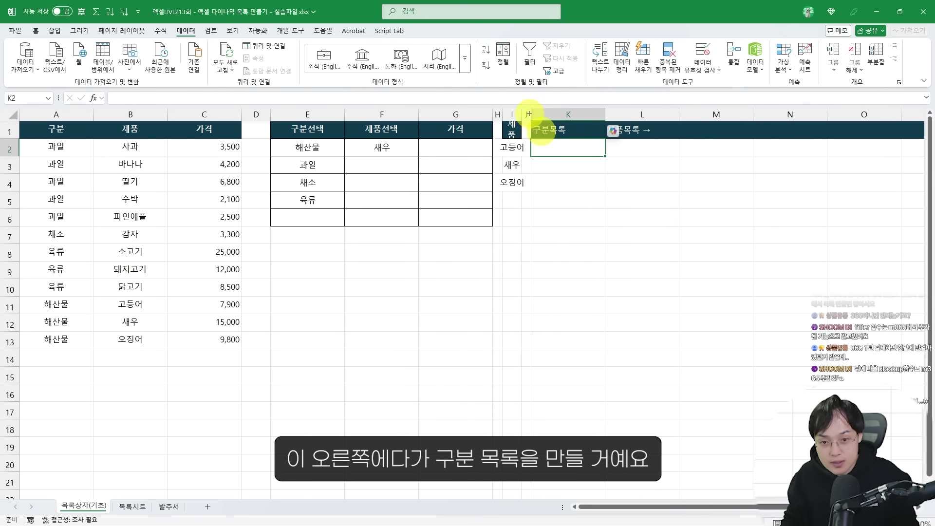
{"action": "left_click_drag", "start_coordinate": [529, 113], "coordinate": [607, 222]}
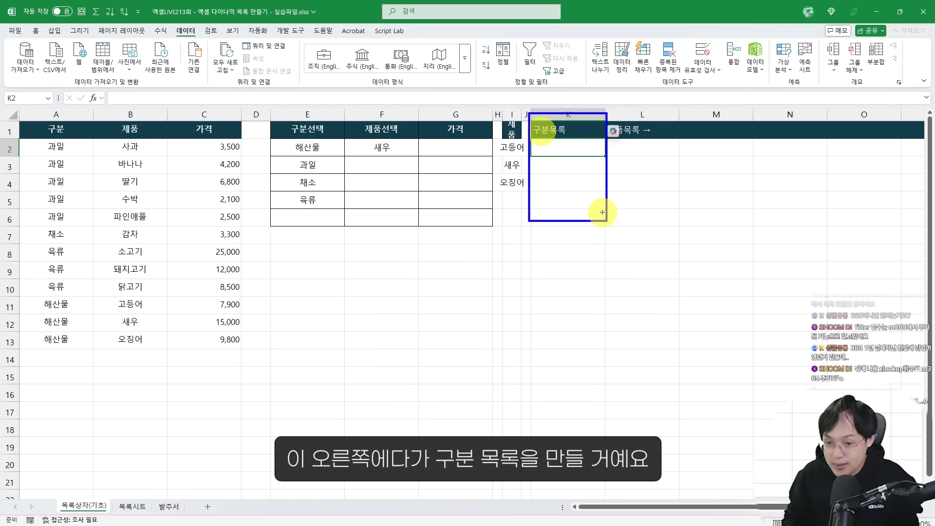
{"action": "key", "text": "Escape"}
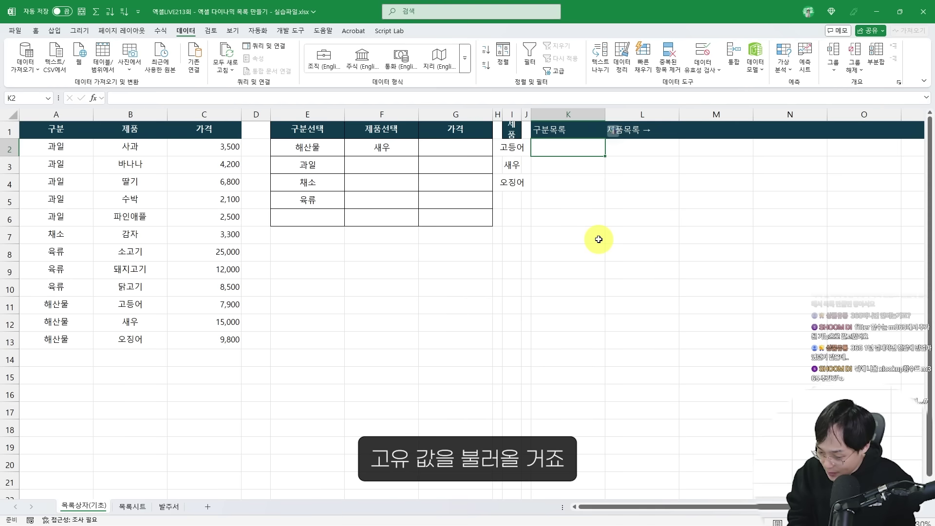
Enter =UNIQUE(A2:A13) in K2 to generate the list of distinct categories
{"action": "type", "text": "="}
{"action": "type", "text": "uni"}
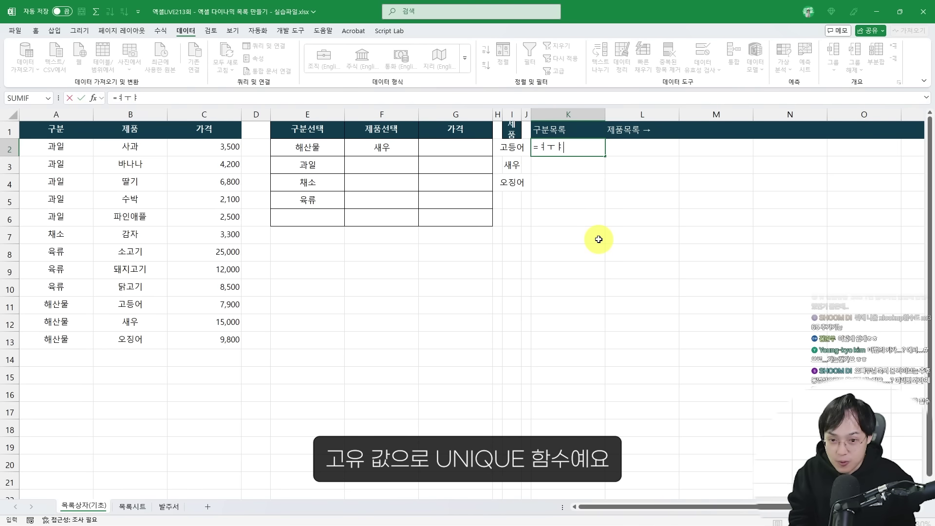
{"action": "key", "text": "Tab"}
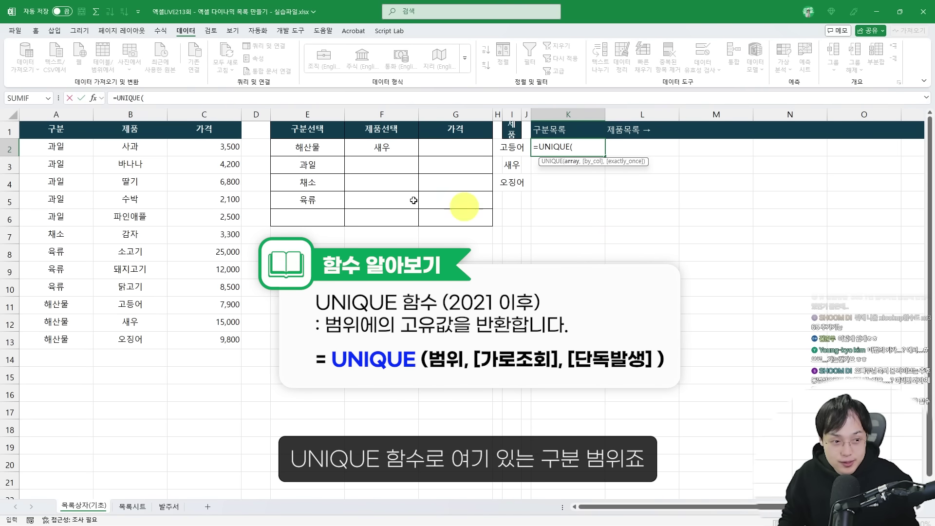
{"action": "left_click_drag", "start_coordinate": [50, 147], "coordinate": [62, 339]}
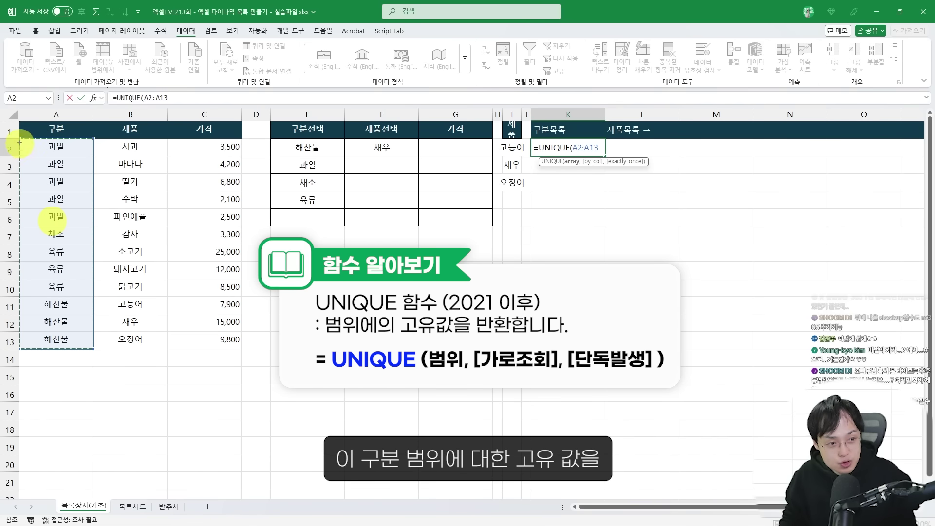
{"action": "left_click_drag", "start_coordinate": [27, 146], "coordinate": [91, 348]}
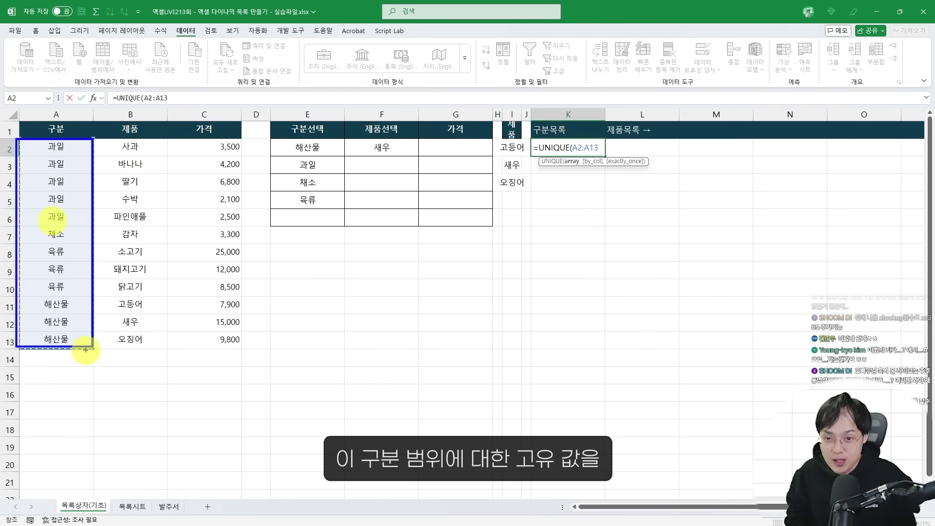
{"action": "type", "text": ")"}
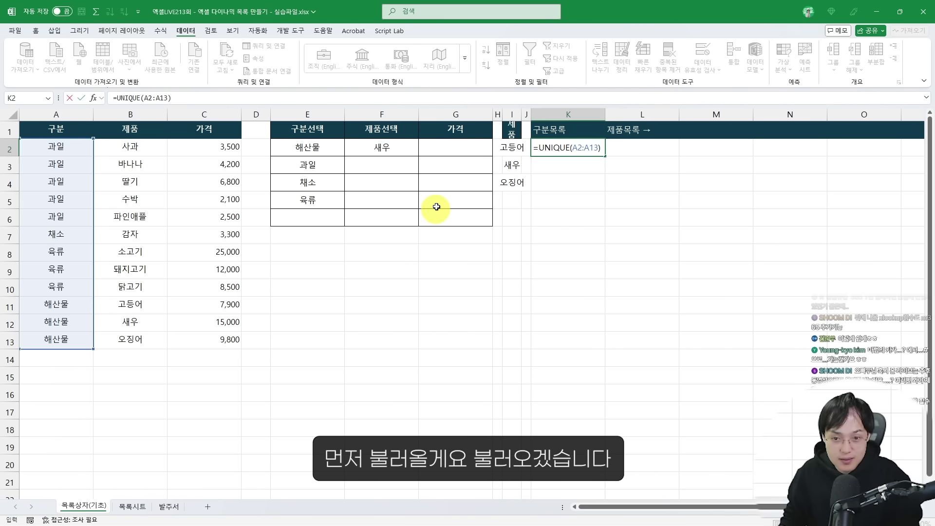
{"action": "key", "text": "Return"}
Hide columns E through I and narrow column J so the source table sits beside the category list
{"action": "scroll", "coordinate": [433, 165], "scroll_direction": "up", "scroll_amount": 1}
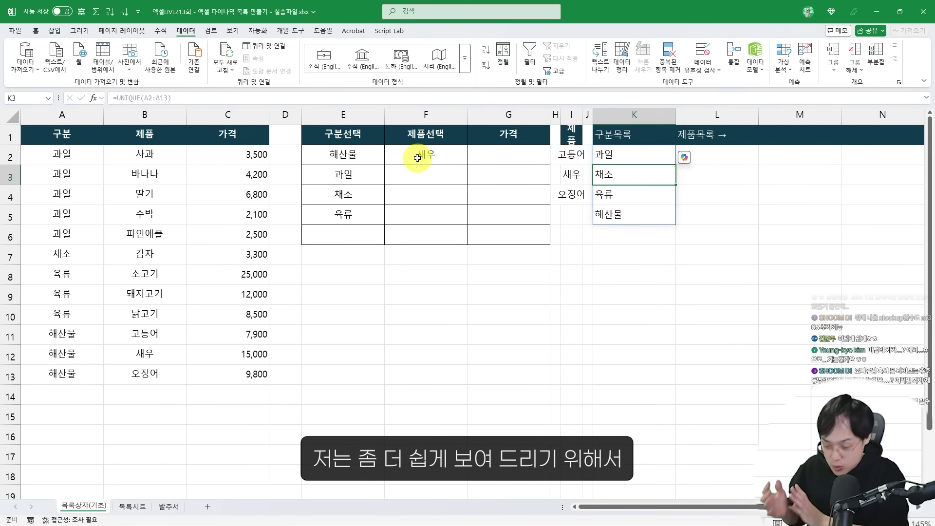
{"action": "left_click_drag", "start_coordinate": [341, 115], "coordinate": [493, 115]}
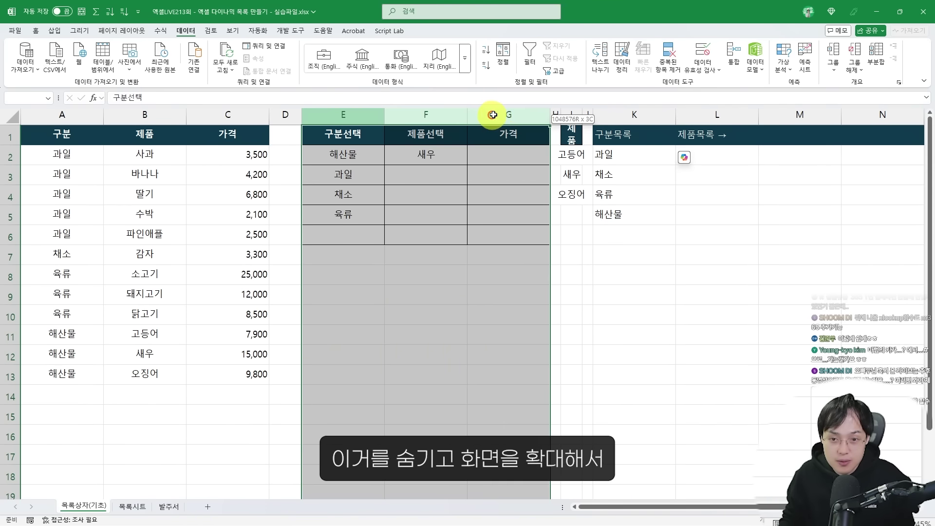
{"action": "left_click_drag", "start_coordinate": [550, 120], "coordinate": [571, 115]}
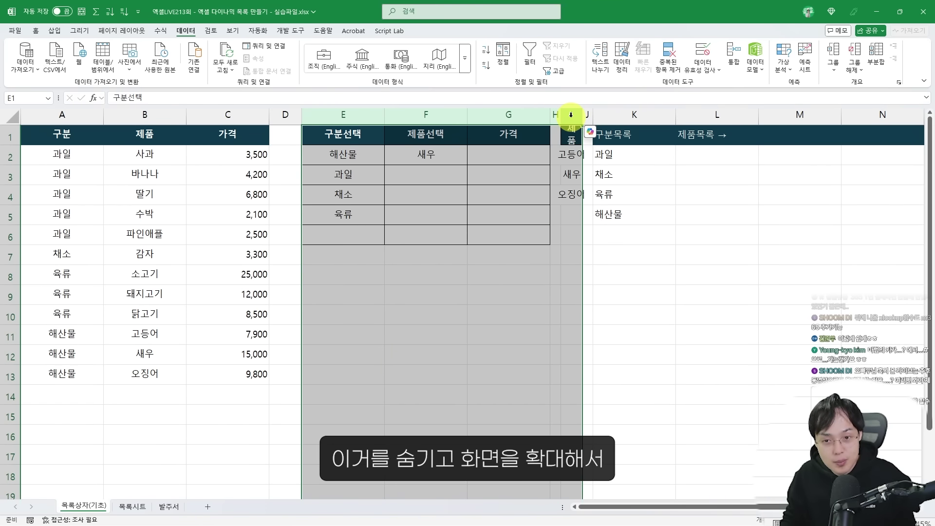
{"action": "right_click", "coordinate": [571, 117]}
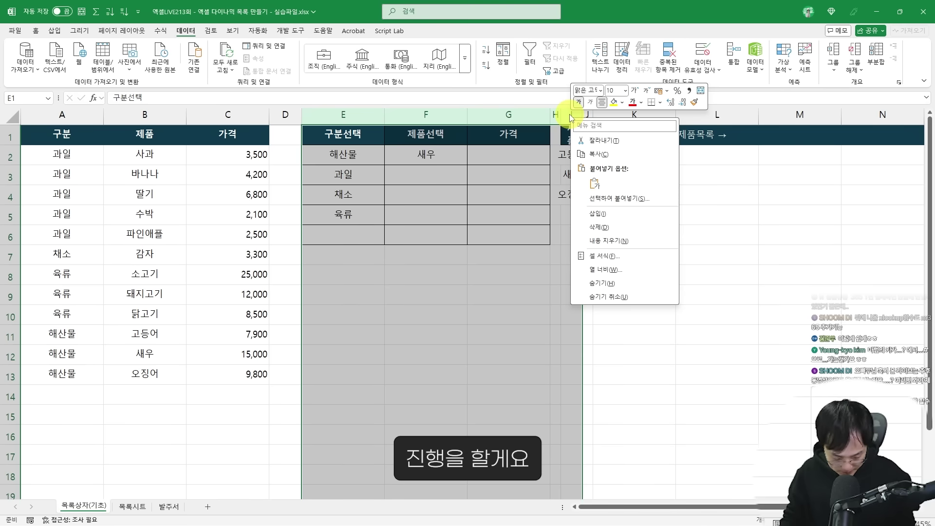
{"action": "left_click", "coordinate": [602, 283]}
{"action": "scroll", "coordinate": [299, 135], "scroll_direction": "up", "scroll_amount": 1}
{"action": "left_click_drag", "start_coordinate": [333, 116], "coordinate": [324, 118]}
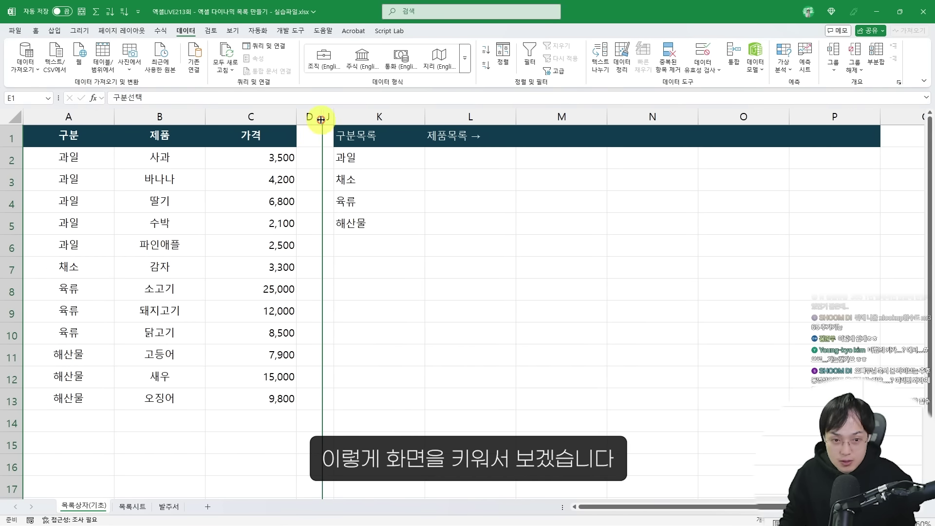
{"action": "scroll", "coordinate": [311, 146], "scroll_direction": "up", "scroll_amount": 1}
{"action": "left_click", "coordinate": [380, 159]}
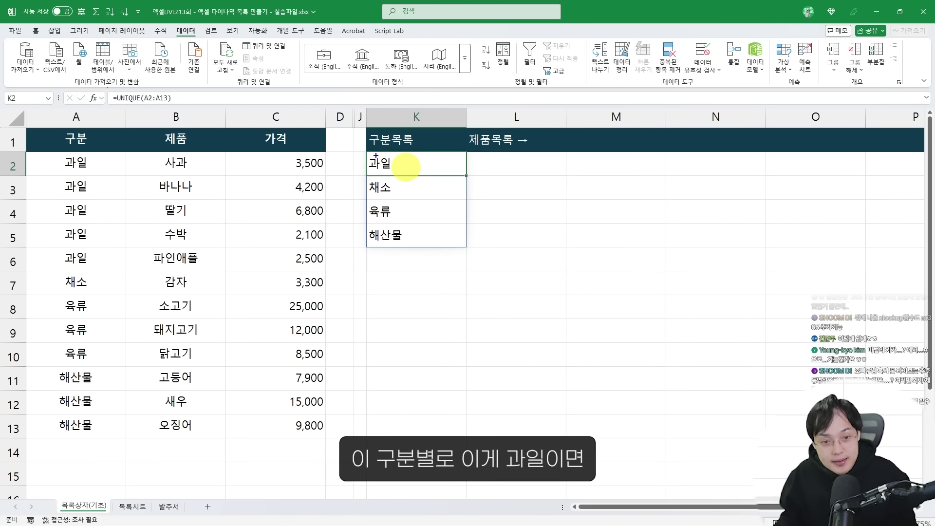
{"action": "left_click_drag", "start_coordinate": [365, 146], "coordinate": [469, 248]}
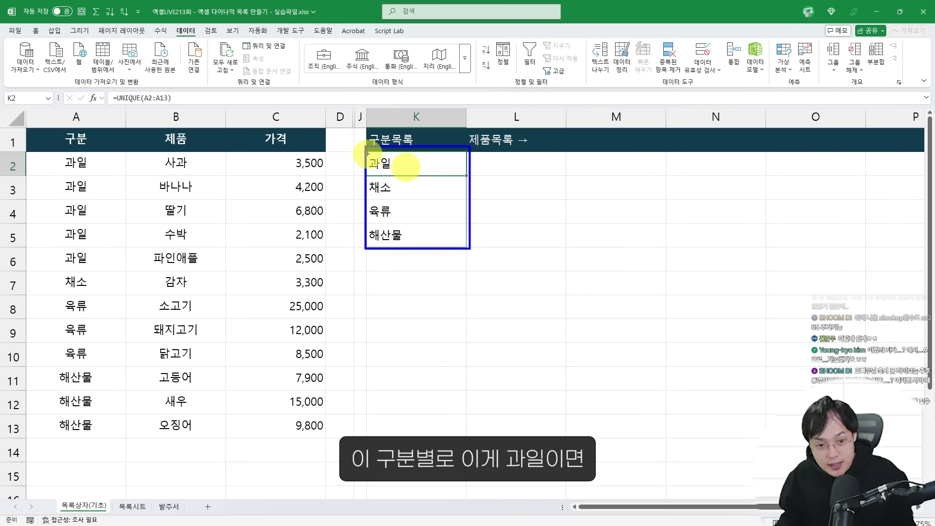
{"action": "left_click_drag", "start_coordinate": [366, 150], "coordinate": [468, 177]}
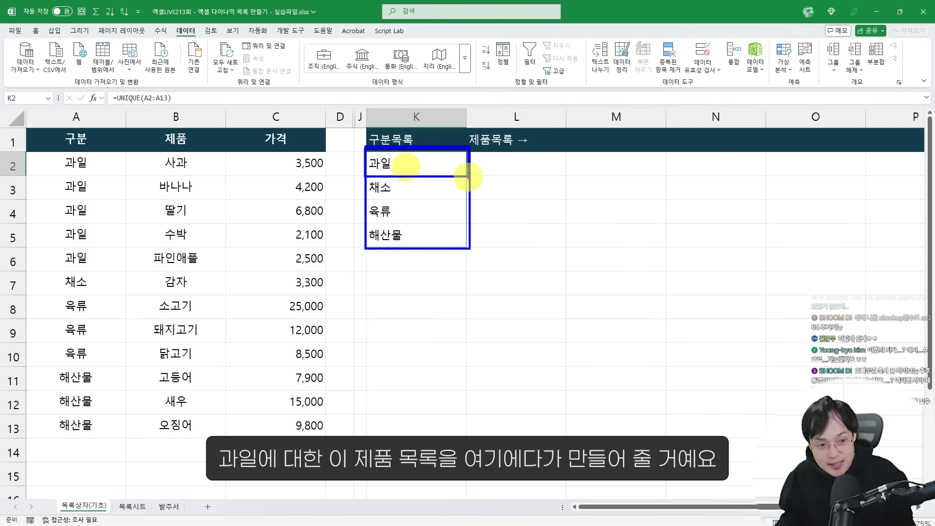
{"action": "mouse_move", "coordinate": [140, 139]}
{"action": "left_mouse_down"}
{"action": "mouse_move", "coordinate": [248, 435]}
{"action": "mouse_move", "coordinate": [247, 408]}
{"action": "left_mouse_up"}
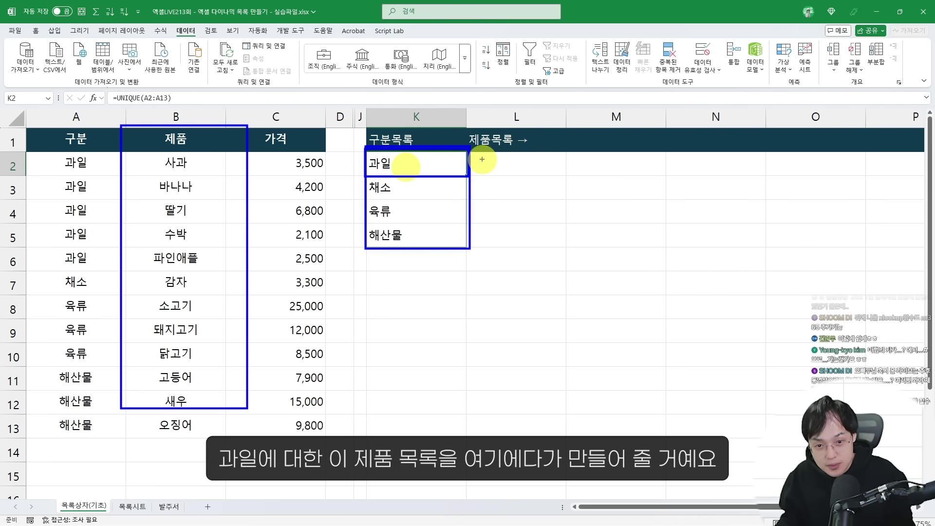
{"action": "left_click_drag", "start_coordinate": [556, 194], "coordinate": [592, 194]}
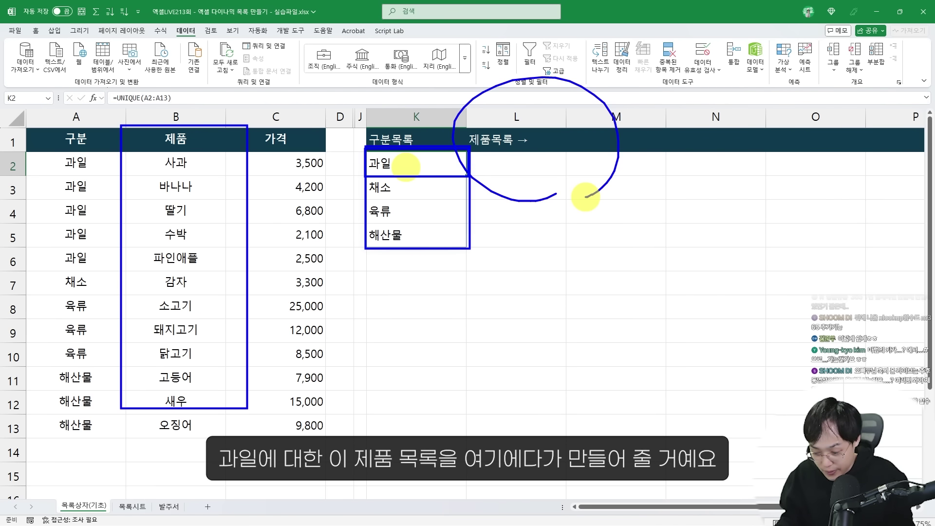
{"action": "right_click", "coordinate": [537, 163]}
Write the formula =FILTER(B2:B13,A2:A13=K2,"") in L2 to list the products of the category in K2
{"action": "left_click", "coordinate": [540, 167]}
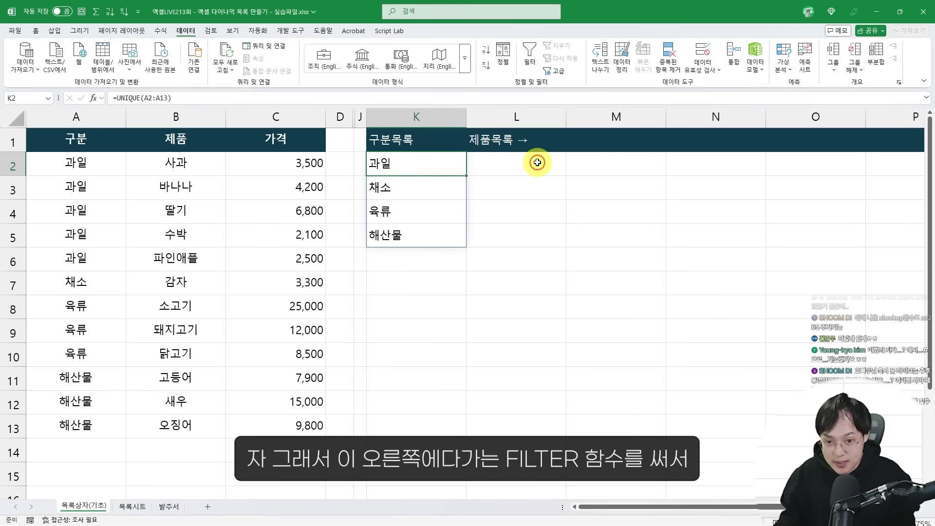
{"action": "left_click", "coordinate": [540, 165]}
{"action": "type", "text": "=FILTER("}
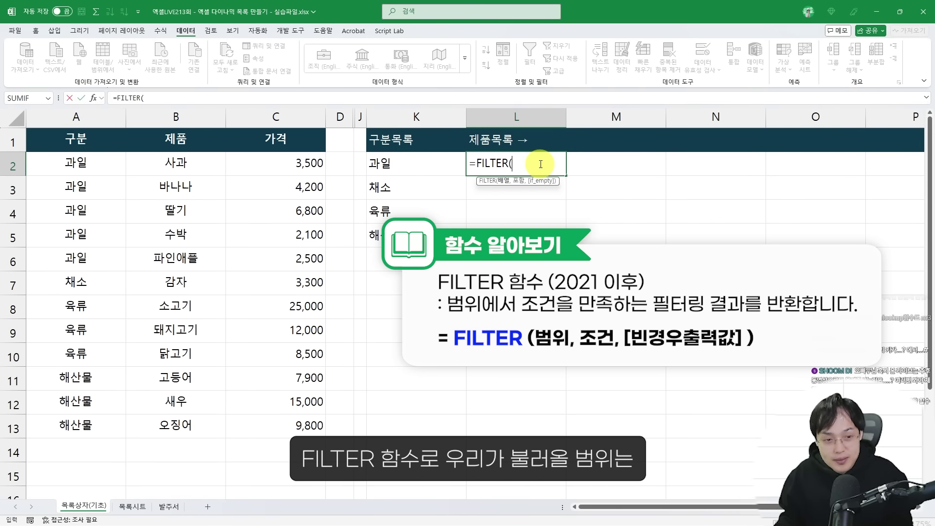
{"action": "left_click_drag", "start_coordinate": [210, 164], "coordinate": [177, 418]}
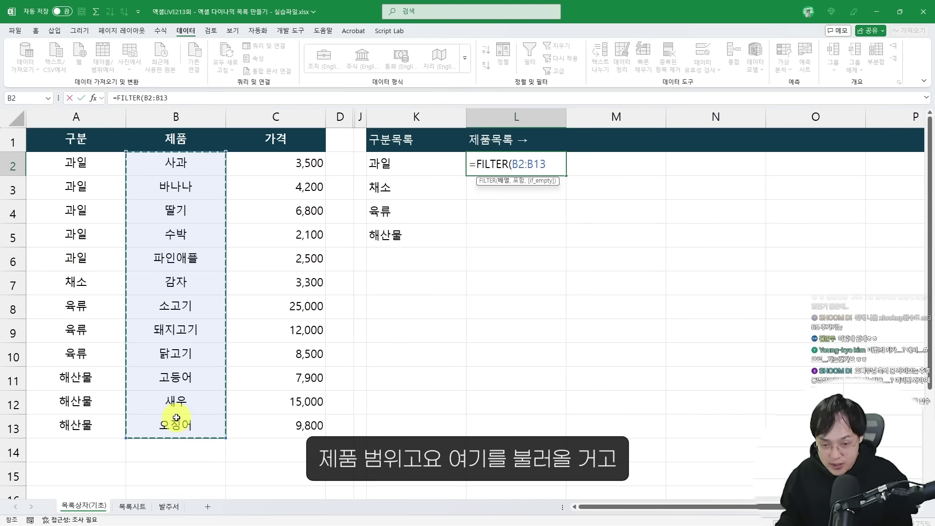
{"action": "type", "text": ","}
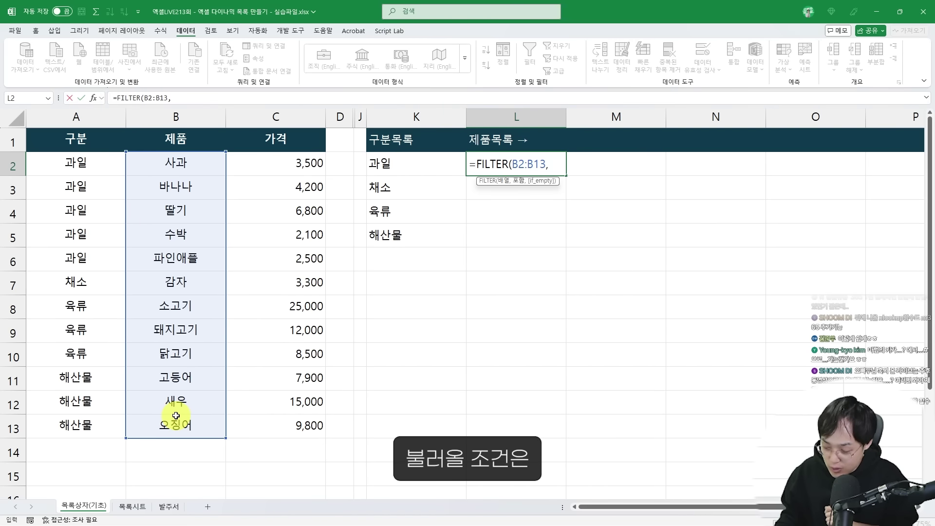
{"action": "left_click_drag", "start_coordinate": [81, 163], "coordinate": [90, 422]}
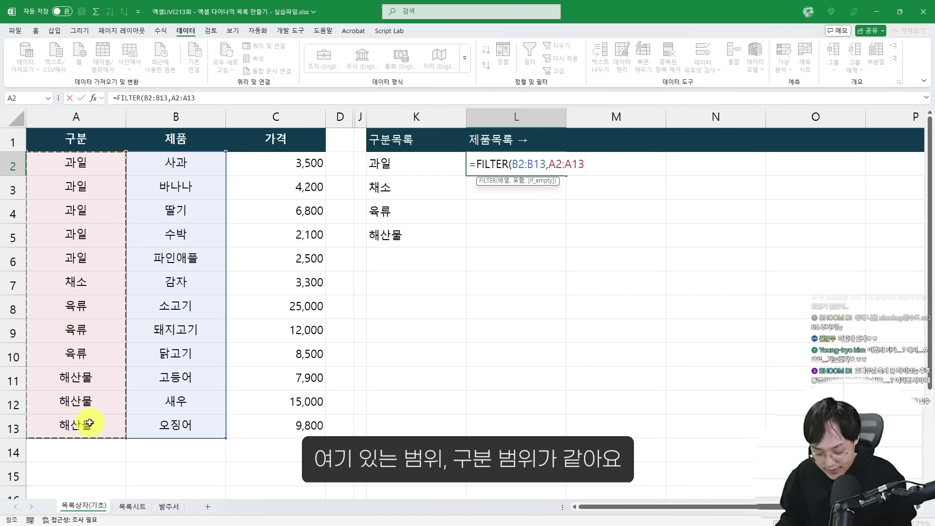
{"action": "type", "text": "="}
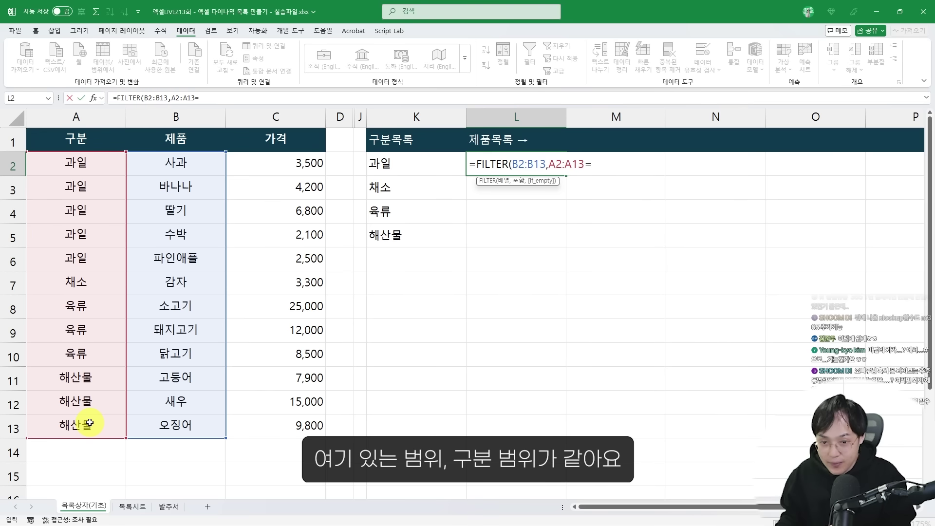
{"action": "left_click", "coordinate": [409, 167]}
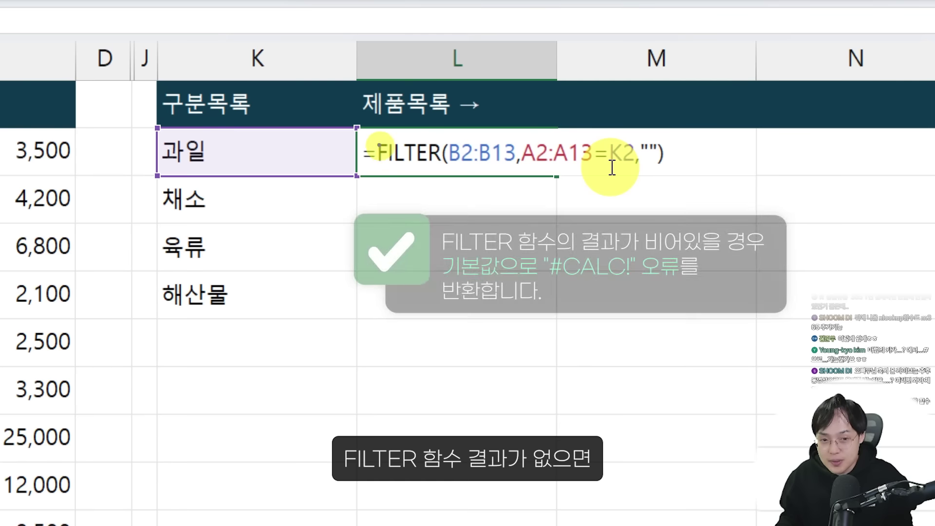
{"action": "left_click_drag", "start_coordinate": [370, 135], "coordinate": [695, 187]}
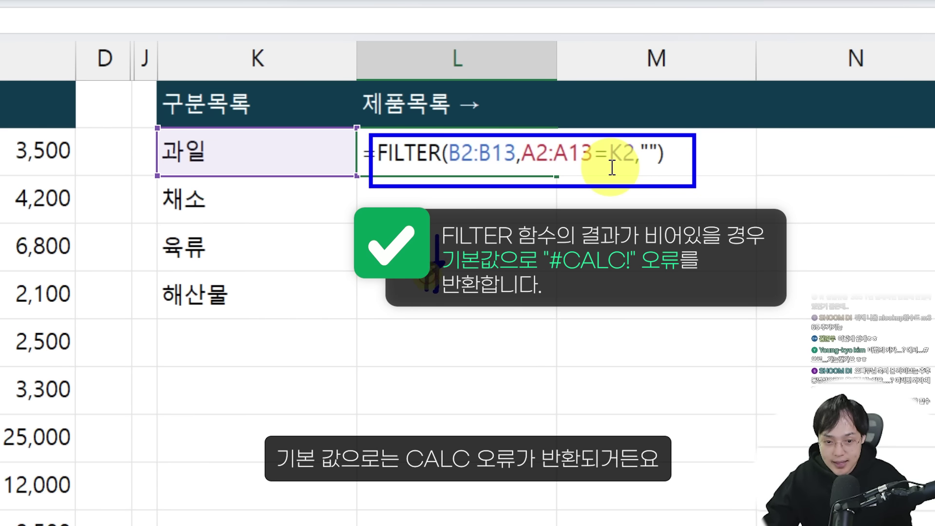
{"action": "left_click_drag", "start_coordinate": [541, 248], "coordinate": [543, 279]}
{"action": "left_click_drag", "start_coordinate": [554, 236], "coordinate": [550, 279]}
{"action": "left_click", "coordinate": [550, 291]}
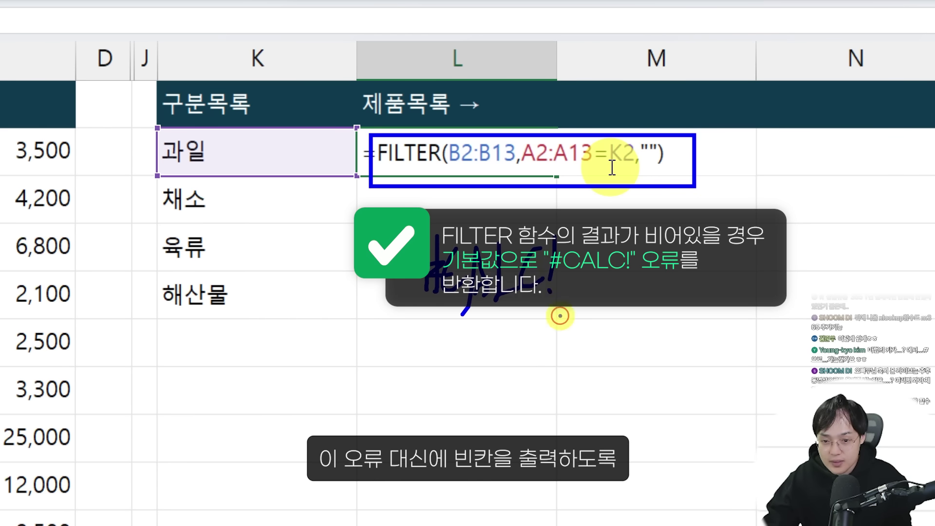
{"action": "left_click_drag", "start_coordinate": [546, 339], "coordinate": [547, 319]}
{"action": "mouse_move", "coordinate": [659, 208]}
{"action": "left_mouse_down"}
{"action": "mouse_move", "coordinate": [633, 209]}
{"action": "mouse_move", "coordinate": [651, 209]}
{"action": "left_mouse_up"}
{"action": "mouse_move", "coordinate": [579, 287]}
{"action": "left_mouse_down"}
{"action": "mouse_move", "coordinate": [633, 207]}
{"action": "mouse_move", "coordinate": [670, 192]}
{"action": "left_mouse_up"}
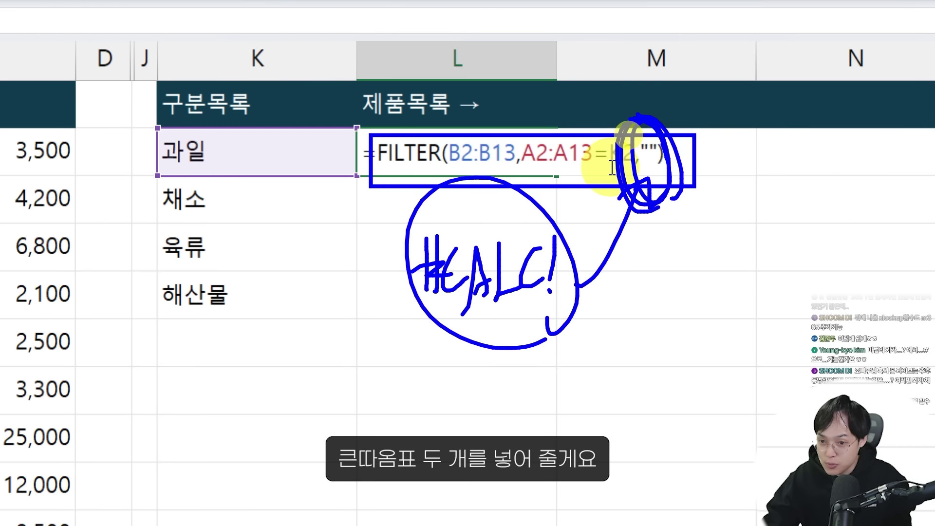
{"action": "key", "text": "Escape"}
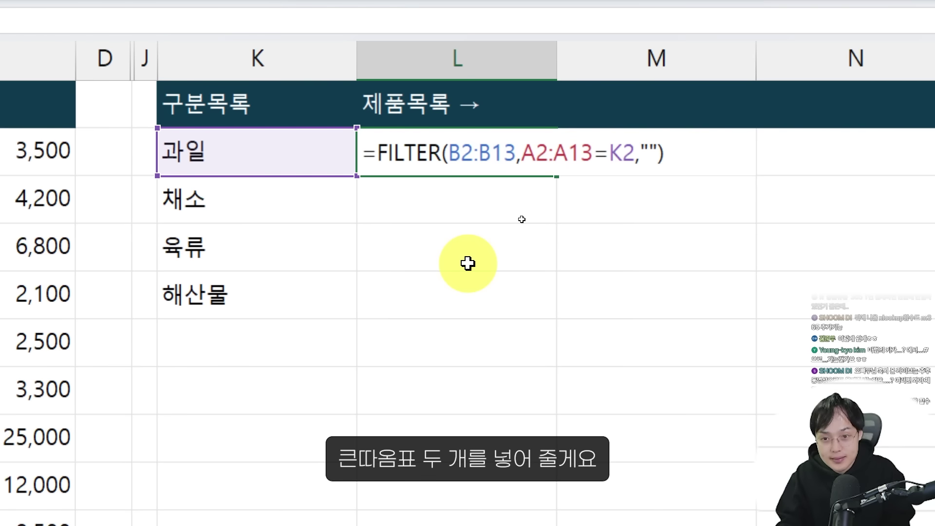
Commit the FILTER formula in L2
{"action": "key", "text": "Return"}
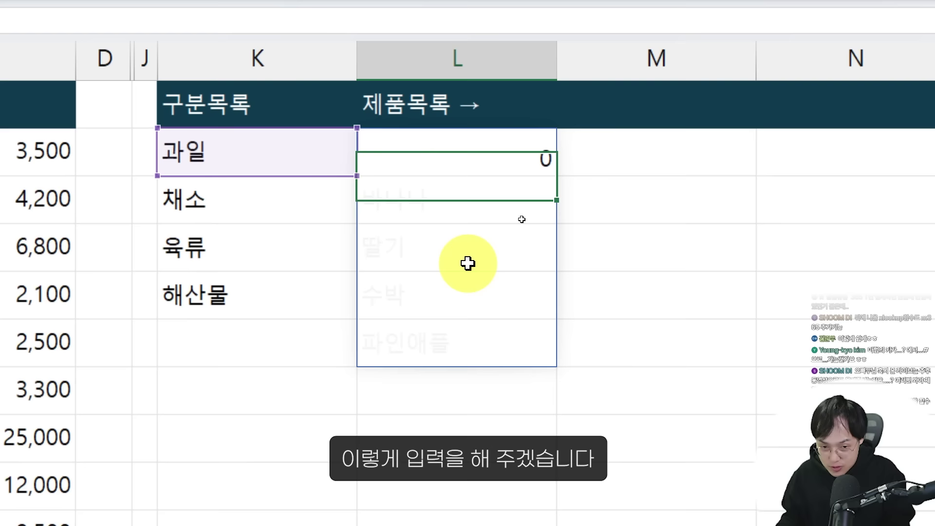
{"action": "scroll", "coordinate": [433, 261], "scroll_direction": "down", "scroll_amount": 1}
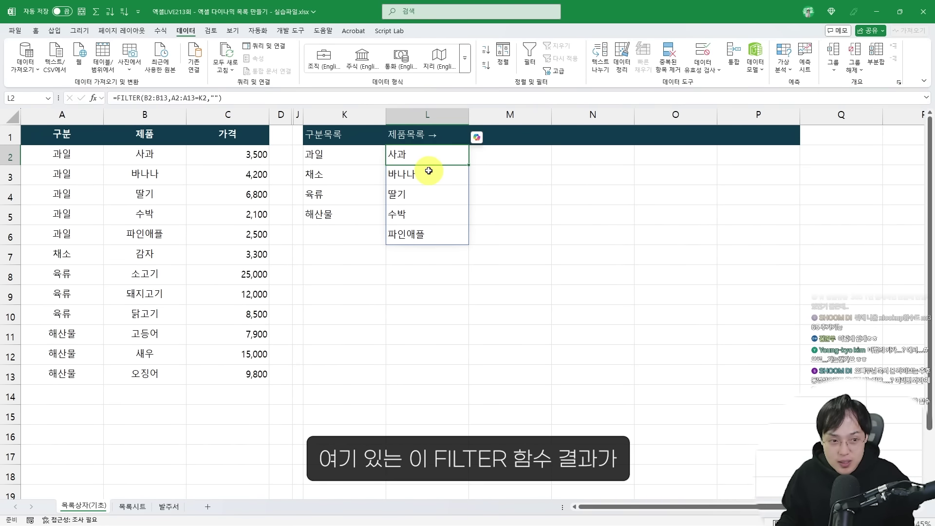
{"action": "scroll", "coordinate": [427, 171], "scroll_direction": "up", "scroll_amount": 1}
{"action": "double_click", "coordinate": [476, 165]}
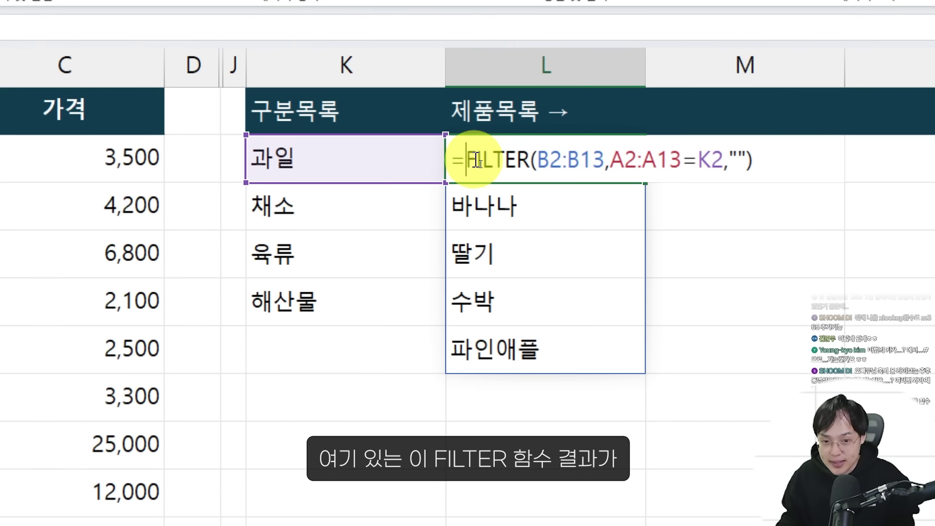
{"action": "key", "text": "Escape"}
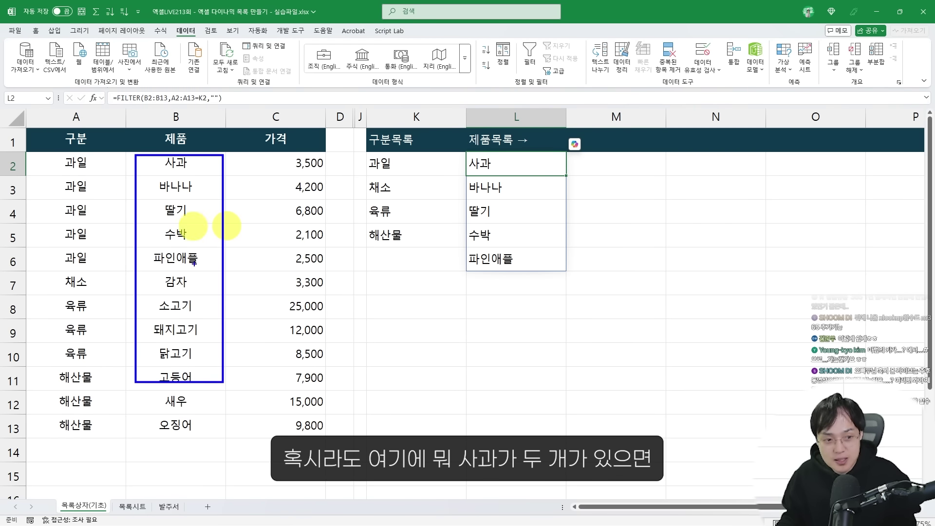
Change B3 to 사과 to test how the product list handles a duplicate, and undo the change
{"action": "left_click", "coordinate": [198, 191]}
{"action": "key", "text": "BackSpace"}
{"action": "type", "text": "사과"}
{"action": "key", "text": "Return"}
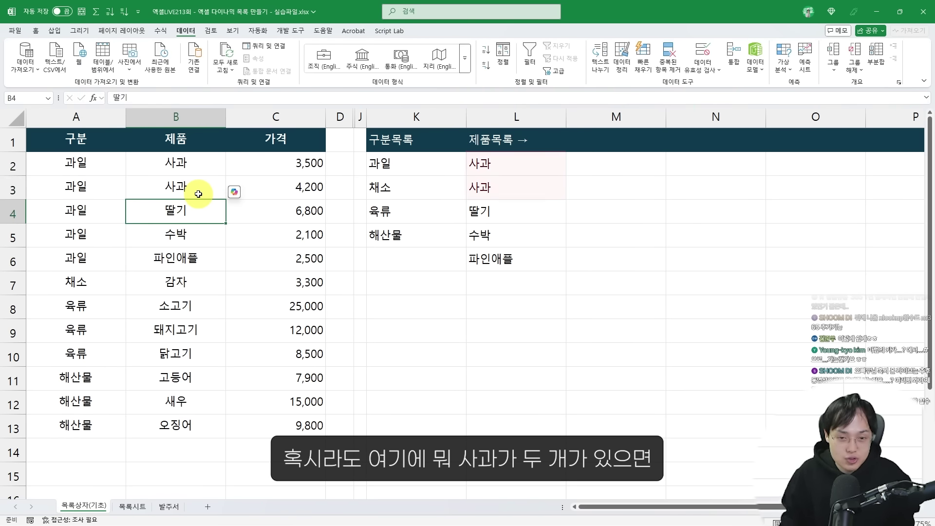
{"action": "left_click_drag", "start_coordinate": [487, 161], "coordinate": [580, 201]}
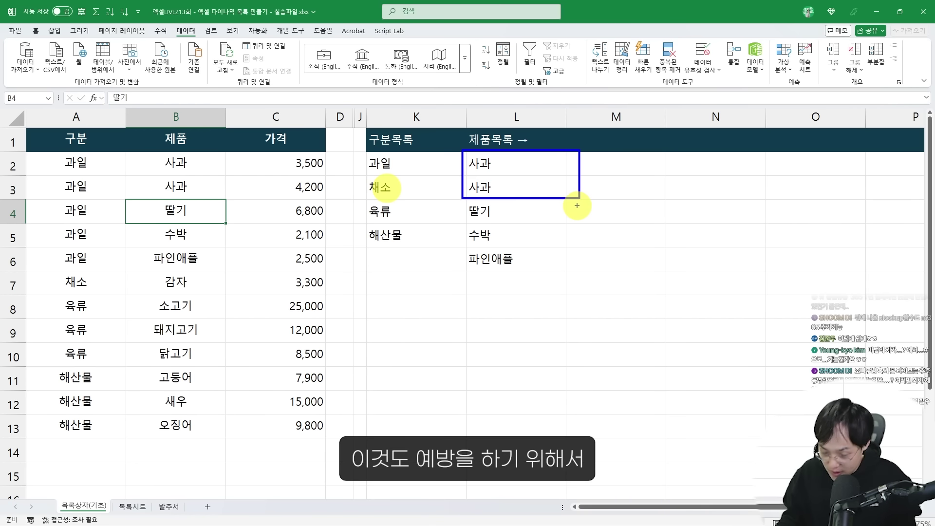
{"action": "key", "text": "ctrl+z"}
Wrap the FILTER formula in L2 in UNIQUE so it reads =UNIQUE(FILTER(B2:B13,A2:A13=K2,"")), and close the Help pane
{"action": "left_click", "coordinate": [492, 170]}
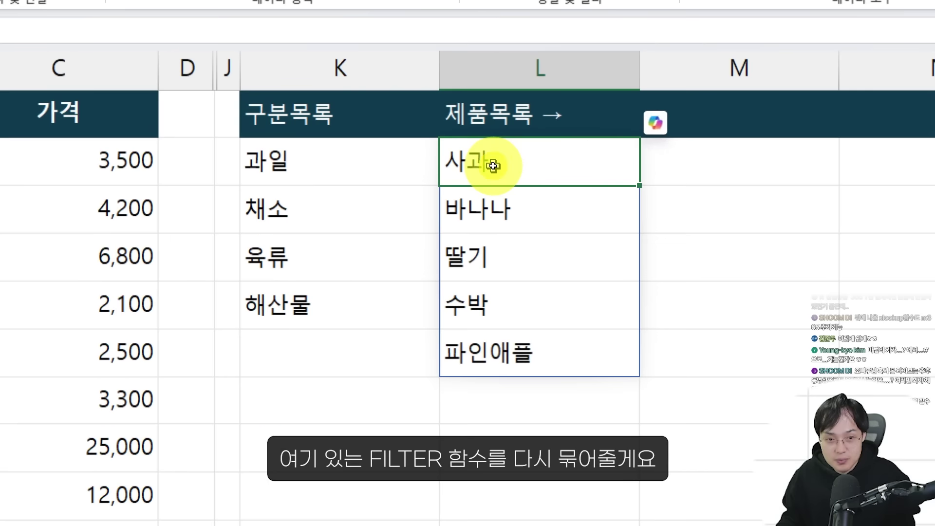
{"action": "double_click", "coordinate": [492, 164]}
{"action": "left_click", "coordinate": [449, 165]}
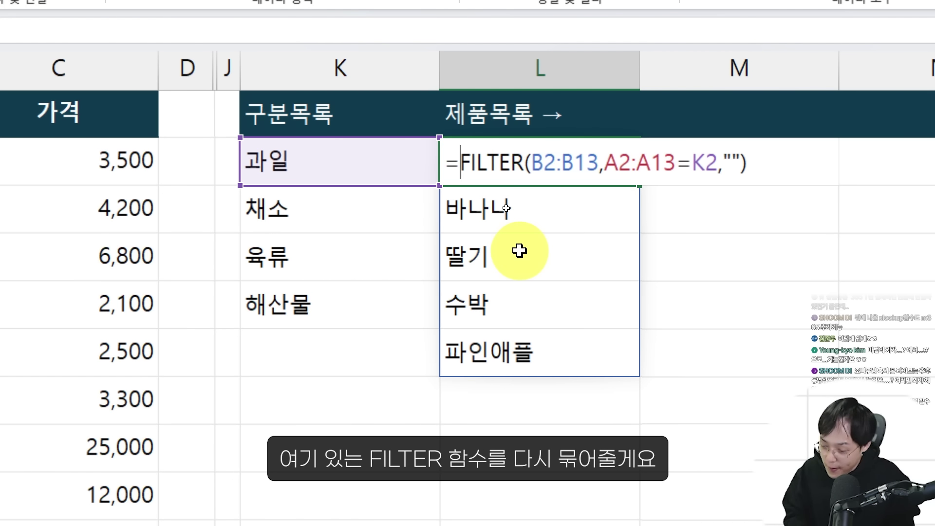
{"action": "type", "text": "ㅕㅜ"}
{"action": "key", "text": "BackSpace"}
{"action": "key", "text": "BackSpace"}
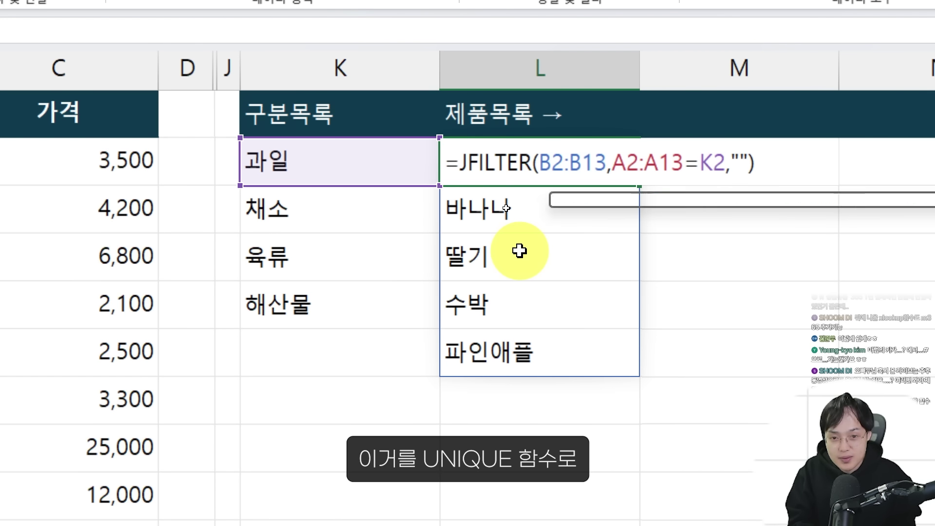
{"action": "type", "text": "UNIQU"}
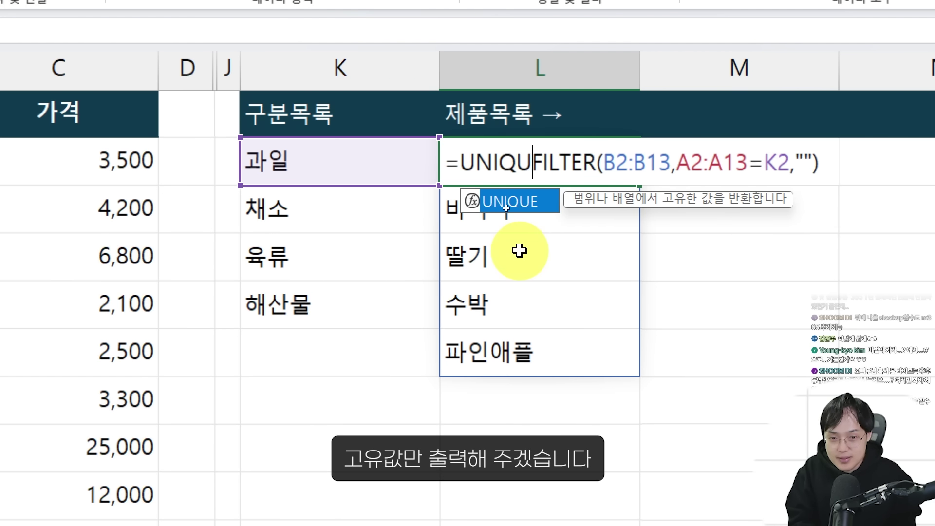
{"action": "key", "text": "Tab"}
{"action": "key", "text": "End"}
{"action": "type", "text": ")"}
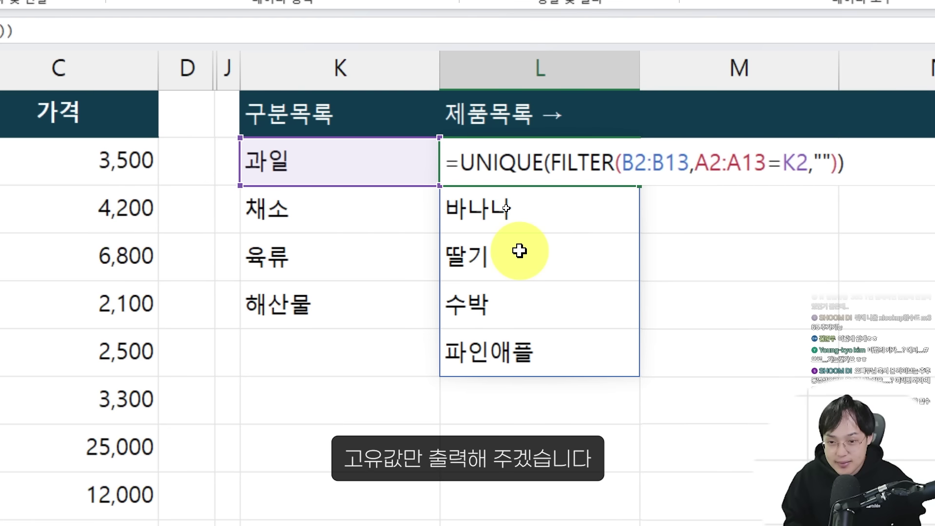
{"action": "key", "text": "Return"}
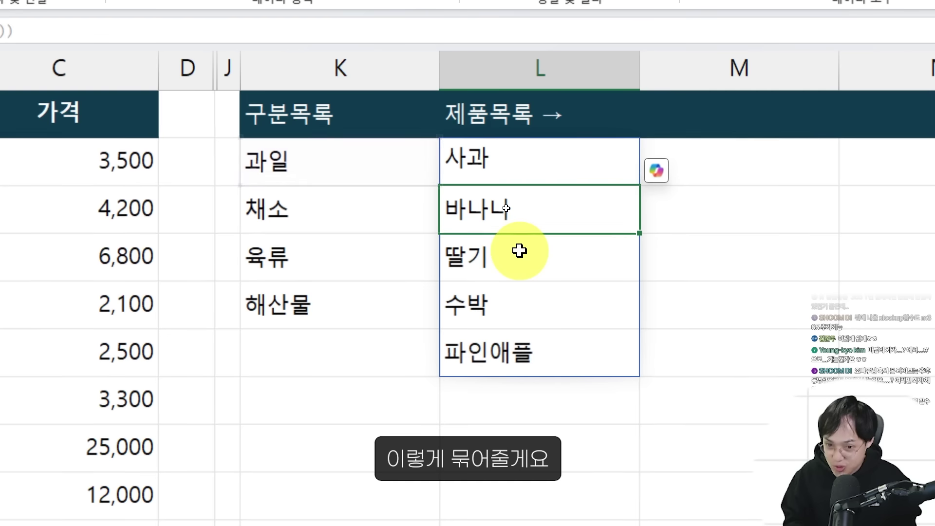
{"action": "key", "text": "Up"}
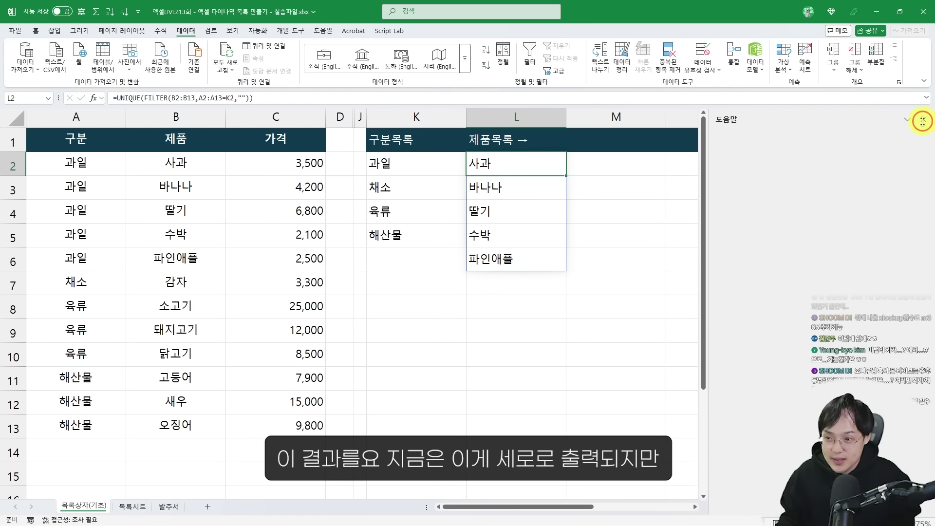
{"action": "left_click", "coordinate": [922, 121]}
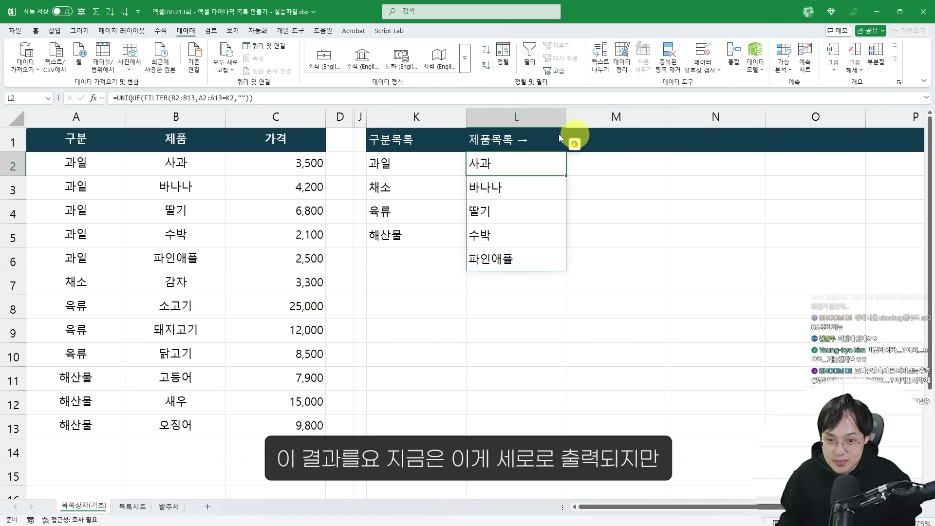
Wrap L2's formula in TRANSPOSE to spill the products horizontally, and fill the formula down to L10
{"action": "mouse_move", "coordinate": [525, 136]}
{"action": "left_mouse_down"}
{"action": "mouse_move", "coordinate": [524, 252]}
{"action": "mouse_move", "coordinate": [539, 230]}
{"action": "left_mouse_up"}
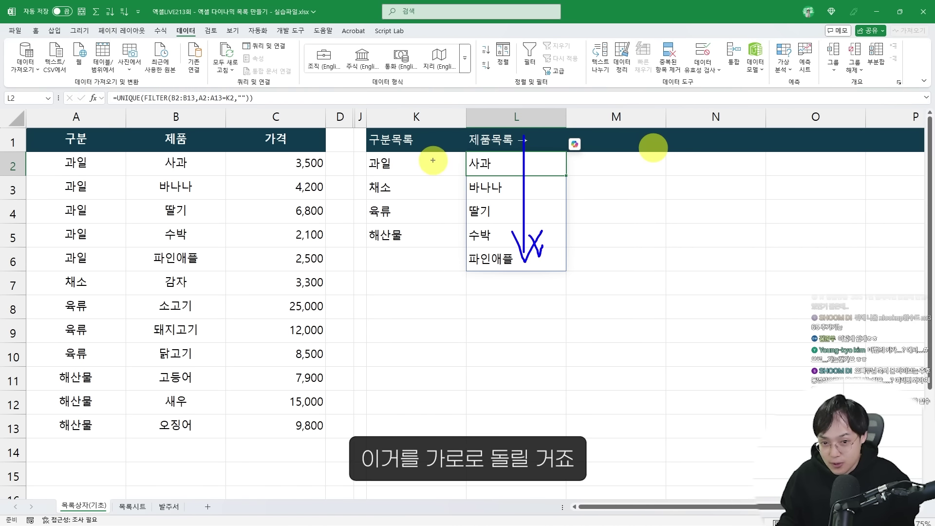
{"action": "left_click_drag", "start_coordinate": [433, 160], "coordinate": [674, 162]}
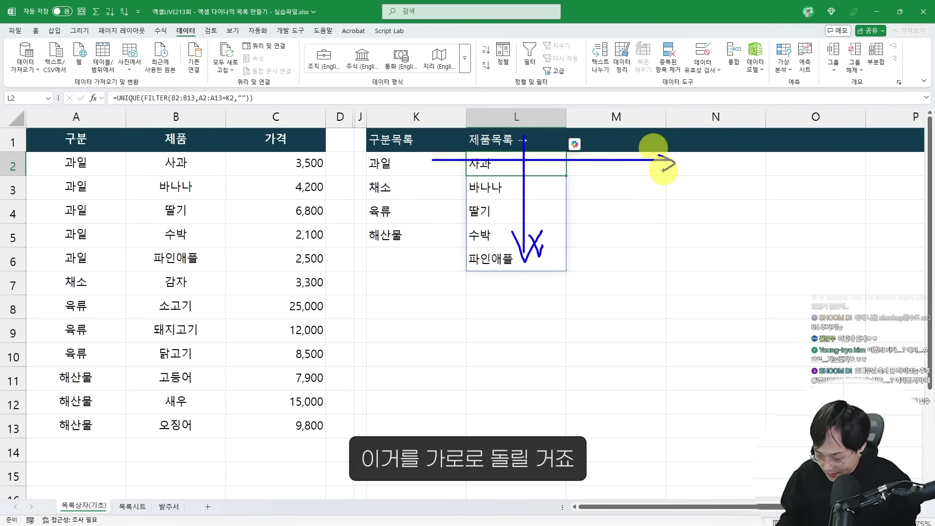
{"action": "key", "text": "Escape"}
{"action": "double_click", "coordinate": [477, 166]}
{"action": "type", "text": "TRA"}
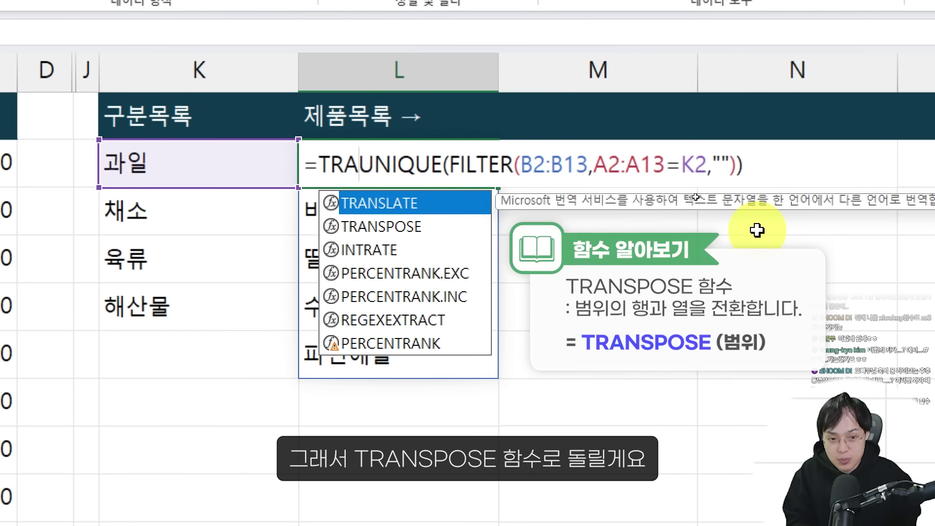
{"action": "type", "text": "NSPOSE("}
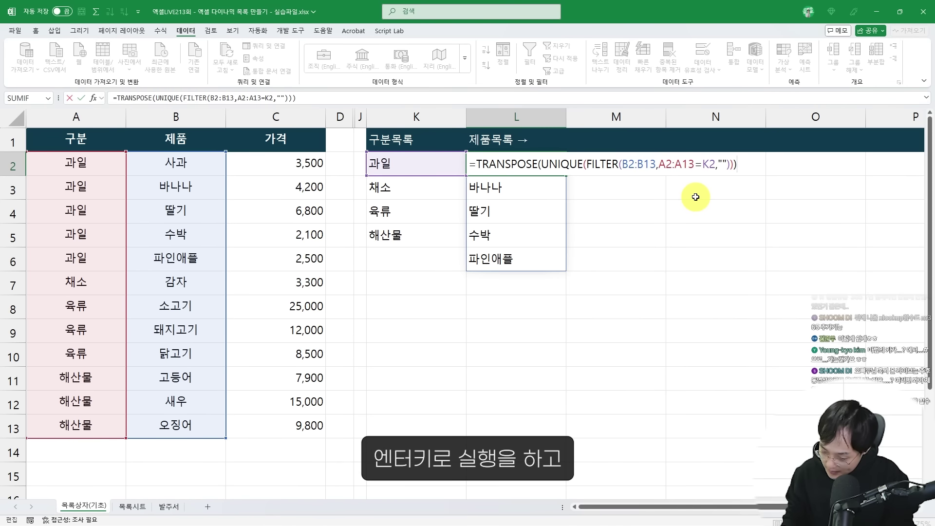
{"action": "key", "text": "Return"}
{"action": "key", "text": "Up"}
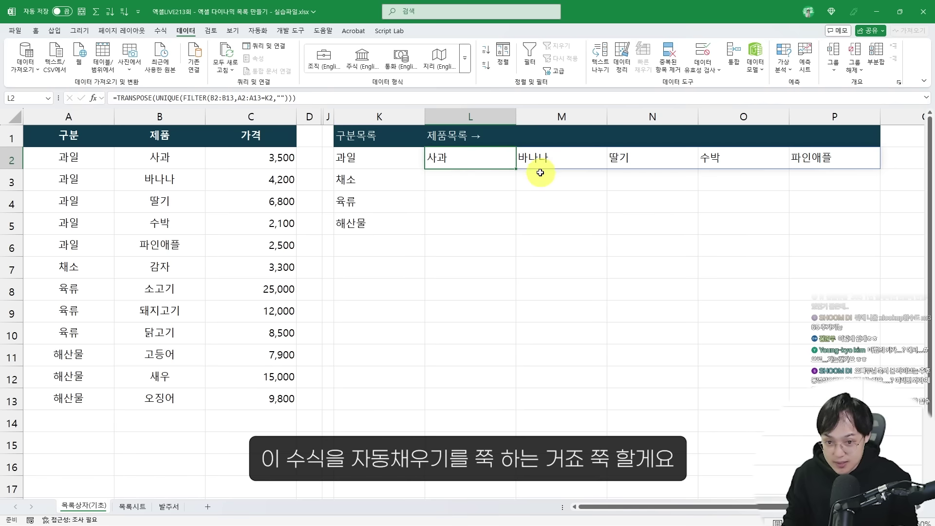
{"action": "left_click_drag", "start_coordinate": [517, 168], "coordinate": [482, 333]}
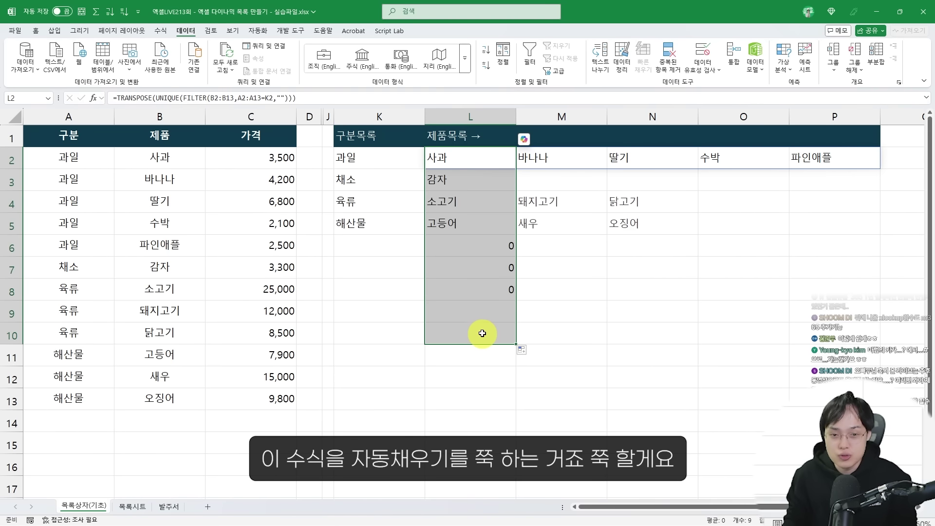
Make the ranges in L2's formula absolute as $B$2:$B$13 and $A$2:$A$13, and fill it down column L again
{"action": "left_click", "coordinate": [487, 159]}
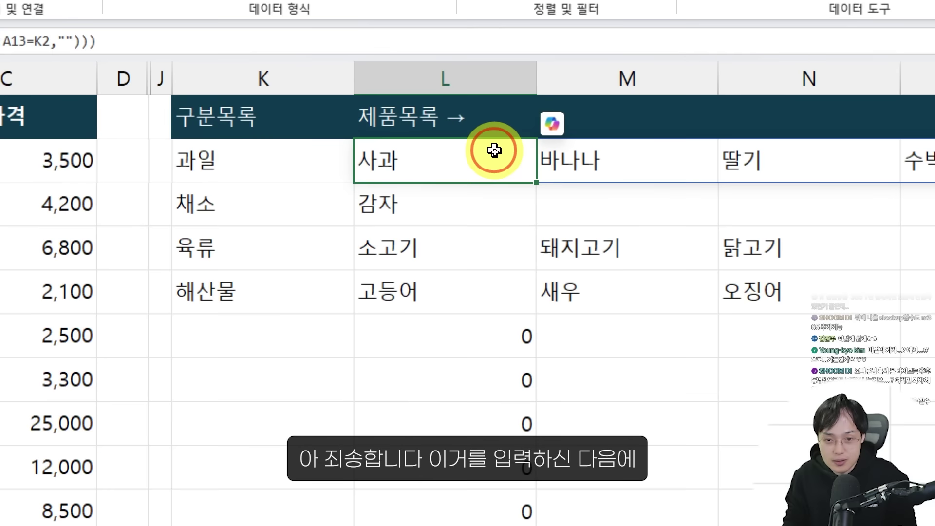
{"action": "double_click", "coordinate": [493, 161]}
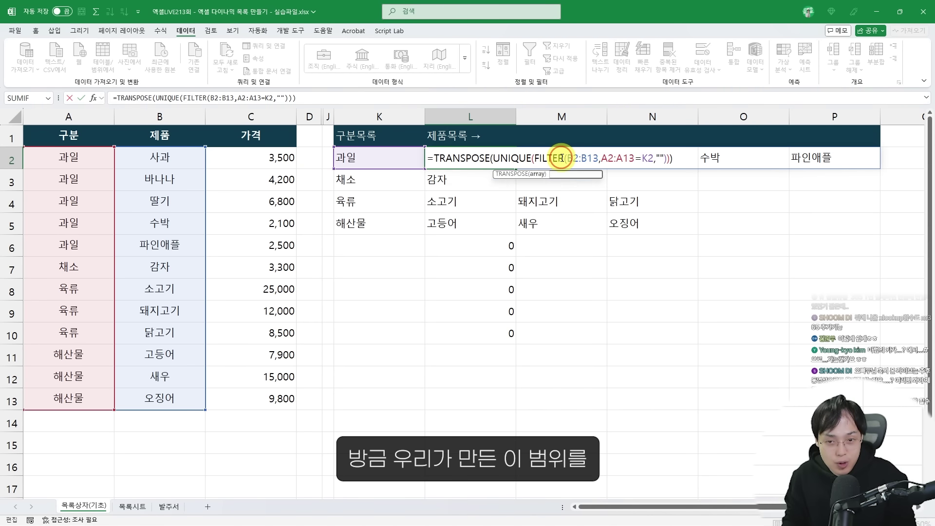
{"action": "left_click", "coordinate": [569, 158]}
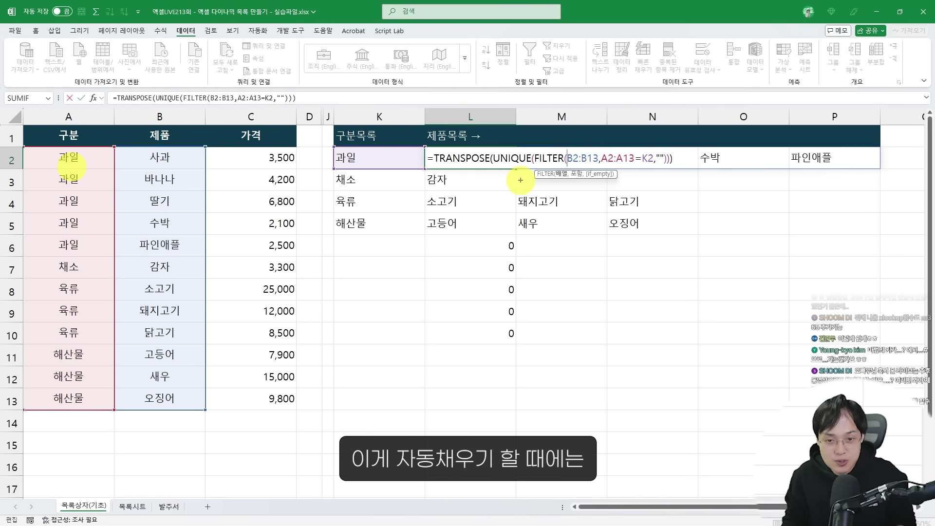
{"action": "left_click_drag", "start_coordinate": [507, 162], "coordinate": [493, 305]}
{"action": "left_click_drag", "start_coordinate": [454, 268], "coordinate": [506, 277]}
{"action": "left_click_drag", "start_coordinate": [564, 148], "coordinate": [631, 164]}
{"action": "key", "text": "Escape"}
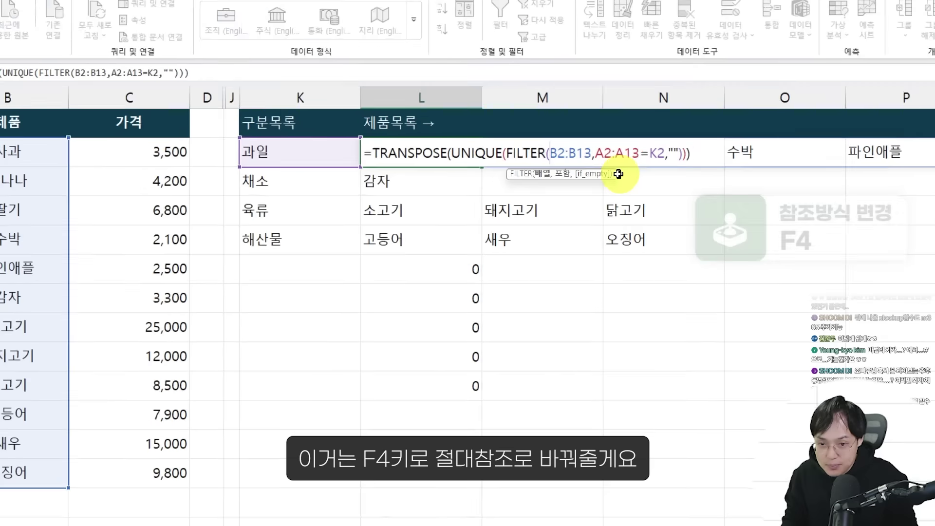
{"action": "key", "text": "F4"}
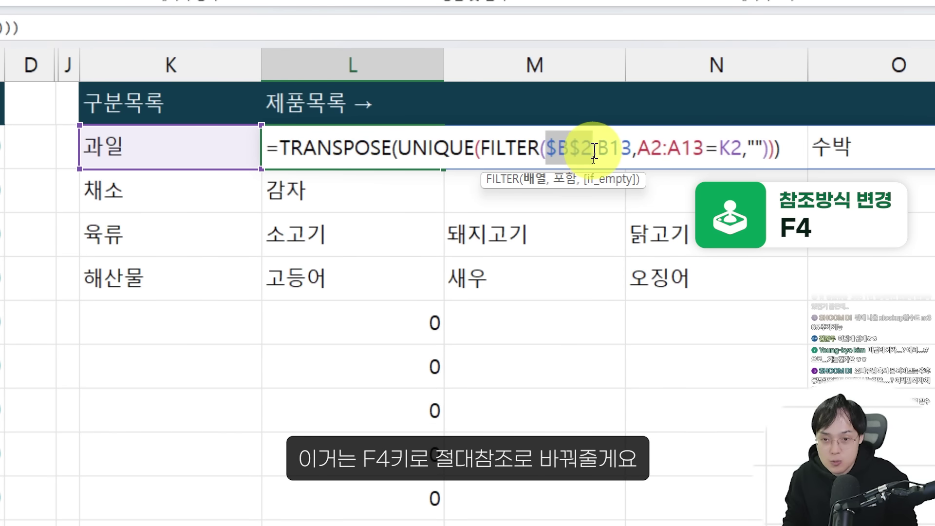
{"action": "left_click", "coordinate": [607, 150]}
{"action": "key", "text": "F4"}
{"action": "left_click", "coordinate": [670, 148]}
{"action": "key", "text": "F4"}
{"action": "left_click", "coordinate": [738, 149]}
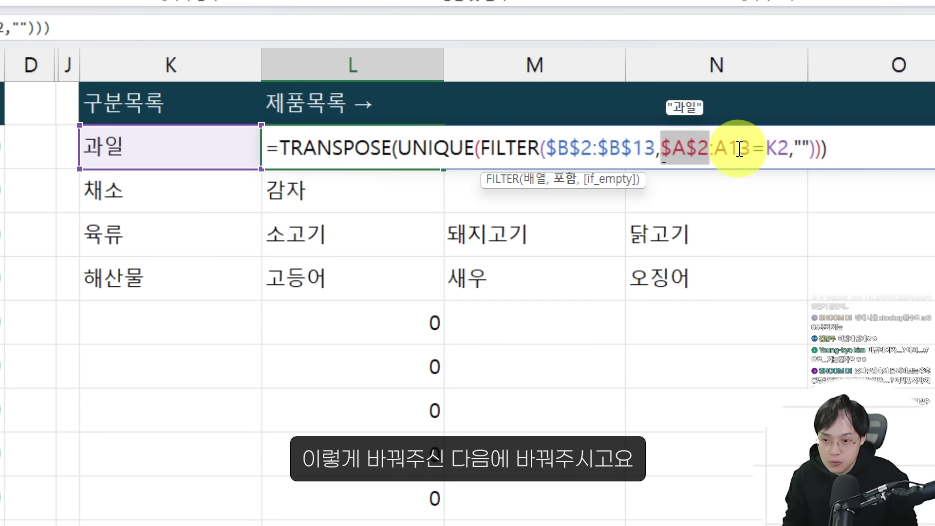
{"action": "key", "text": "F4"}
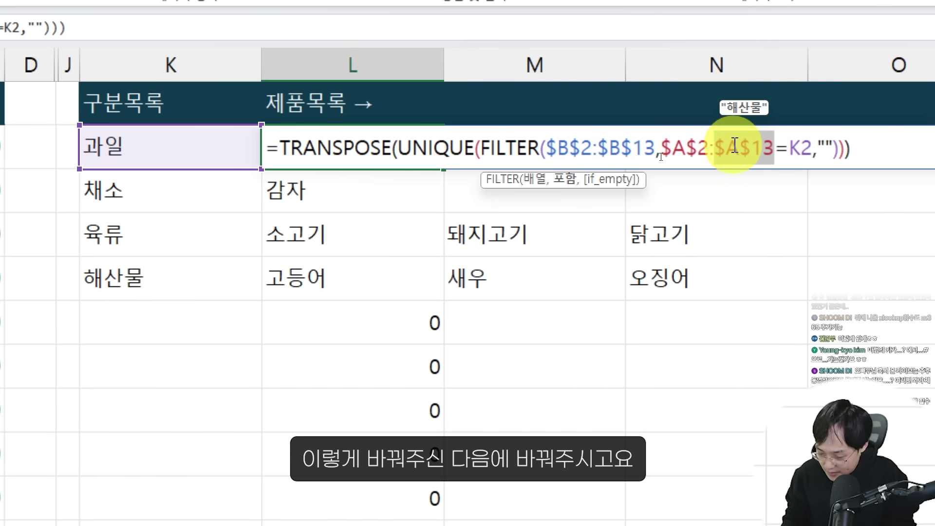
{"action": "key", "text": "Return"}
{"action": "left_click", "coordinate": [401, 157]}
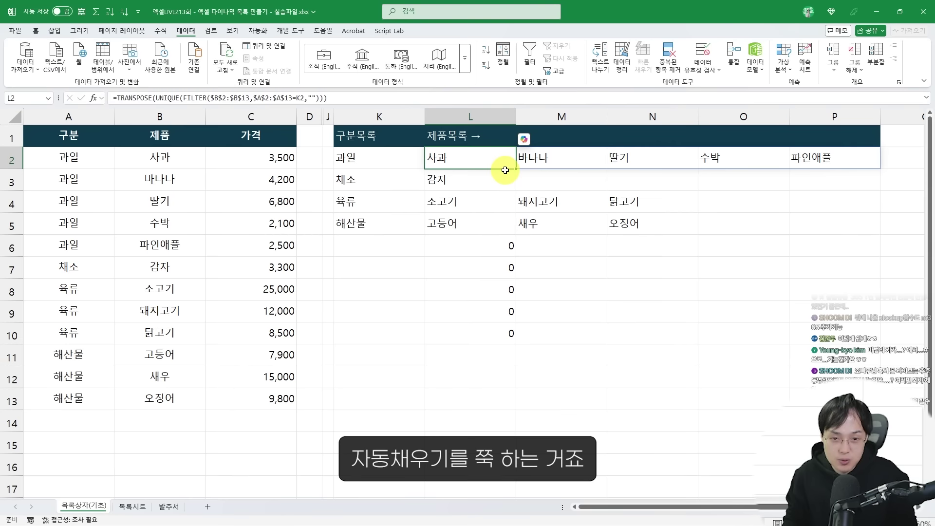
{"action": "left_click_drag", "start_coordinate": [517, 170], "coordinate": [517, 286]}
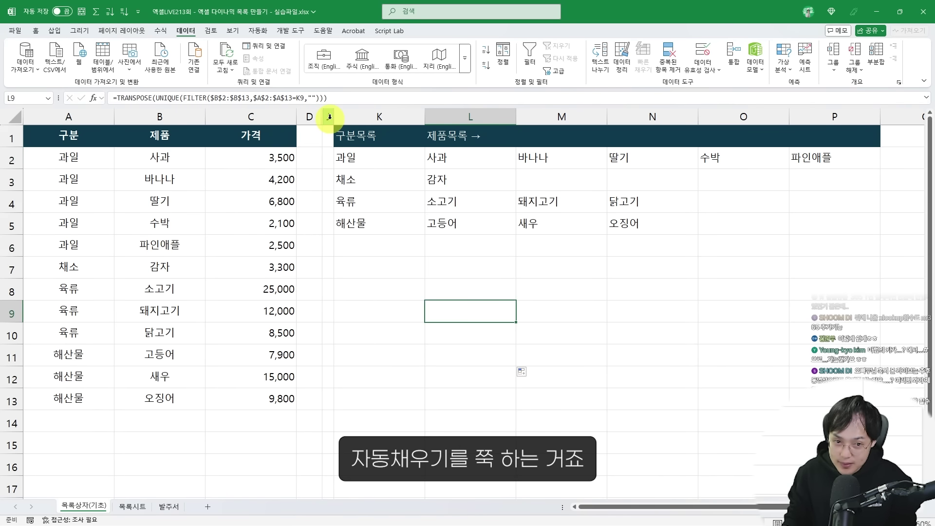
Unhide columns E through I between the source table and the category list
{"action": "left_click_drag", "start_coordinate": [329, 120], "coordinate": [315, 120]}
{"action": "right_click", "coordinate": [314, 120]}
{"action": "left_click", "coordinate": [341, 300]}
{"action": "left_click", "coordinate": [480, 215]}
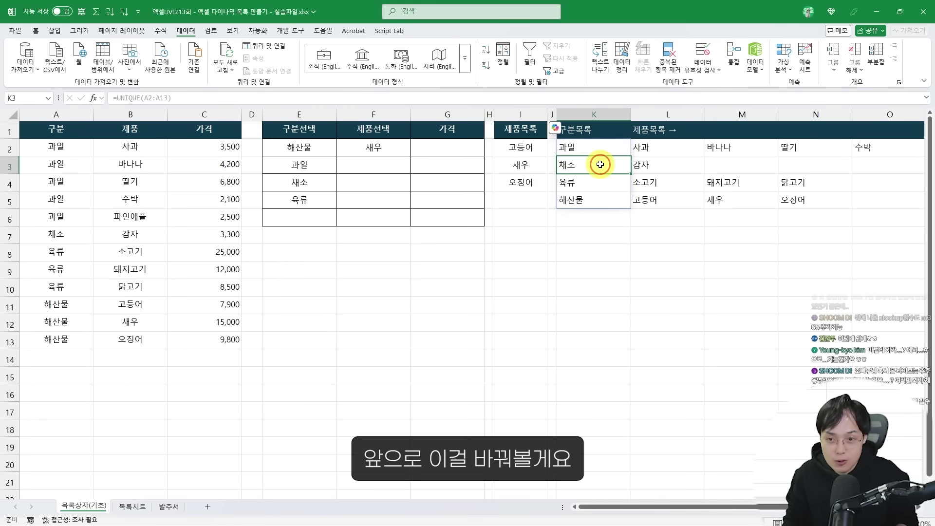
Change source table row 8 to category 채소 with product 고구마, and row 9 to 채소 with product 연근
{"action": "left_click", "coordinate": [58, 168]}
{"action": "left_click", "coordinate": [68, 256]}
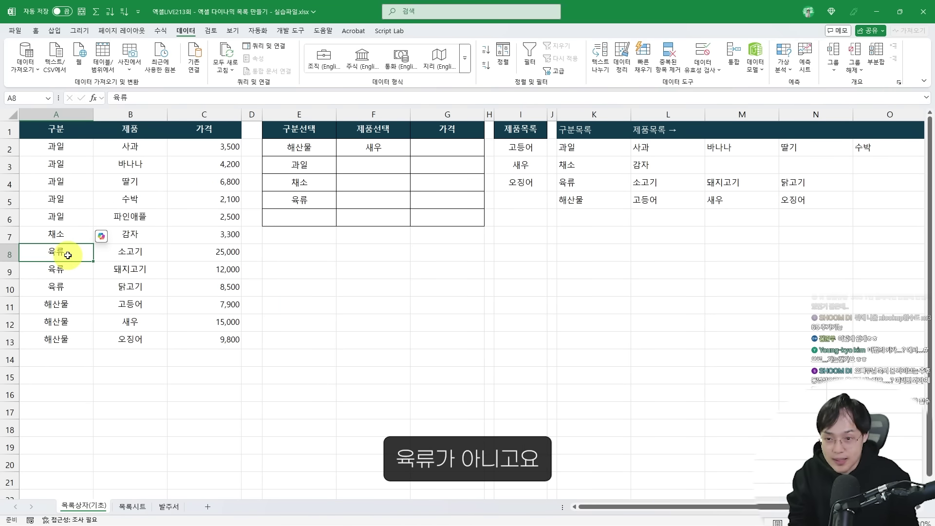
{"action": "type", "text": "채소"}
{"action": "key", "text": "Tab"}
{"action": "type", "text": "고구마"}
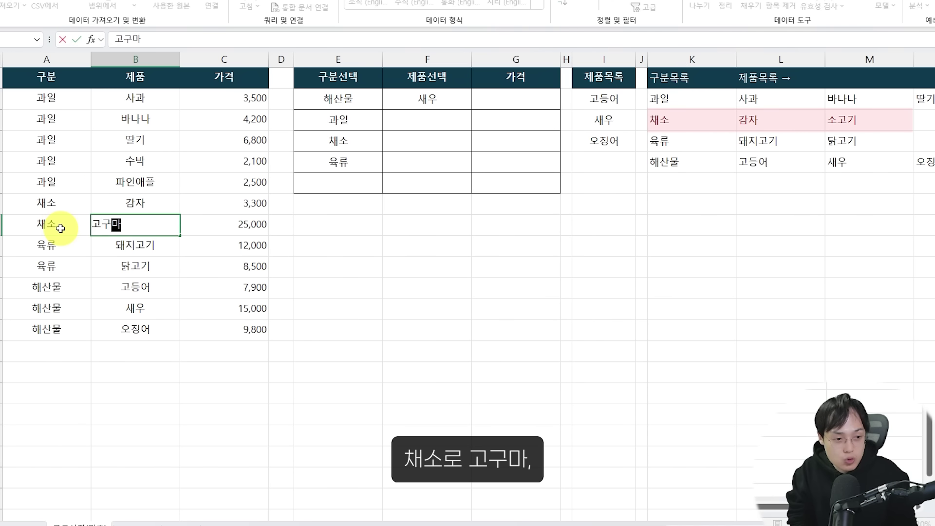
{"action": "key", "text": "Return"}
{"action": "type", "text": "채"}
{"action": "key", "text": "Tab"}
{"action": "type", "text": "ㅇ"}
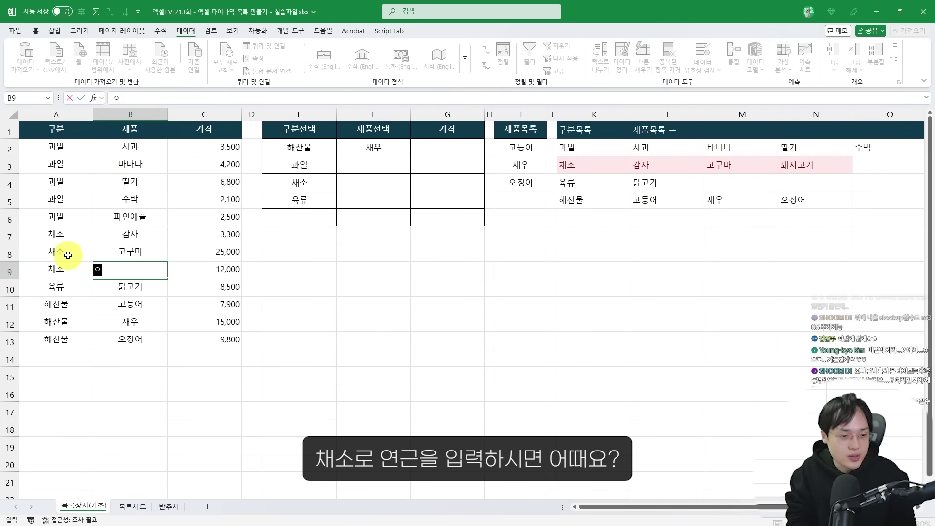
{"action": "key", "text": "Return"}
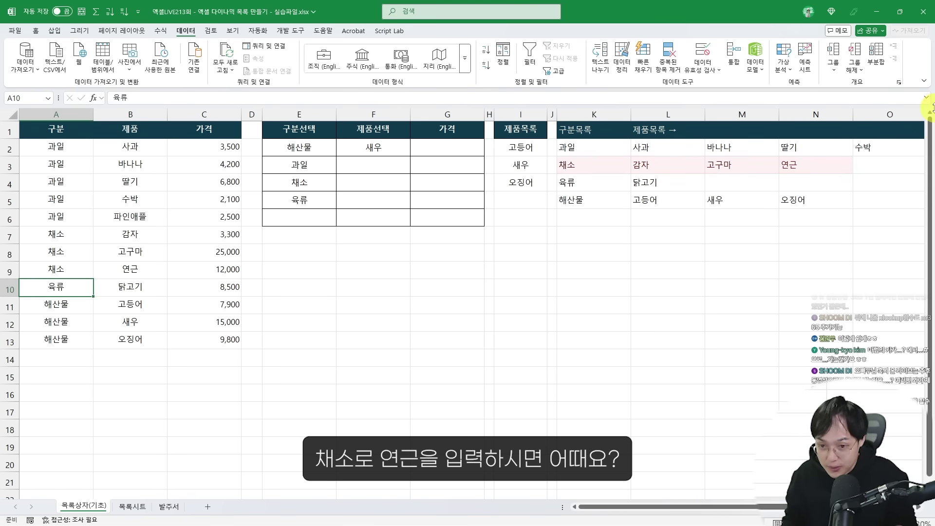
{"action": "mouse_move", "coordinate": [554, 119]}
{"action": "left_mouse_down"}
{"action": "mouse_move", "coordinate": [612, 184]}
{"action": "mouse_move", "coordinate": [628, 227]}
{"action": "left_mouse_up"}
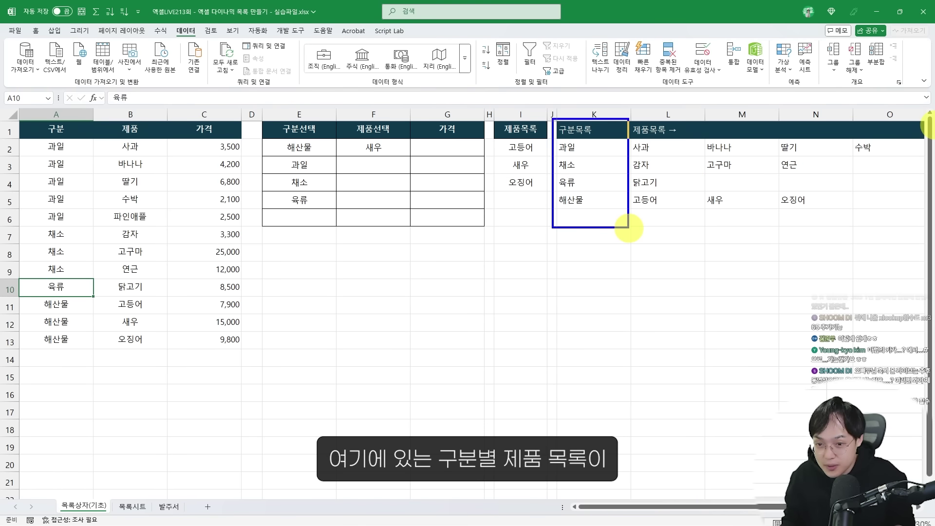
{"action": "mouse_move", "coordinate": [634, 123]}
{"action": "left_mouse_down"}
{"action": "mouse_move", "coordinate": [846, 215]}
{"action": "mouse_move", "coordinate": [888, 220]}
{"action": "left_mouse_up"}
{"action": "mouse_move", "coordinate": [789, 246]}
{"action": "left_mouse_down"}
{"action": "mouse_move", "coordinate": [746, 109]}
{"action": "mouse_move", "coordinate": [662, 161]}
{"action": "mouse_move", "coordinate": [665, 176]}
{"action": "left_mouse_up"}
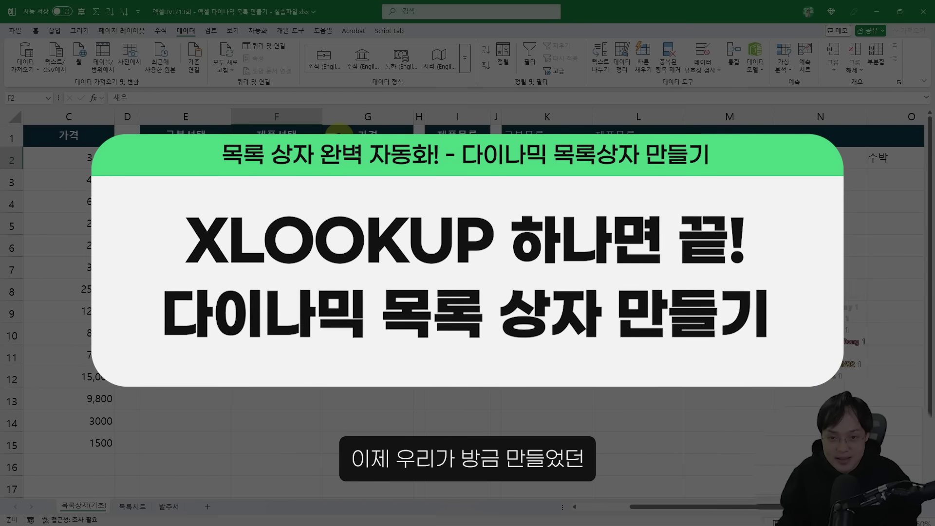
Change F2's data validation from a list to 모든 값 and clear the cell
{"action": "scroll", "coordinate": [336, 146], "scroll_direction": "left", "scroll_amount": 2}
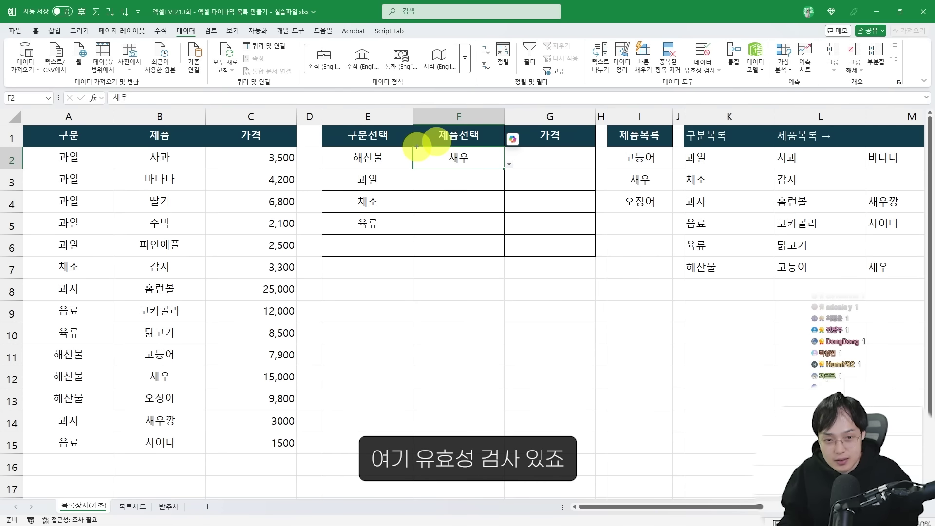
{"action": "left_click_drag", "start_coordinate": [412, 145], "coordinate": [510, 169]}
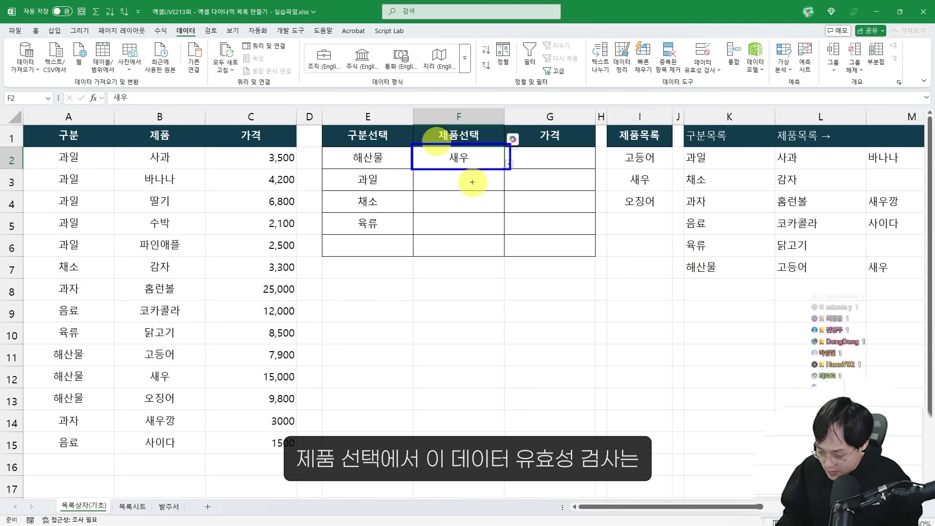
{"action": "left_click", "coordinate": [701, 64]}
{"action": "left_click", "coordinate": [461, 278]}
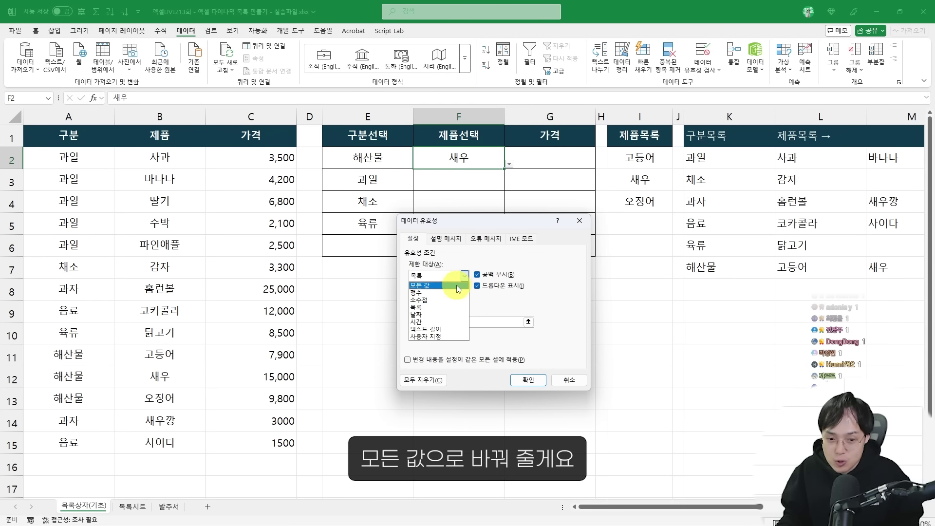
{"action": "left_click", "coordinate": [458, 286]}
{"action": "left_click", "coordinate": [525, 381]}
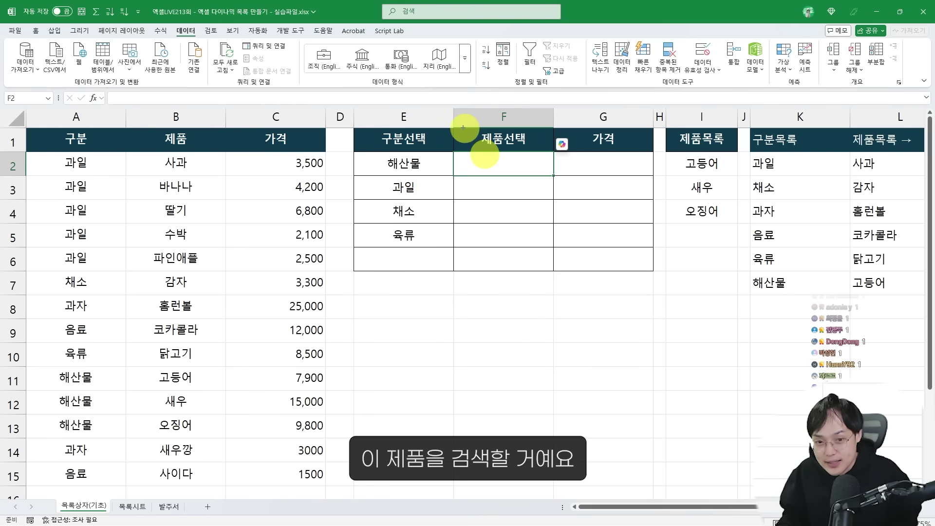
Start an XLOOKUP formula in F2 with E2 as the lookup value and column K as the lookup range
{"action": "mouse_move", "coordinate": [454, 122]}
{"action": "left_mouse_down"}
{"action": "mouse_move", "coordinate": [557, 211]}
{"action": "mouse_move", "coordinate": [563, 289]}
{"action": "left_mouse_up"}
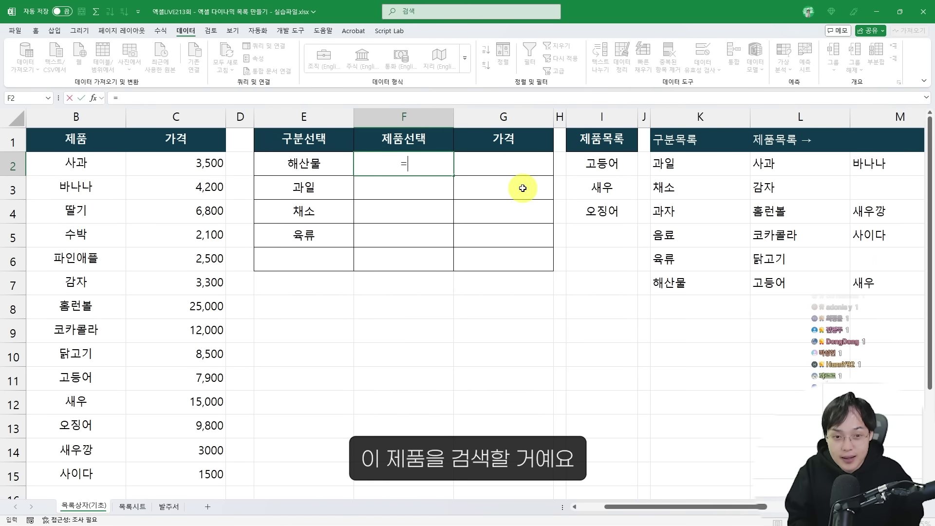
{"action": "type", "text": "=XL"}
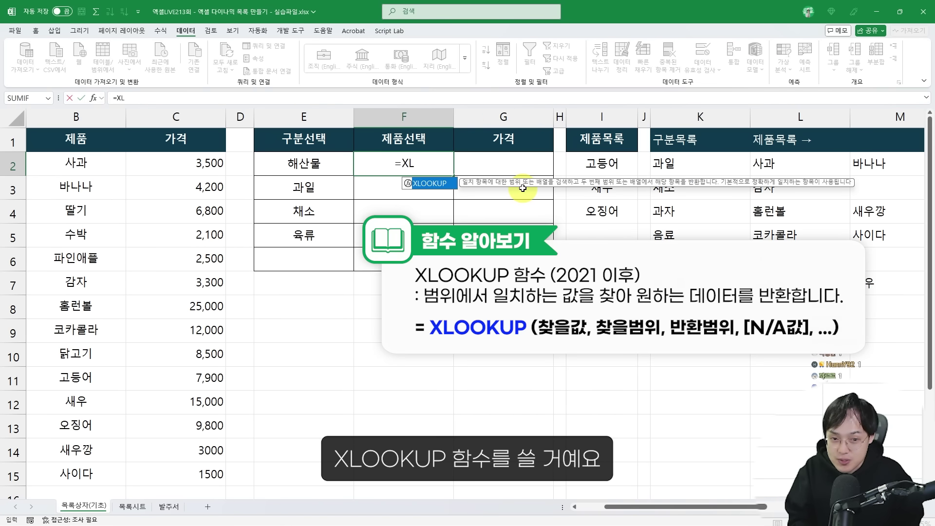
{"action": "type", "text": "OOKUP("}
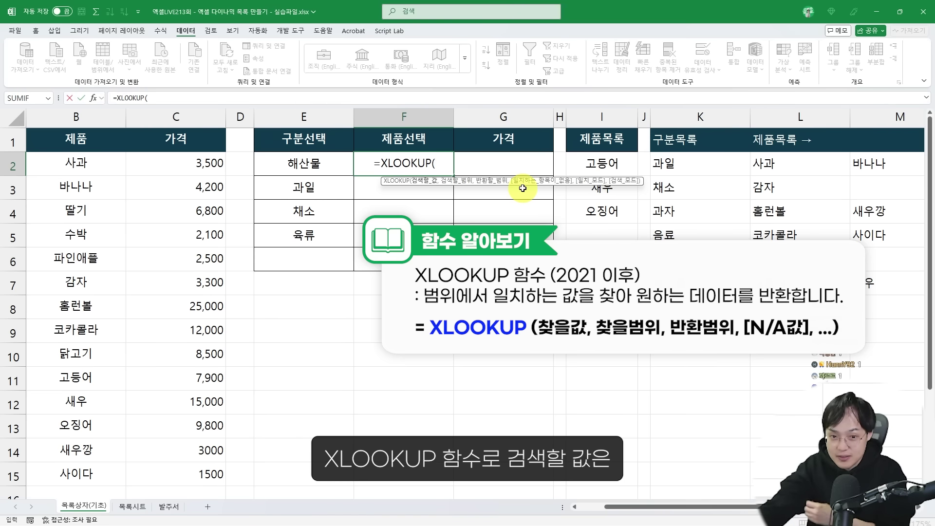
{"action": "left_click", "coordinate": [340, 163]}
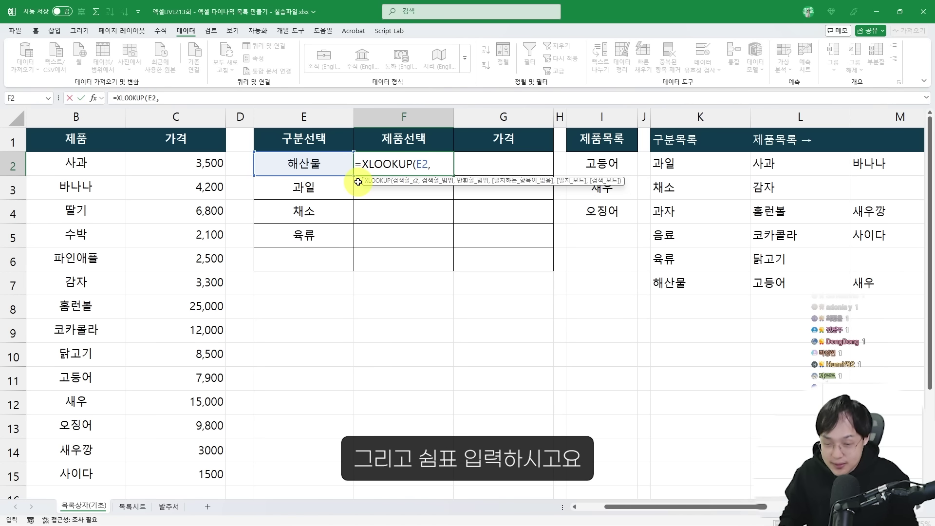
{"action": "left_click", "coordinate": [699, 115]}
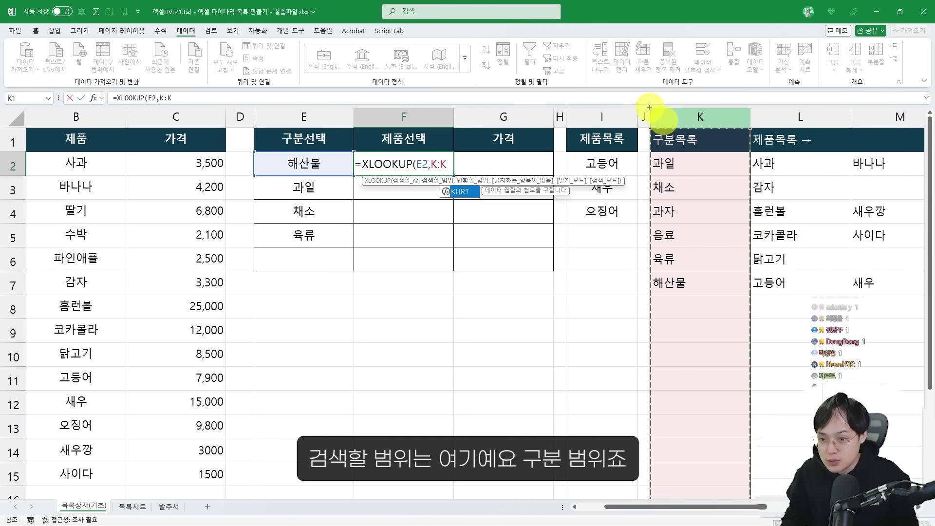
{"action": "mouse_move", "coordinate": [649, 106]}
{"action": "left_mouse_down"}
{"action": "mouse_move", "coordinate": [748, 355]}
{"action": "mouse_move", "coordinate": [753, 408]}
{"action": "left_mouse_up"}
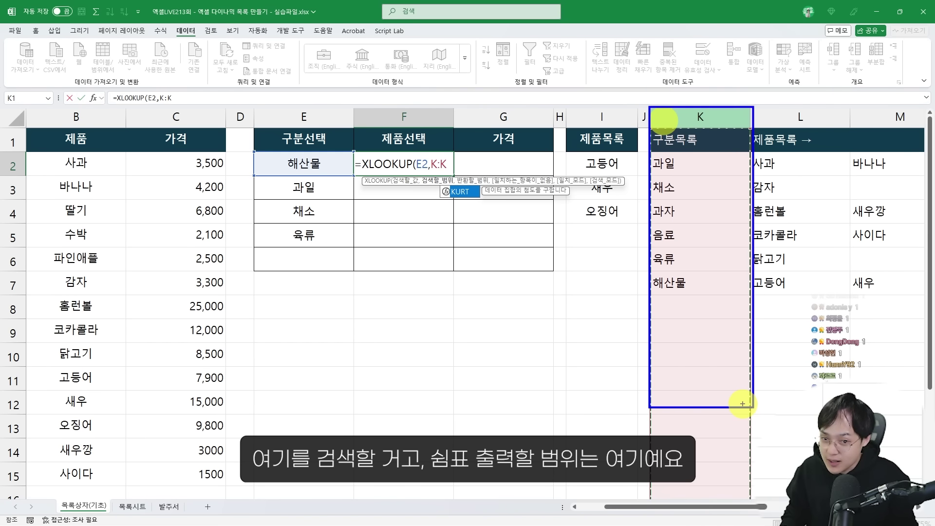
{"action": "type", "text": ","}
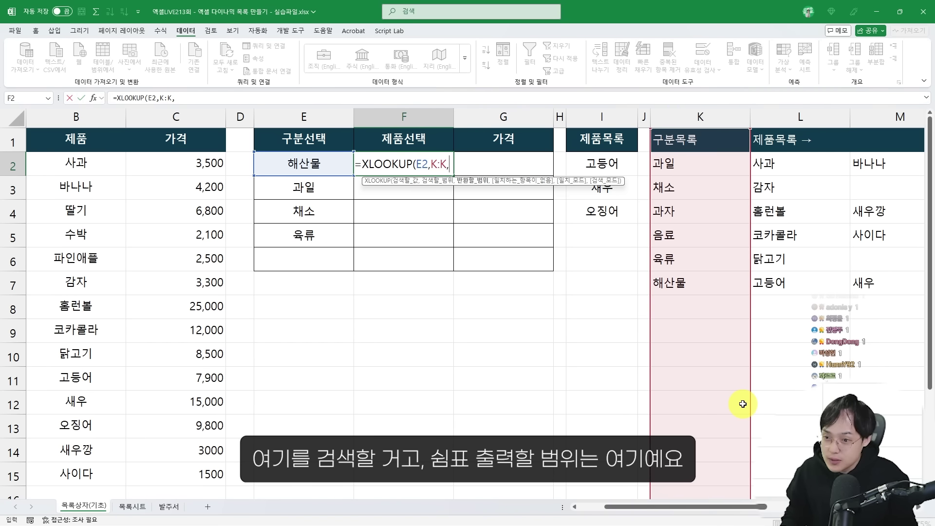
Use column L as the return range and complete F2's formula as =XLOOKUP(E2,K:K,L:L)
{"action": "left_click", "coordinate": [803, 119]}
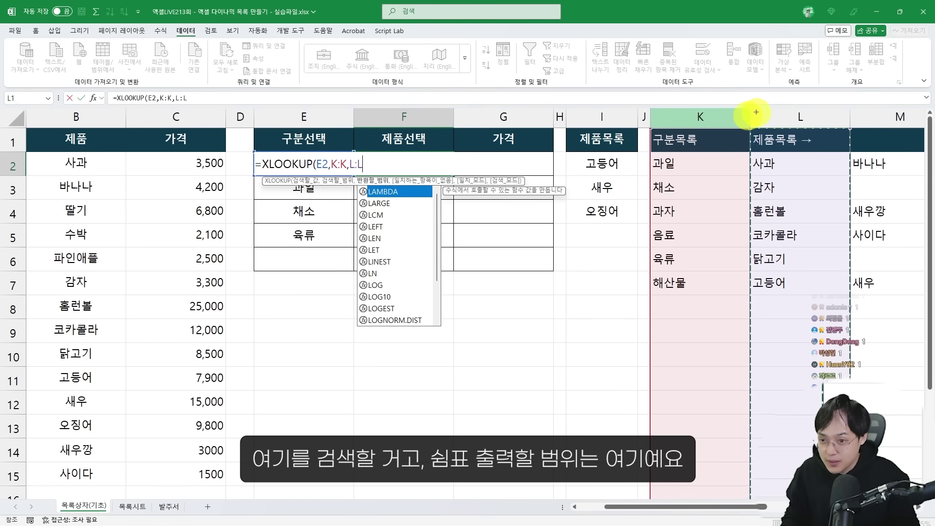
{"action": "mouse_move", "coordinate": [749, 108]}
{"action": "left_mouse_down"}
{"action": "mouse_move", "coordinate": [825, 202]}
{"action": "mouse_move", "coordinate": [866, 395]}
{"action": "left_mouse_up"}
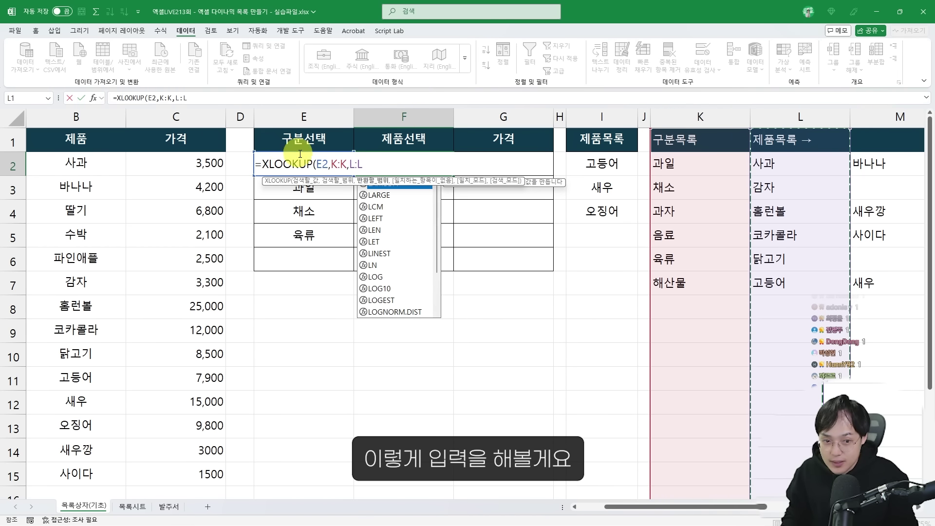
{"action": "left_click_drag", "start_coordinate": [309, 154], "coordinate": [330, 176]}
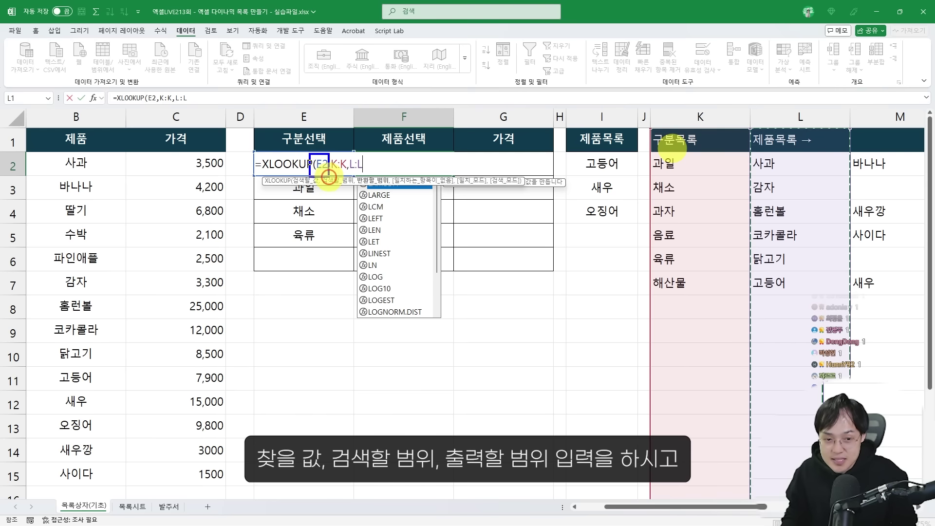
{"action": "left_click_drag", "start_coordinate": [678, 195], "coordinate": [750, 379]}
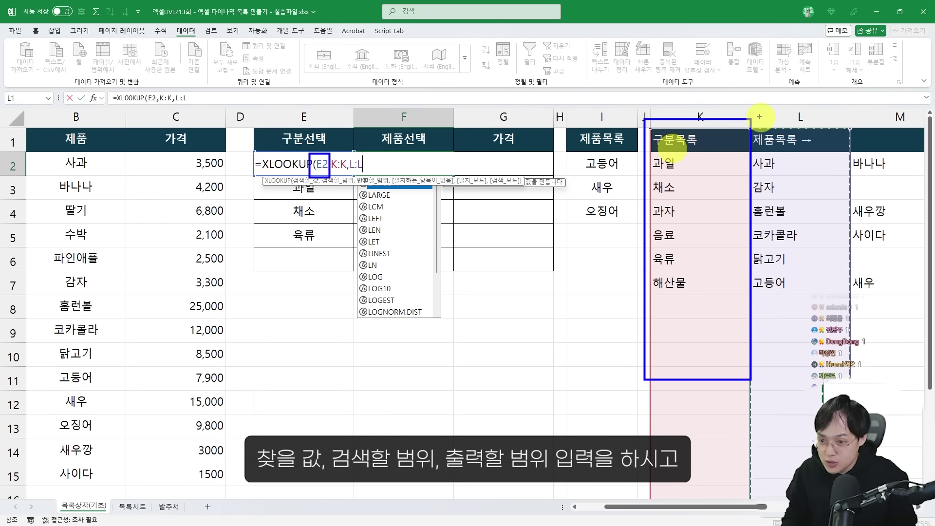
{"action": "left_click_drag", "start_coordinate": [752, 116], "coordinate": [865, 360]}
{"action": "key", "text": "Escape"}
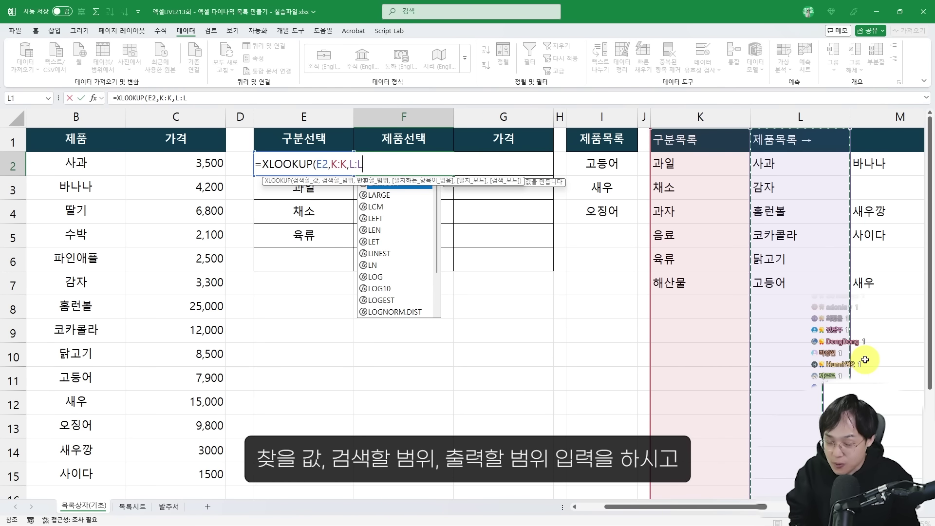
{"action": "type", "text": ")"}
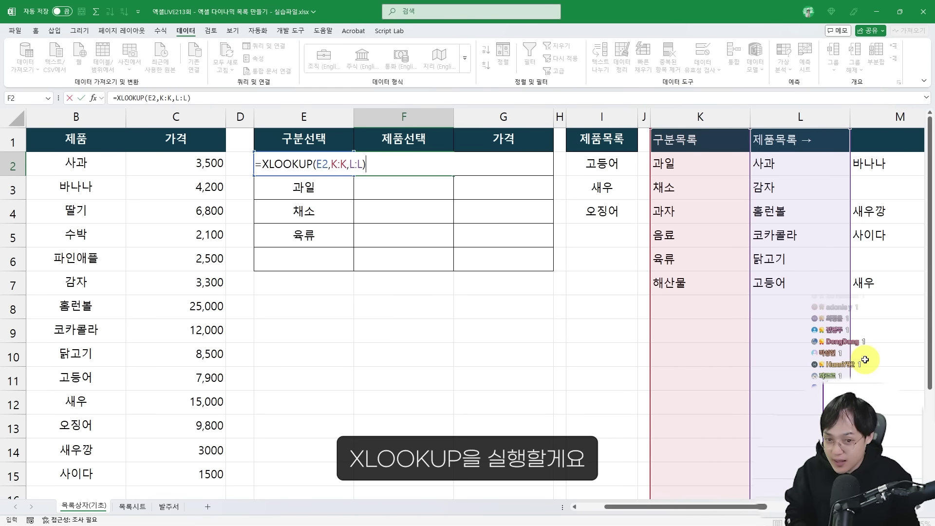
{"action": "key", "text": "ctrl+Return"}
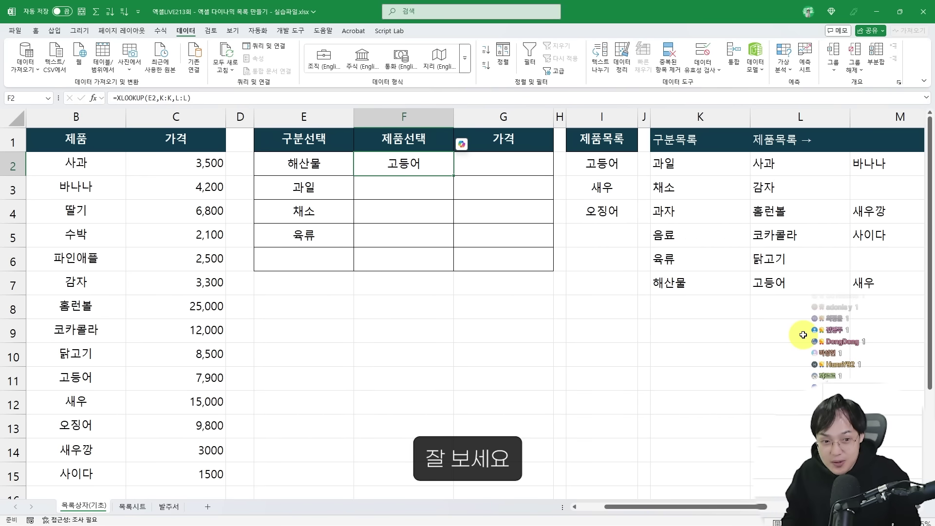
Append the # spill operator to F2's formula, making it =XLOOKUP(E2,K:K,L:L)#
{"action": "left_click_drag", "start_coordinate": [275, 152], "coordinate": [335, 177]}
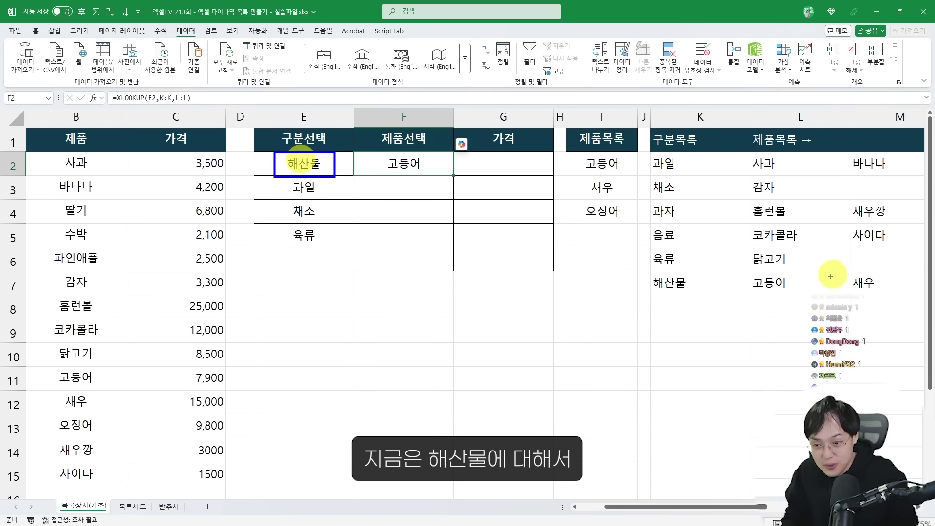
{"action": "left_click_drag", "start_coordinate": [753, 271], "coordinate": [857, 294]}
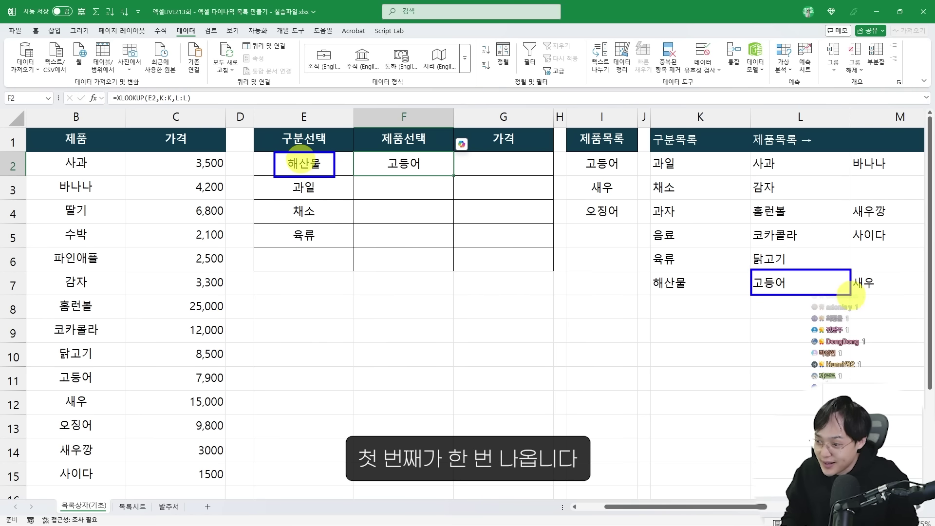
{"action": "key", "text": "Escape"}
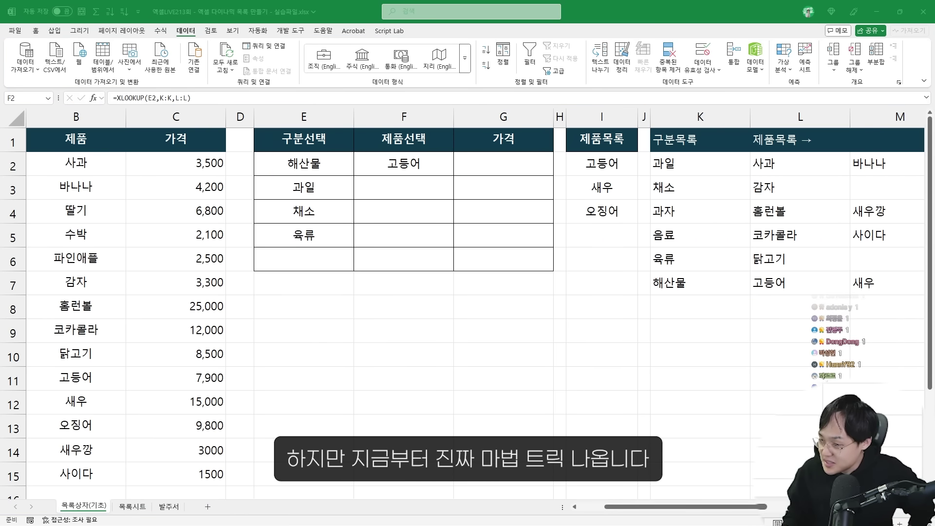
{"action": "left_click", "coordinate": [477, 240]}
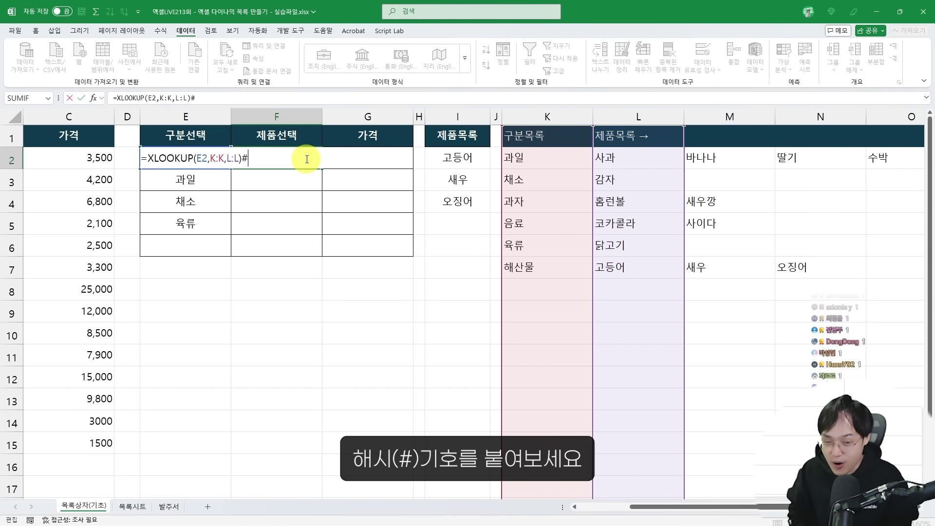
{"action": "key", "text": "Return"}
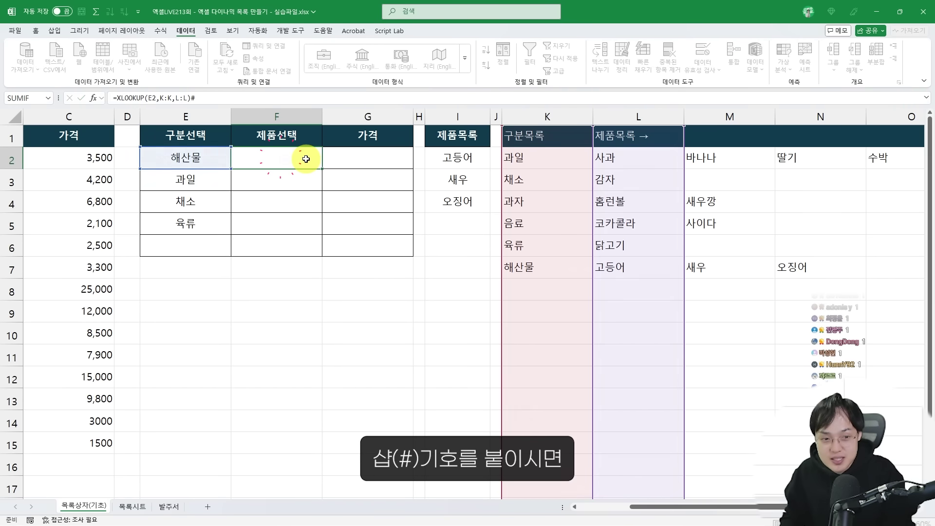
Insert three columns between the 가격 and 제품목록 columns and widen columns F through H equally
{"action": "left_click_drag", "start_coordinate": [504, 117], "coordinate": [468, 117]}
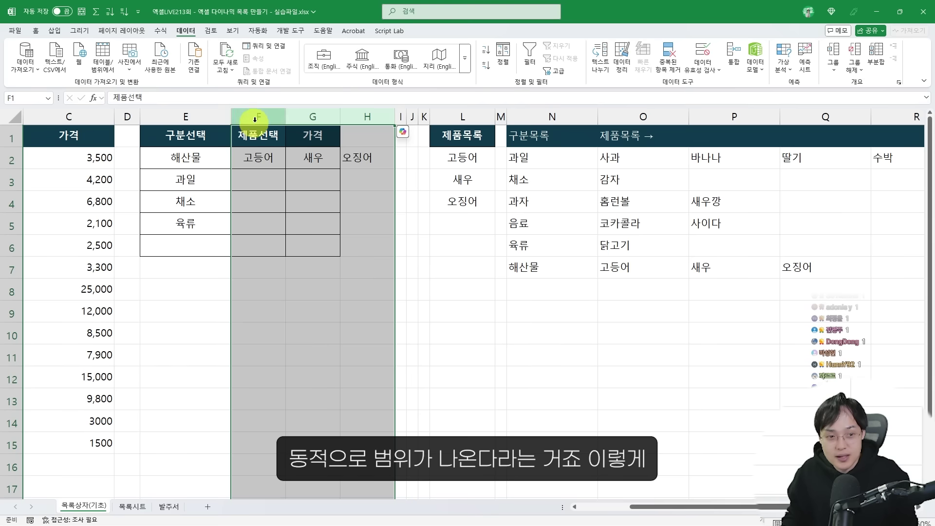
{"action": "left_click_drag", "start_coordinate": [286, 118], "coordinate": [310, 117]}
{"action": "left_click", "coordinate": [342, 187]}
Switch E2's category through 과일, 채소, 과자, 음료 and 육류 to test the spilled product list
{"action": "left_click", "coordinate": [229, 164]}
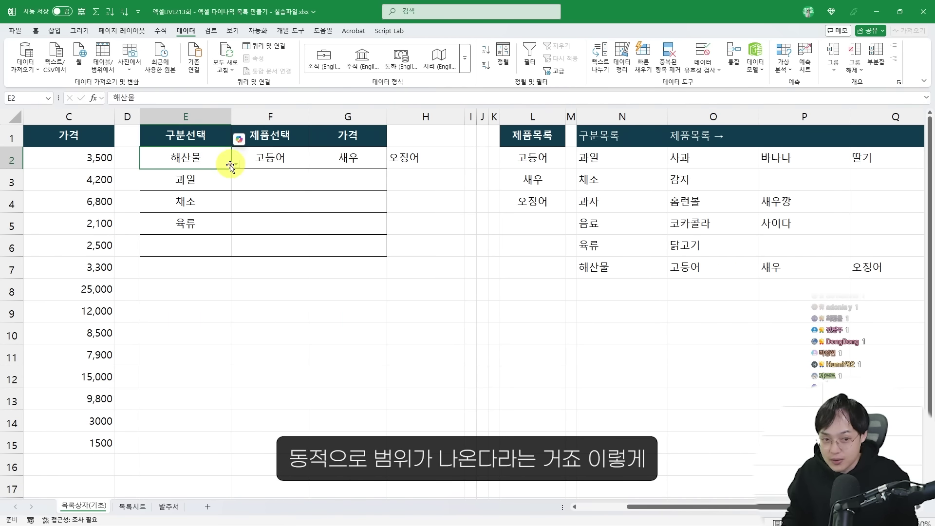
{"action": "left_click", "coordinate": [235, 165]}
{"action": "left_click", "coordinate": [214, 175]}
{"action": "left_click", "coordinate": [235, 165]}
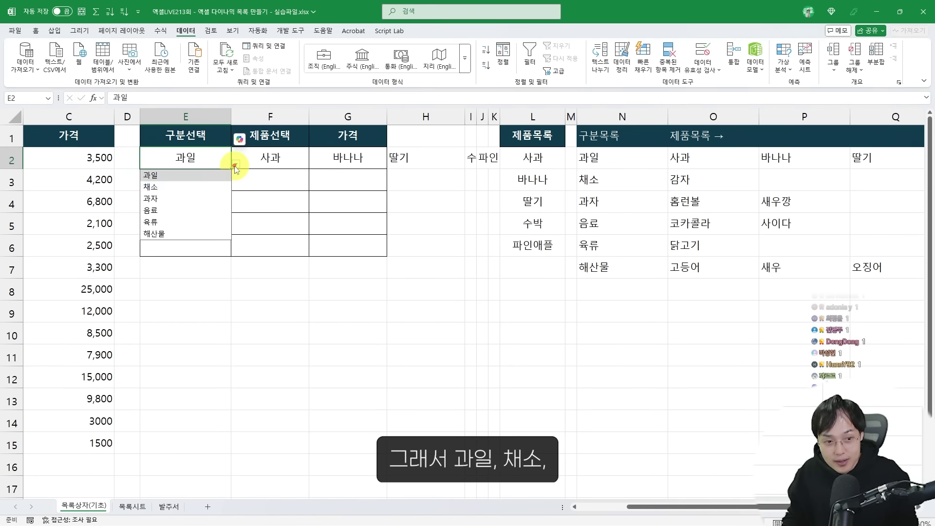
{"action": "left_click", "coordinate": [216, 187]}
{"action": "left_click", "coordinate": [235, 165]}
{"action": "left_click", "coordinate": [209, 198]}
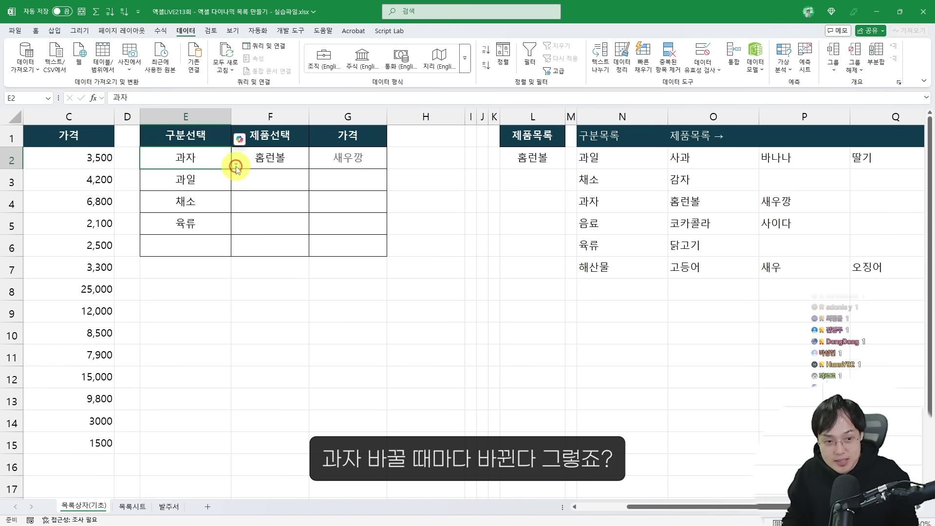
{"action": "left_click", "coordinate": [235, 165]}
{"action": "left_click", "coordinate": [194, 210]}
{"action": "left_click", "coordinate": [235, 164]}
{"action": "left_click", "coordinate": [195, 220]}
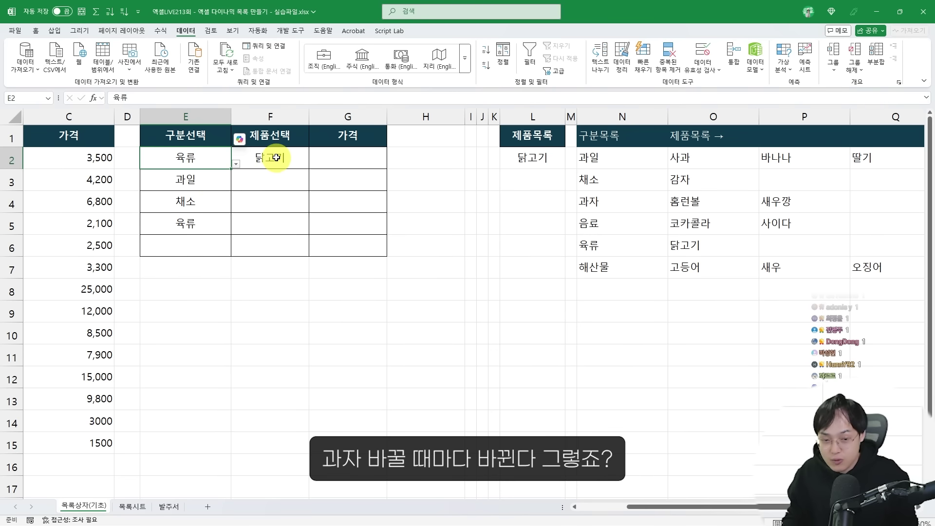
Fill F2's XLOOKUP formula down to F5 and change E3's category to 채소
{"action": "left_click", "coordinate": [277, 156]}
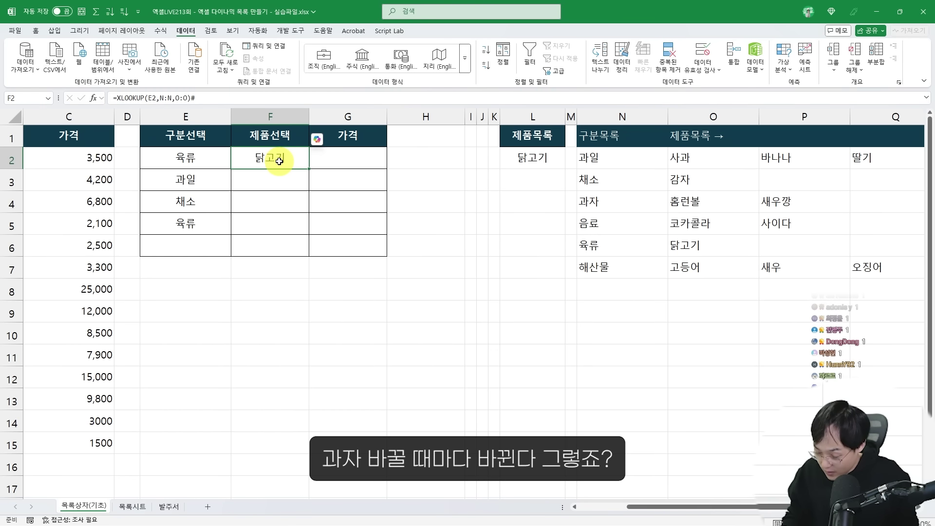
{"action": "left_click_drag", "start_coordinate": [310, 168], "coordinate": [303, 217]}
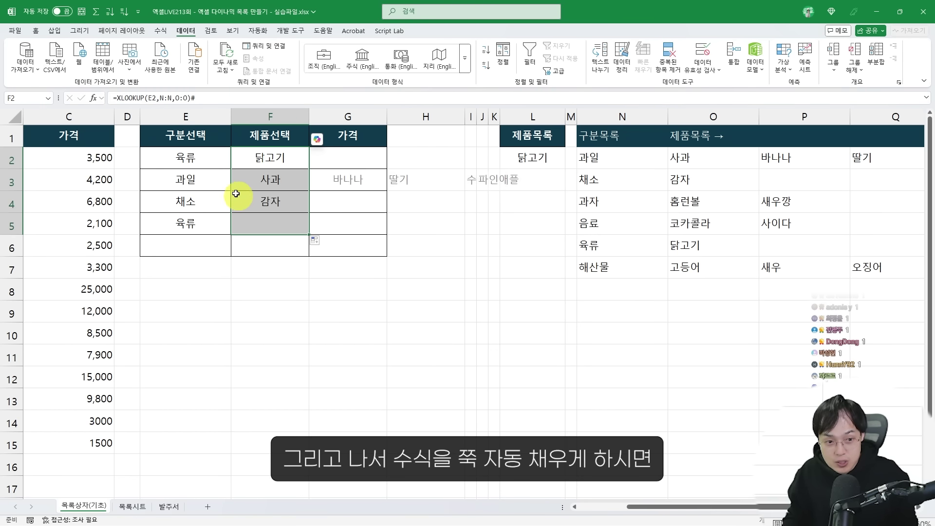
{"action": "left_click", "coordinate": [227, 180]}
{"action": "left_click", "coordinate": [235, 185]}
{"action": "left_click", "coordinate": [216, 208]}
{"action": "left_click", "coordinate": [215, 205]}
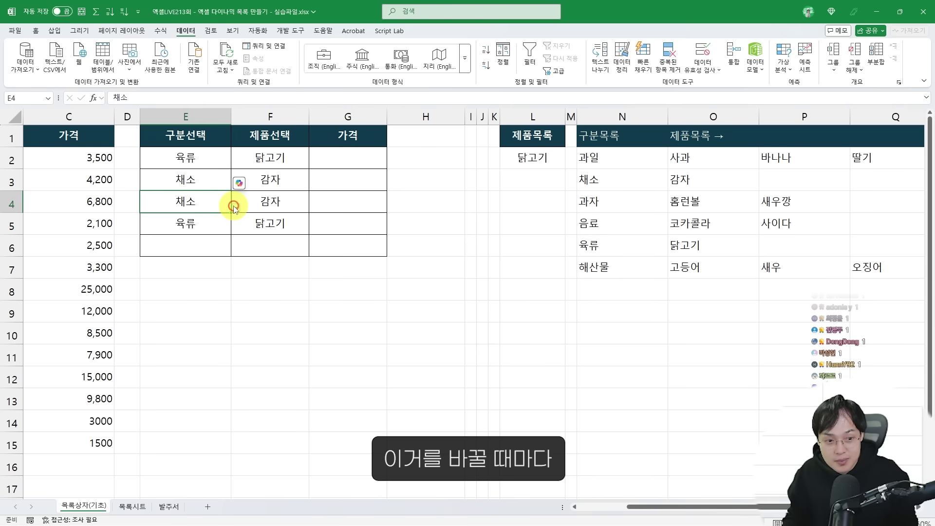
Change E4's category to 과일 and E5's category to 채소
{"action": "left_click", "coordinate": [236, 207]}
{"action": "left_click", "coordinate": [215, 229]}
{"action": "left_click", "coordinate": [215, 226]}
{"action": "left_click", "coordinate": [217, 202]}
{"action": "left_click", "coordinate": [236, 207]}
{"action": "left_click", "coordinate": [214, 219]}
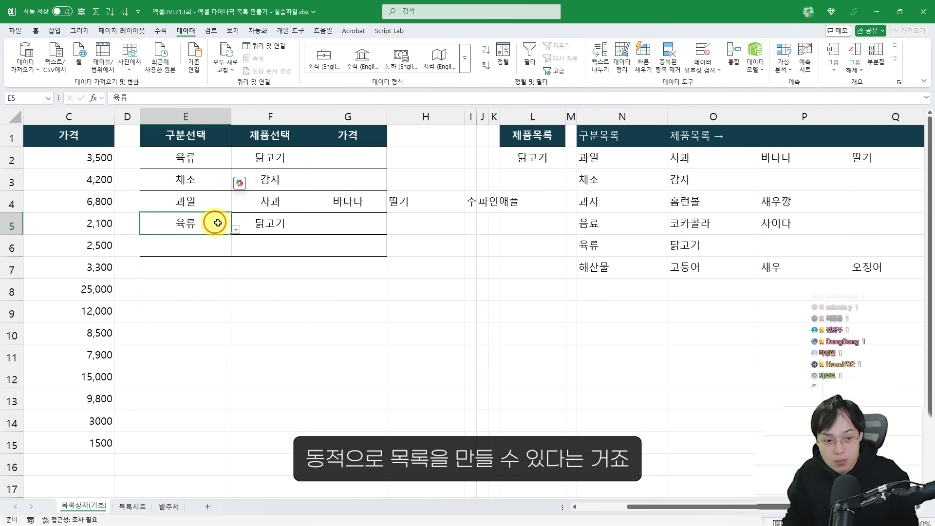
{"action": "left_click", "coordinate": [214, 224]}
{"action": "left_click", "coordinate": [236, 230]}
{"action": "left_click", "coordinate": [211, 254]}
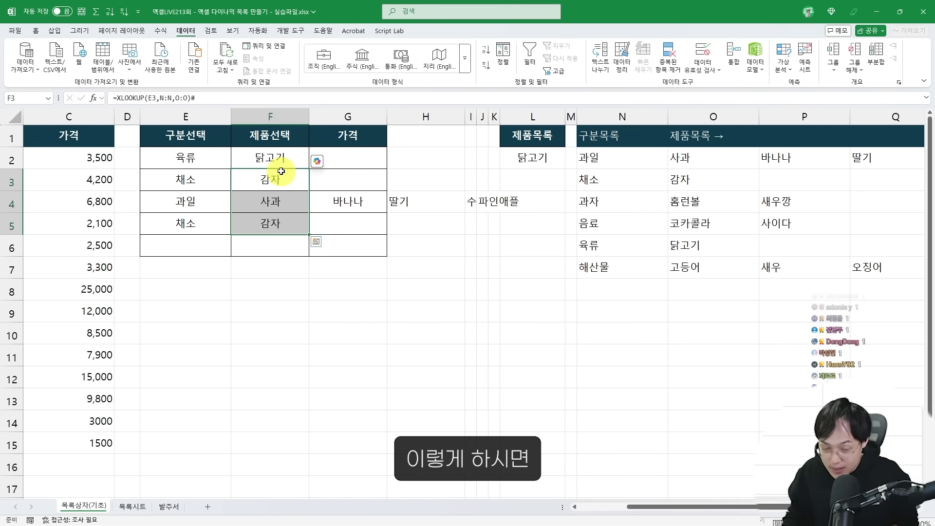
Examine F2's XLOOKUP formula and its trailing # operator in edit mode
{"action": "double_click", "coordinate": [284, 162]}
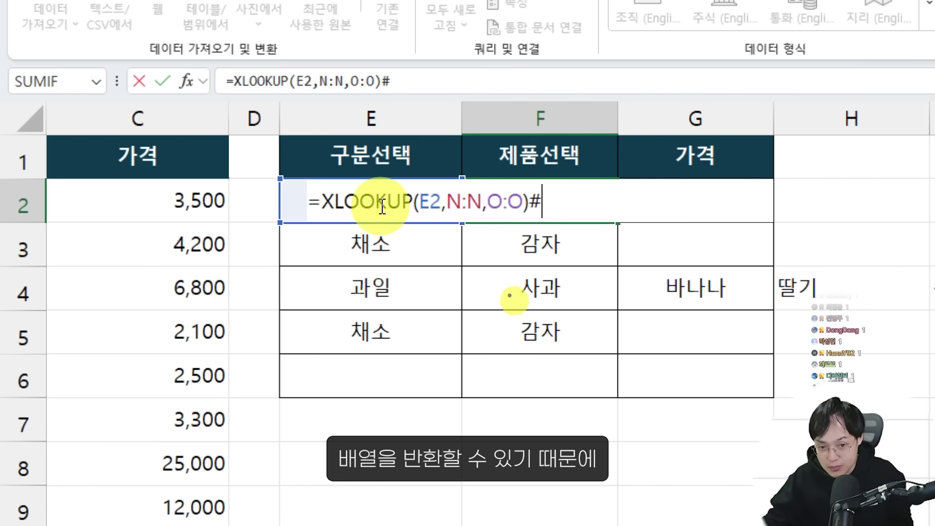
{"action": "mouse_move", "coordinate": [320, 223]}
{"action": "left_mouse_down"}
{"action": "mouse_move", "coordinate": [539, 202]}
{"action": "mouse_move", "coordinate": [548, 188]}
{"action": "mouse_move", "coordinate": [563, 233]}
{"action": "mouse_move", "coordinate": [553, 236]}
{"action": "left_mouse_up"}
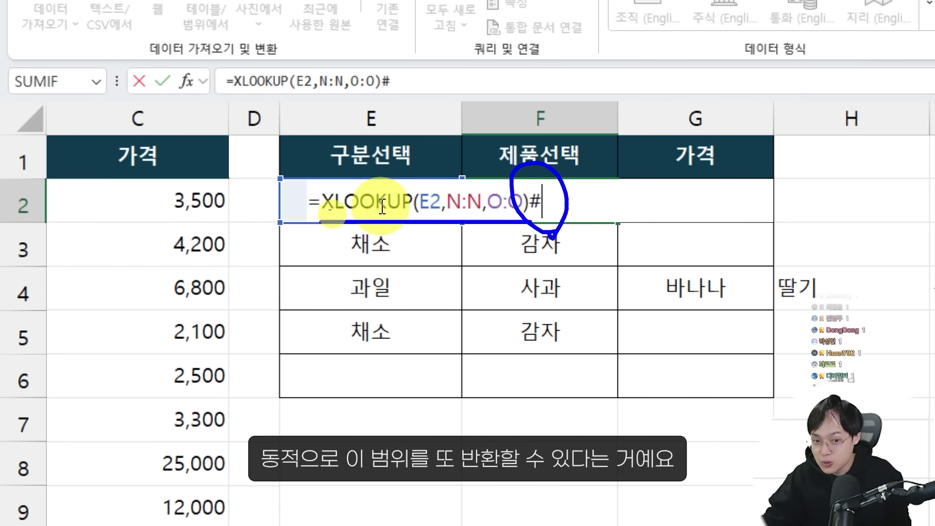
{"action": "left_click_drag", "start_coordinate": [307, 166], "coordinate": [516, 225]}
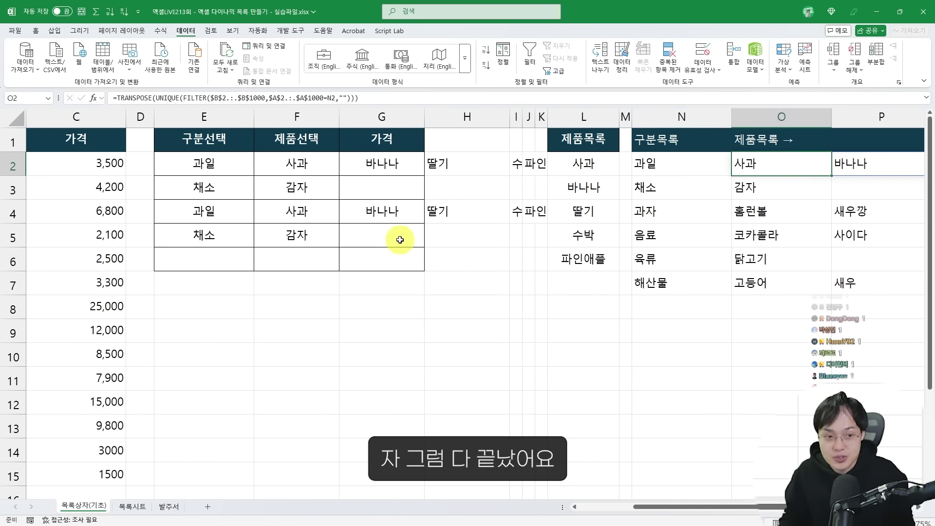
Clear the formulas in F3:F5 and copy the formula text =XLOOKUP(E2,N:N,O:O)# from F2
{"action": "left_click_drag", "start_coordinate": [297, 187], "coordinate": [296, 236]}
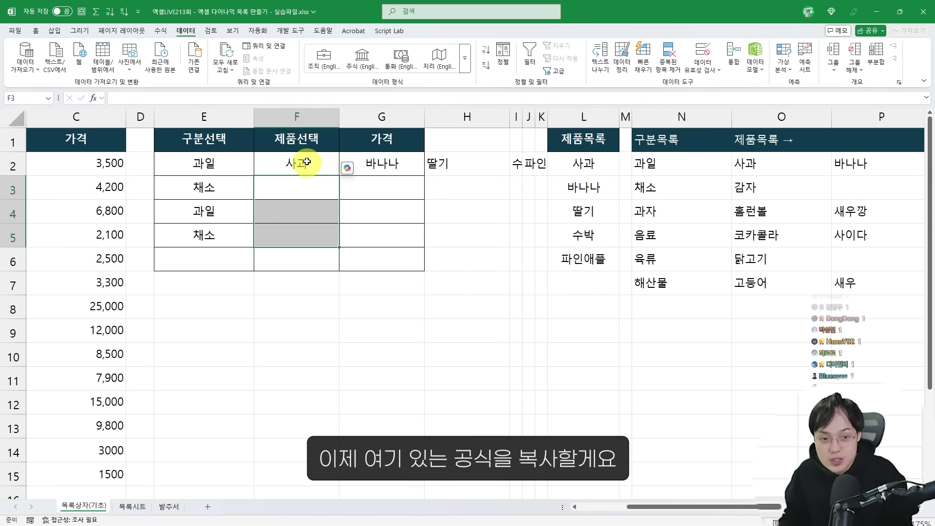
{"action": "double_click", "coordinate": [307, 163]}
{"action": "left_click_drag", "start_coordinate": [344, 160], "coordinate": [179, 167]}
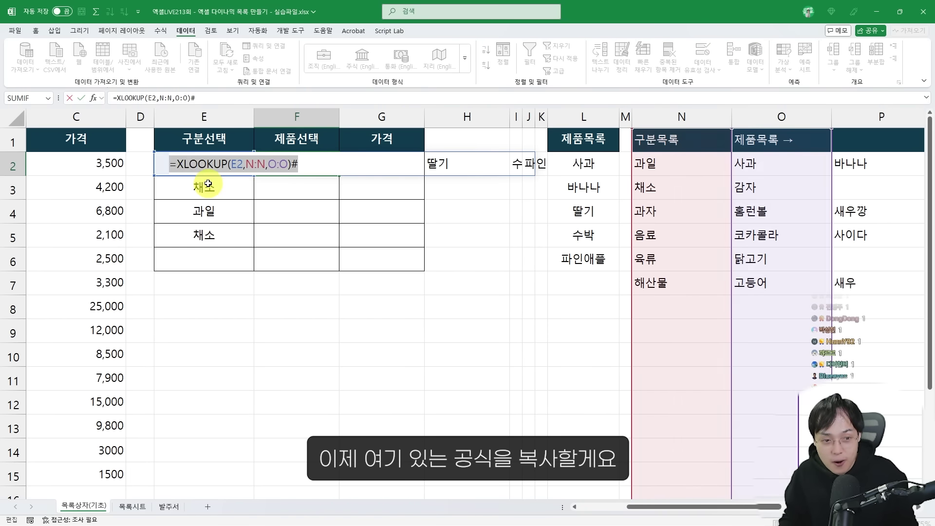
{"action": "scroll", "coordinate": [208, 183], "scroll_direction": "up", "scroll_amount": 1}
{"action": "key", "text": "ctrl+c"}
{"action": "key", "text": "Escape"}
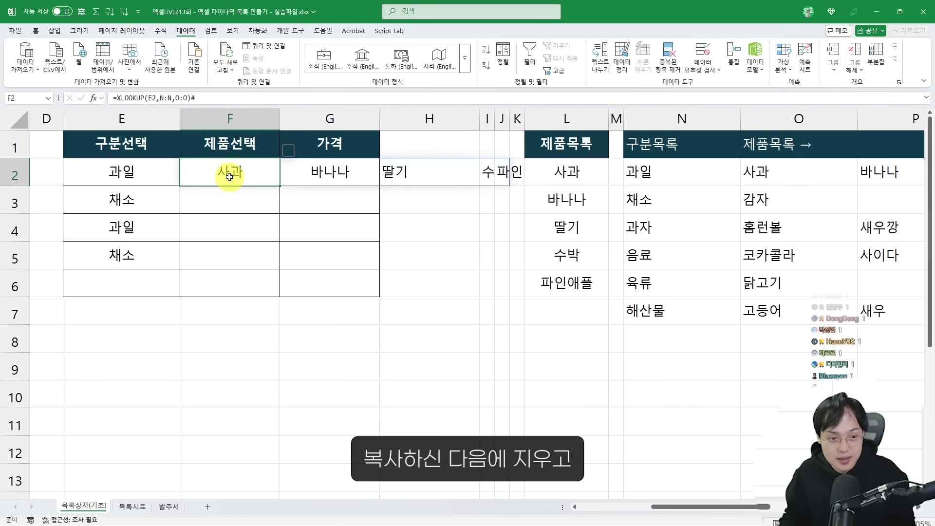
Clear F2 and apply list-type data validation to F2:F6 with the source =XLOOKUP(E2,N:N,O:O)#
{"action": "key", "text": "Delete"}
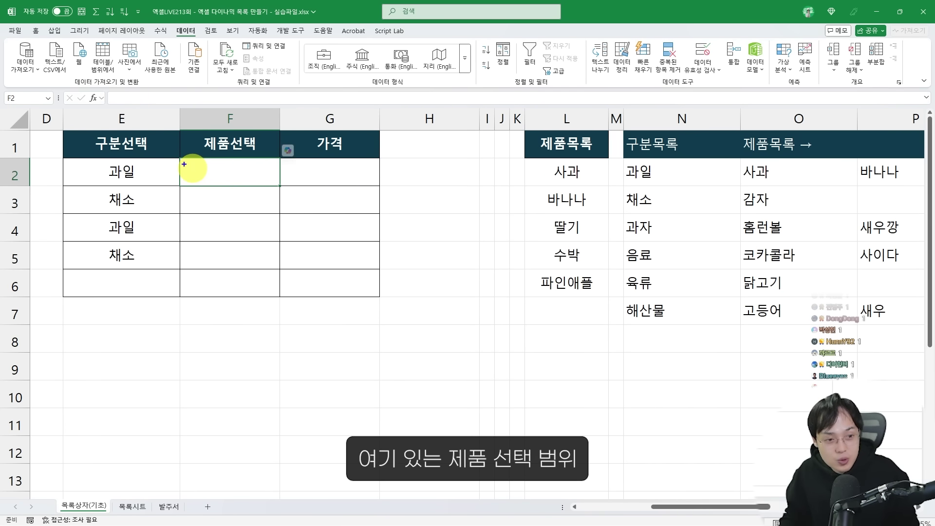
{"action": "left_click_drag", "start_coordinate": [182, 162], "coordinate": [278, 309]}
{"action": "left_click_drag", "start_coordinate": [228, 170], "coordinate": [224, 284]}
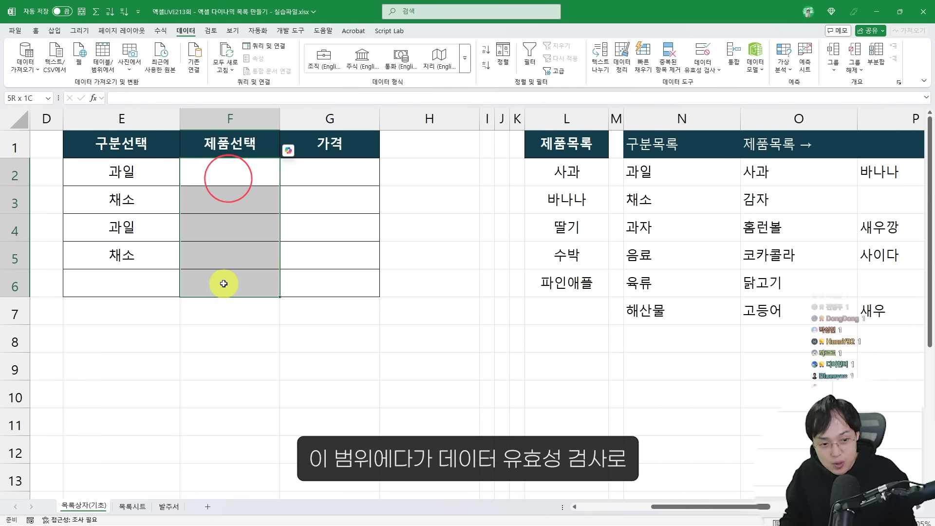
{"action": "left_click", "coordinate": [703, 51]}
{"action": "left_click", "coordinate": [458, 277]}
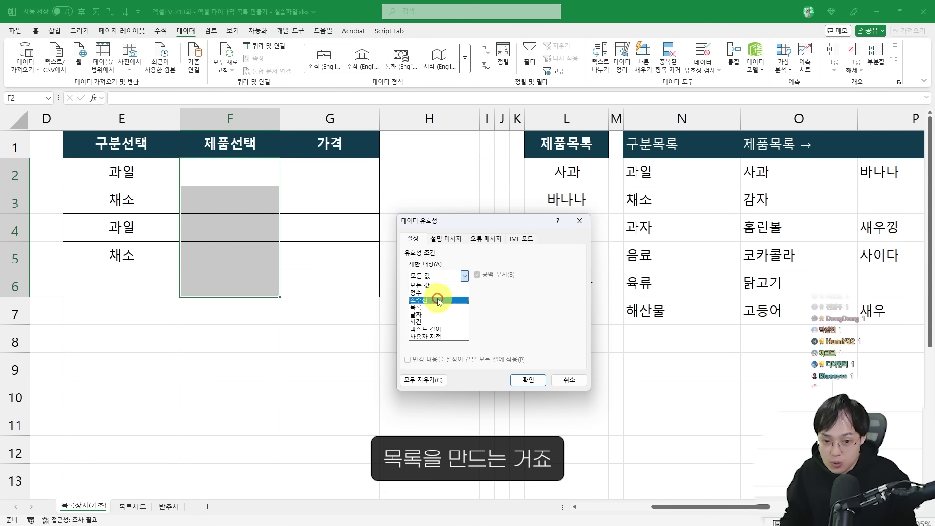
{"action": "left_click", "coordinate": [435, 308]}
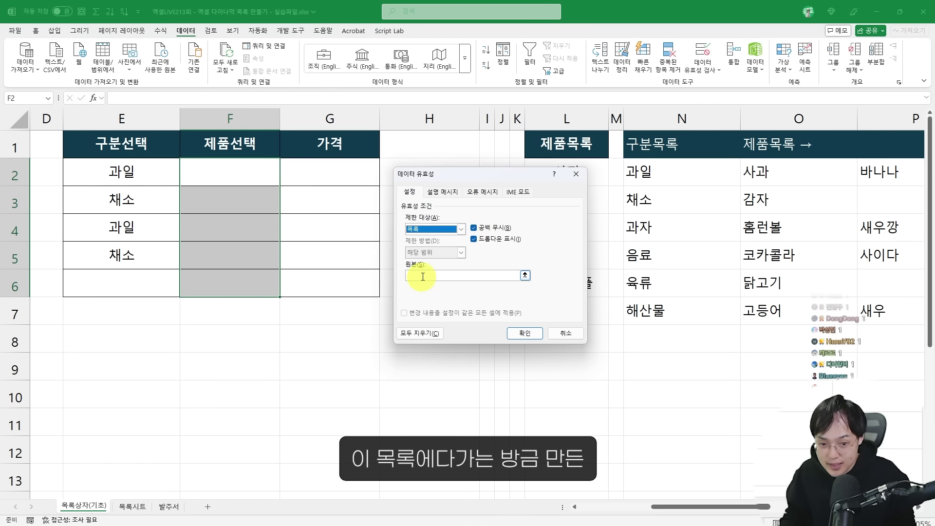
{"action": "left_click", "coordinate": [422, 276]}
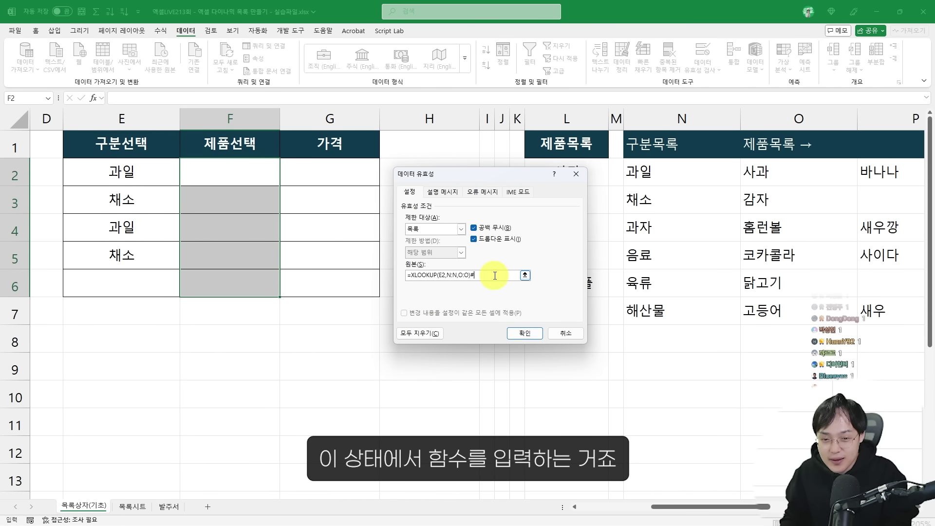
{"action": "left_click", "coordinate": [536, 333]}
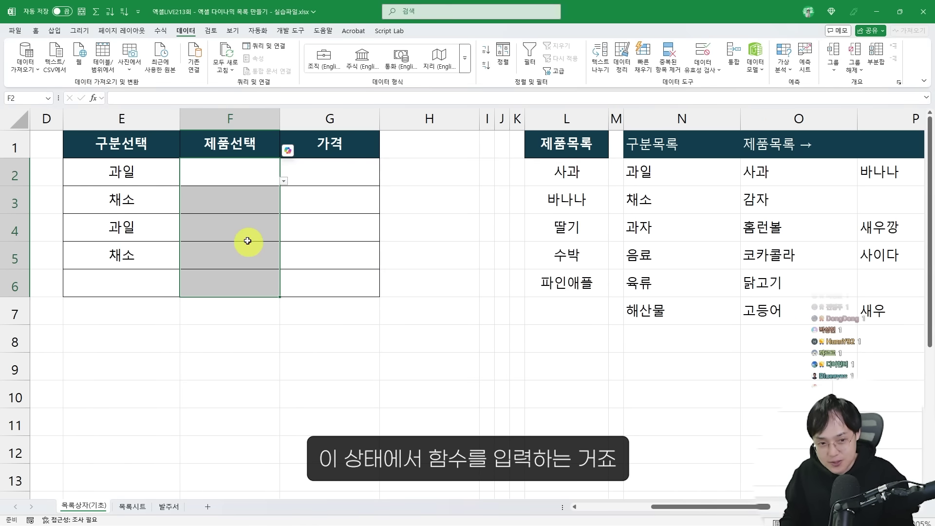
Choose 과일 as the category in E2 and 바나나 as the product in F2
{"action": "left_click", "coordinate": [232, 231]}
{"action": "scroll", "coordinate": [239, 214], "scroll_direction": "left", "scroll_amount": 1}
{"action": "left_click", "coordinate": [266, 180]}
{"action": "left_click", "coordinate": [301, 181]}
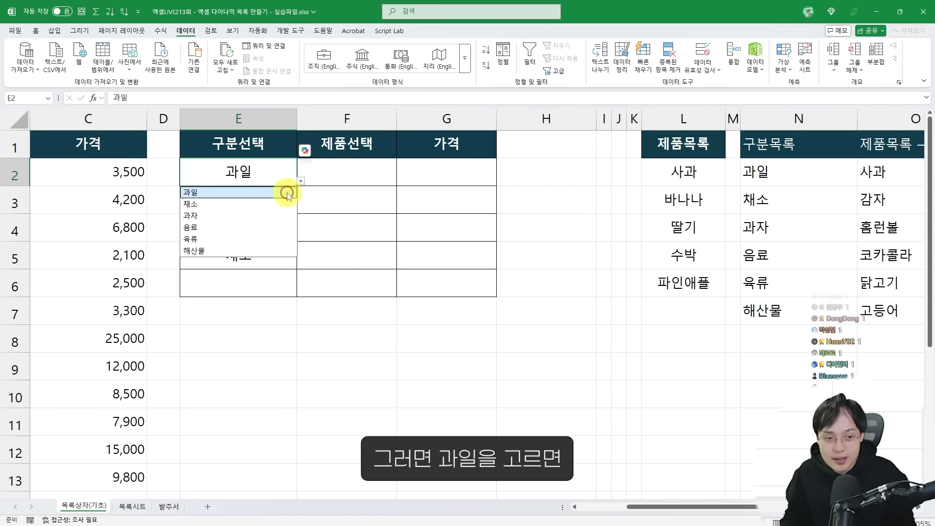
{"action": "left_click", "coordinate": [288, 193]}
{"action": "left_click", "coordinate": [330, 172]}
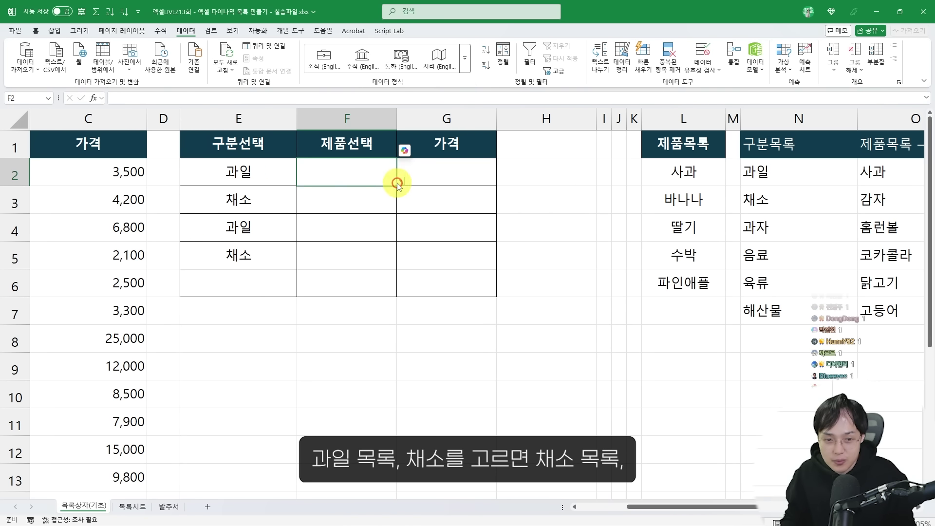
{"action": "left_click", "coordinate": [400, 183]}
{"action": "left_click", "coordinate": [382, 200]}
Choose 채소 as the category in E3 and 감자 as the product in F3
{"action": "left_click", "coordinate": [292, 204]}
{"action": "left_click", "coordinate": [301, 208]}
{"action": "left_click", "coordinate": [197, 218]}
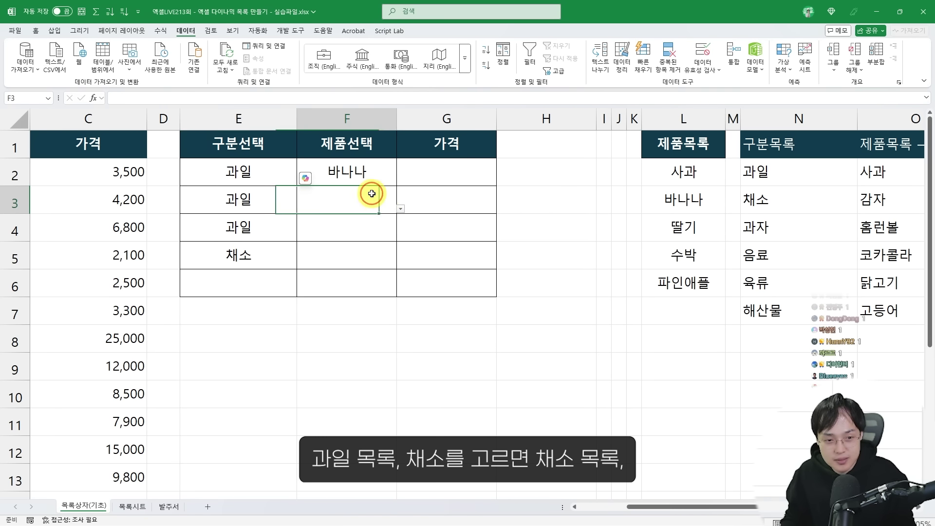
{"action": "left_click", "coordinate": [299, 206]}
{"action": "left_click", "coordinate": [274, 229]}
Choose 과자 as the category in E4 and 새우깡 as the product in F4
{"action": "left_click", "coordinate": [278, 219]}
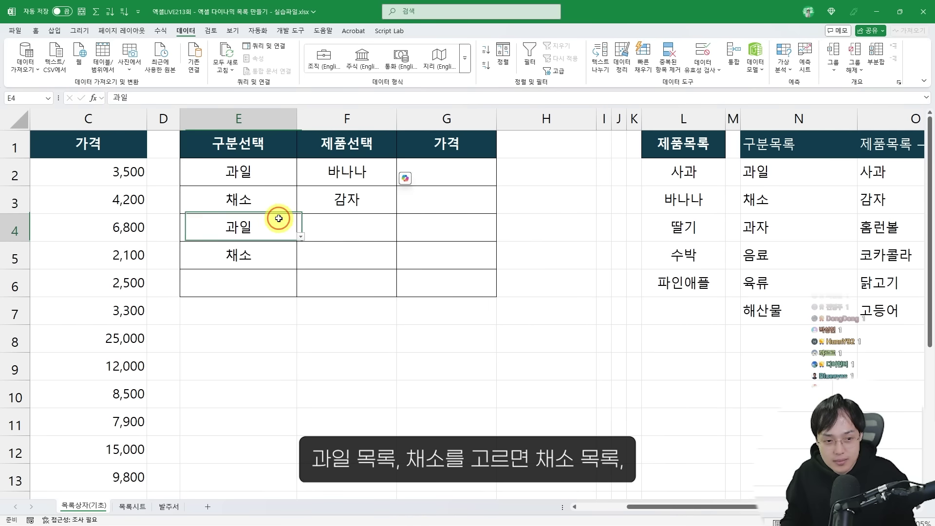
{"action": "left_click", "coordinate": [299, 236]}
{"action": "left_click", "coordinate": [250, 271]}
{"action": "left_click", "coordinate": [360, 234]}
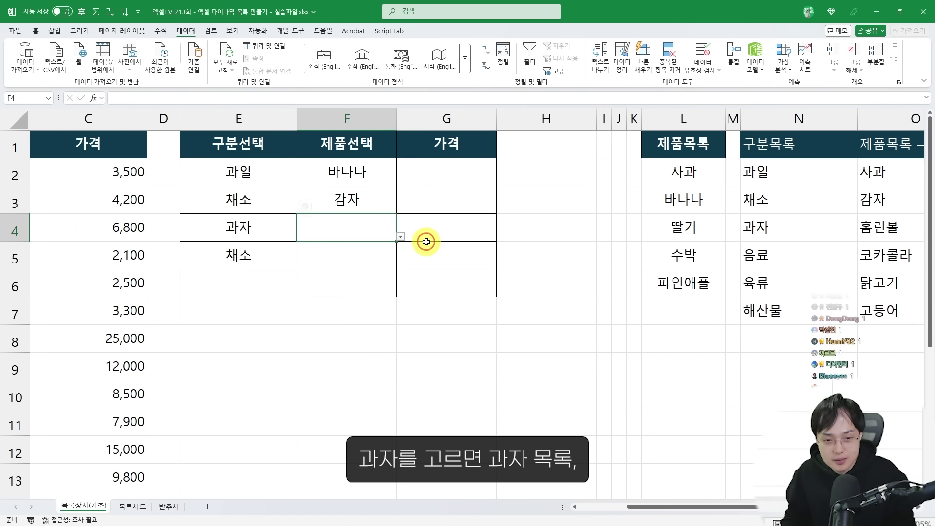
{"action": "left_click", "coordinate": [400, 237]}
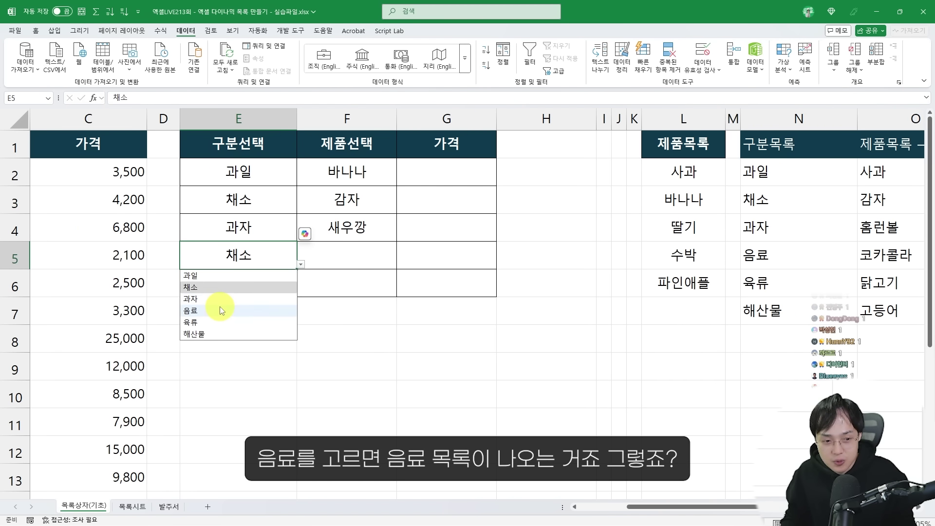
Choose 음료 as the category in E5 and 사이다 as the product in F5
{"action": "left_click", "coordinate": [198, 307]}
{"action": "left_click", "coordinate": [360, 262]}
{"action": "left_click", "coordinate": [401, 264]}
{"action": "left_click", "coordinate": [365, 286]}
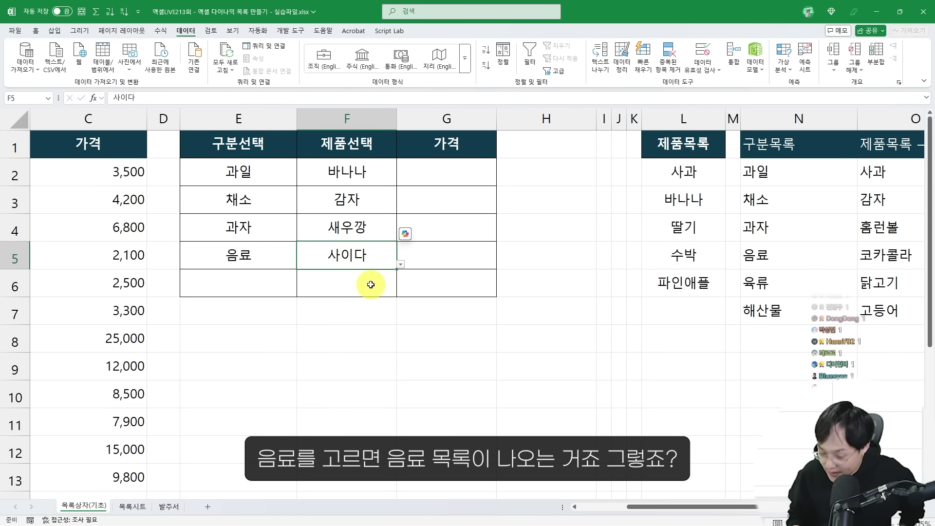
{"action": "left_click", "coordinate": [371, 284]}
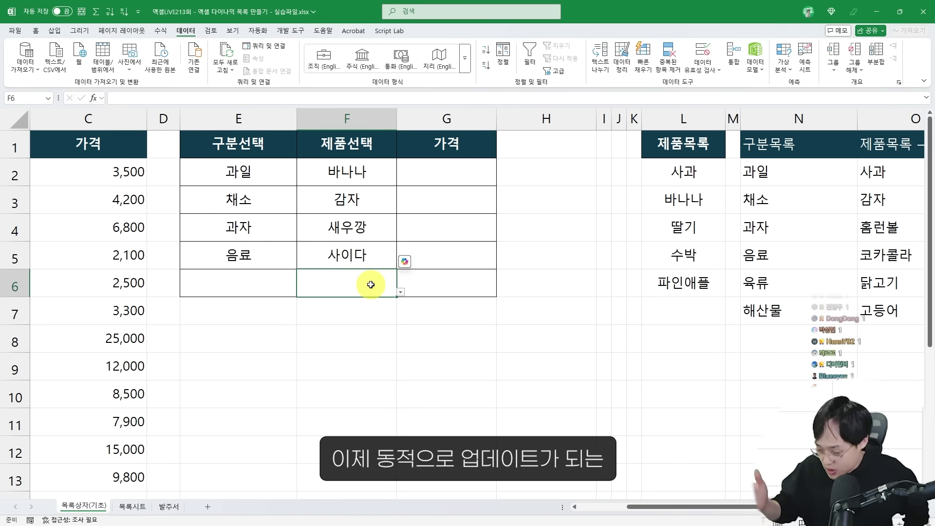
{"action": "scroll", "coordinate": [371, 285], "scroll_direction": "down", "scroll_amount": 1}
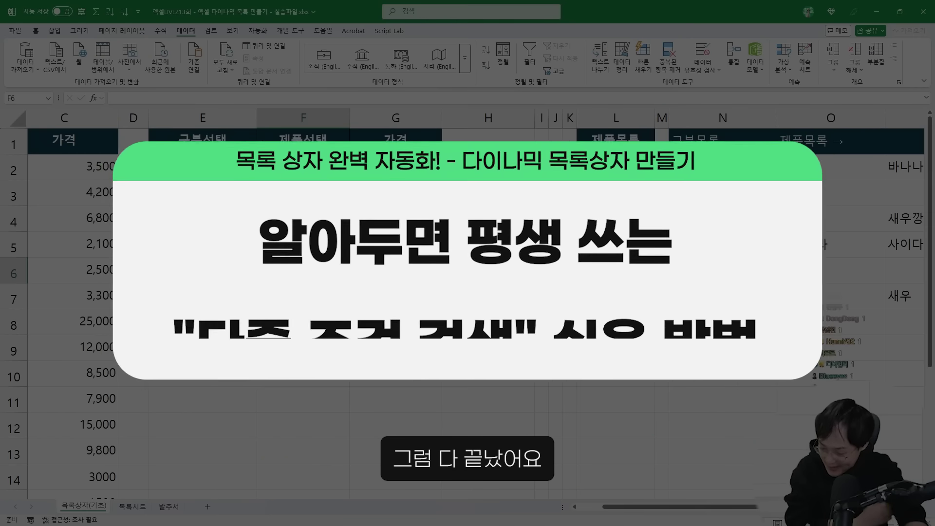
{"action": "scroll", "coordinate": [453, 161], "scroll_direction": "down", "scroll_amount": 1}
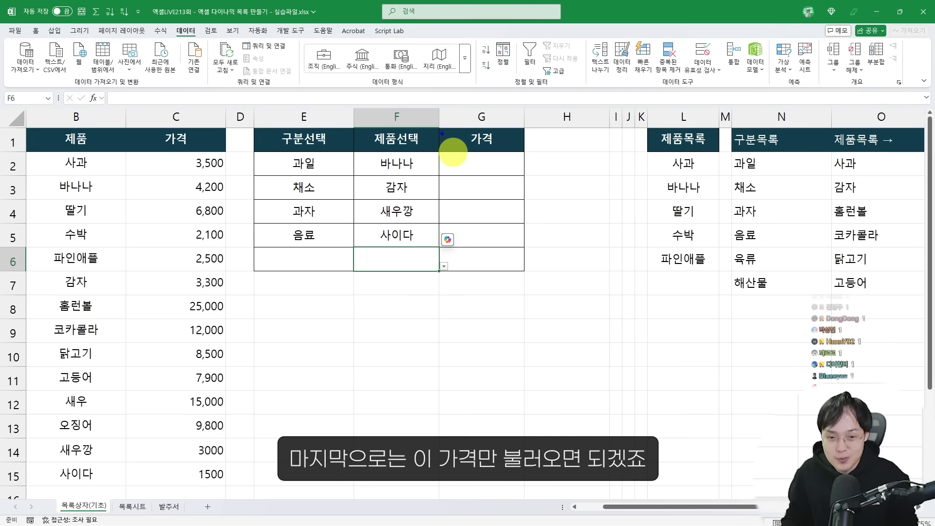
{"action": "key", "text": "ctrl+2"}
{"action": "left_click_drag", "start_coordinate": [443, 124], "coordinate": [526, 287]}
{"action": "key", "text": "Escape"}
{"action": "scroll", "coordinate": [508, 288], "scroll_direction": "left", "scroll_amount": 1}
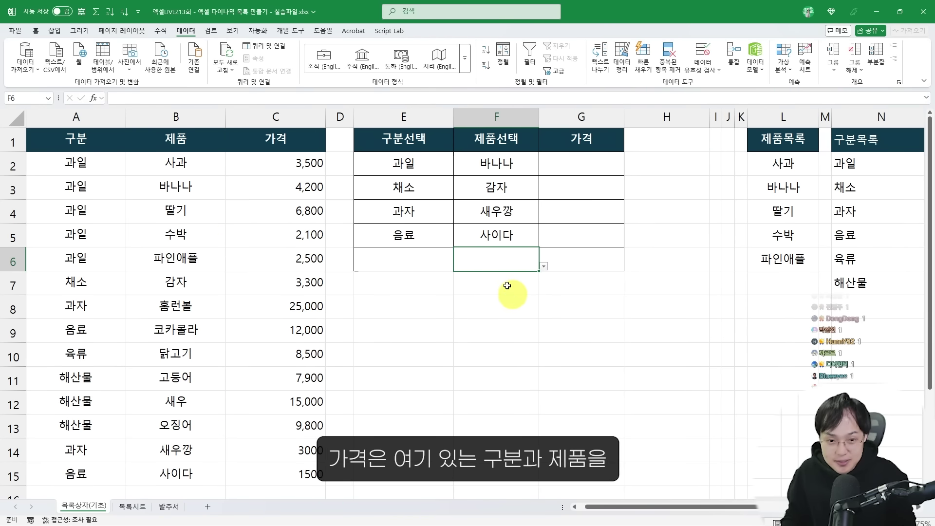
{"action": "key", "text": "ctrl+2"}
{"action": "mouse_move", "coordinate": [358, 126]}
{"action": "left_mouse_down"}
{"action": "mouse_move", "coordinate": [397, 166]}
{"action": "mouse_move", "coordinate": [445, 252]}
{"action": "left_mouse_up"}
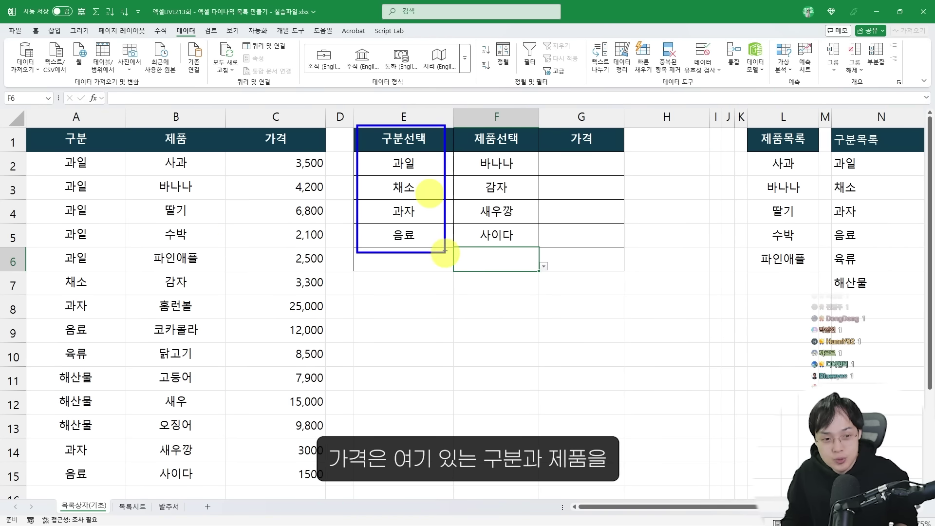
{"action": "left_click_drag", "start_coordinate": [460, 122], "coordinate": [529, 256]}
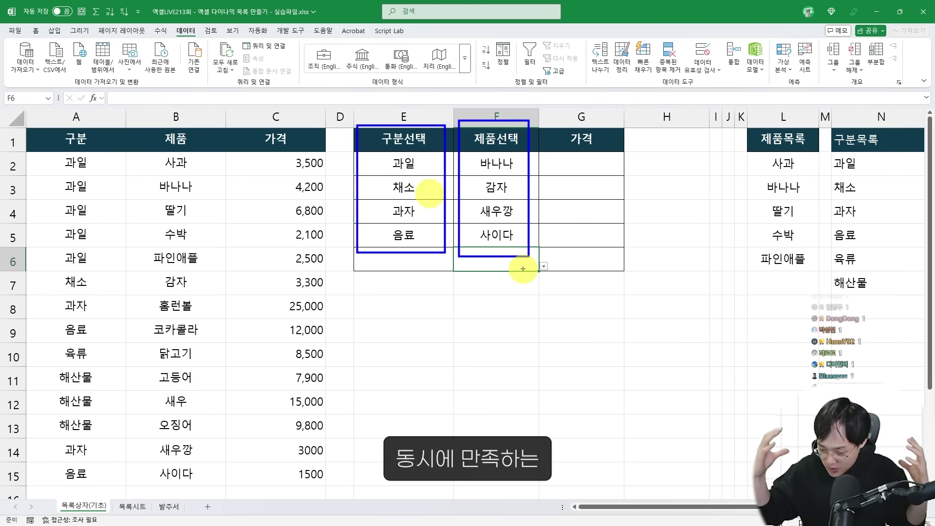
{"action": "mouse_move", "coordinate": [211, 138]}
{"action": "left_mouse_down"}
{"action": "mouse_move", "coordinate": [300, 181]}
{"action": "mouse_move", "coordinate": [536, 119]}
{"action": "mouse_move", "coordinate": [556, 161]}
{"action": "left_mouse_up"}
{"action": "key", "text": "Escape"}
Begin an XLOOKUP formula in price cell G2 with E2&F2 as the lookup value
{"action": "left_click", "coordinate": [621, 167]}
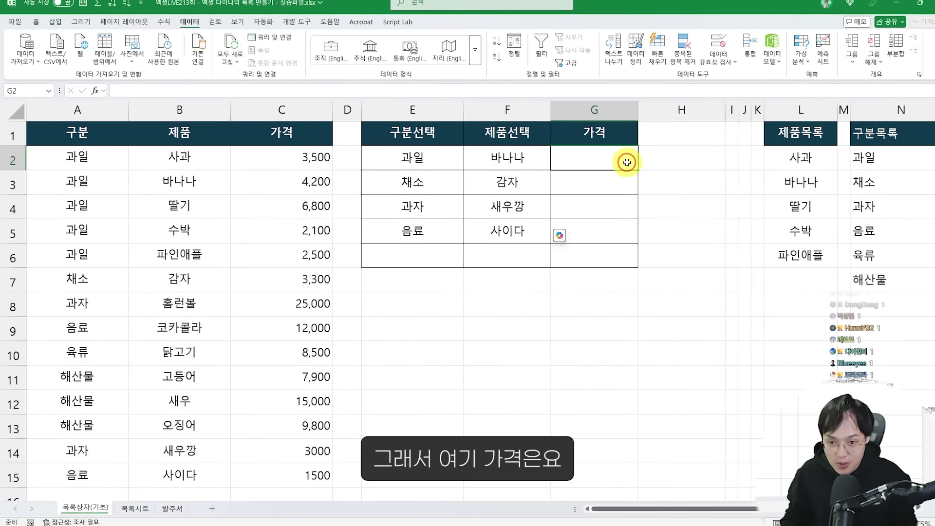
{"action": "type", "text": "-"}
{"action": "type", "text": "XLOOKUP"}
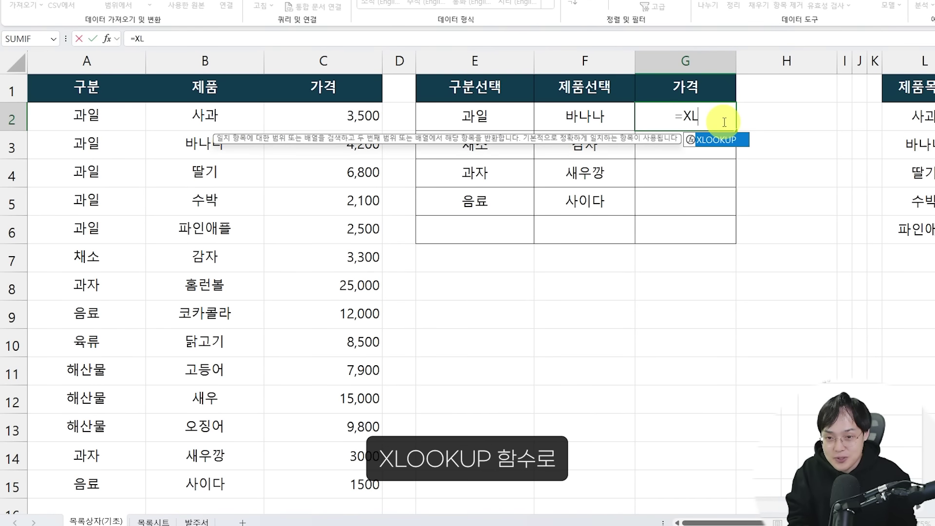
{"action": "type", "text": "("}
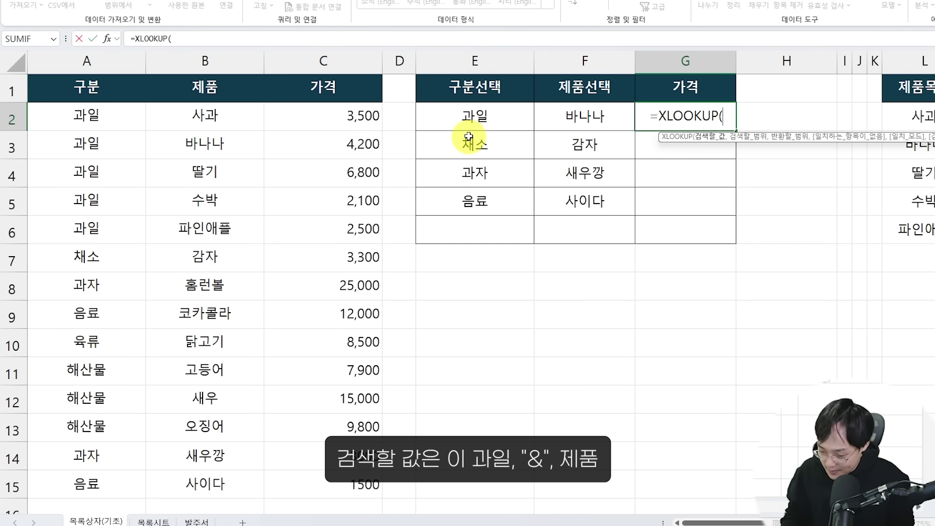
{"action": "left_click", "coordinate": [448, 116]}
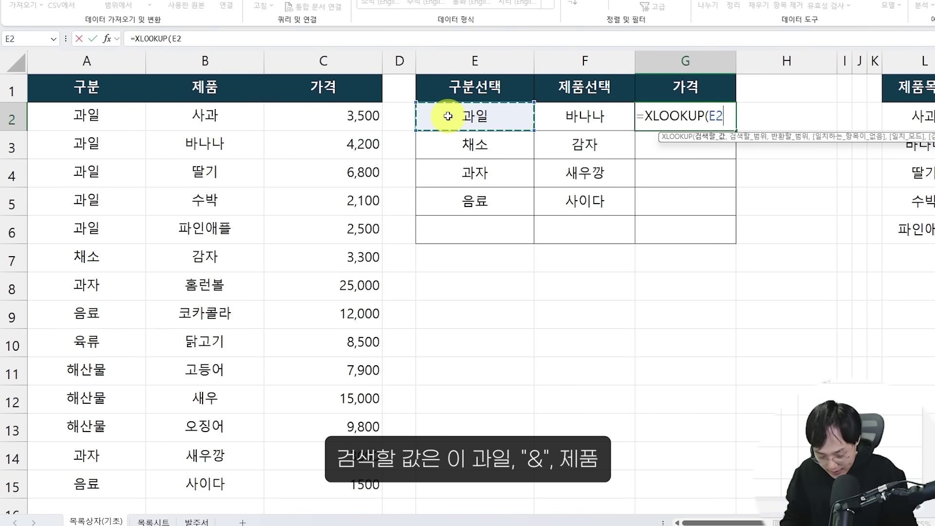
{"action": "type", "text": "&"}
{"action": "left_click", "coordinate": [563, 115]}
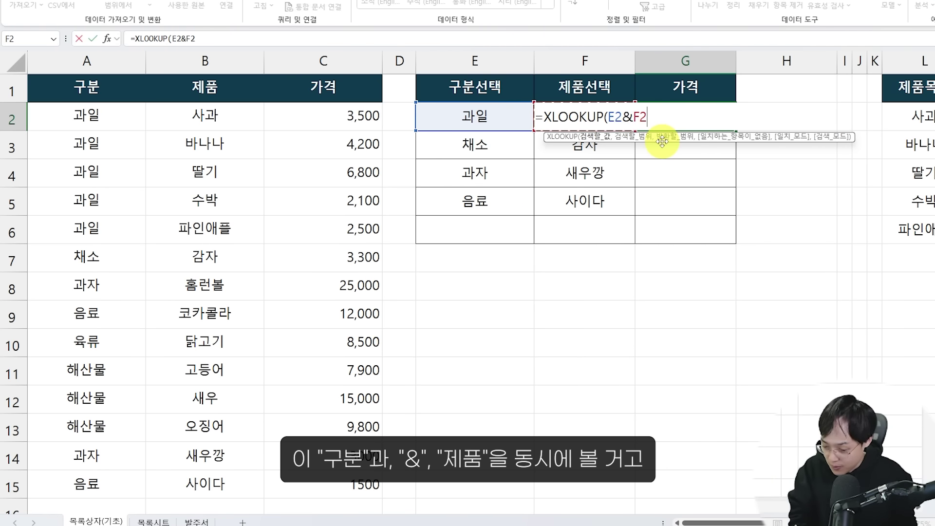
{"action": "type", "text": ","}
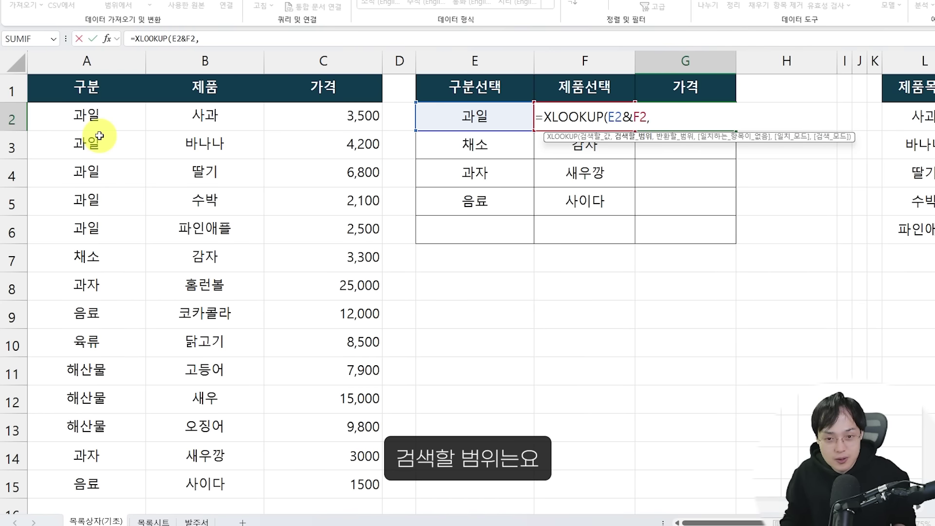
Set the formula's lookup array to the combined category and product ranges A2:A15&B2:B15
{"action": "left_click_drag", "start_coordinate": [82, 117], "coordinate": [113, 402]}
{"action": "scroll", "coordinate": [115, 402], "scroll_direction": "up", "scroll_amount": 1}
{"action": "type", "text": "&"}
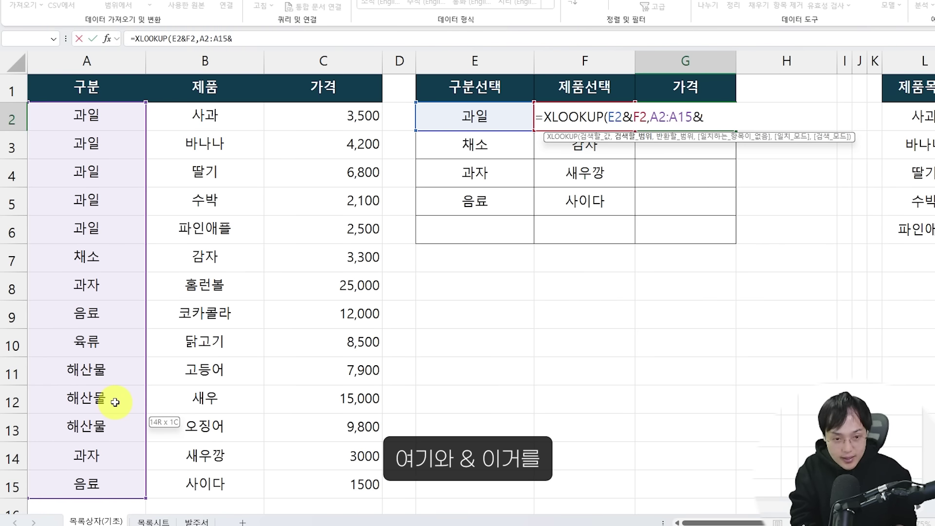
{"action": "left_click_drag", "start_coordinate": [202, 118], "coordinate": [215, 483]}
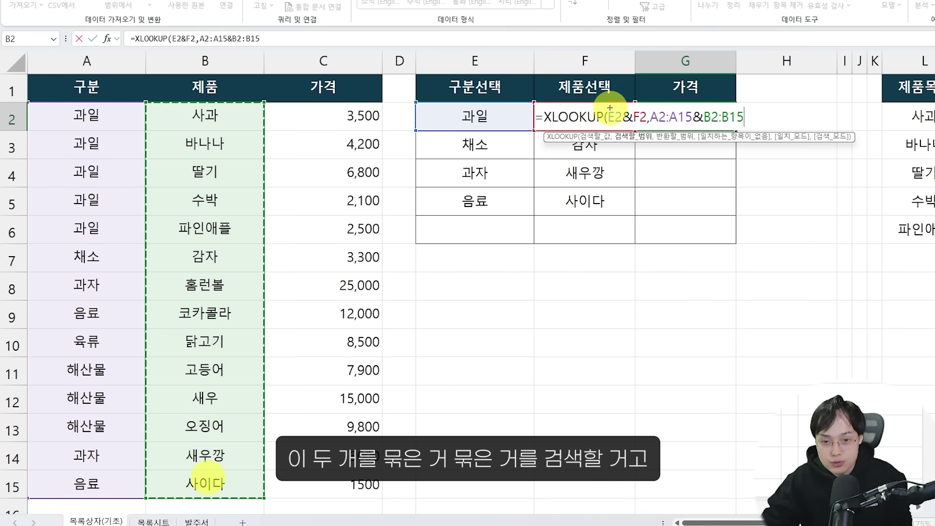
{"action": "left_click_drag", "start_coordinate": [607, 108], "coordinate": [645, 131]}
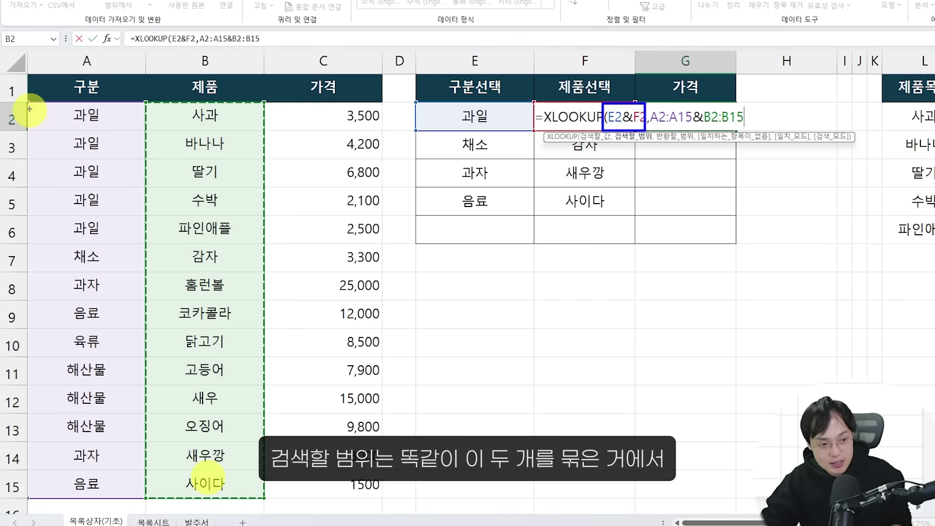
{"action": "mouse_move", "coordinate": [34, 100]}
{"action": "left_mouse_down"}
{"action": "mouse_move", "coordinate": [73, 119]}
{"action": "mouse_move", "coordinate": [240, 303]}
{"action": "mouse_move", "coordinate": [271, 495]}
{"action": "mouse_move", "coordinate": [257, 501]}
{"action": "left_mouse_up"}
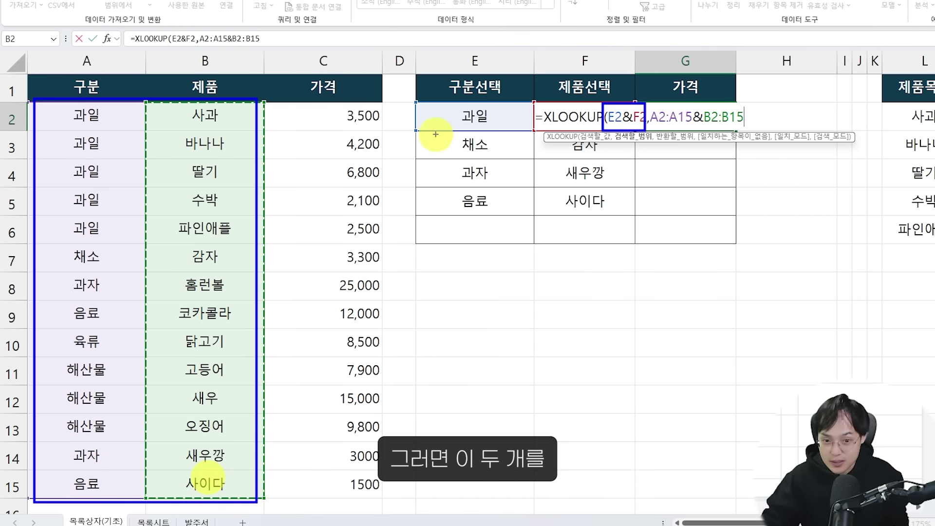
{"action": "mouse_move", "coordinate": [502, 144]}
{"action": "left_mouse_down"}
{"action": "mouse_move", "coordinate": [453, 81]}
{"action": "mouse_move", "coordinate": [479, 138]}
{"action": "left_mouse_up"}
{"action": "mouse_move", "coordinate": [575, 128]}
{"action": "left_mouse_down"}
{"action": "mouse_move", "coordinate": [549, 72]}
{"action": "mouse_move", "coordinate": [589, 136]}
{"action": "left_mouse_up"}
{"action": "mouse_move", "coordinate": [546, 106]}
{"action": "left_mouse_down"}
{"action": "mouse_move", "coordinate": [501, 51]}
{"action": "mouse_move", "coordinate": [381, 92]}
{"action": "left_mouse_up"}
{"action": "mouse_move", "coordinate": [380, 58]}
{"action": "left_mouse_down"}
{"action": "mouse_move", "coordinate": [363, 136]}
{"action": "mouse_move", "coordinate": [423, 98]}
{"action": "left_mouse_up"}
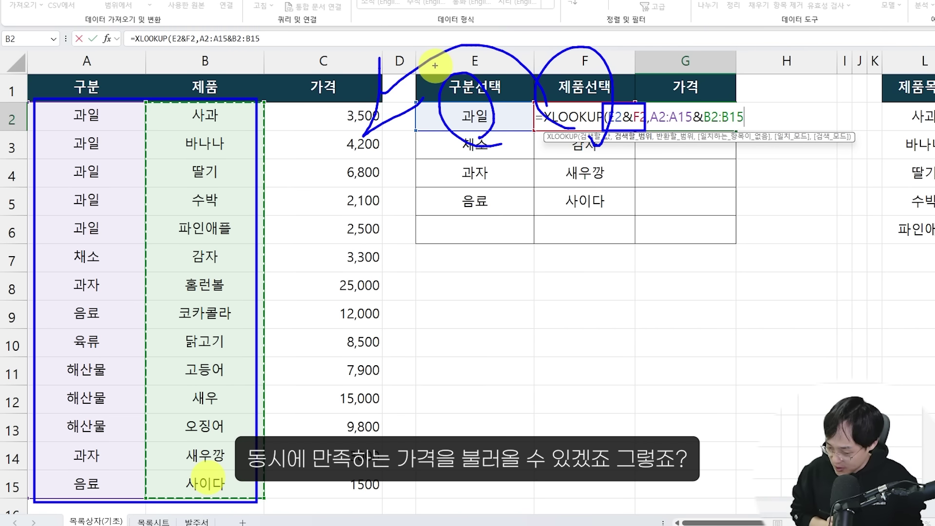
{"action": "key", "text": "Escape"}
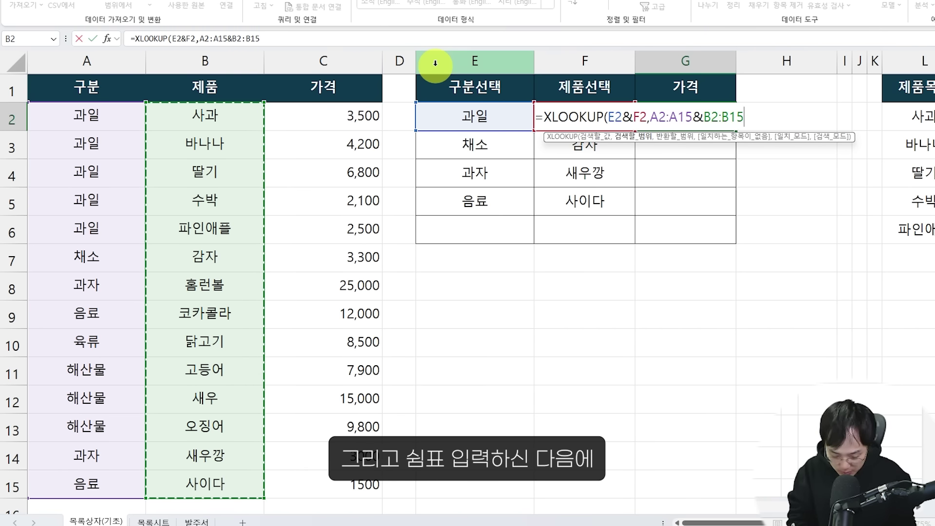
Add the price range C2:C15 as the XLOOKUP return array and close the parenthesis
{"action": "type", "text": ","}
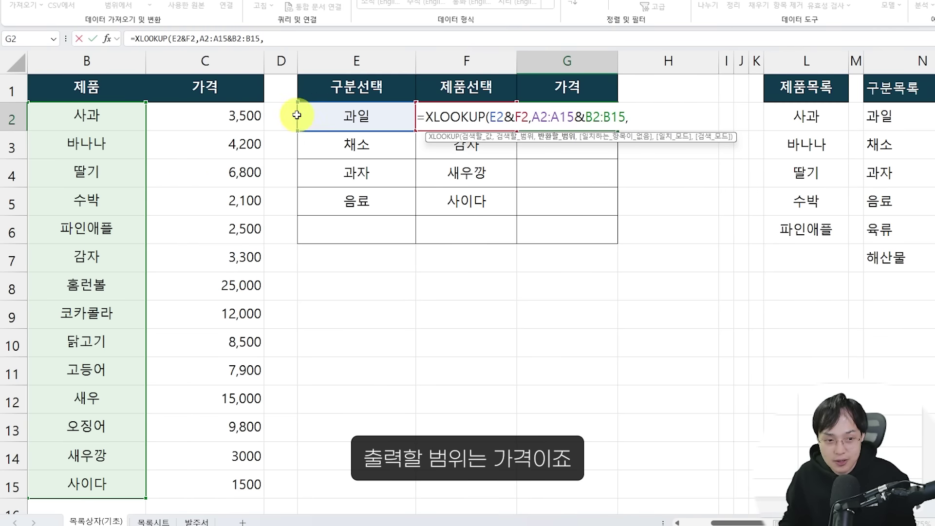
{"action": "scroll", "coordinate": [138, 188], "scroll_direction": "left", "scroll_amount": 1}
{"action": "left_click_drag", "start_coordinate": [307, 122], "coordinate": [313, 475]}
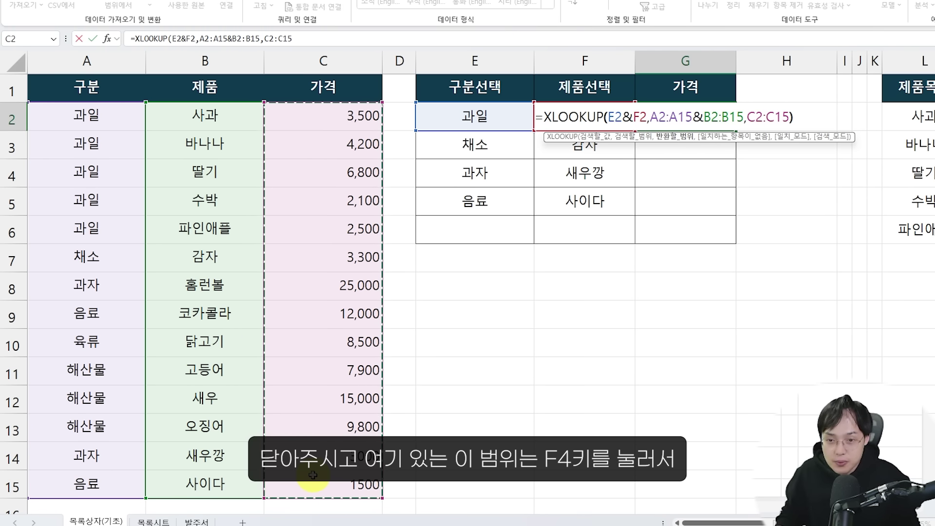
{"action": "scroll", "coordinate": [697, 188], "scroll_direction": "right", "scroll_amount": 1}
{"action": "scroll", "coordinate": [628, 121], "scroll_direction": "left", "scroll_amount": 1}
Make the lookup ranges $A$2:$A$15 and $B$2:$B$15 and return range $C$2:$C$15 absolute in G2's XLOOKUP, and commit the formula
{"action": "left_click", "coordinate": [661, 120]}
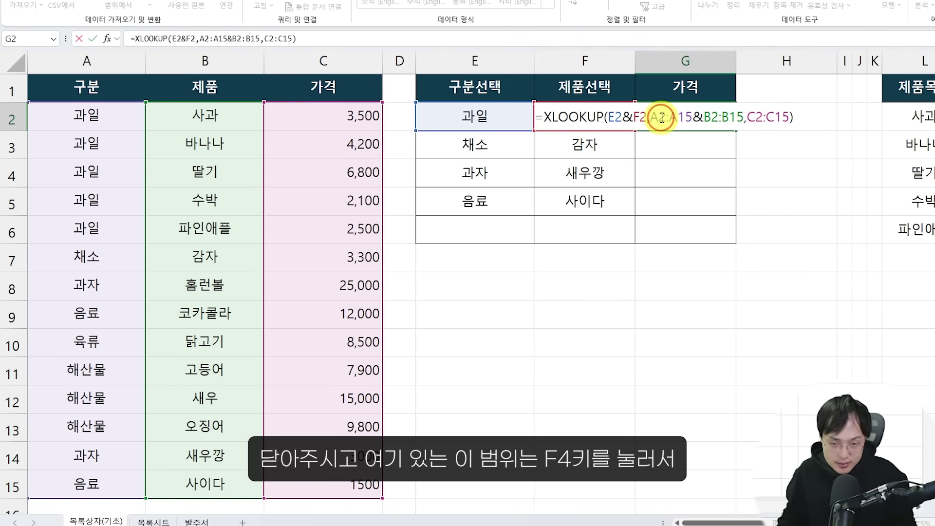
{"action": "key", "text": "F4"}
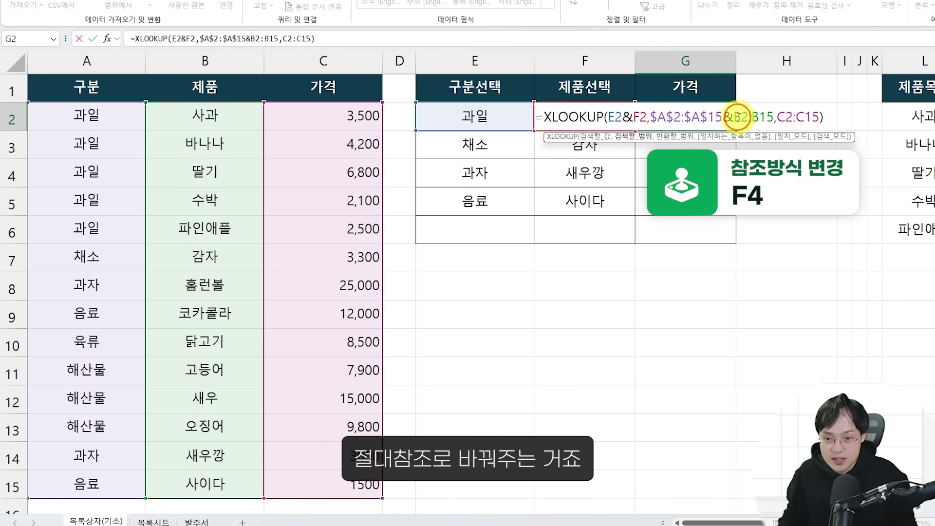
{"action": "left_click", "coordinate": [738, 116]}
{"action": "key", "text": "F4"}
{"action": "left_click", "coordinate": [828, 118]}
{"action": "key", "text": "F4"}
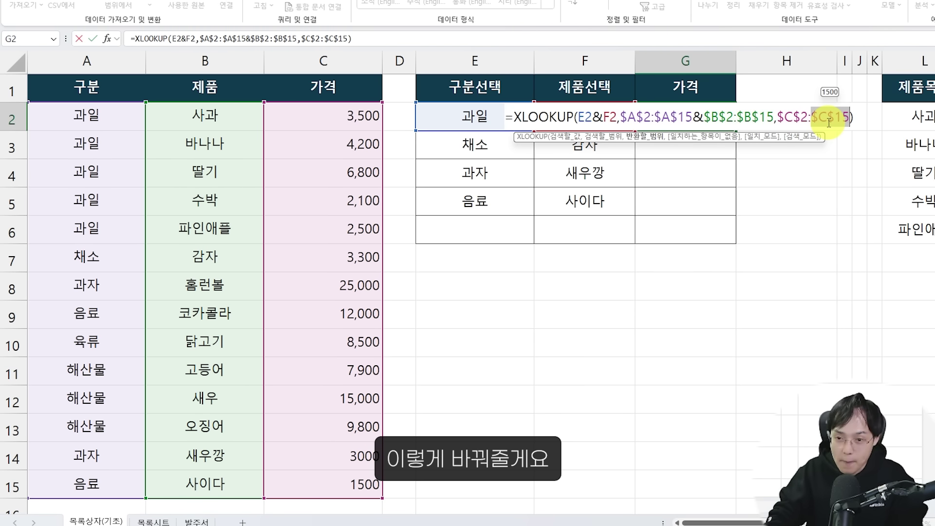
{"action": "key", "text": "Return"}
Fill the XLOOKUP price formula from G2 down through G6
{"action": "left_click", "coordinate": [714, 120]}
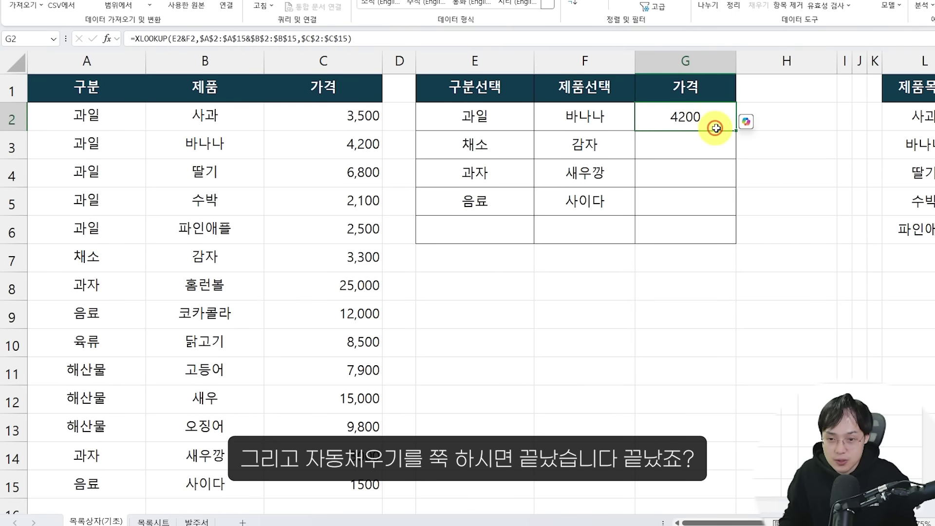
{"action": "left_click_drag", "start_coordinate": [736, 131], "coordinate": [685, 246]}
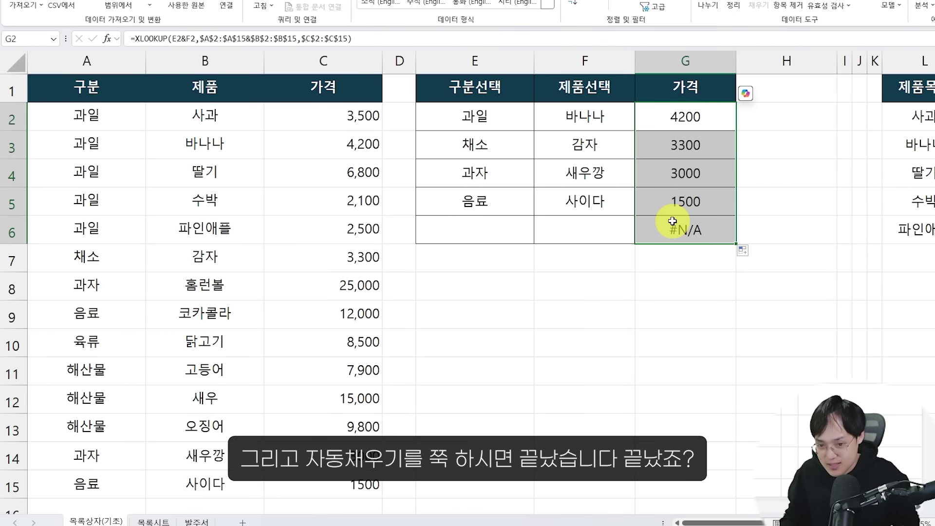
{"action": "left_click", "coordinate": [605, 207]}
Add 0 as the not-found value in the XLOOKUP formula in G2
{"action": "left_click", "coordinate": [663, 126]}
{"action": "double_click", "coordinate": [664, 125]}
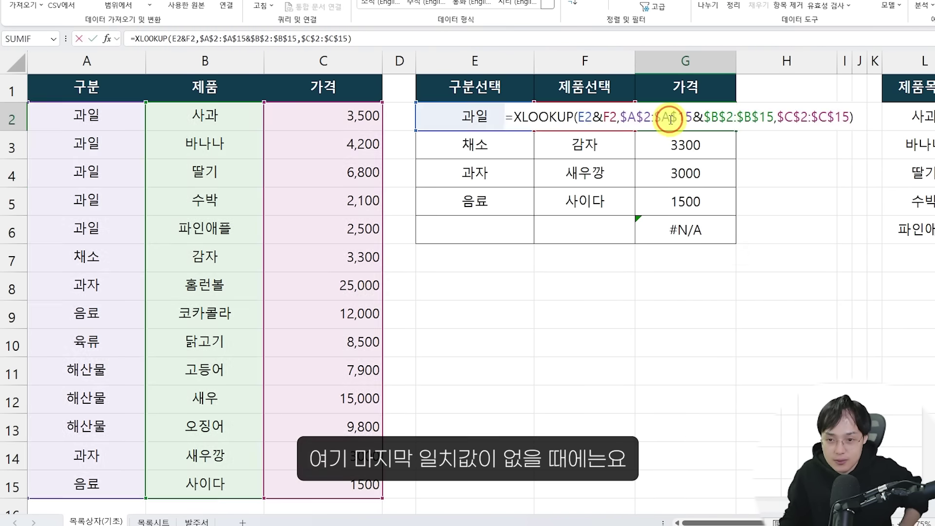
{"action": "left_click", "coordinate": [849, 118]}
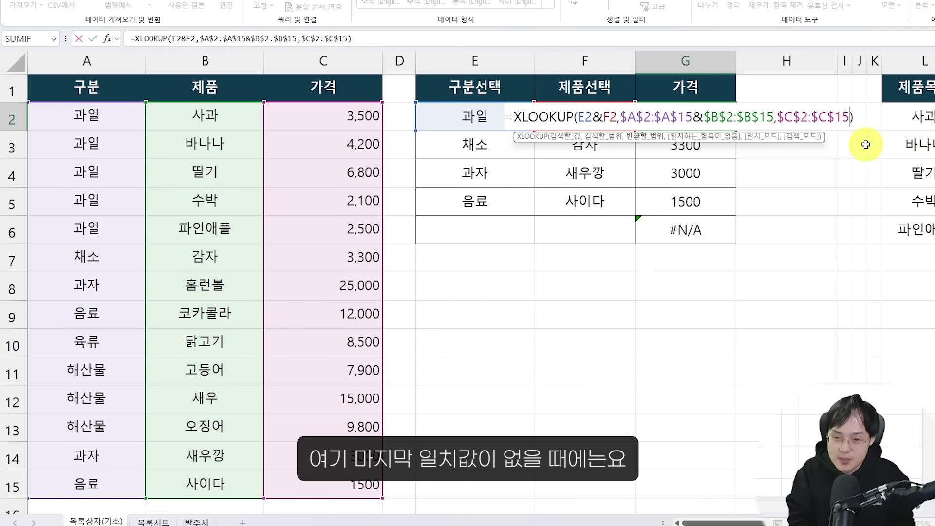
{"action": "type", "text": ",0"}
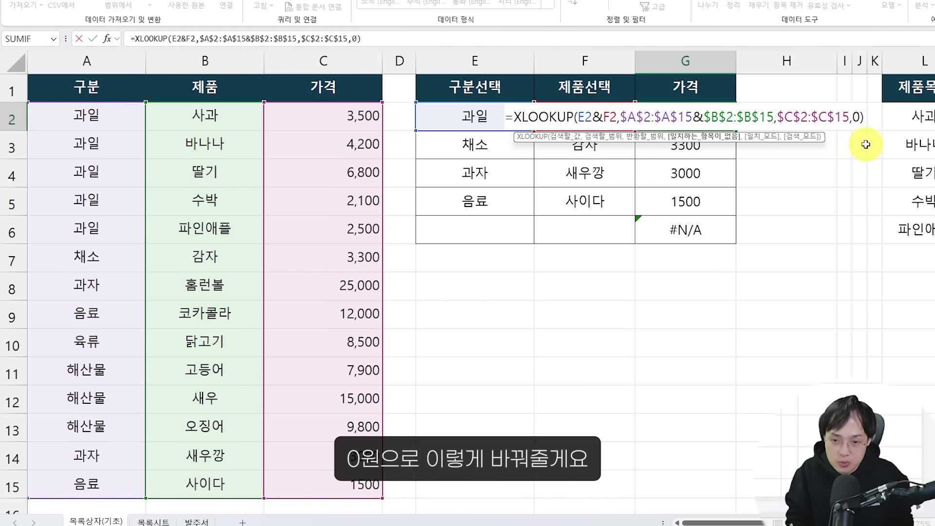
{"action": "key", "text": "Return"}
Copy the updated G2 formula over the price cells down to G6 and review its arguments
{"action": "key", "text": "Up"}
{"action": "key", "text": "ctrl+c"}
{"action": "key", "text": "ctrl+shift+Down"}
{"action": "key", "text": "ctrl+v"}
{"action": "key", "text": "Escape"}
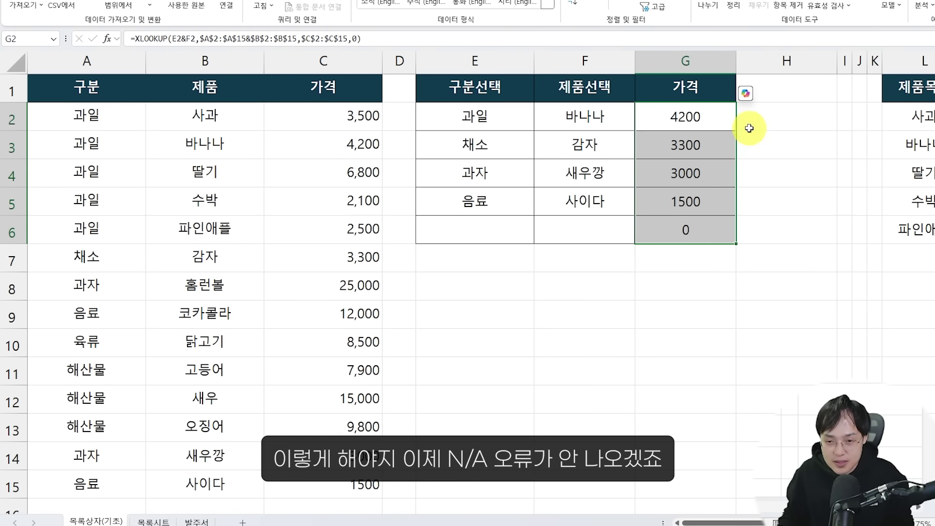
{"action": "double_click", "coordinate": [733, 116]}
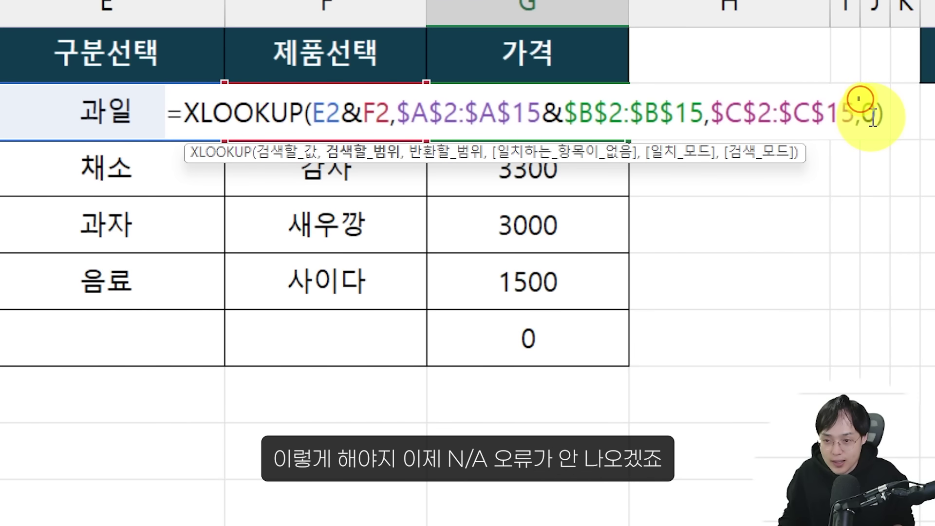
{"action": "key", "text": "Return"}
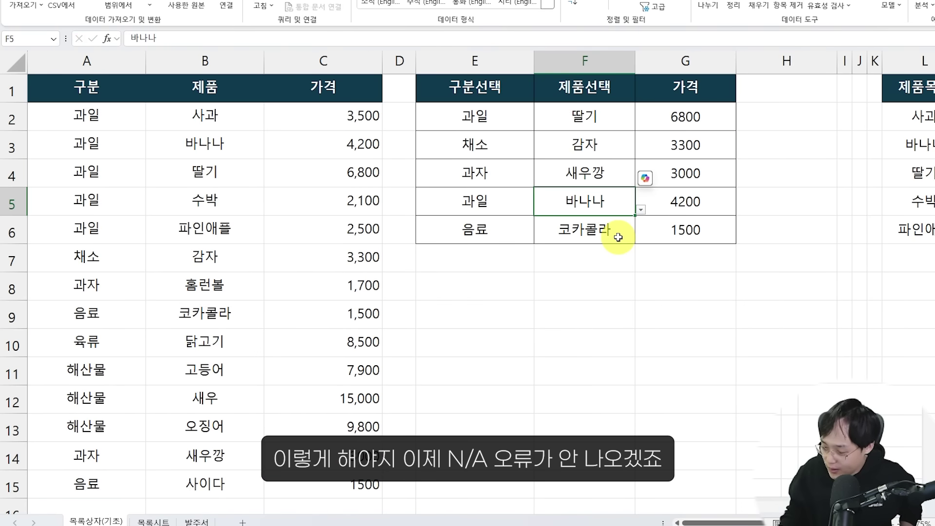
{"action": "left_click", "coordinate": [690, 120]}
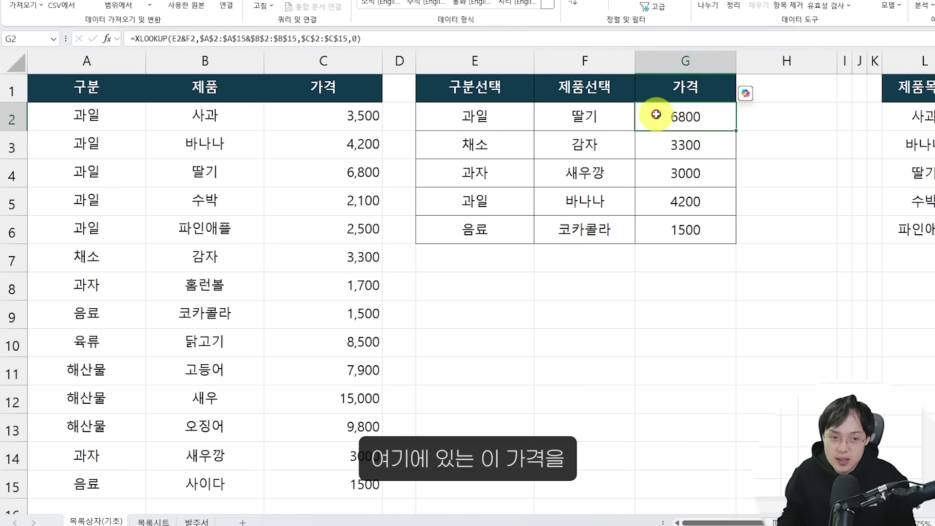
{"action": "mouse_move", "coordinate": [637, 67]}
{"action": "left_mouse_down"}
{"action": "mouse_move", "coordinate": [716, 235]}
{"action": "mouse_move", "coordinate": [740, 241]}
{"action": "left_mouse_up"}
{"action": "key", "text": "Escape"}
{"action": "key", "text": "ctrl+2"}
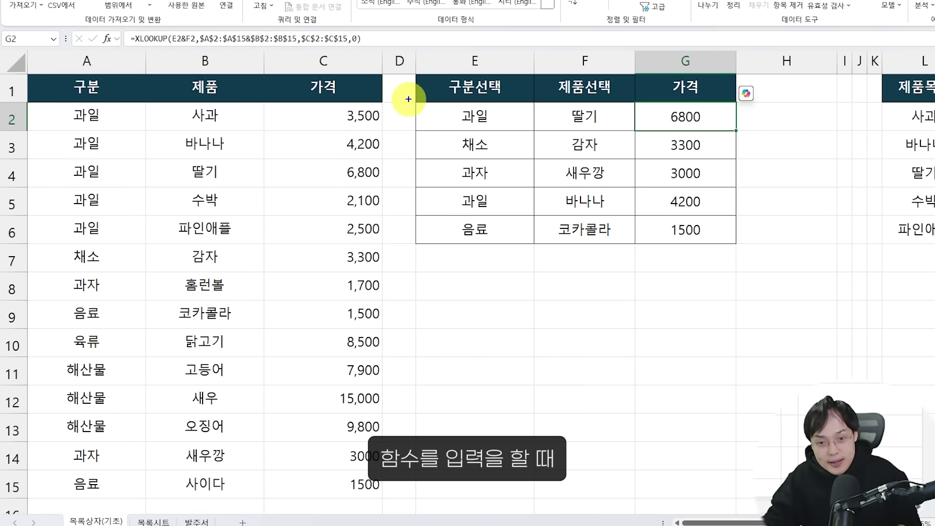
{"action": "mouse_move", "coordinate": [628, 230]}
{"action": "left_mouse_down"}
{"action": "mouse_move", "coordinate": [475, 279]}
{"action": "mouse_move", "coordinate": [418, 66]}
{"action": "mouse_move", "coordinate": [590, 83]}
{"action": "mouse_move", "coordinate": [590, 261]}
{"action": "mouse_move", "coordinate": [581, 251]}
{"action": "left_mouse_up"}
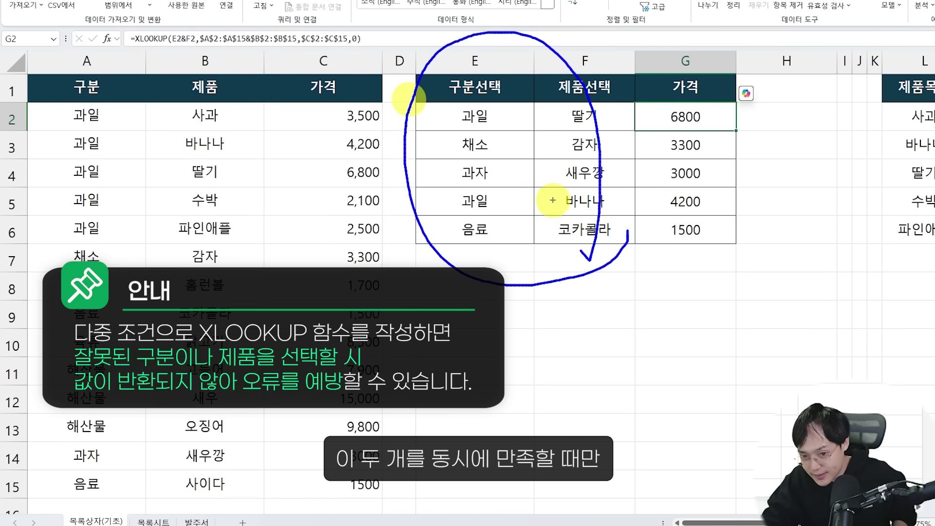
{"action": "mouse_move", "coordinate": [537, 180]}
{"action": "left_mouse_down"}
{"action": "mouse_move", "coordinate": [668, 141]}
{"action": "mouse_move", "coordinate": [667, 184]}
{"action": "left_mouse_up"}
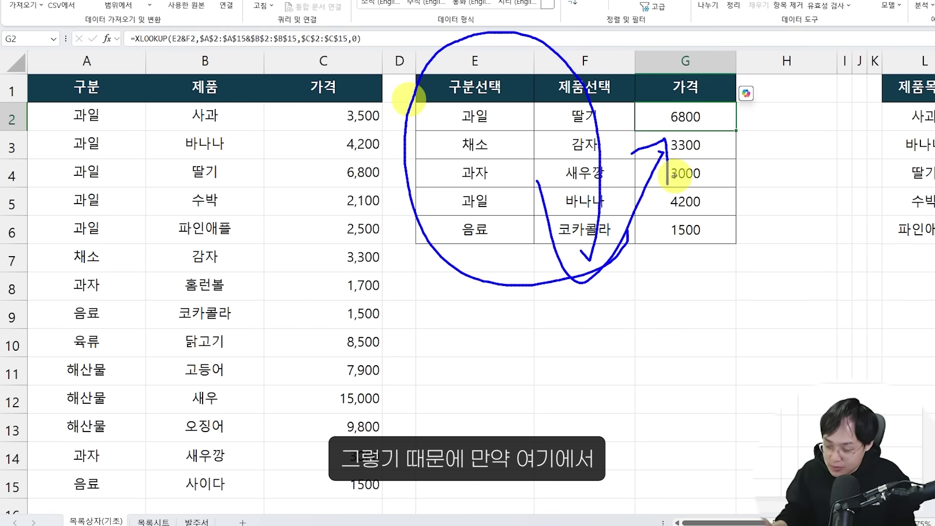
{"action": "key", "text": "Escape"}
Choose 과일 as the category in E4, next to the product 새우깡, to test the lookup with a mismatched pair
{"action": "left_click", "coordinate": [596, 173]}
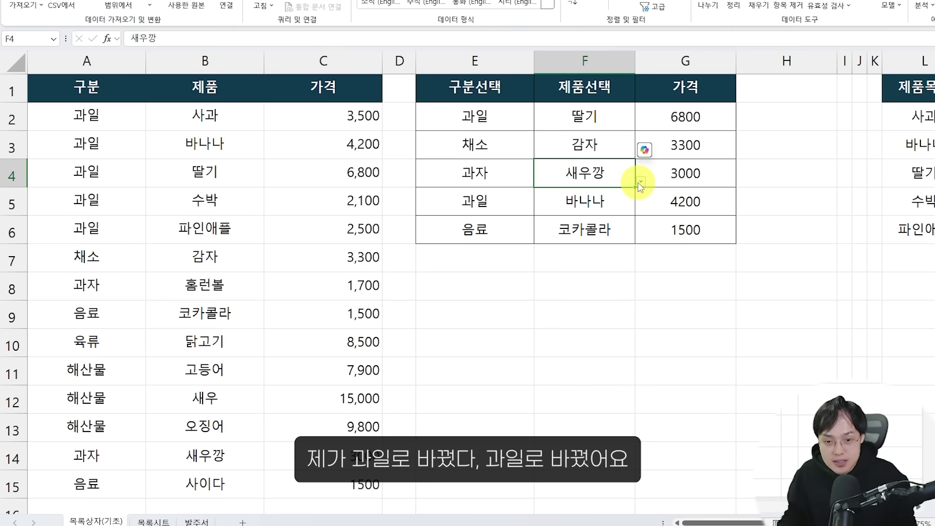
{"action": "left_click", "coordinate": [521, 179]}
{"action": "left_click", "coordinate": [540, 182]}
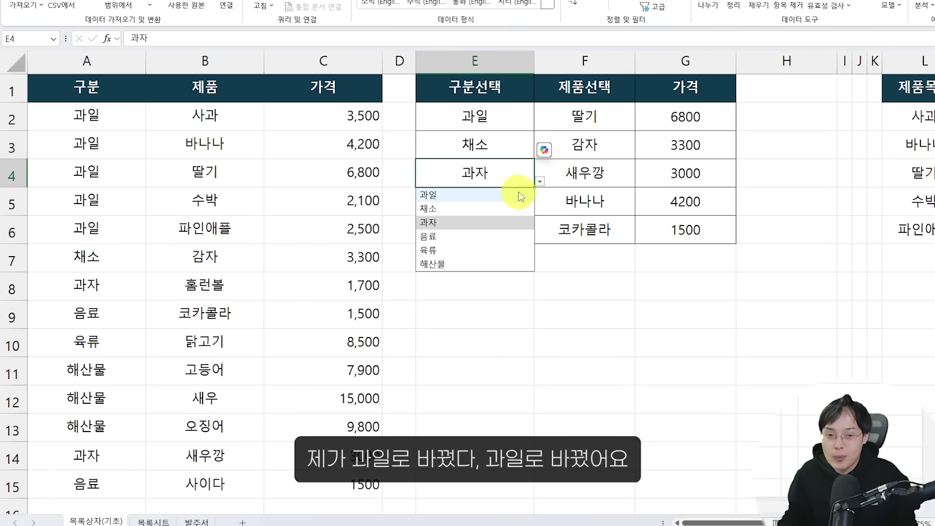
{"action": "left_click", "coordinate": [518, 193]}
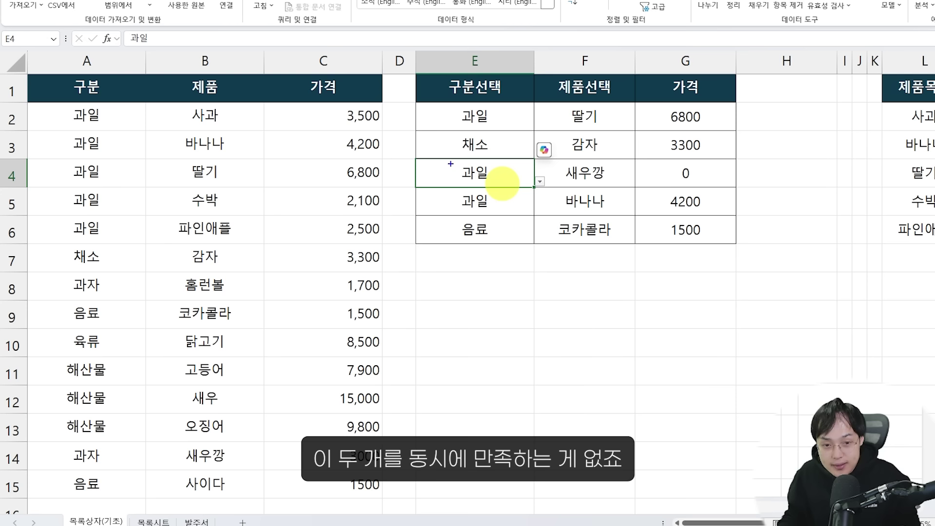
{"action": "mouse_move", "coordinate": [431, 157]}
{"action": "left_mouse_down"}
{"action": "mouse_move", "coordinate": [521, 186]}
{"action": "mouse_move", "coordinate": [609, 184]}
{"action": "left_mouse_up"}
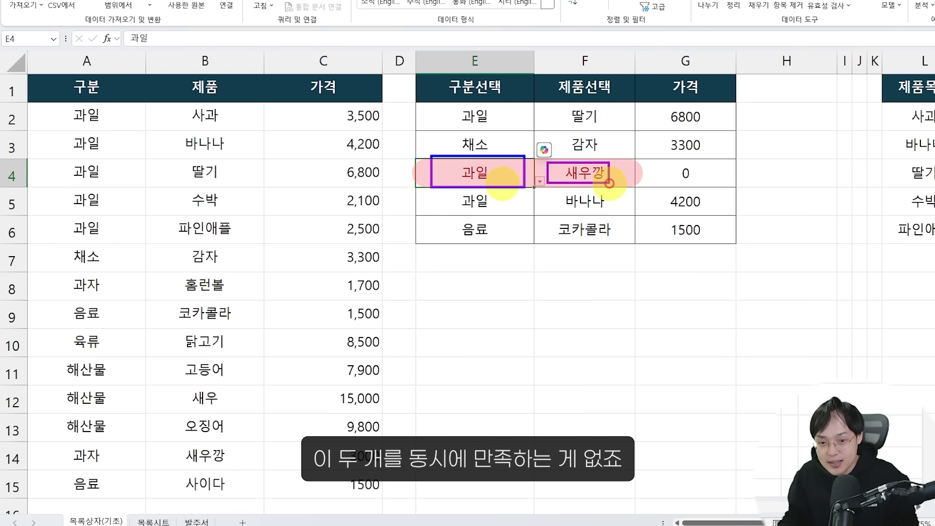
{"action": "mouse_move", "coordinate": [52, 91]}
{"action": "left_mouse_down"}
{"action": "mouse_move", "coordinate": [177, 200]}
{"action": "mouse_move", "coordinate": [336, 396]}
{"action": "mouse_move", "coordinate": [312, 387]}
{"action": "left_mouse_up"}
{"action": "mouse_move", "coordinate": [601, 214]}
{"action": "left_mouse_down"}
{"action": "mouse_move", "coordinate": [553, 173]}
{"action": "mouse_move", "coordinate": [627, 195]}
{"action": "left_mouse_up"}
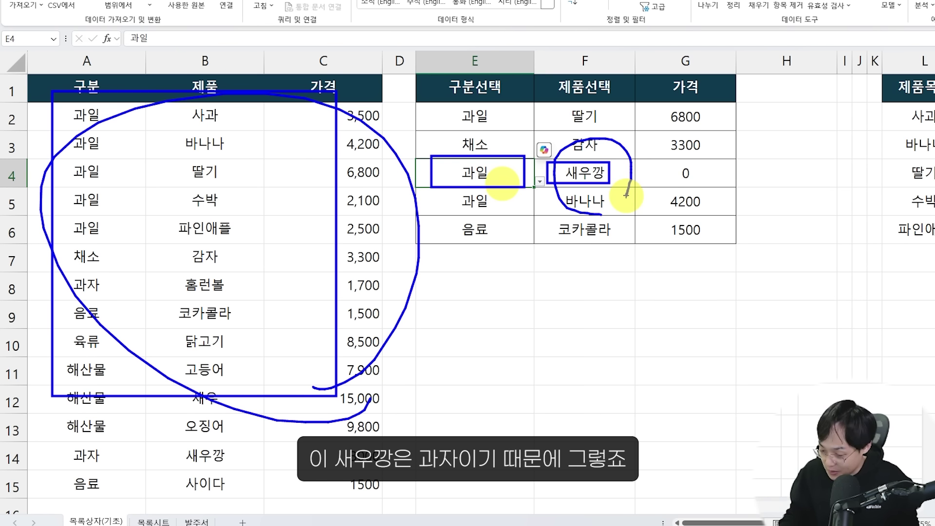
{"action": "mouse_move", "coordinate": [639, 155]}
{"action": "left_mouse_down"}
{"action": "mouse_move", "coordinate": [697, 189]}
{"action": "mouse_move", "coordinate": [719, 190]}
{"action": "left_mouse_up"}
{"action": "left_click_drag", "start_coordinate": [698, 145], "coordinate": [676, 190]}
{"action": "left_click_drag", "start_coordinate": [668, 152], "coordinate": [703, 184]}
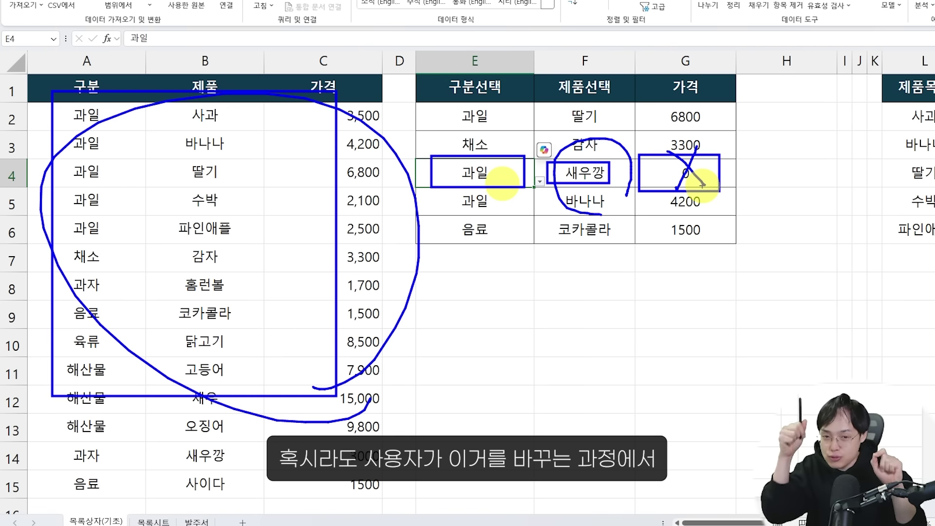
{"action": "key", "text": "Escape"}
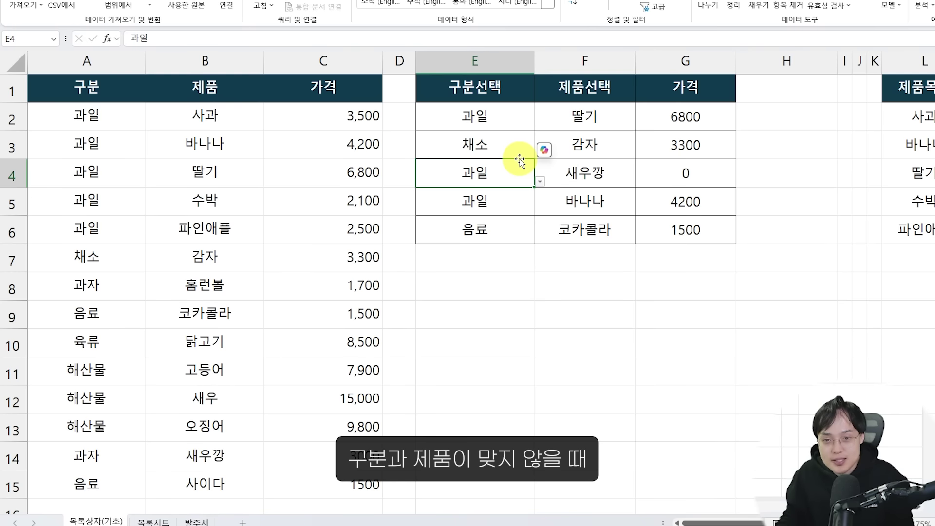
{"action": "mouse_move", "coordinate": [429, 62]}
{"action": "left_mouse_down"}
{"action": "mouse_move", "coordinate": [631, 218]}
{"action": "mouse_move", "coordinate": [634, 241]}
{"action": "left_mouse_up"}
{"action": "mouse_move", "coordinate": [713, 186]}
{"action": "left_mouse_down"}
{"action": "mouse_move", "coordinate": [717, 153]}
{"action": "mouse_move", "coordinate": [755, 185]}
{"action": "left_mouse_up"}
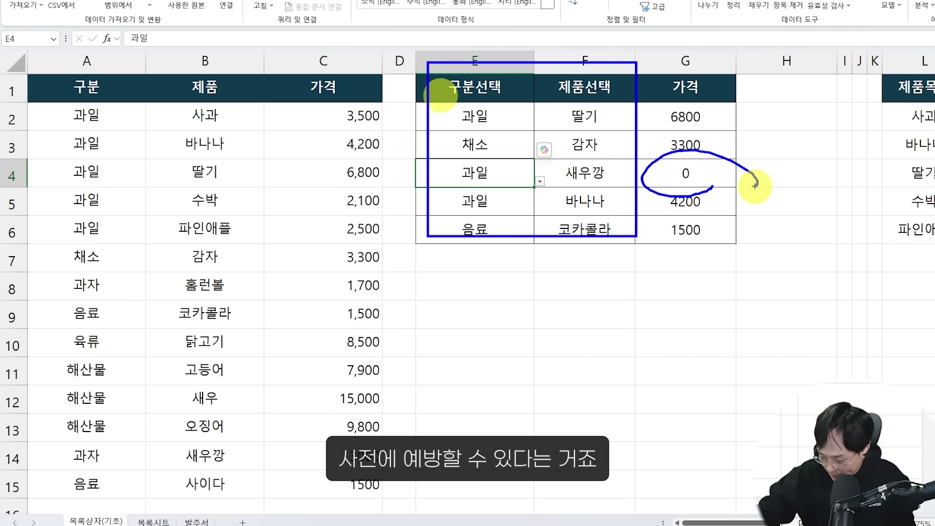
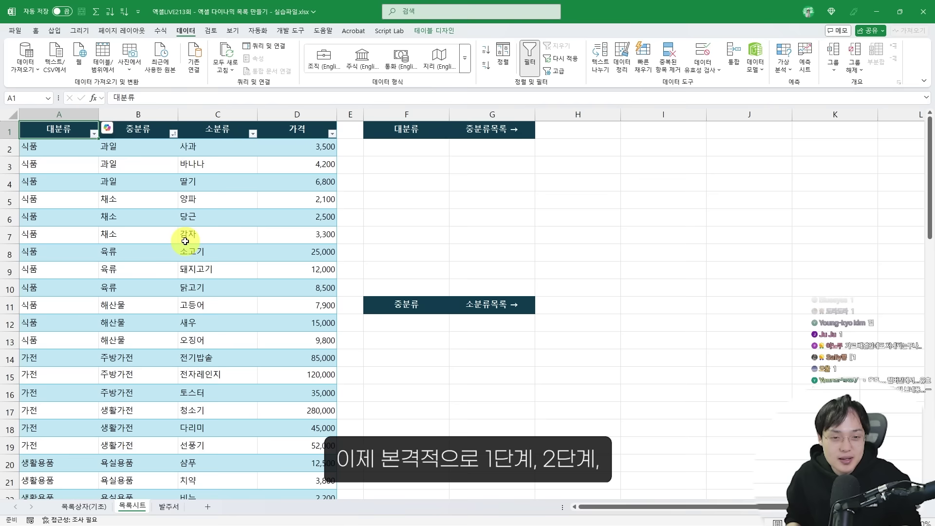
{"action": "scroll", "coordinate": [253, 232], "scroll_direction": "down", "scroll_amount": 1}
{"action": "key", "text": "ctrl+2"}
{"action": "left_click_drag", "start_coordinate": [59, 115], "coordinate": [62, 143]}
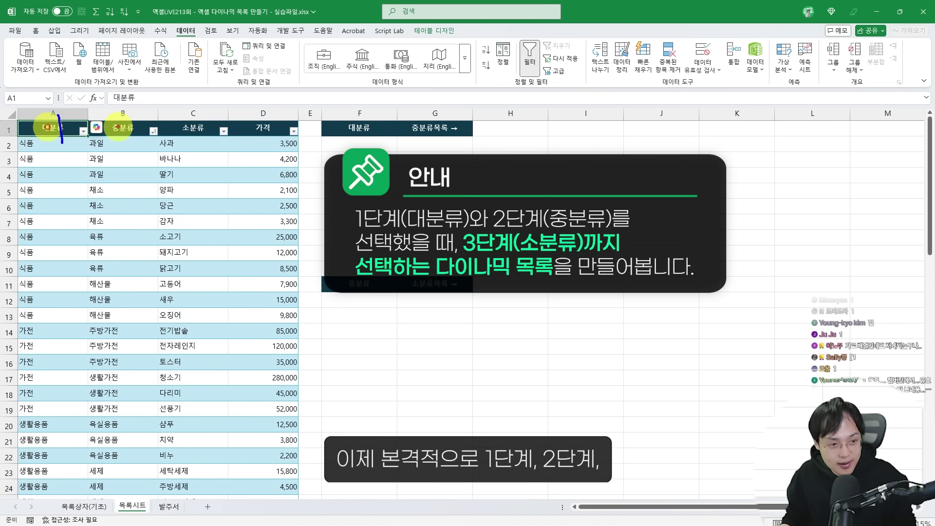
{"action": "left_click_drag", "start_coordinate": [179, 104], "coordinate": [184, 116]}
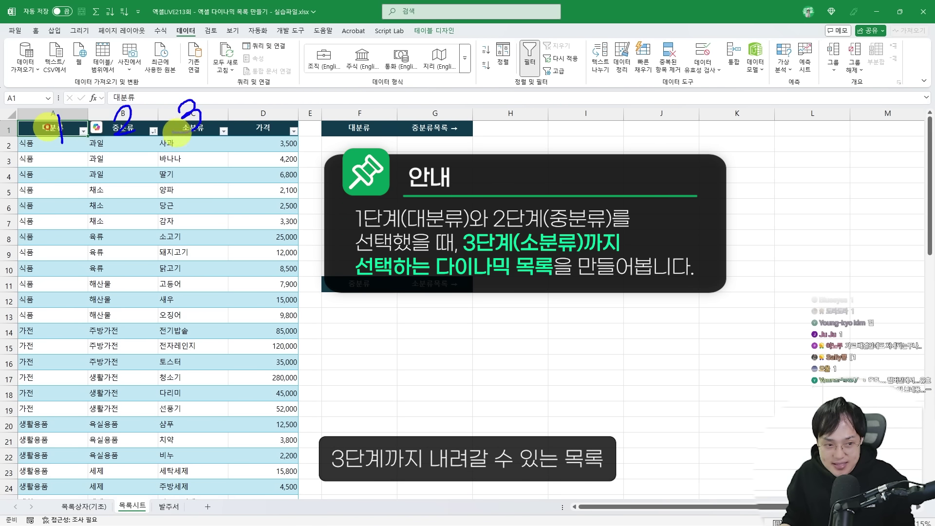
{"action": "left_click_drag", "start_coordinate": [85, 133], "coordinate": [173, 115]}
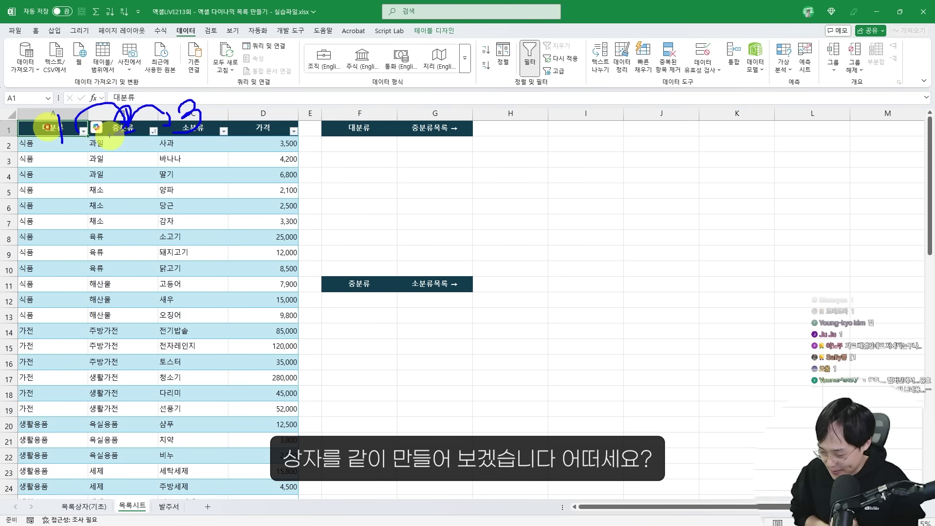
{"action": "mouse_move", "coordinate": [324, 105]}
{"action": "left_mouse_down"}
{"action": "mouse_move", "coordinate": [470, 235]}
{"action": "mouse_move", "coordinate": [475, 264]}
{"action": "left_mouse_up"}
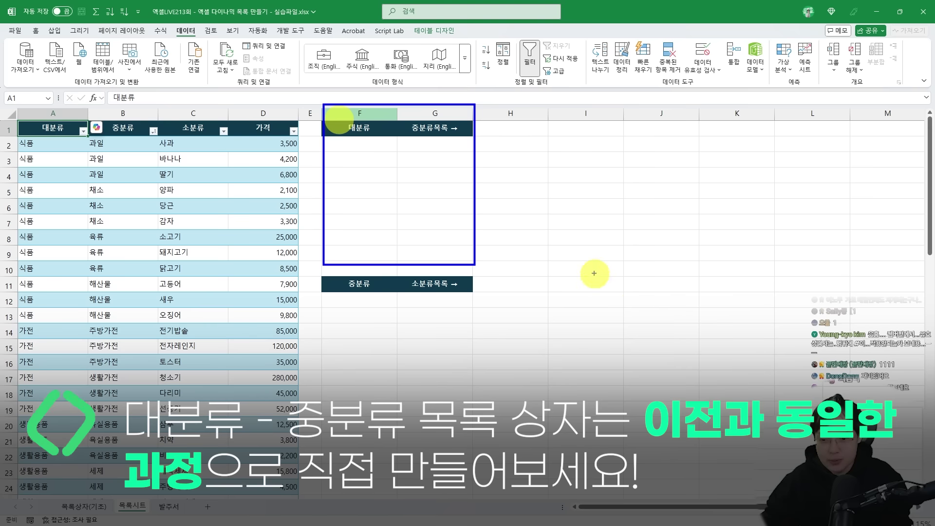
{"action": "left_click_drag", "start_coordinate": [595, 267], "coordinate": [600, 304]}
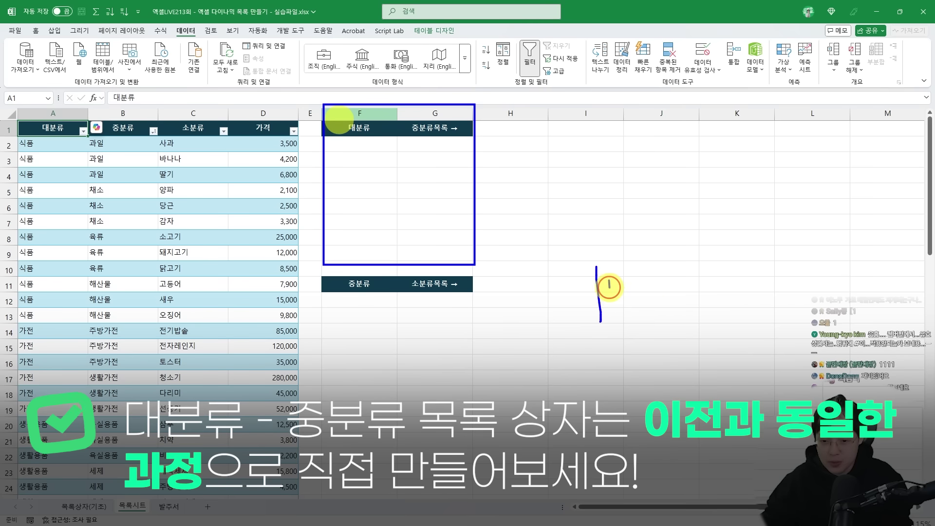
{"action": "left_click_drag", "start_coordinate": [625, 274], "coordinate": [612, 288]}
{"action": "left_click_drag", "start_coordinate": [14, 109], "coordinate": [96, 390]}
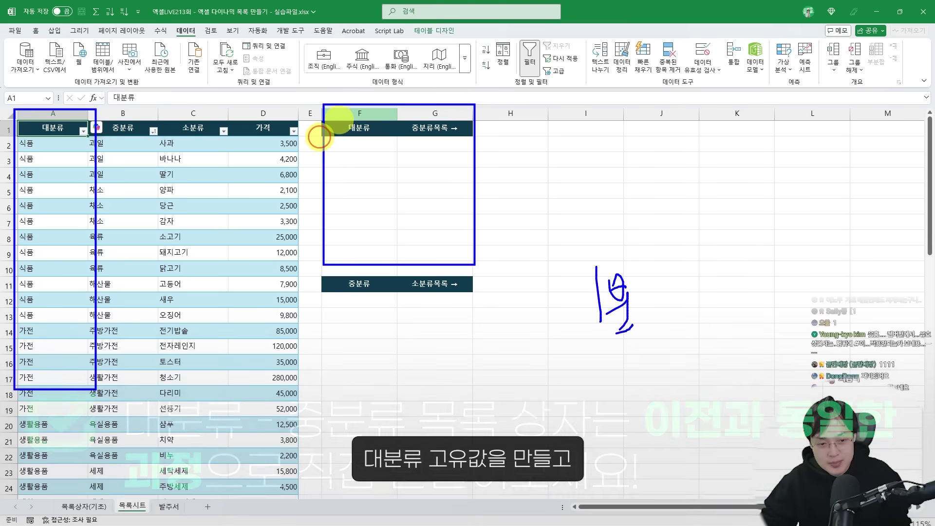
{"action": "mouse_move", "coordinate": [319, 135]}
{"action": "left_mouse_down"}
{"action": "mouse_move", "coordinate": [392, 243]}
{"action": "mouse_move", "coordinate": [458, 228]}
{"action": "left_mouse_up"}
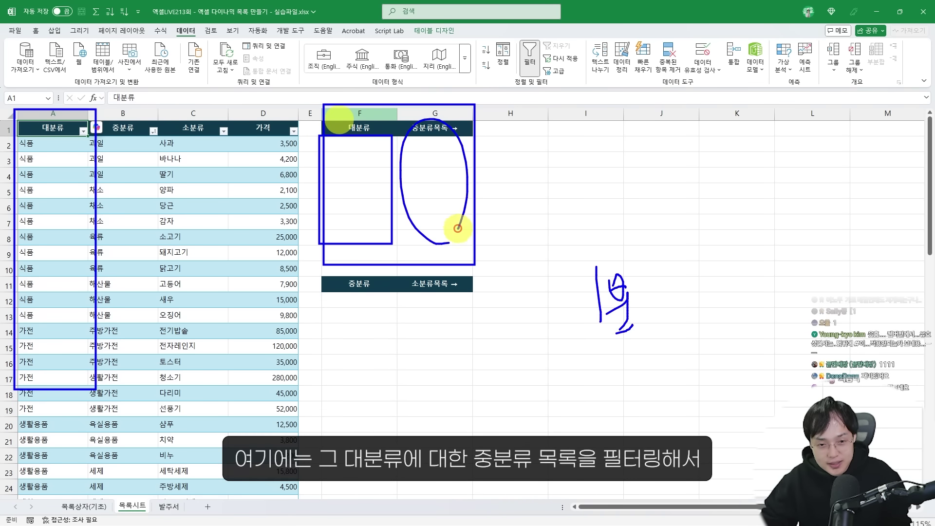
{"action": "mouse_move", "coordinate": [316, 134]}
{"action": "left_mouse_down"}
{"action": "mouse_move", "coordinate": [379, 209]}
{"action": "mouse_move", "coordinate": [341, 132]}
{"action": "left_mouse_up"}
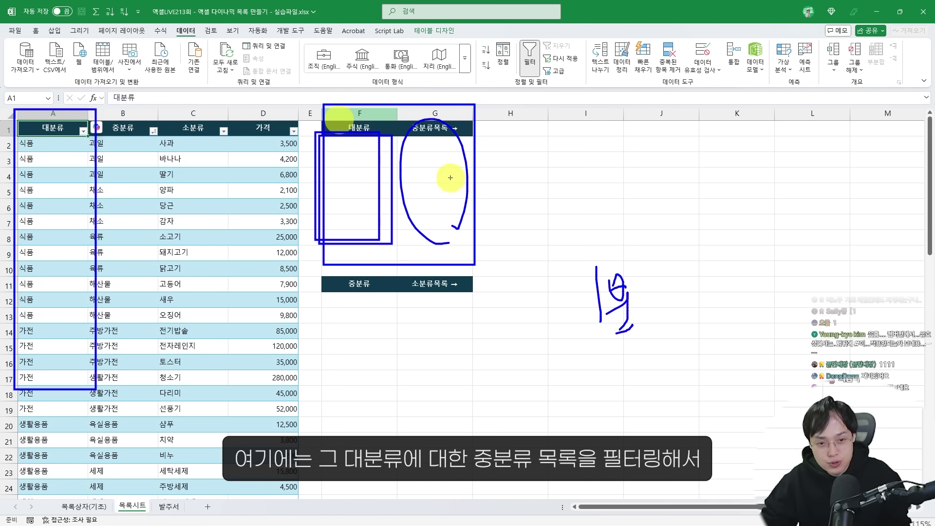
{"action": "mouse_move", "coordinate": [446, 222]}
{"action": "left_mouse_down"}
{"action": "mouse_move", "coordinate": [463, 155]}
{"action": "mouse_move", "coordinate": [457, 214]}
{"action": "left_mouse_up"}
{"action": "mouse_move", "coordinate": [444, 116]}
{"action": "left_mouse_down"}
{"action": "mouse_move", "coordinate": [451, 154]}
{"action": "mouse_move", "coordinate": [533, 145]}
{"action": "left_mouse_up"}
{"action": "left_click_drag", "start_coordinate": [519, 129], "coordinate": [534, 143]}
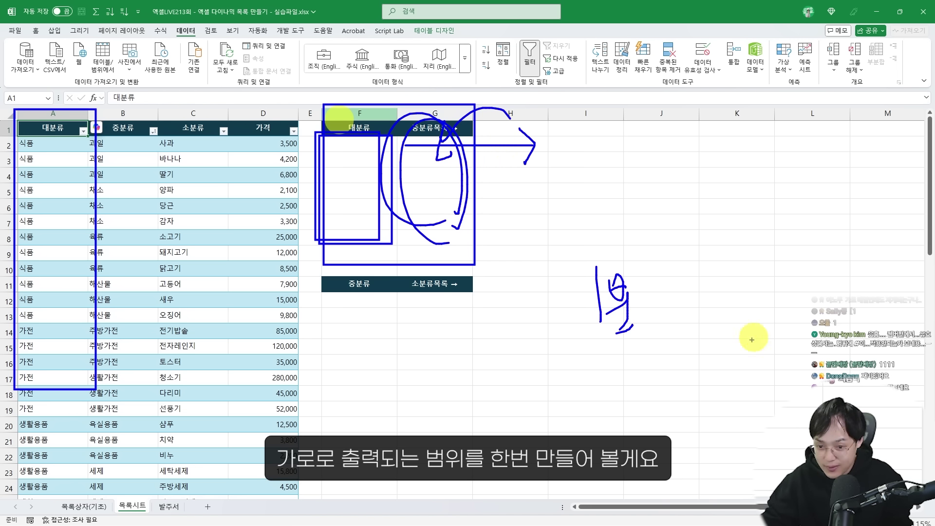
{"action": "mouse_move", "coordinate": [643, 369]}
{"action": "left_mouse_down"}
{"action": "mouse_move", "coordinate": [560, 244]}
{"action": "mouse_move", "coordinate": [646, 389]}
{"action": "left_mouse_up"}
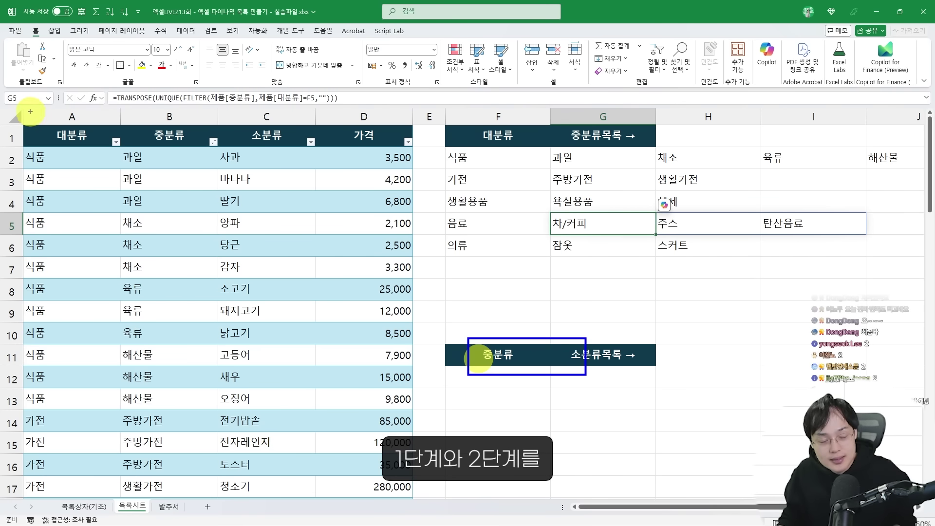
{"action": "mouse_move", "coordinate": [30, 112]}
{"action": "left_mouse_down"}
{"action": "mouse_move", "coordinate": [184, 250]}
{"action": "mouse_move", "coordinate": [203, 293]}
{"action": "mouse_move", "coordinate": [217, 381]}
{"action": "left_mouse_up"}
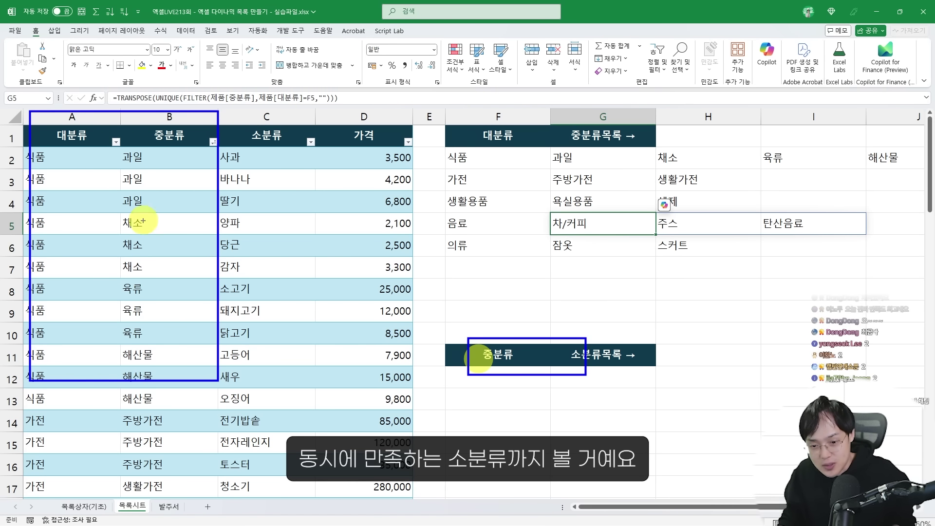
{"action": "mouse_move", "coordinate": [658, 389]}
{"action": "left_mouse_down"}
{"action": "mouse_move", "coordinate": [595, 414]}
{"action": "mouse_move", "coordinate": [714, 349]}
{"action": "mouse_move", "coordinate": [697, 409]}
{"action": "left_mouse_up"}
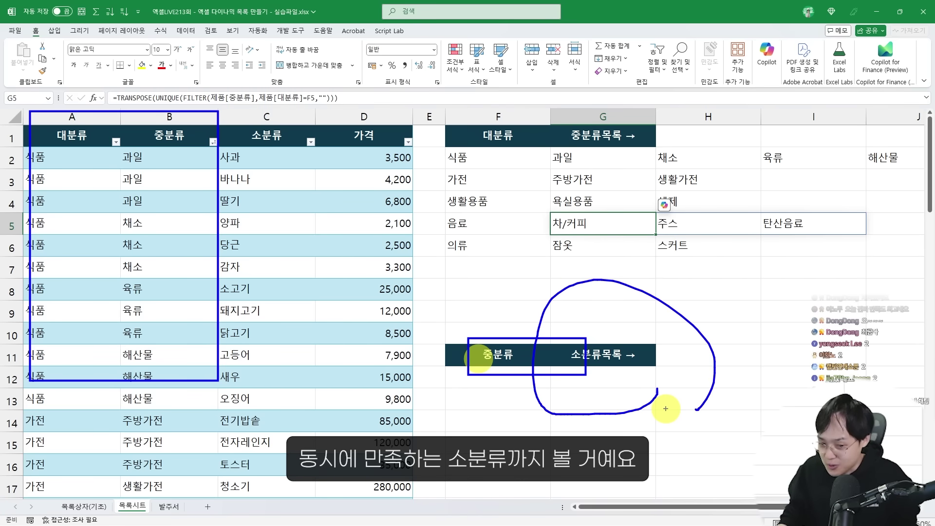
{"action": "key", "text": "Escape"}
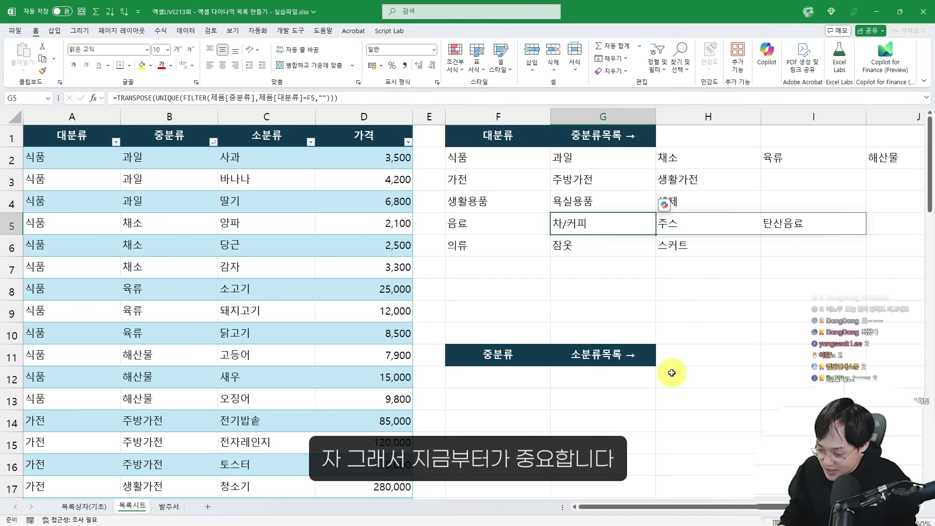
Enter =UNIQUE(제품[중분류]) in F12, below the 중분류 header, to list the unique subcategories
{"action": "scroll", "coordinate": [670, 372], "scroll_direction": "down", "scroll_amount": 1}
{"action": "left_click", "coordinate": [520, 320]}
{"action": "scroll", "coordinate": [521, 320], "scroll_direction": "up", "scroll_amount": 1}
{"action": "scroll", "coordinate": [521, 320], "scroll_direction": "down", "scroll_amount": 1, "text": "ctrl"}
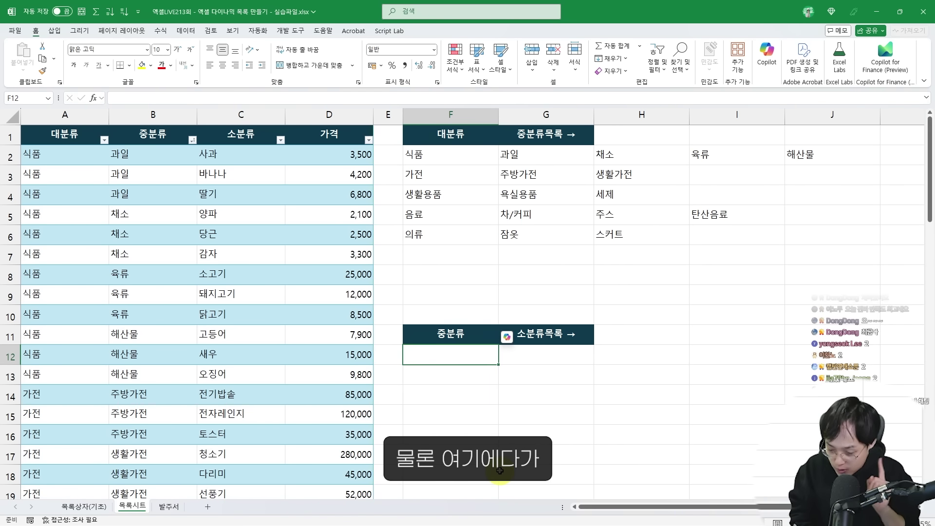
{"action": "type", "text": "="}
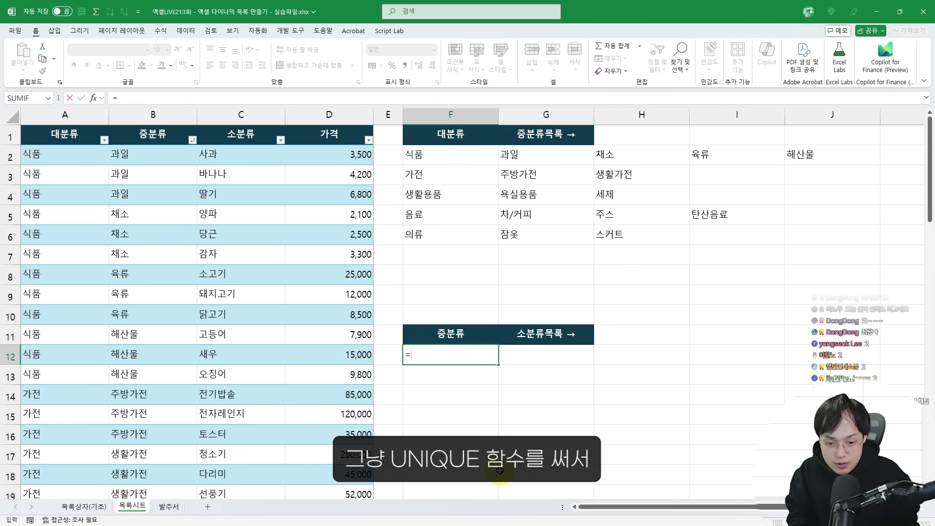
{"action": "type", "text": "UNIQUE("}
{"action": "left_click", "coordinate": [134, 157]}
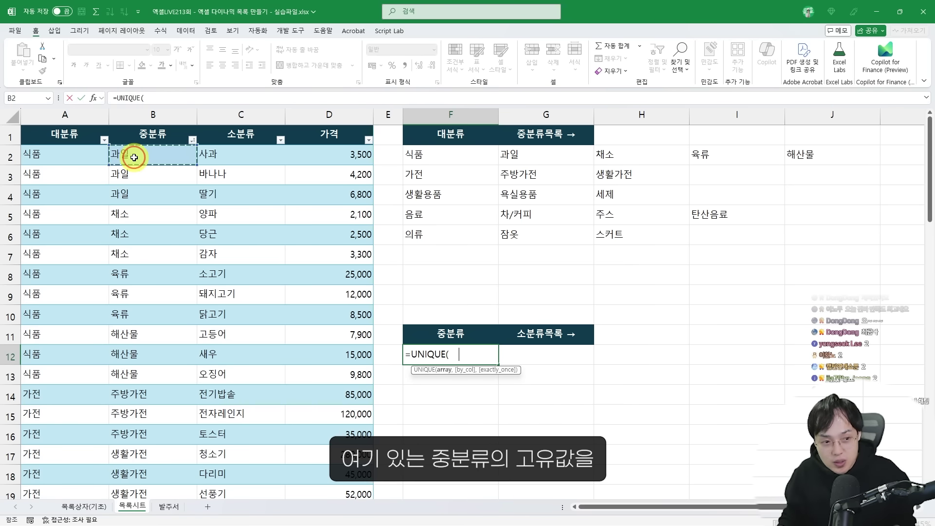
{"action": "key", "text": "ctrl+shift+Down"}
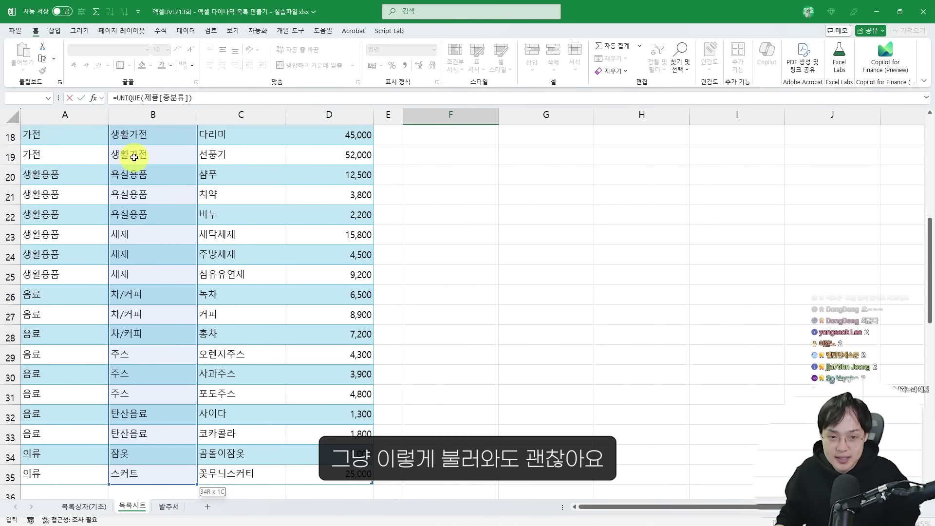
{"action": "type", "text": ")"}
{"action": "key", "text": "Return"}
{"action": "scroll", "coordinate": [430, 305], "scroll_direction": "down", "scroll_amount": 4}
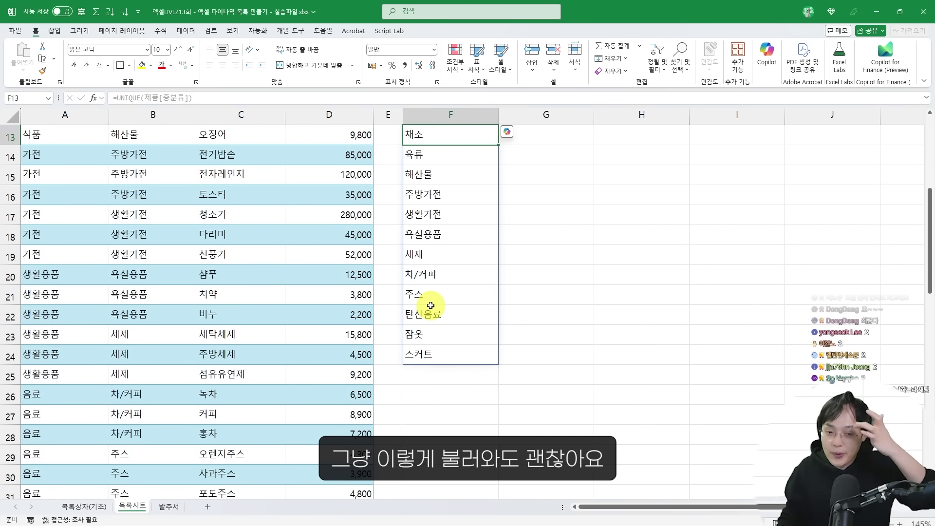
Review the UNIQUE formula in F12 and check its spilled 중분류 list for overlapping values
{"action": "scroll", "coordinate": [430, 305], "scroll_direction": "up", "scroll_amount": 4}
{"action": "double_click", "coordinate": [455, 357]}
{"action": "key", "text": "Escape"}
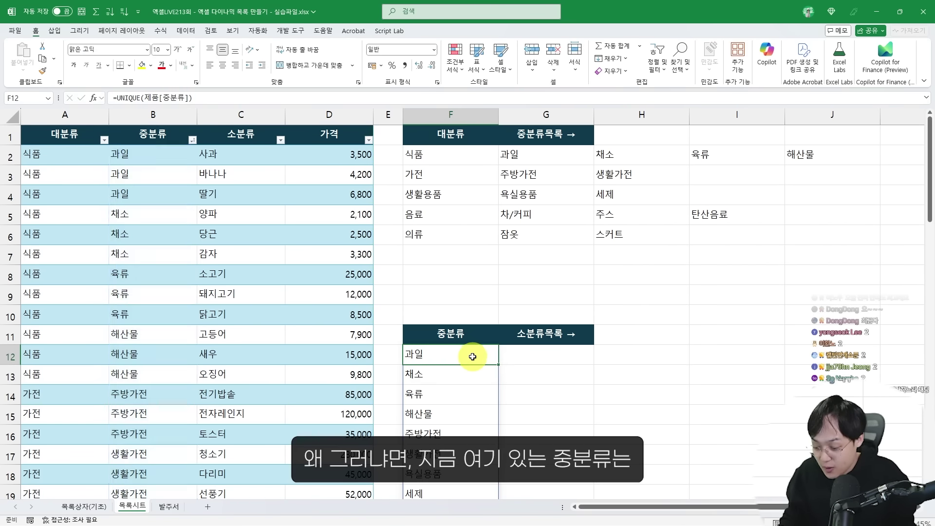
{"action": "scroll", "coordinate": [472, 359], "scroll_direction": "down", "scroll_amount": 2}
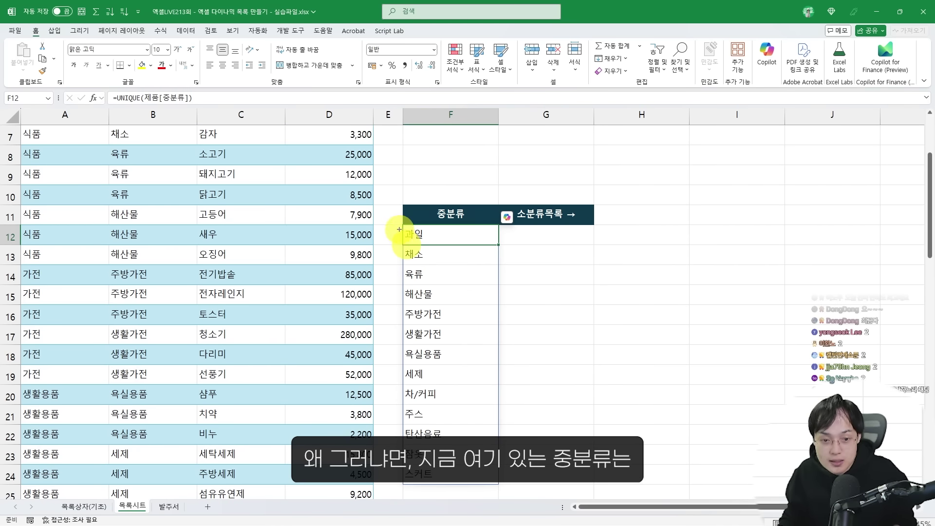
{"action": "mouse_move", "coordinate": [400, 226]}
{"action": "left_mouse_down"}
{"action": "mouse_move", "coordinate": [487, 411]}
{"action": "mouse_move", "coordinate": [486, 470]}
{"action": "left_mouse_up"}
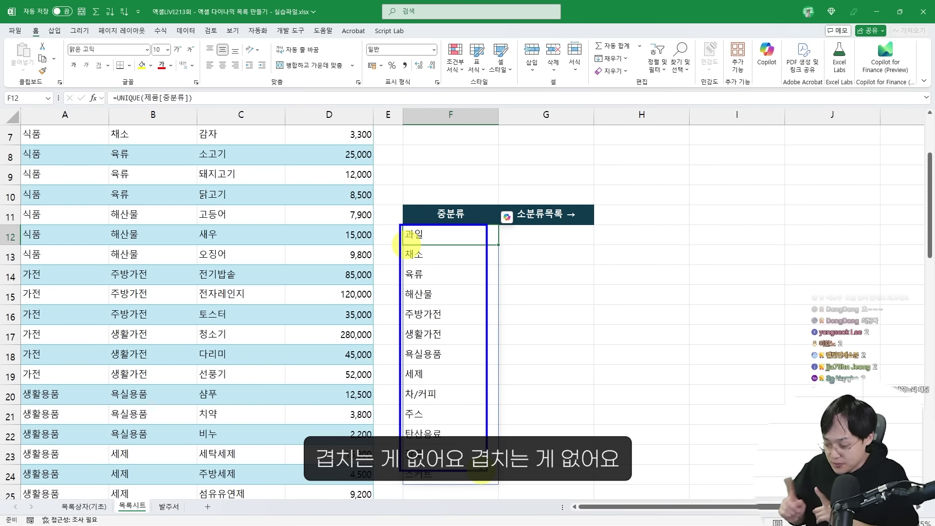
{"action": "key", "text": "Escape"}
Change the 중분류 of 사이다 and 코카콜라 in B32:B33 to 주스
{"action": "scroll", "coordinate": [271, 334], "scroll_direction": "down", "scroll_amount": 7}
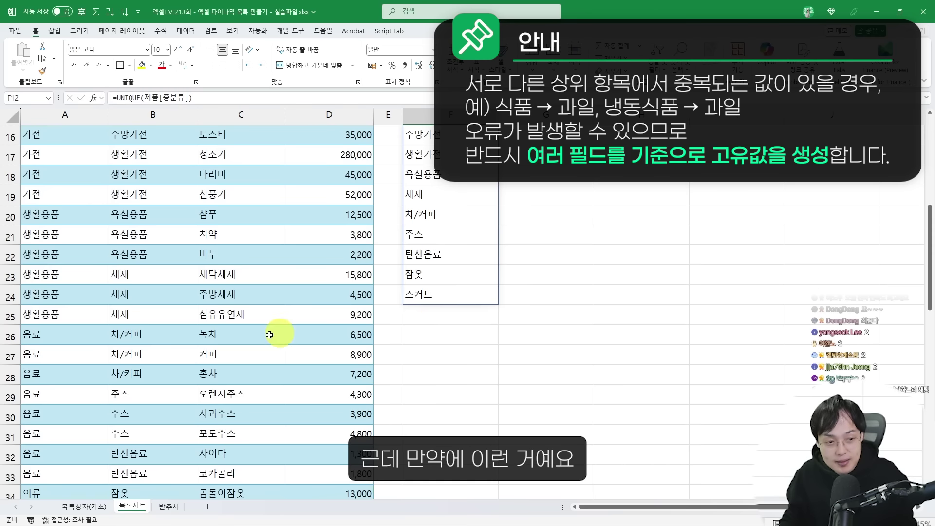
{"action": "left_click", "coordinate": [148, 299]}
{"action": "scroll", "coordinate": [153, 296], "scroll_direction": "up", "scroll_amount": 2}
{"action": "left_click", "coordinate": [156, 334]}
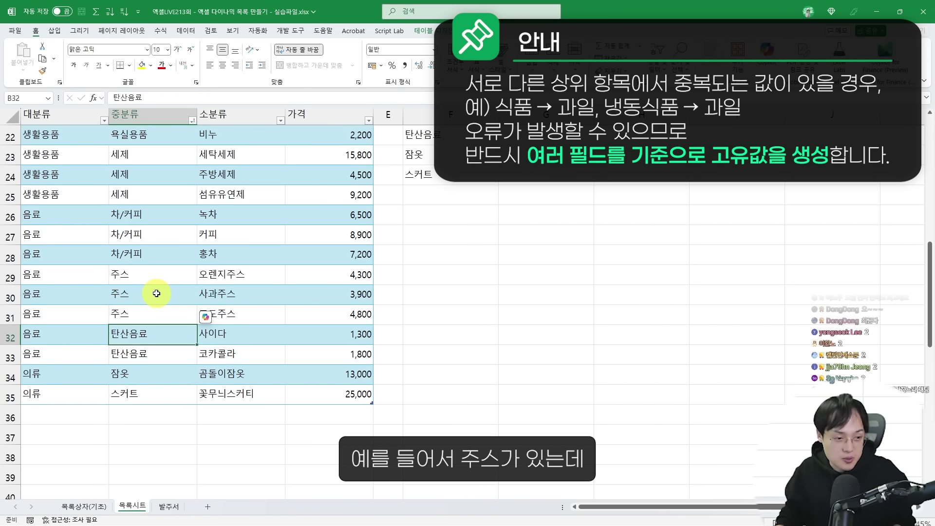
{"action": "scroll", "coordinate": [182, 357], "scroll_direction": "up", "scroll_amount": 1}
{"action": "type", "text": "주"}
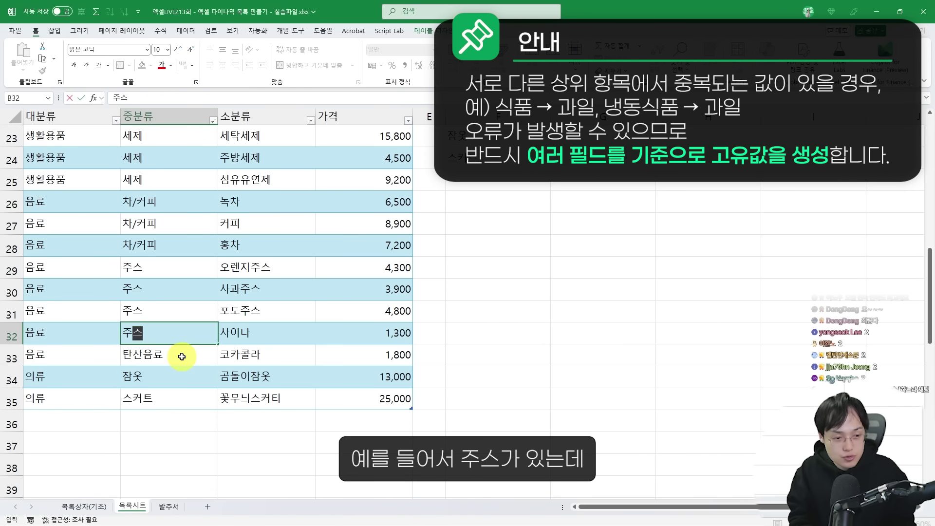
{"action": "key", "text": "Return"}
{"action": "type", "text": "주스"}
{"action": "key", "text": "Return"}
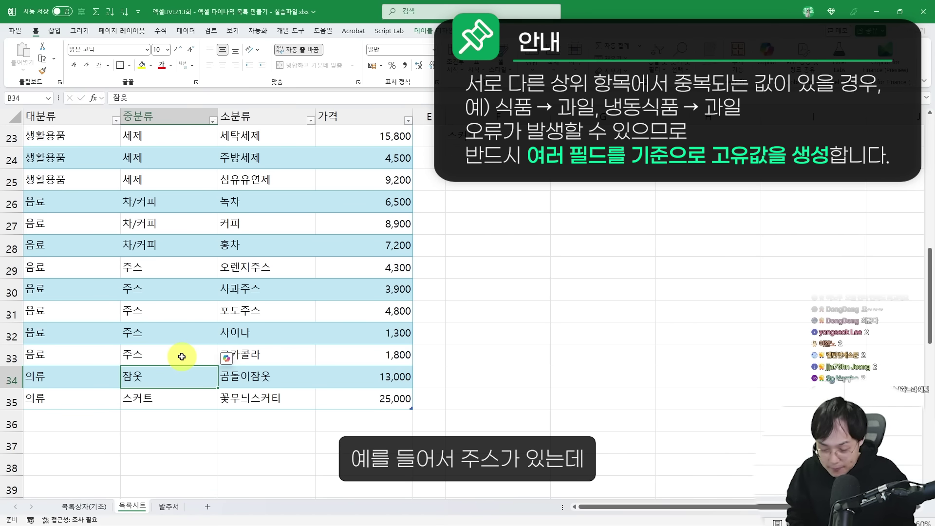
Change the 대분류 of 사이다 and 코카콜라 in A32:A33 to 식품
{"action": "key", "text": "Up"}
{"action": "key", "text": "Up"}
{"action": "key", "text": "Left"}
{"action": "type", "text": "ㅅ"}
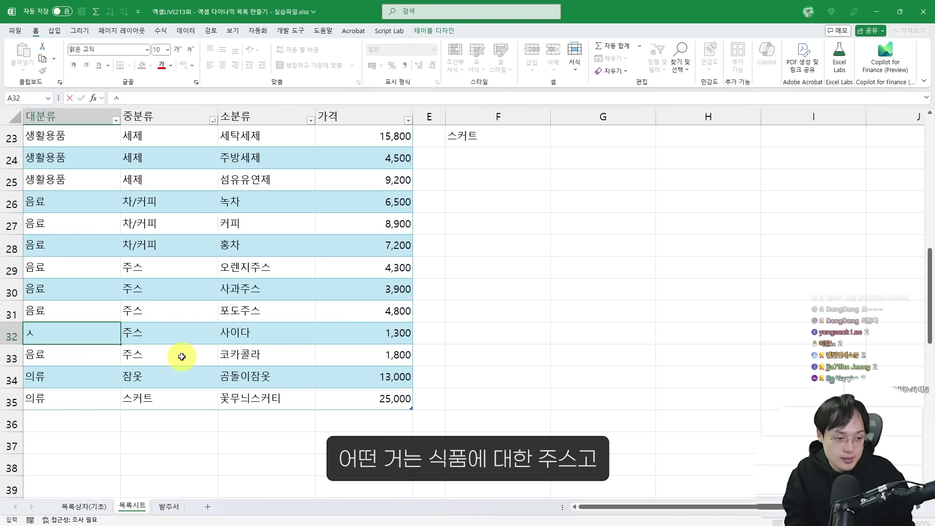
{"action": "type", "text": "식품"}
{"action": "key", "text": "Return"}
{"action": "type", "text": "식품"}
{"action": "key", "text": "Return"}
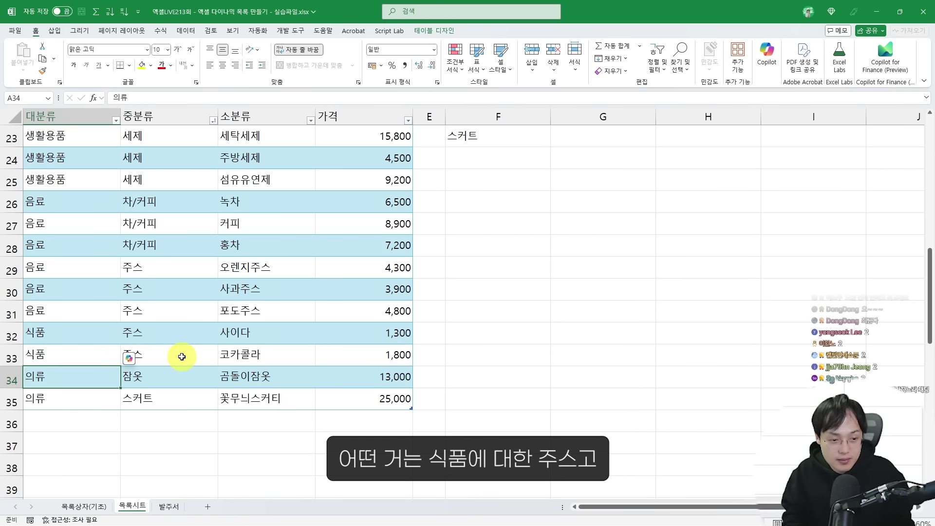
{"action": "key", "text": "Right"}
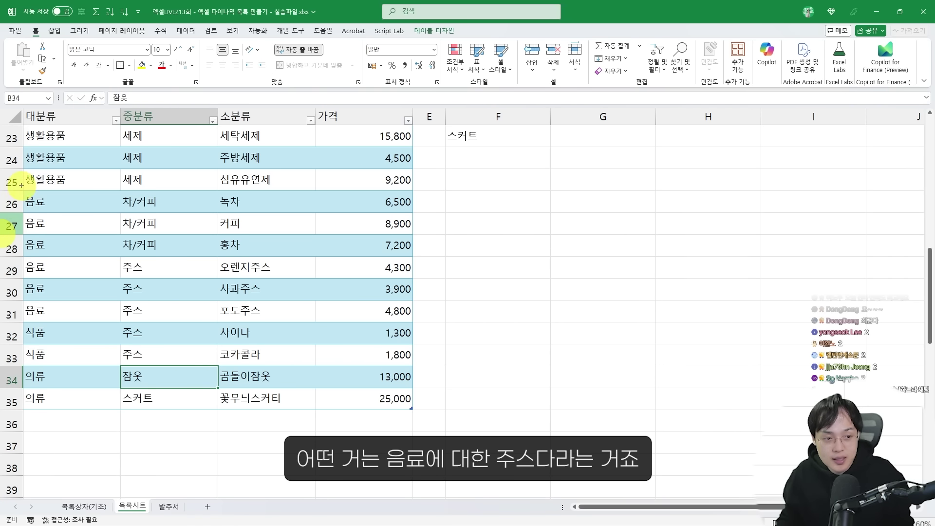
Compare the unique 중분류 list in column F with the 주스 rows under different 대분류 values in the table
{"action": "left_click_drag", "start_coordinate": [22, 185], "coordinate": [430, 378]}
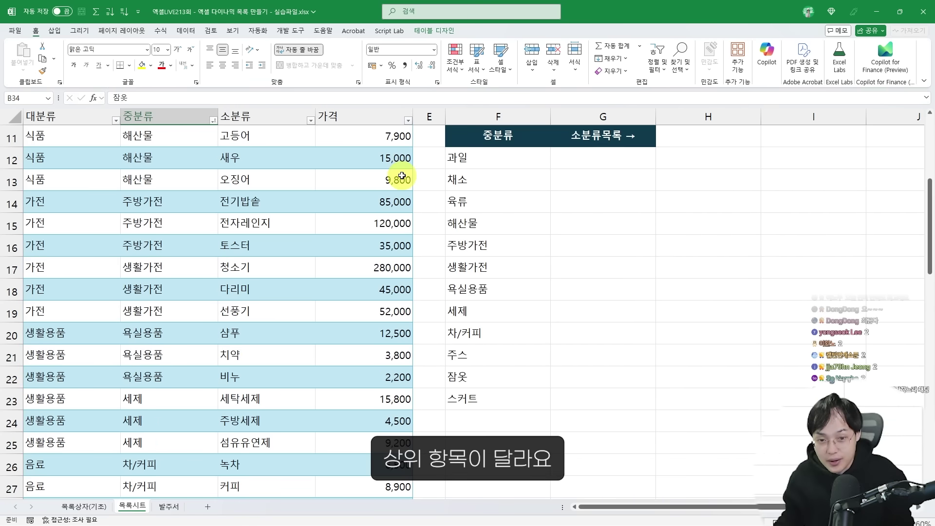
{"action": "scroll", "coordinate": [414, 180], "scroll_direction": "up", "scroll_amount": 1}
{"action": "mouse_move", "coordinate": [439, 212]}
{"action": "left_mouse_down"}
{"action": "mouse_move", "coordinate": [529, 373]}
{"action": "mouse_move", "coordinate": [557, 482]}
{"action": "left_mouse_up"}
{"action": "left_click_drag", "start_coordinate": [114, 112], "coordinate": [242, 413]}
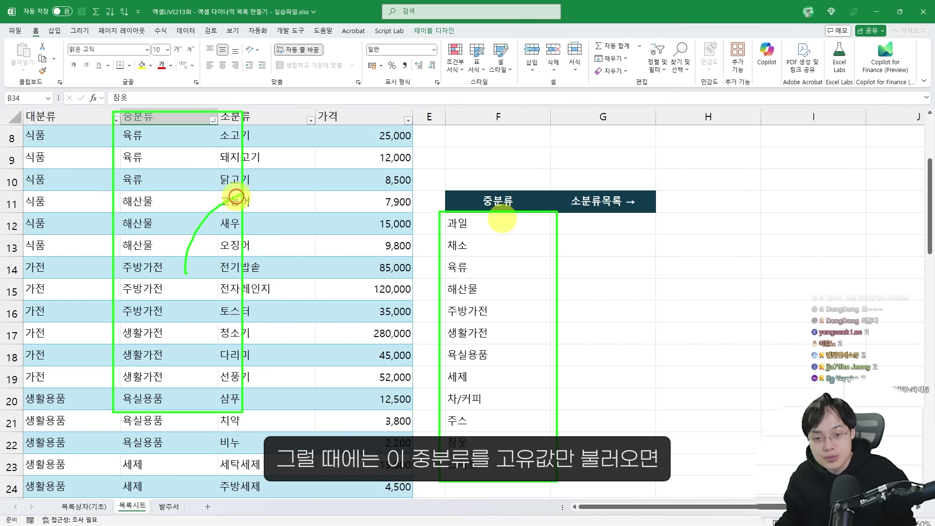
{"action": "left_click_drag", "start_coordinate": [236, 196], "coordinate": [412, 233]}
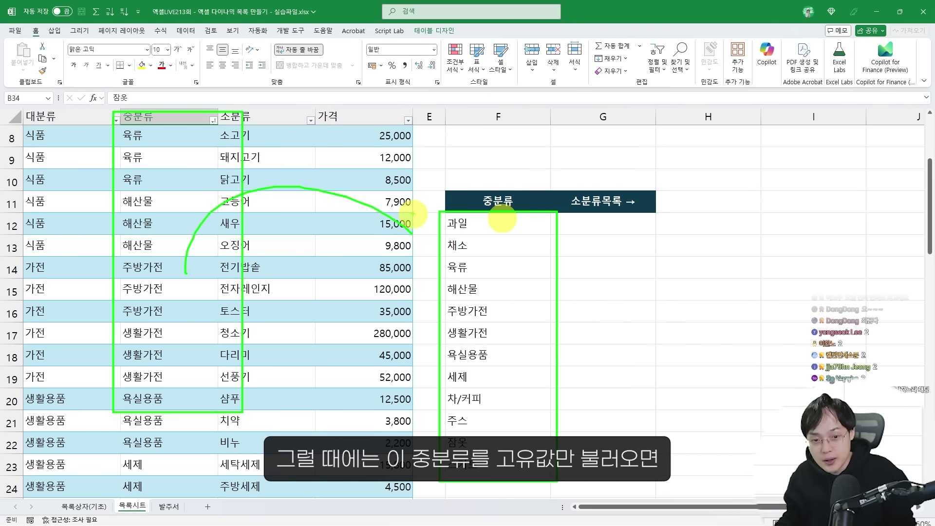
{"action": "left_click_drag", "start_coordinate": [415, 216], "coordinate": [410, 238]}
{"action": "key", "text": "r"}
{"action": "left_click_drag", "start_coordinate": [502, 184], "coordinate": [475, 235]}
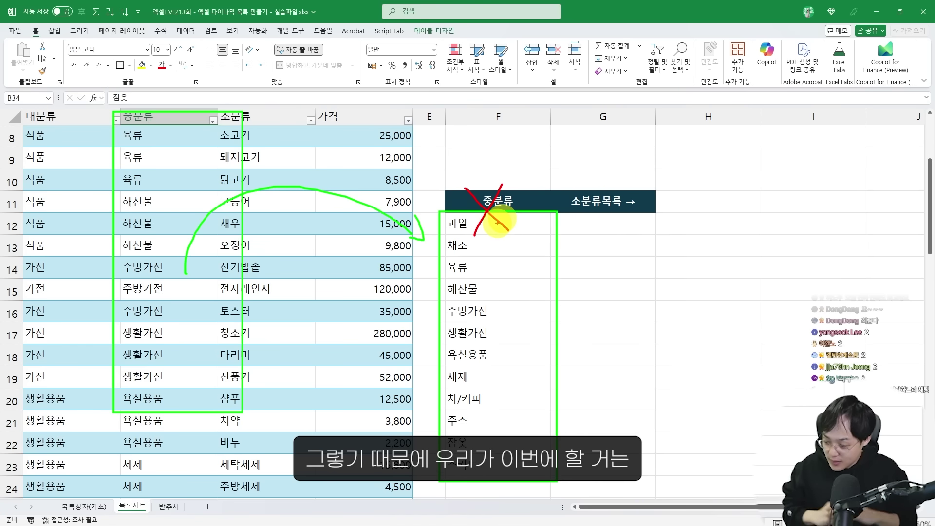
{"action": "key", "text": "Escape"}
{"action": "scroll", "coordinate": [183, 264], "scroll_direction": "down", "scroll_amount": 5}
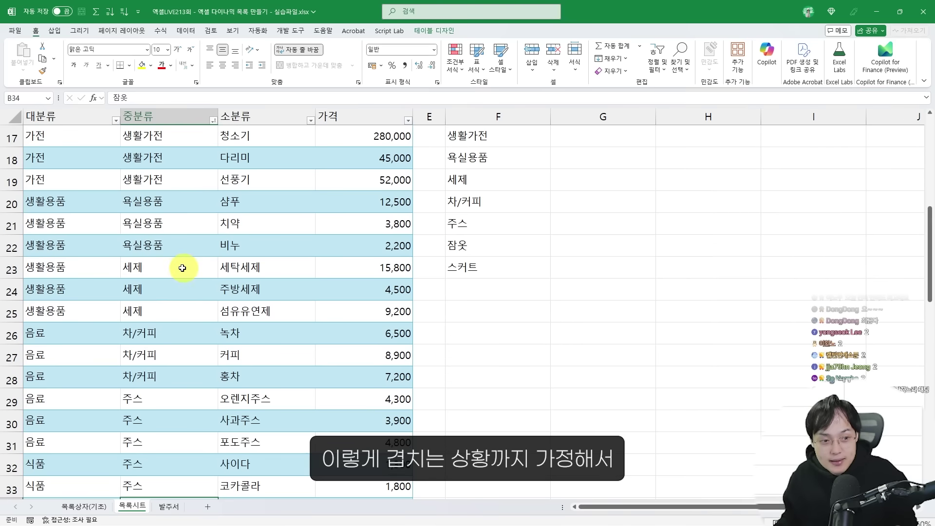
{"action": "left_click_drag", "start_coordinate": [123, 234], "coordinate": [218, 374]}
{"action": "key", "text": "Escape"}
{"action": "scroll", "coordinate": [304, 361], "scroll_direction": "up", "scroll_amount": 4}
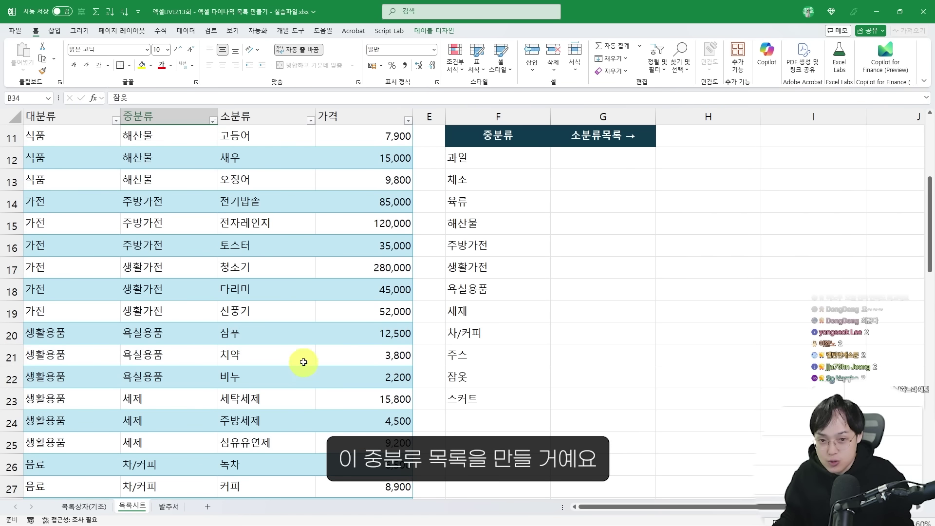
Replace the formula in F12 with =UNIQUE(제품[[대분류]:[중분류]]) to list unique 대분류 and 중분류 pairs
{"action": "left_click", "coordinate": [507, 166]}
{"action": "key", "text": "Delete"}
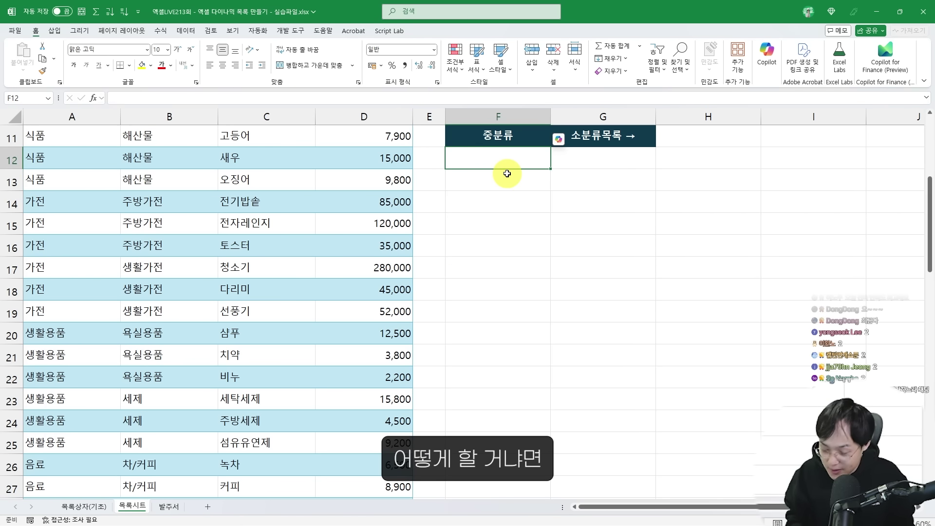
{"action": "type", "text": "="}
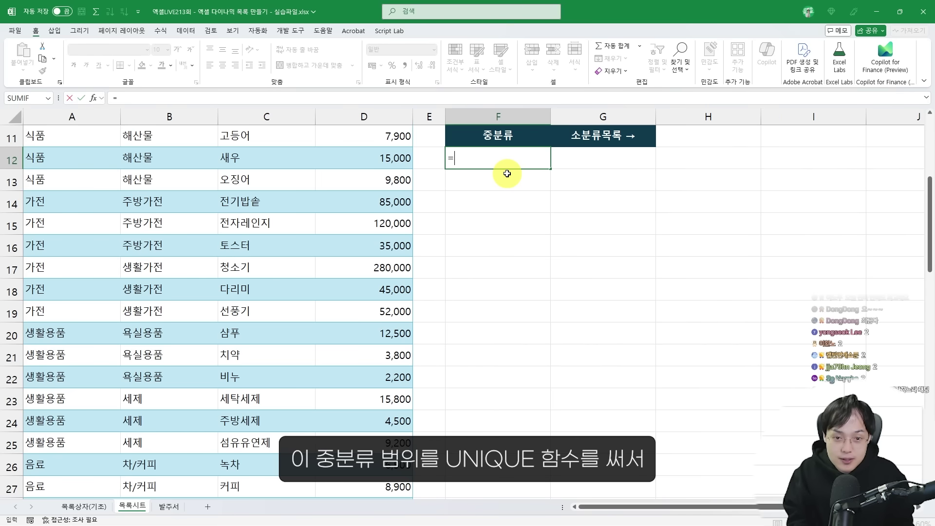
{"action": "type", "text": "UNIQUE("}
{"action": "scroll", "coordinate": [417, 287], "scroll_direction": "up", "scroll_amount": 3}
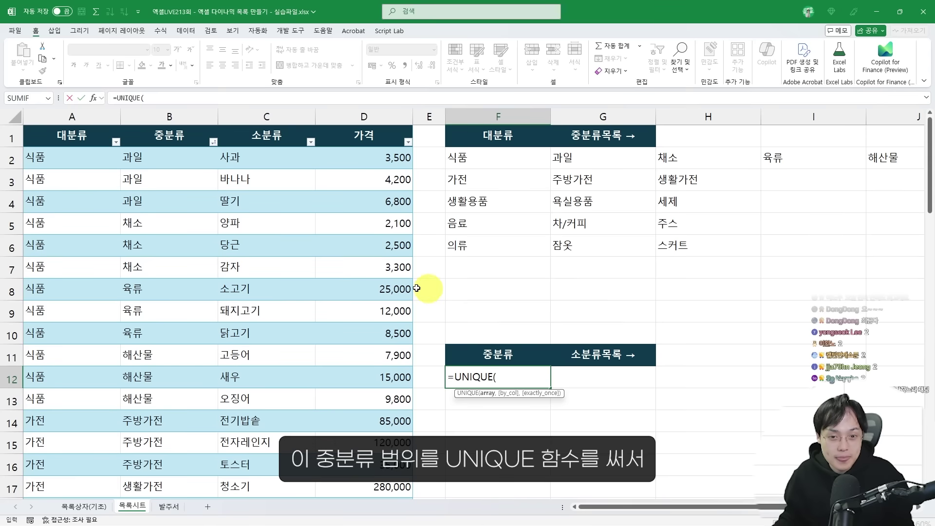
{"action": "left_click_drag", "start_coordinate": [63, 157], "coordinate": [173, 445]}
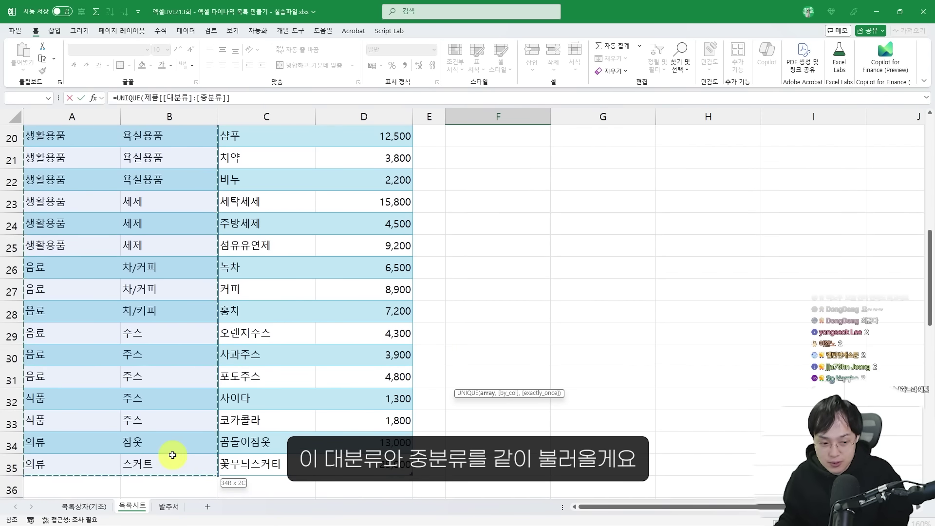
{"action": "scroll", "coordinate": [291, 413], "scroll_direction": "down", "scroll_amount": 2}
{"action": "type", "text": ")"}
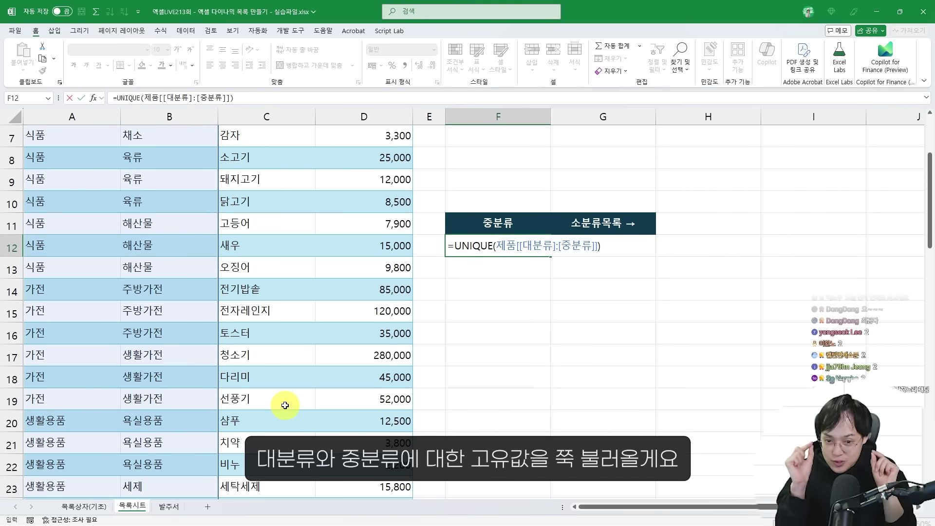
{"action": "key", "text": "Return"}
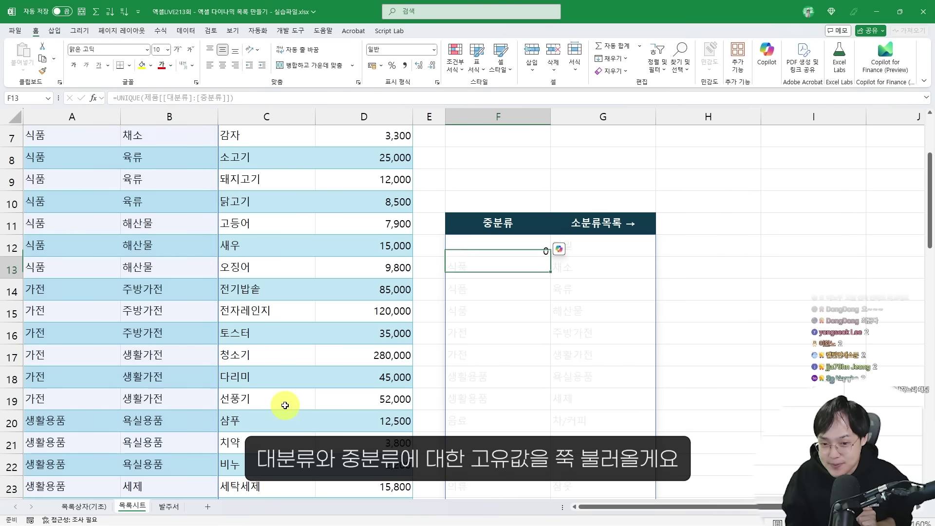
Examine how 주스 is paired with 음료 and 식품 in the spilled two-column list
{"action": "scroll", "coordinate": [285, 404], "scroll_direction": "down", "scroll_amount": 2}
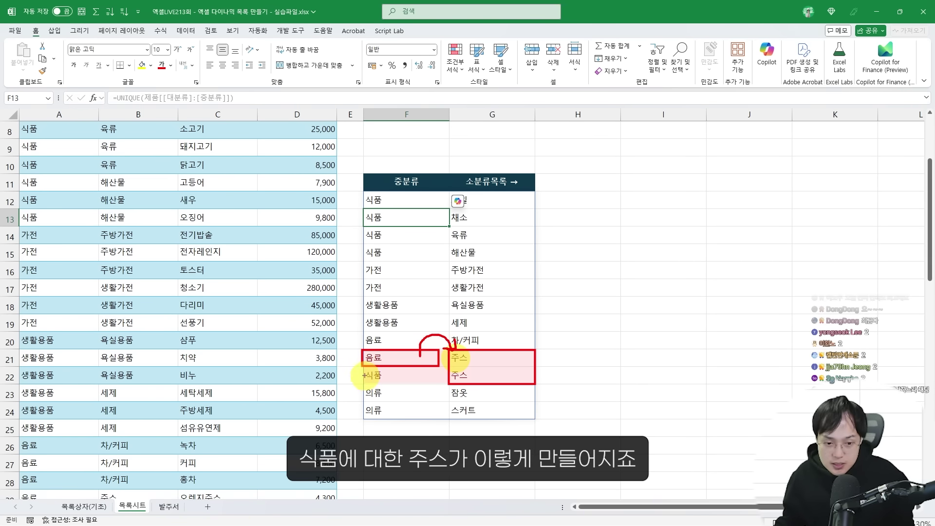
{"action": "mouse_move", "coordinate": [373, 370]}
{"action": "left_mouse_down"}
{"action": "mouse_move", "coordinate": [429, 384]}
{"action": "mouse_move", "coordinate": [452, 375]}
{"action": "left_mouse_up"}
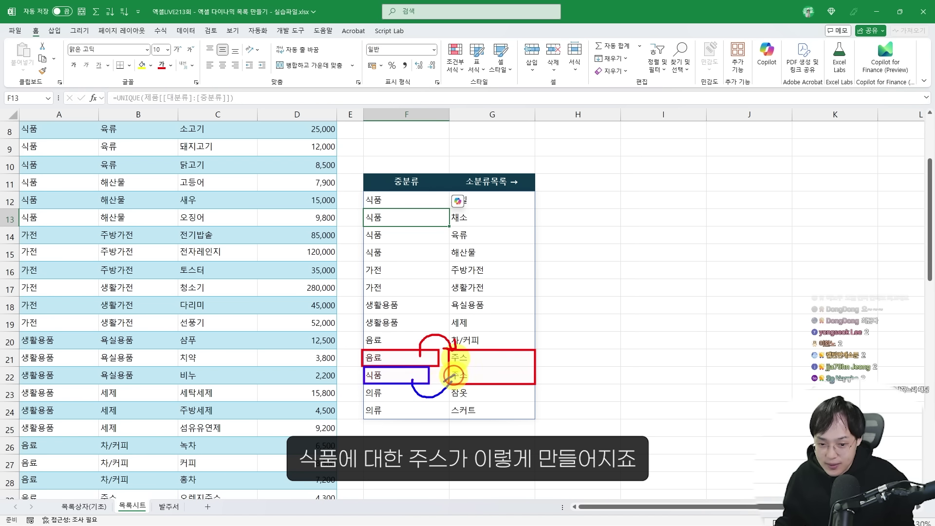
{"action": "left_click_drag", "start_coordinate": [355, 189], "coordinate": [533, 445]}
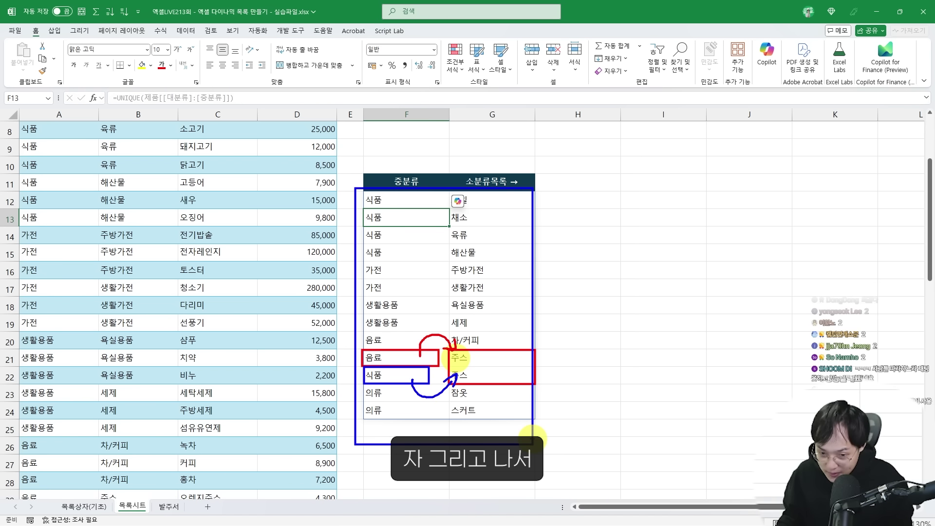
{"action": "key", "text": "Escape"}
{"action": "key", "text": "ctrl+2"}
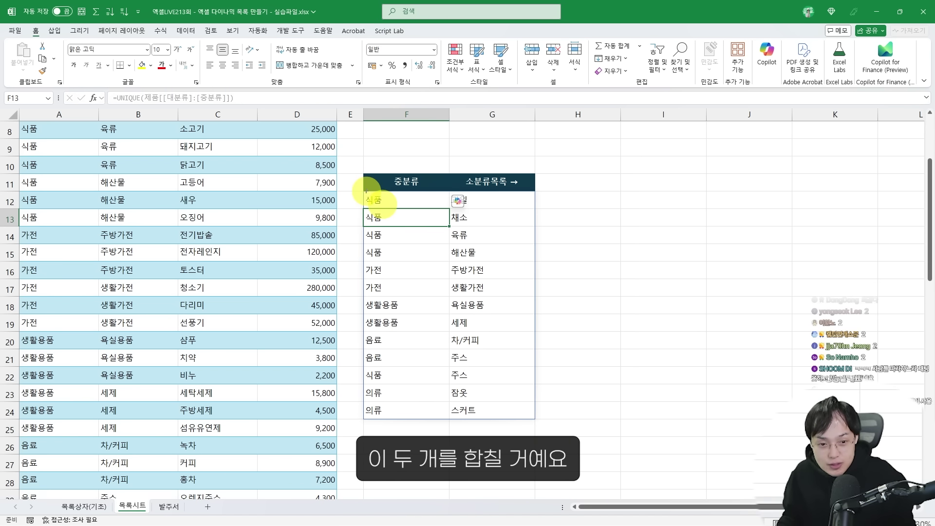
Try joining each 대분류 and 중분류 pair with =F12&G12 in H12, filled down to H24, and clear the test cells
{"action": "scroll", "coordinate": [548, 257], "scroll_direction": "up", "scroll_amount": 2}
{"action": "left_click", "coordinate": [613, 307]}
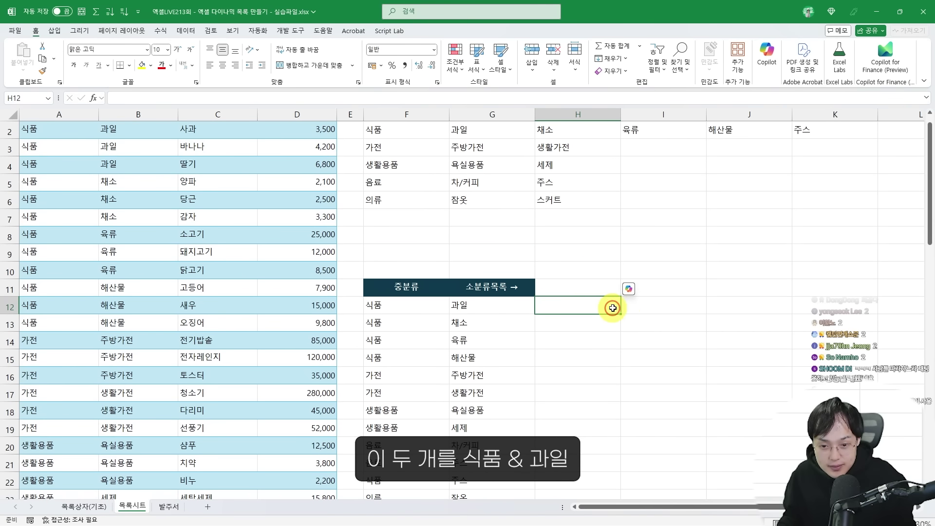
{"action": "type", "text": "="}
{"action": "key", "text": "Left"}
{"action": "key", "text": "Left"}
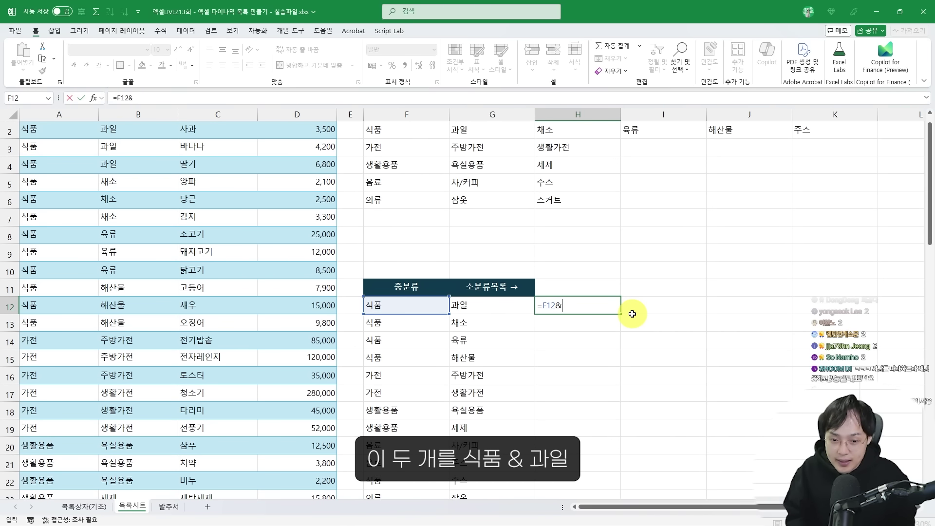
{"action": "type", "text": "G12"}
{"action": "key", "text": "ctrl+Return"}
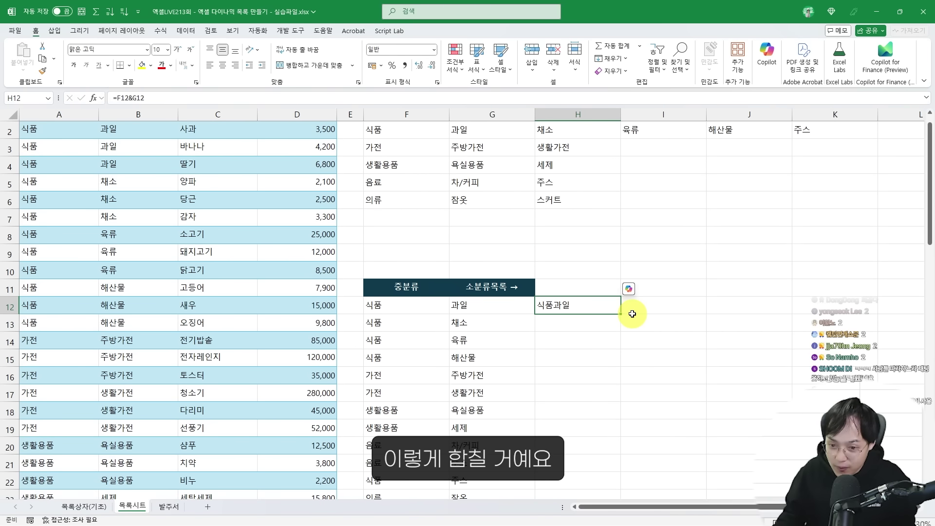
{"action": "left_click_drag", "start_coordinate": [622, 314], "coordinate": [561, 475]}
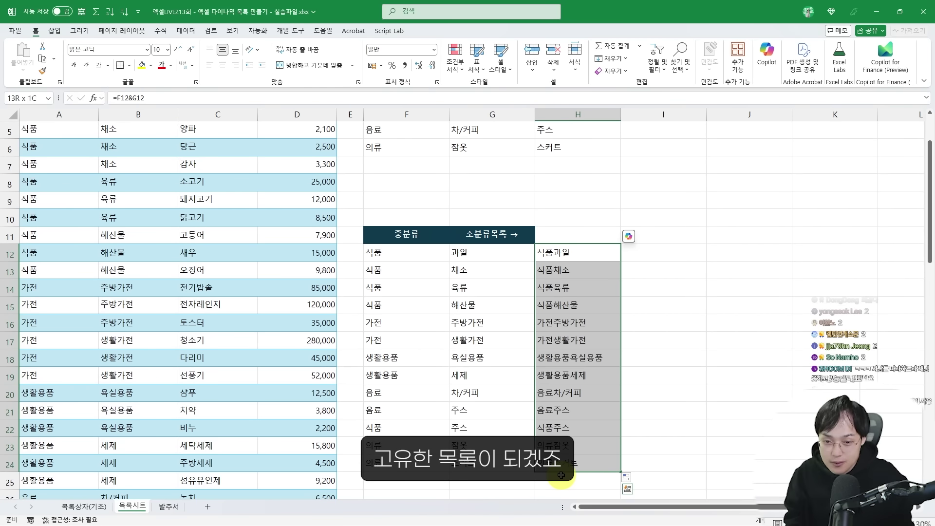
{"action": "key", "text": "Delete"}
Wrap the F12 formula as =BYROW(UNIQUE(제품[[대분류]:[중분류]]),CONCAT) to merge each 대분류–중분류 pair into one text
{"action": "key", "text": "Left"}
{"action": "key", "text": "Left"}
{"action": "scroll", "coordinate": [532, 234], "scroll_direction": "up", "scroll_amount": 3, "text": "ctrl"}
{"action": "left_click", "coordinate": [338, 240]}
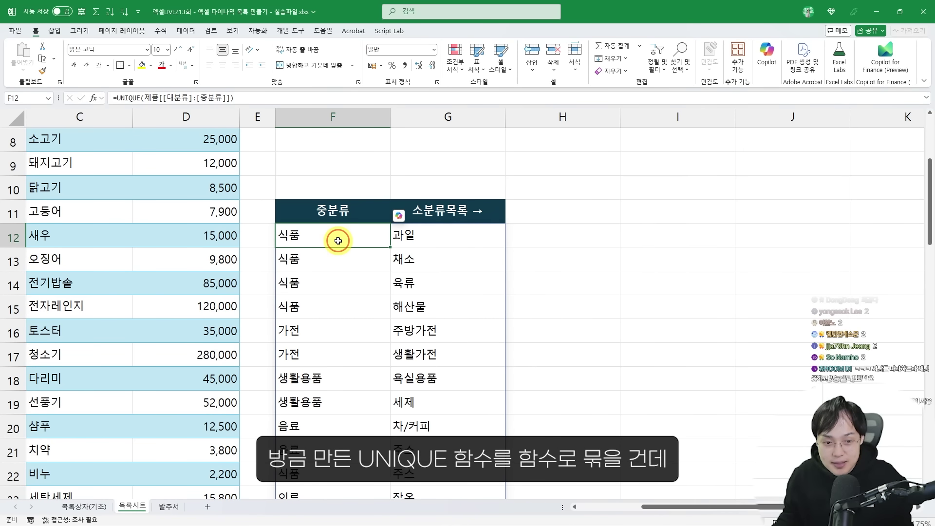
{"action": "double_click", "coordinate": [338, 240]}
{"action": "left_click", "coordinate": [286, 236]}
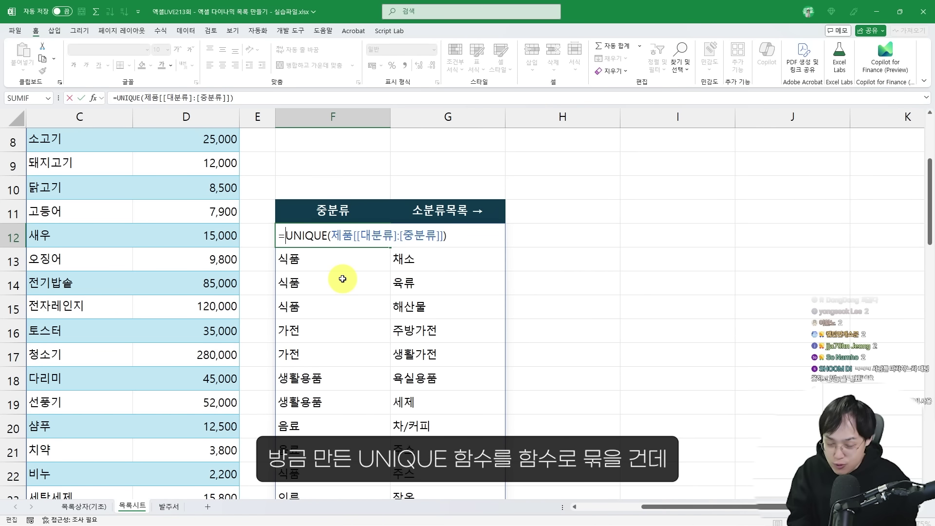
{"action": "type", "text": "BYROW("}
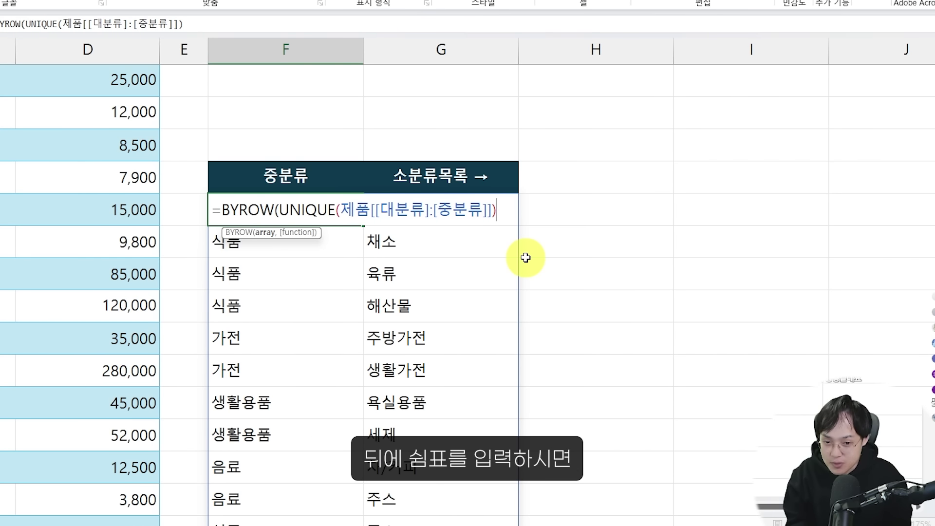
{"action": "type", "text": ","}
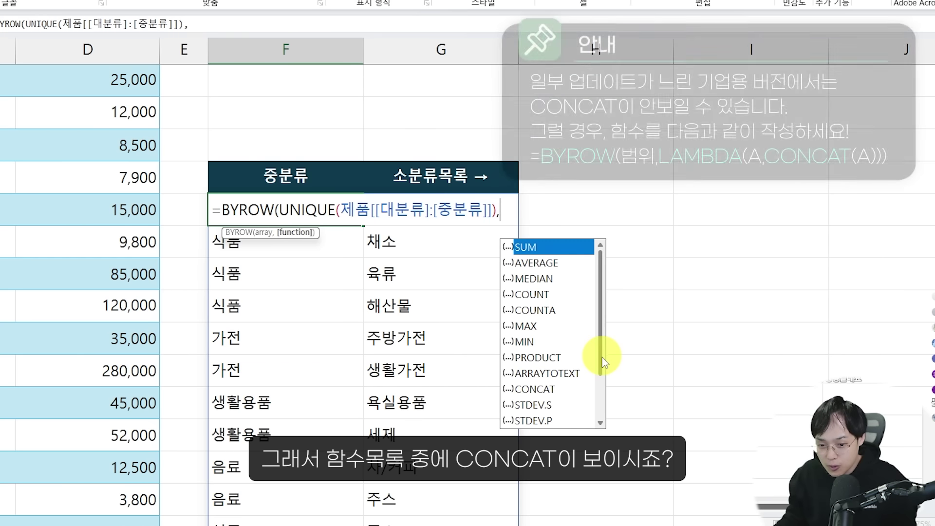
{"action": "scroll", "coordinate": [591, 341], "scroll_direction": "down", "scroll_amount": 1}
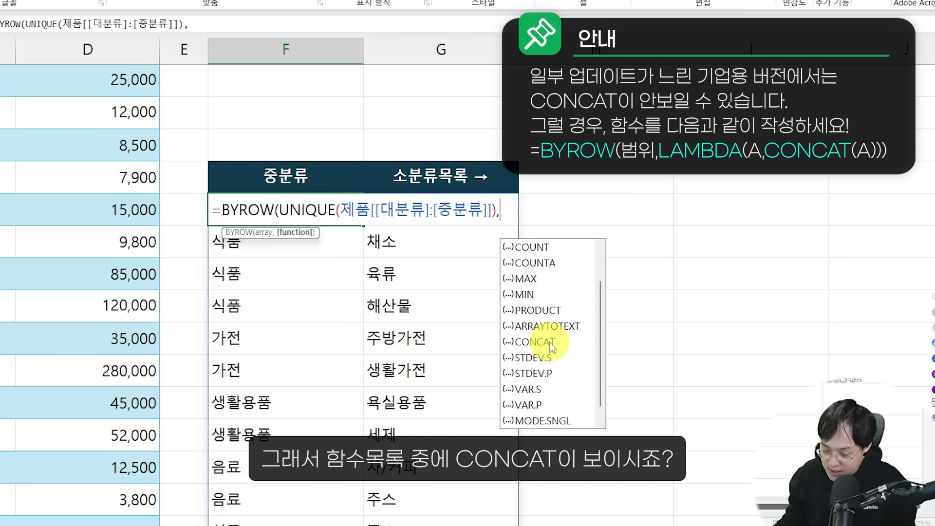
{"action": "double_click", "coordinate": [549, 342]}
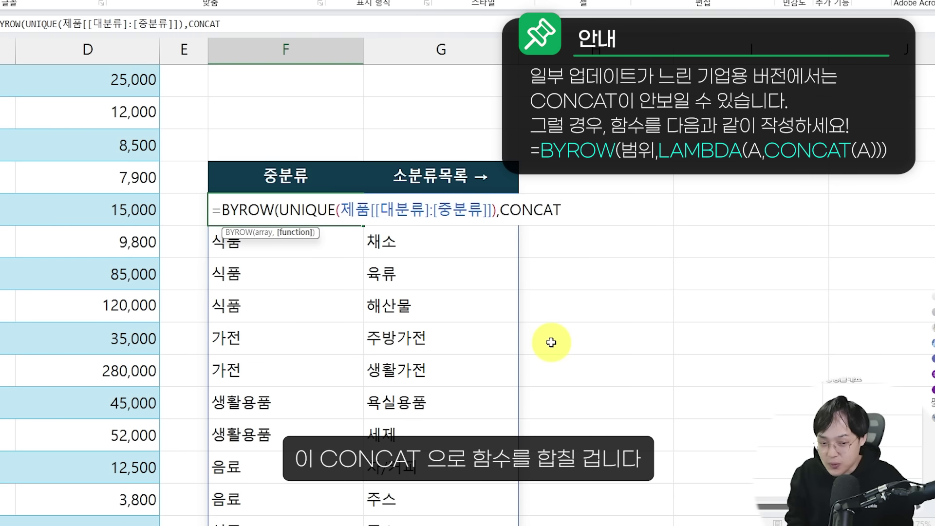
{"action": "type", "text": ")"}
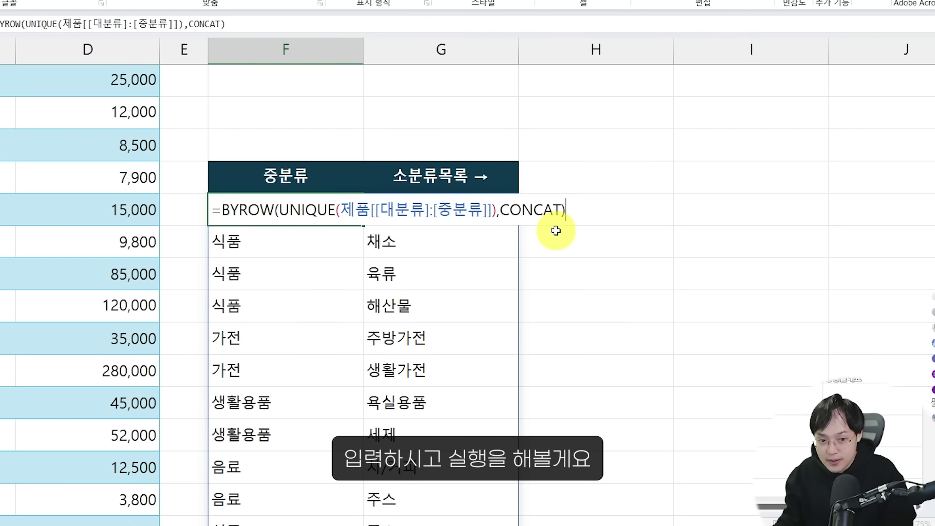
{"action": "key", "text": "Return"}
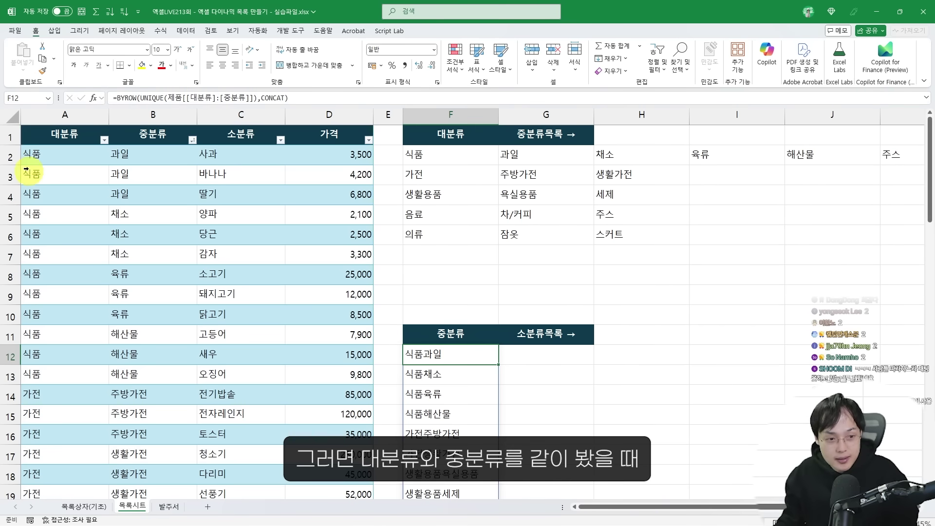
Compare the table's 대분류 and 중분류 columns with the combined list, focusing on the entries ending in 주스
{"action": "key", "text": "ctrl+2"}
{"action": "mouse_move", "coordinate": [13, 116]}
{"action": "left_mouse_down"}
{"action": "mouse_move", "coordinate": [144, 245]}
{"action": "mouse_move", "coordinate": [202, 376]}
{"action": "left_mouse_up"}
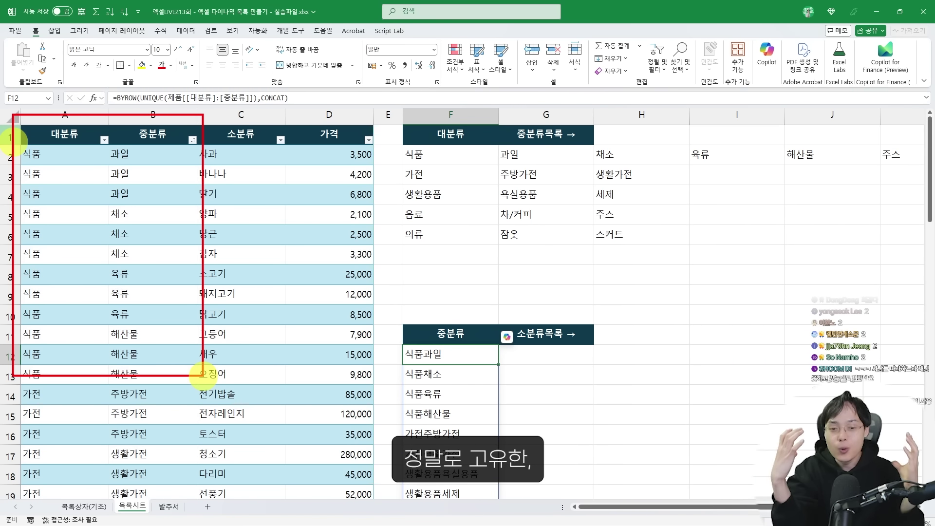
{"action": "key", "text": "Escape"}
{"action": "scroll", "coordinate": [388, 337], "scroll_direction": "down", "scroll_amount": 4}
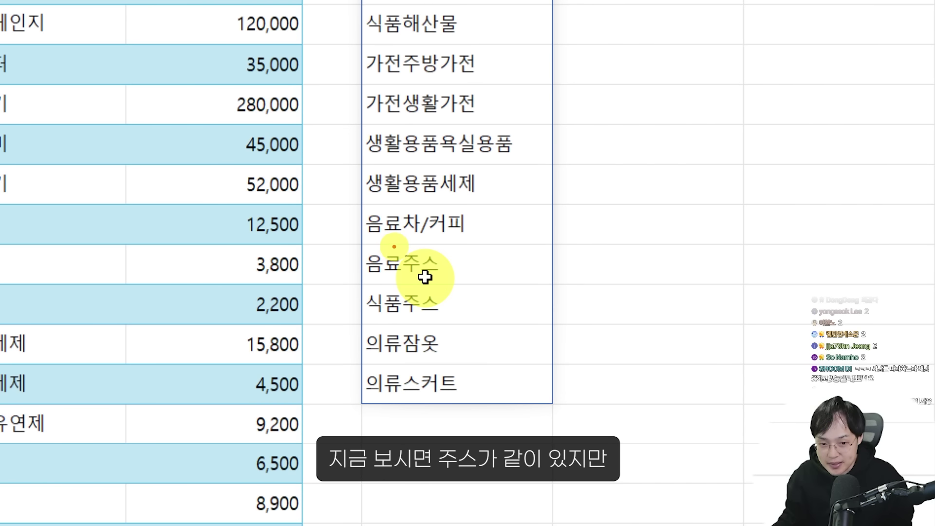
{"action": "mouse_move", "coordinate": [395, 246]}
{"action": "left_mouse_down"}
{"action": "mouse_move", "coordinate": [429, 277]}
{"action": "mouse_move", "coordinate": [450, 320]}
{"action": "left_mouse_up"}
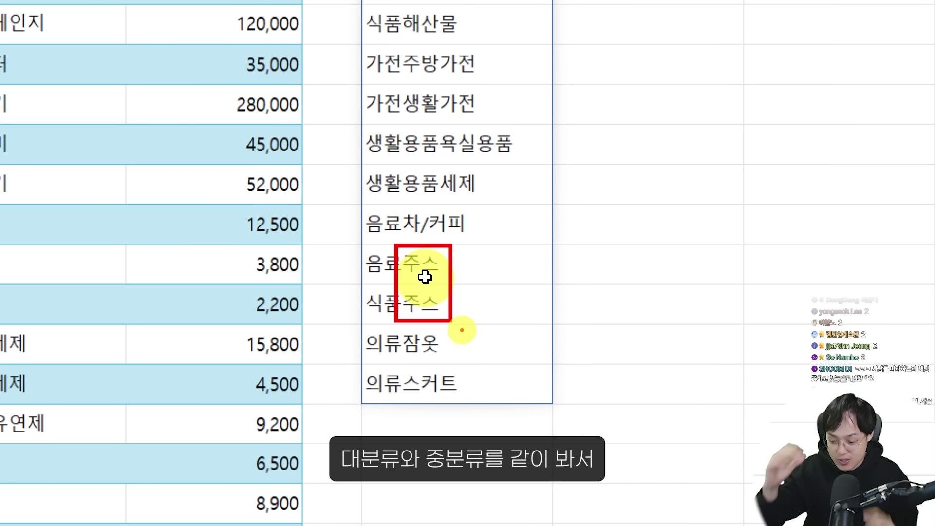
{"action": "mouse_move", "coordinate": [362, 246]}
{"action": "left_mouse_down"}
{"action": "mouse_move", "coordinate": [397, 280]}
{"action": "mouse_move", "coordinate": [414, 256]}
{"action": "left_mouse_up"}
{"action": "left_click_drag", "start_coordinate": [358, 283], "coordinate": [392, 321]}
{"action": "mouse_move", "coordinate": [365, 319]}
{"action": "left_mouse_down"}
{"action": "mouse_move", "coordinate": [369, 334]}
{"action": "mouse_move", "coordinate": [423, 314]}
{"action": "left_mouse_up"}
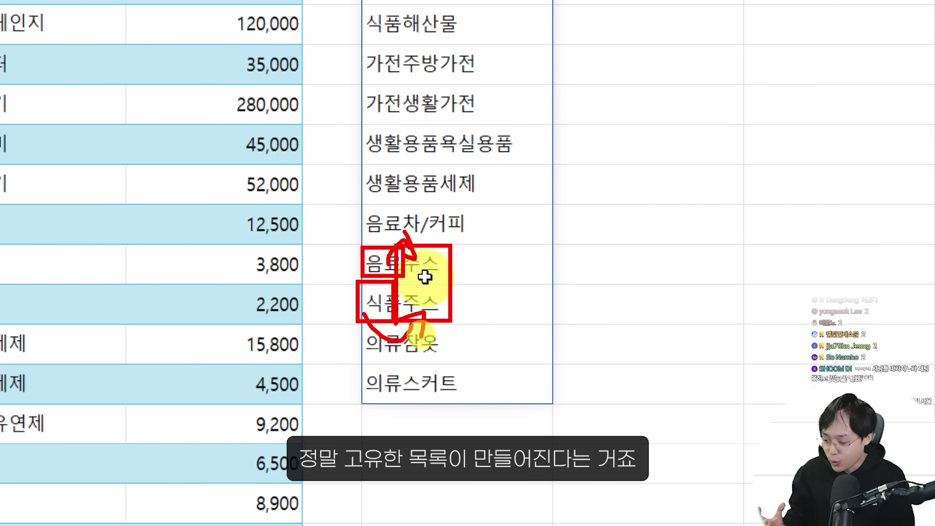
{"action": "key", "text": "Escape"}
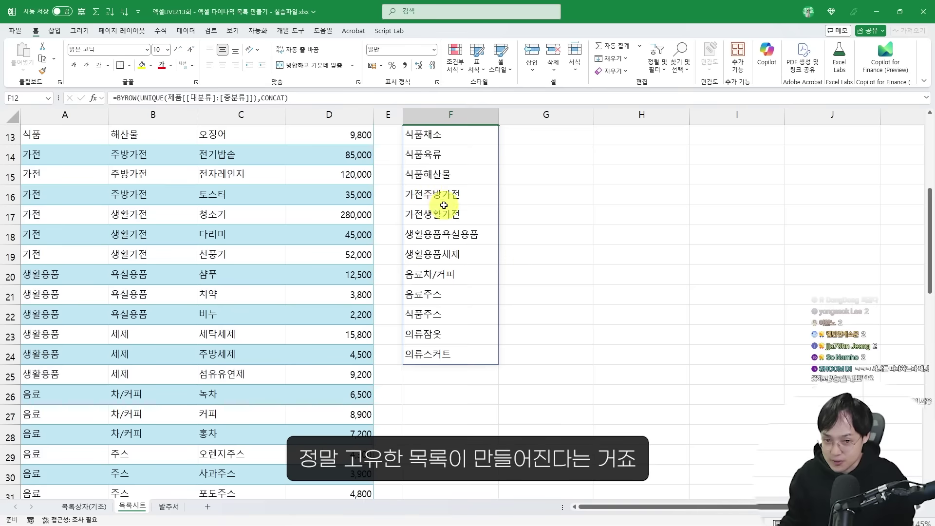
Begin a FILTER formula in G12 that returns the 제품[소분류] column
{"action": "scroll", "coordinate": [444, 206], "scroll_direction": "up", "scroll_amount": 2}
{"action": "left_click", "coordinate": [516, 235]}
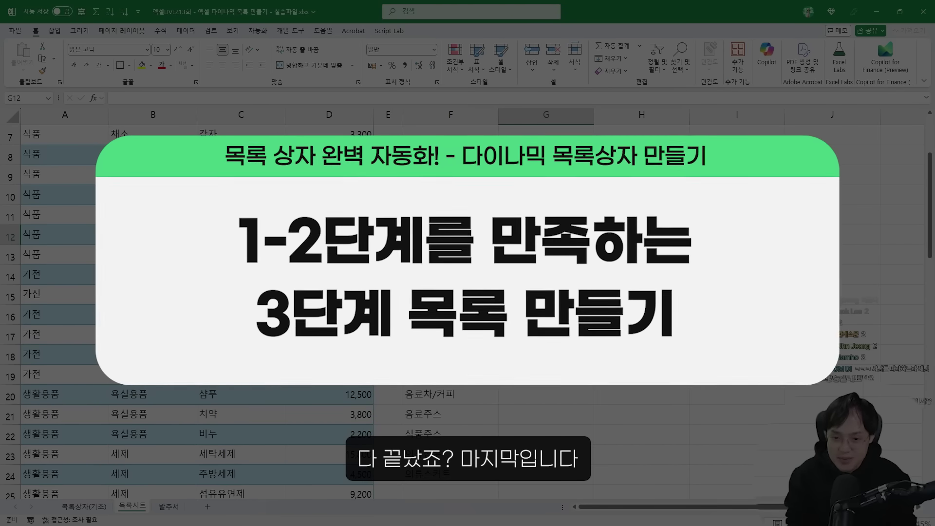
{"action": "type", "text": "=F"}
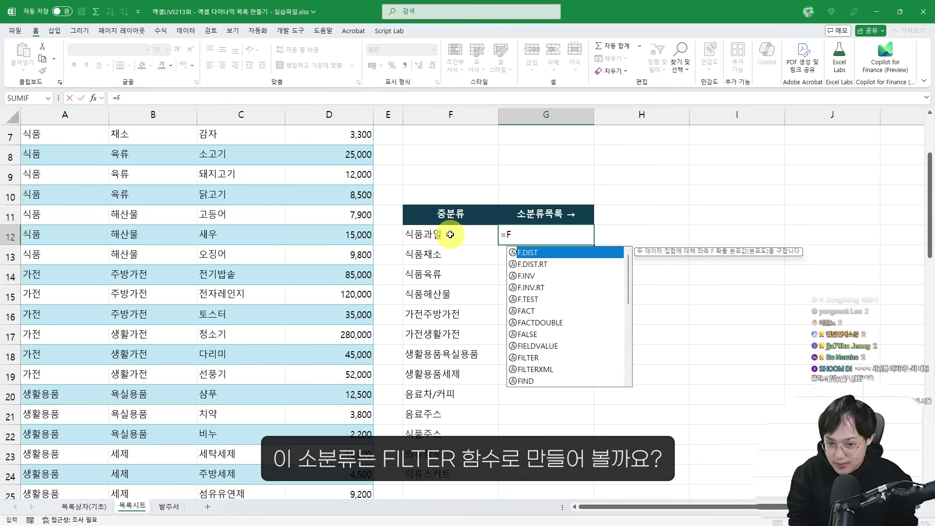
{"action": "type", "text": "ILTER("}
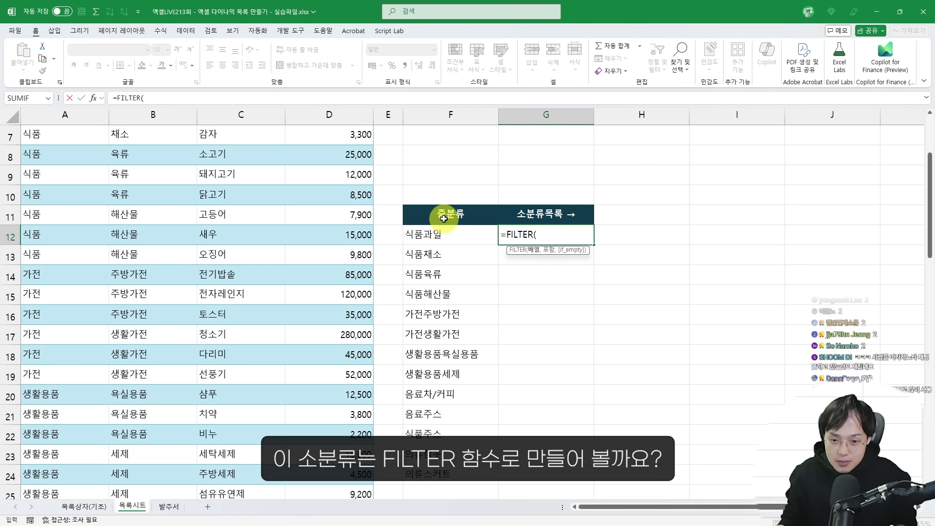
{"action": "scroll", "coordinate": [179, 190], "scroll_direction": "up", "scroll_amount": 2}
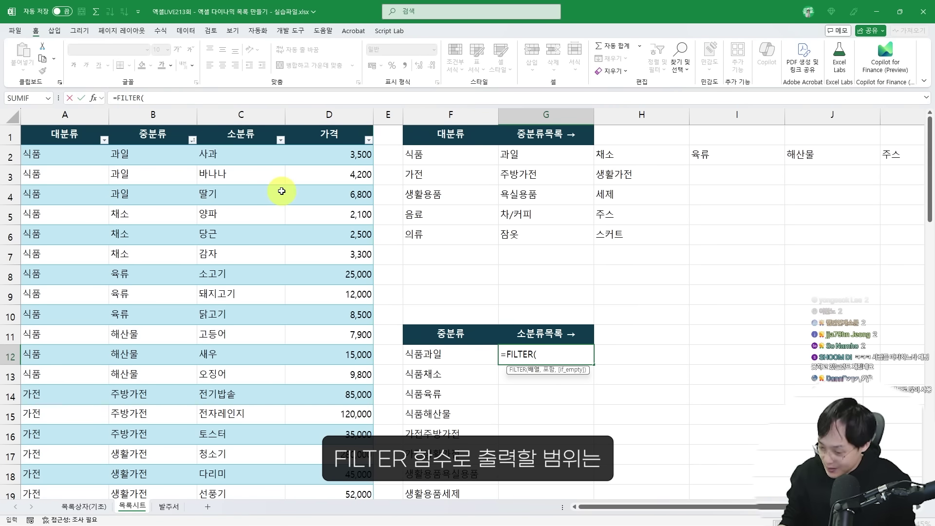
{"action": "left_click_drag", "start_coordinate": [215, 156], "coordinate": [241, 488]}
{"action": "scroll", "coordinate": [240, 455], "scroll_direction": "up", "scroll_amount": 5}
{"action": "scroll", "coordinate": [276, 391], "scroll_direction": "up", "scroll_amount": 1}
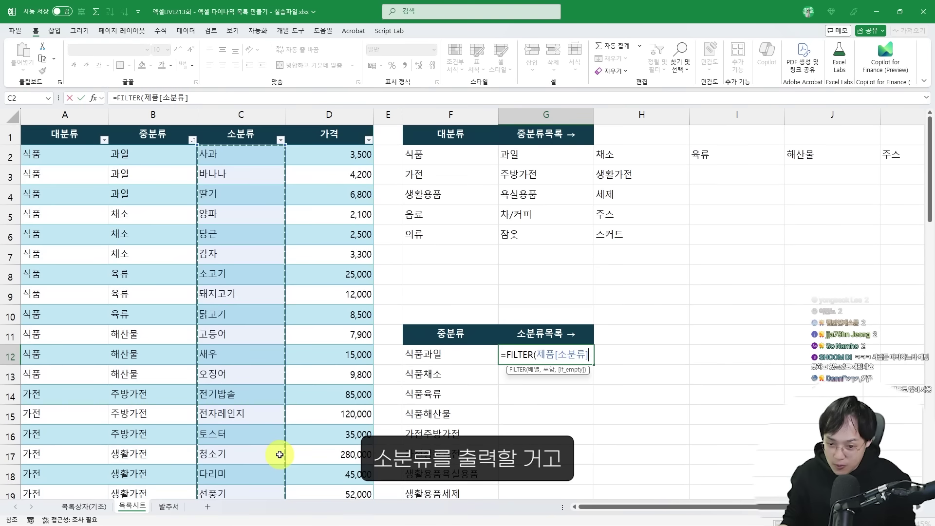
{"action": "scroll", "coordinate": [277, 457], "scroll_direction": "down", "scroll_amount": 1}
{"action": "type", "text": ","}
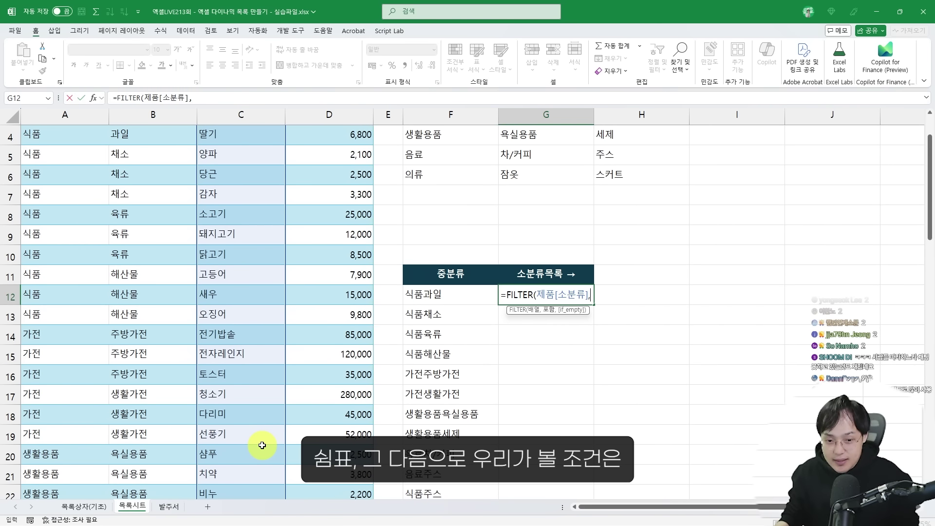
Add the filter condition 제품[대분류]&제품[중분류]=F12 to the G12 formula
{"action": "left_click_drag", "start_coordinate": [400, 285], "coordinate": [423, 304]}
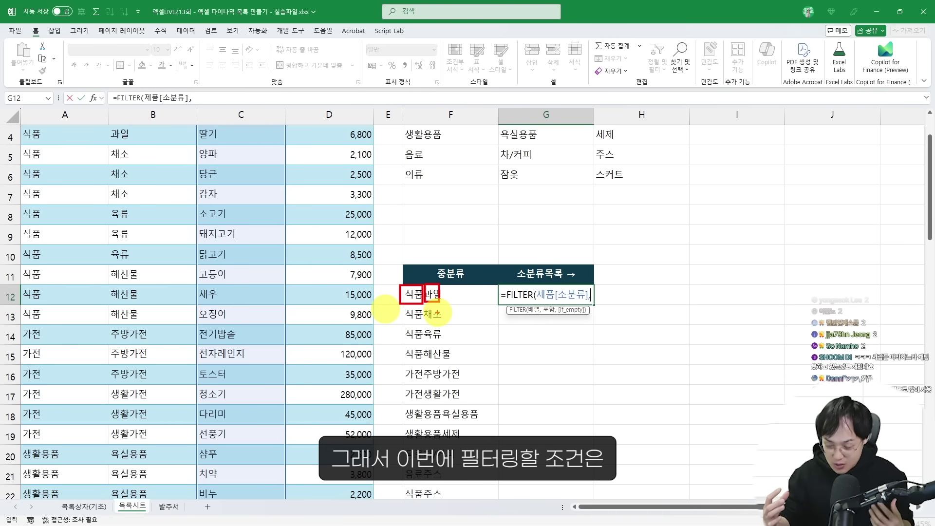
{"action": "scroll", "coordinate": [328, 299], "scroll_direction": "up", "scroll_amount": 1}
{"action": "left_click_drag", "start_coordinate": [63, 153], "coordinate": [82, 446]}
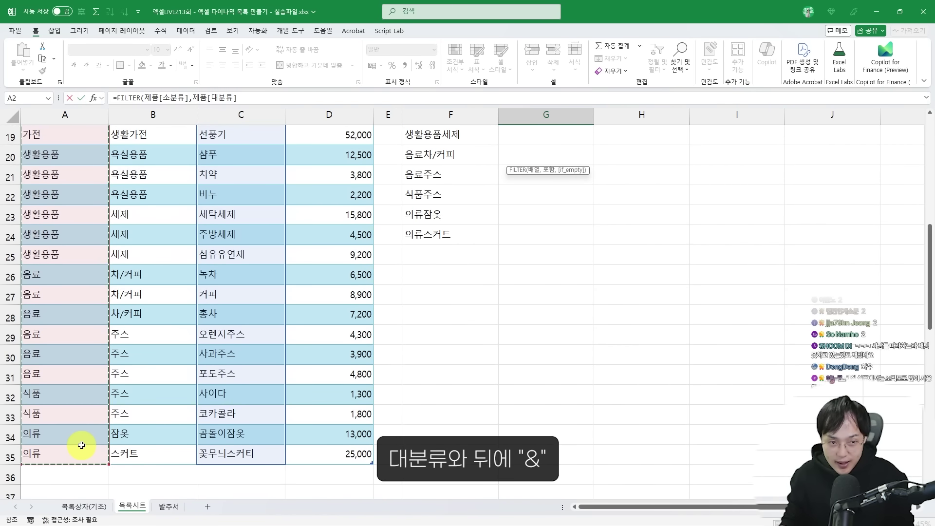
{"action": "type", "text": "&"}
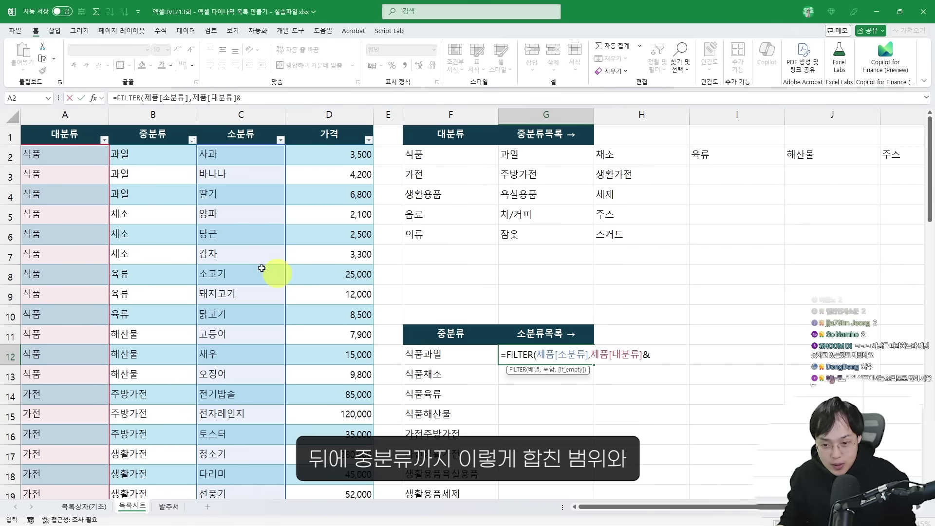
{"action": "left_click_drag", "start_coordinate": [162, 155], "coordinate": [144, 461]}
{"action": "scroll", "coordinate": [336, 400], "scroll_direction": "up", "scroll_amount": 5}
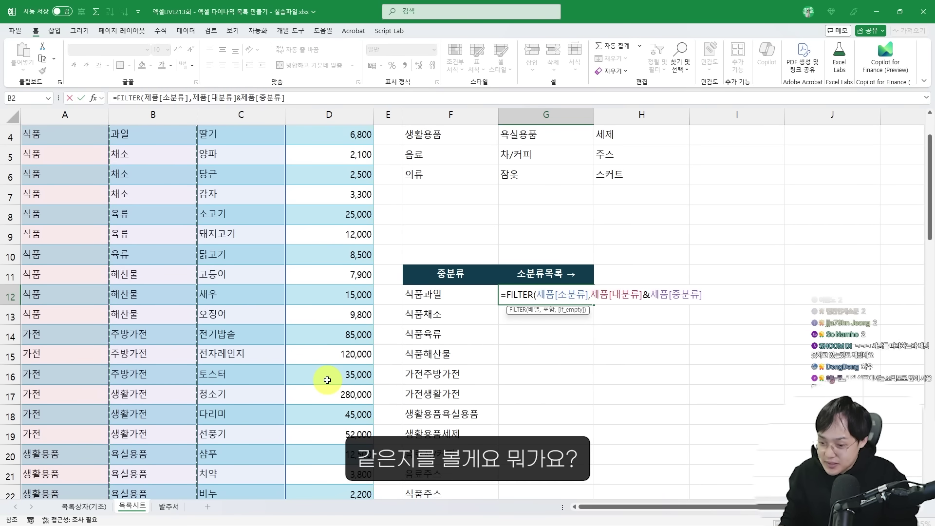
{"action": "left_click", "coordinate": [431, 297]}
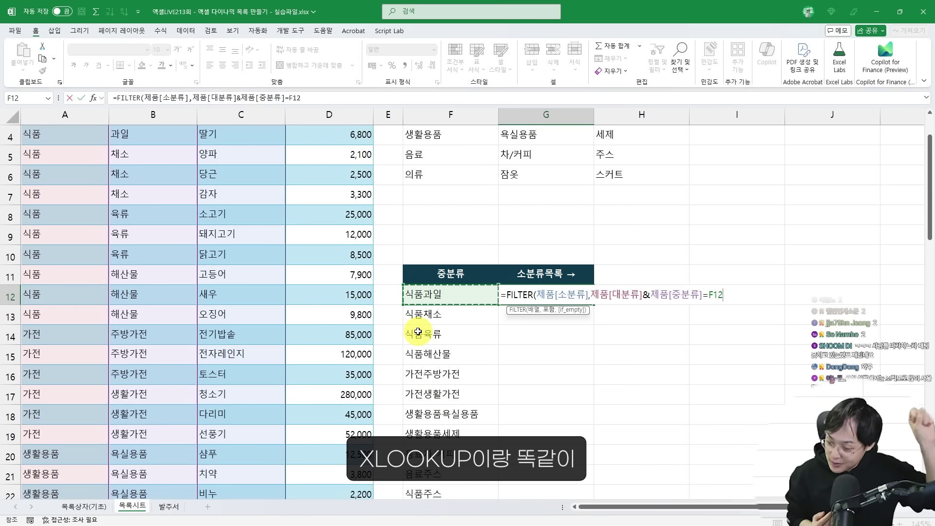
Complete the G12 FILTER formula with "" as the value to return when nothing matches
{"action": "mouse_move", "coordinate": [18, 110]}
{"action": "left_mouse_down"}
{"action": "mouse_move", "coordinate": [69, 199]}
{"action": "mouse_move", "coordinate": [102, 387]}
{"action": "left_mouse_up"}
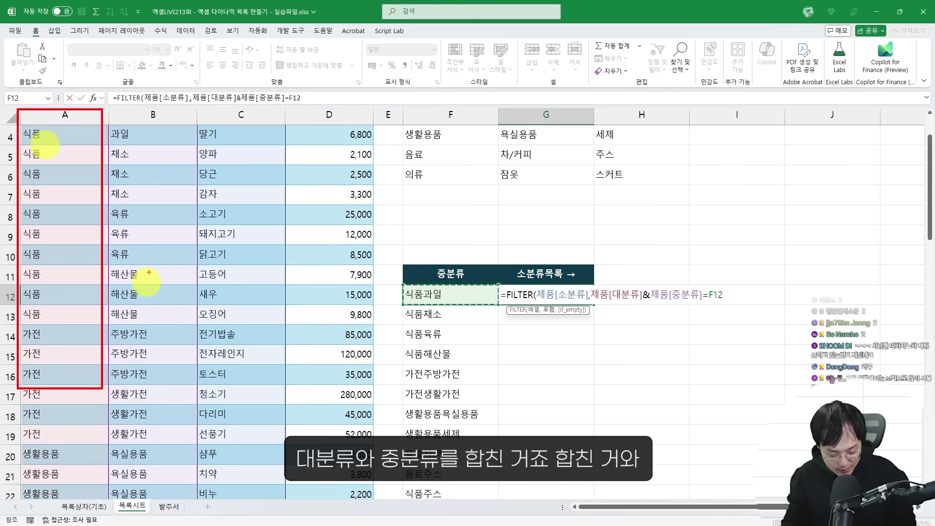
{"action": "left_click_drag", "start_coordinate": [109, 116], "coordinate": [197, 394]}
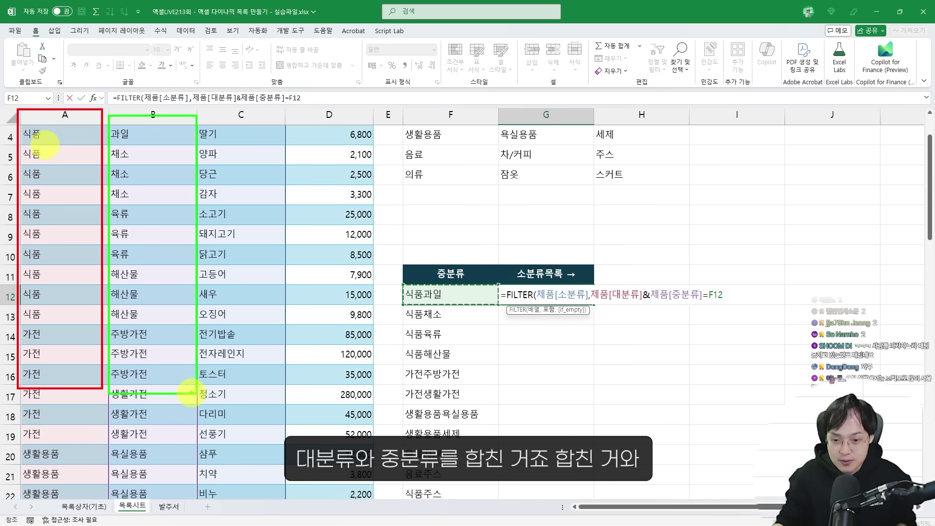
{"action": "left_click_drag", "start_coordinate": [590, 282], "coordinate": [698, 309]}
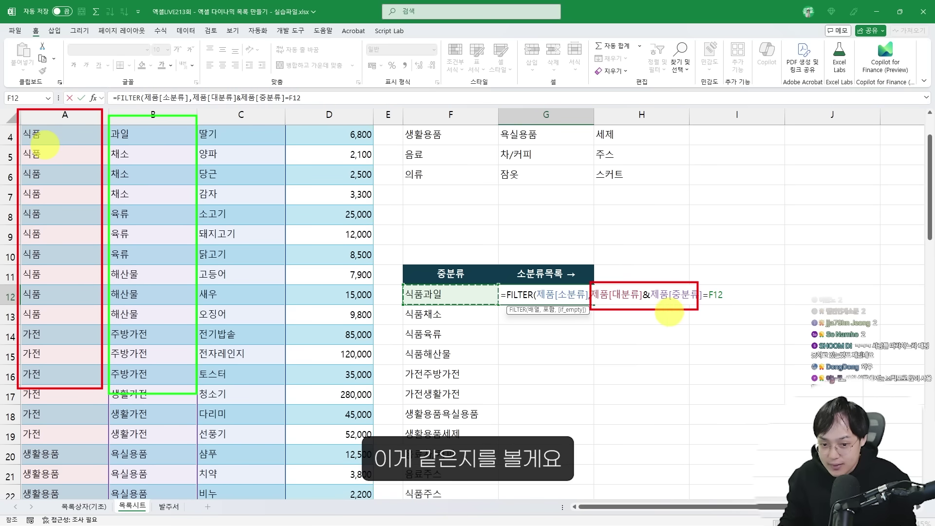
{"action": "left_click_drag", "start_coordinate": [420, 282], "coordinate": [488, 312]}
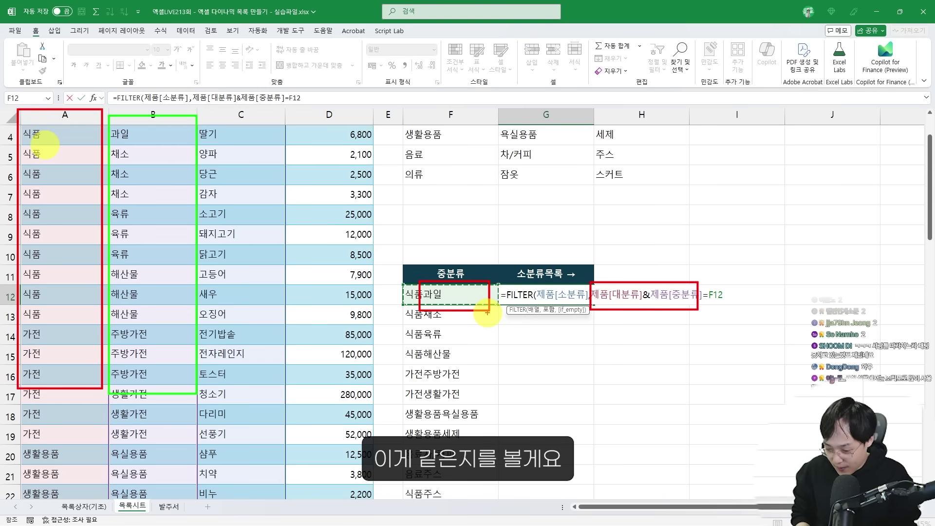
{"action": "key", "text": "Escape"}
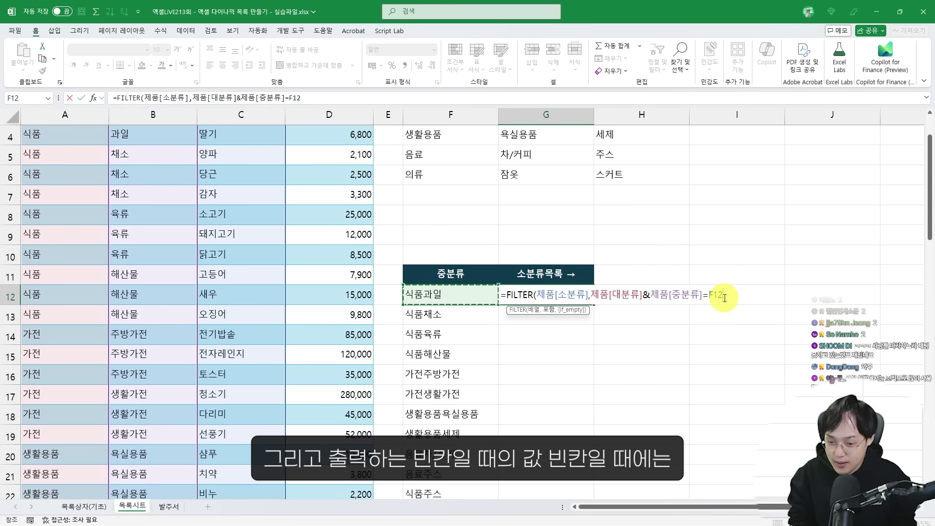
{"action": "key", "text": "ctrl+4"}
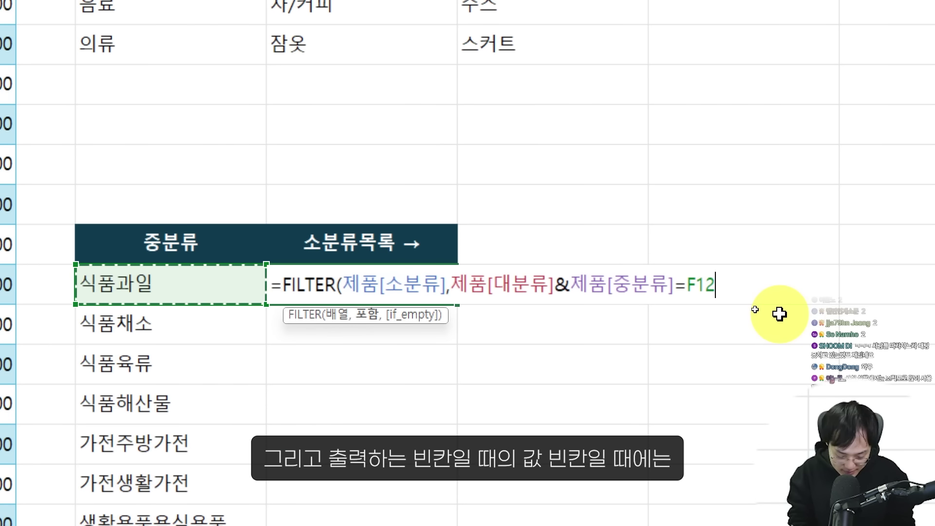
{"action": "type", "text": ","}
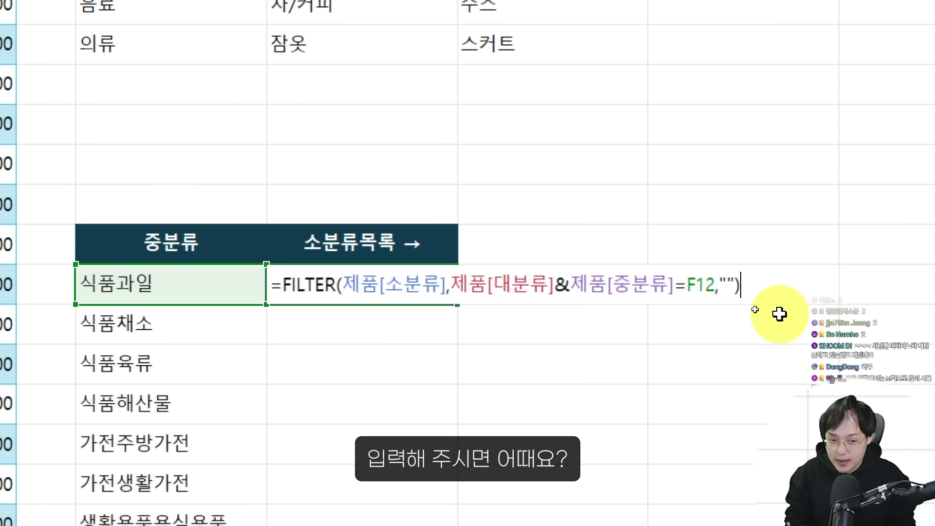
{"action": "key", "text": "Return"}
{"action": "key", "text": "ctrl+4"}
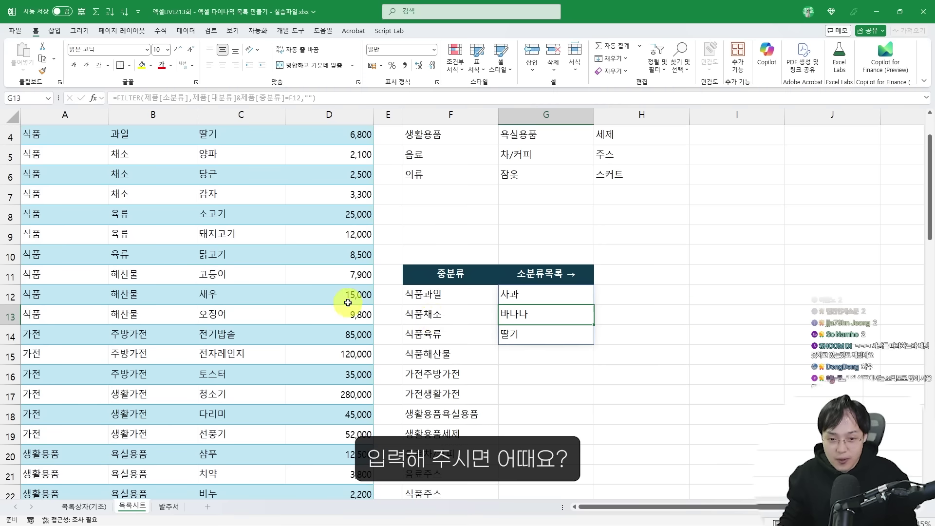
Wrap the G12 FILTER formula in UNIQUE to return only distinct 소분류 values
{"action": "left_click", "coordinate": [434, 296]}
{"action": "key", "text": "ctrl+2"}
{"action": "left_click_drag", "start_coordinate": [495, 284], "coordinate": [611, 343]}
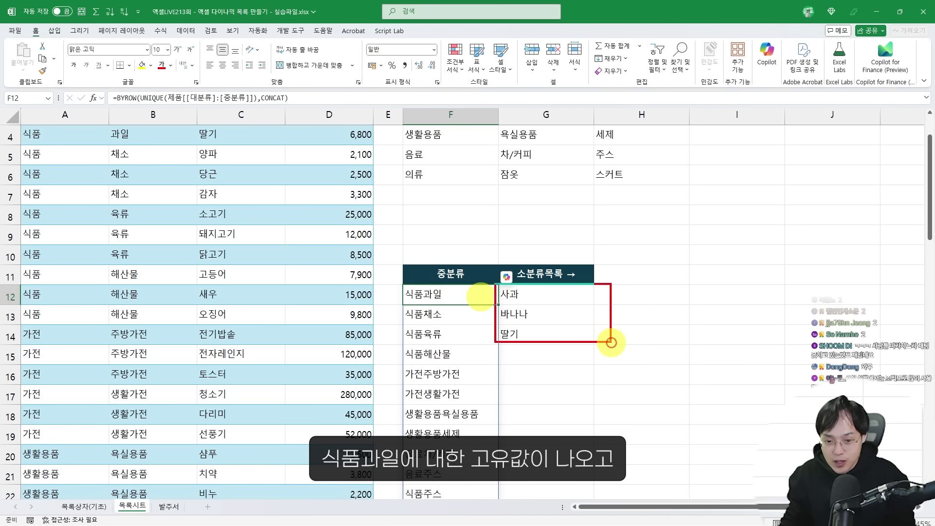
{"action": "key", "text": "Escape"}
{"action": "double_click", "coordinate": [559, 296]}
{"action": "key", "text": "ctrl+4"}
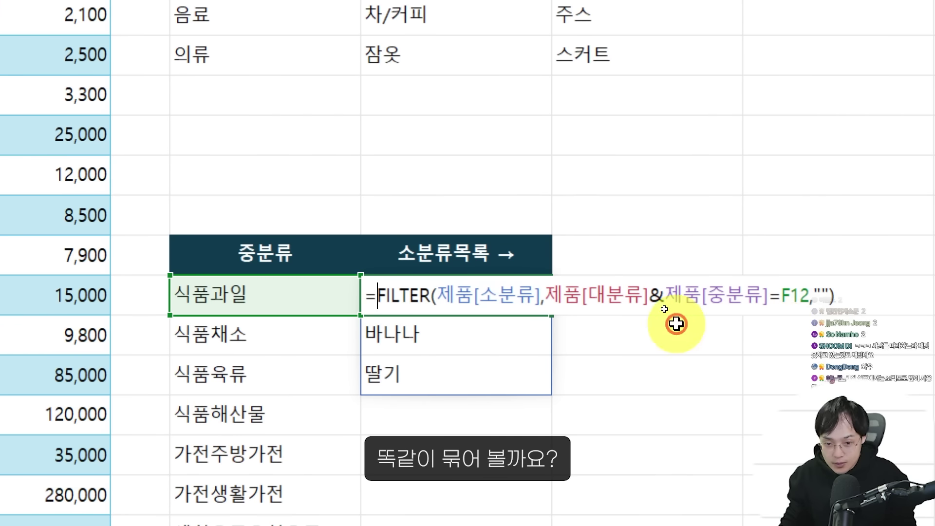
{"action": "type", "text": "UNIQUE("}
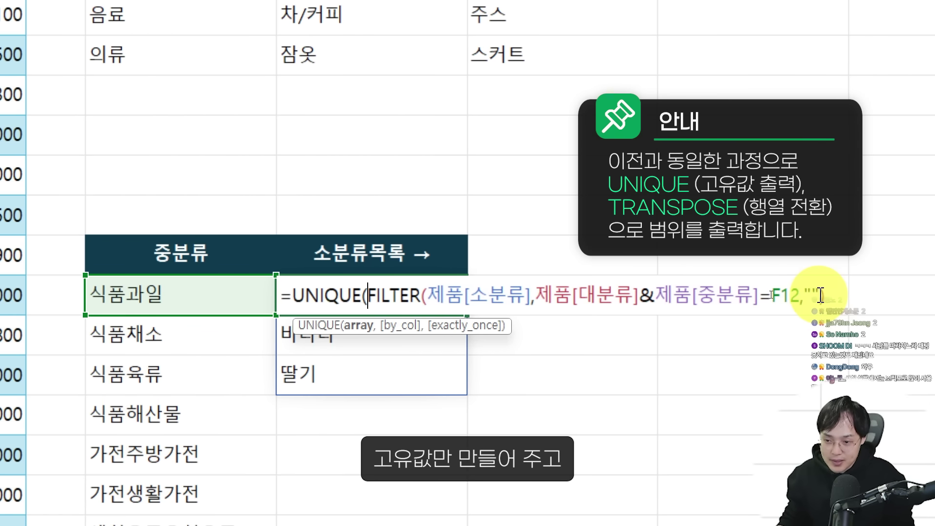
{"action": "left_click", "coordinate": [820, 298]}
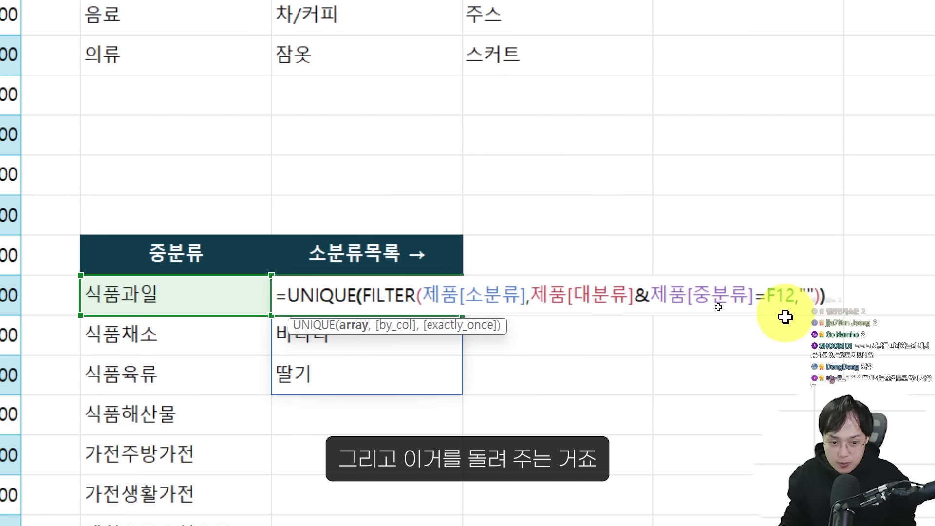
{"action": "type", "text": ")"}
Wrap the G12 formula in TRANSPOSE so the distinct 소분류 values run across the row
{"action": "left_click", "coordinate": [287, 296]}
{"action": "type", "text": "TRANS"}
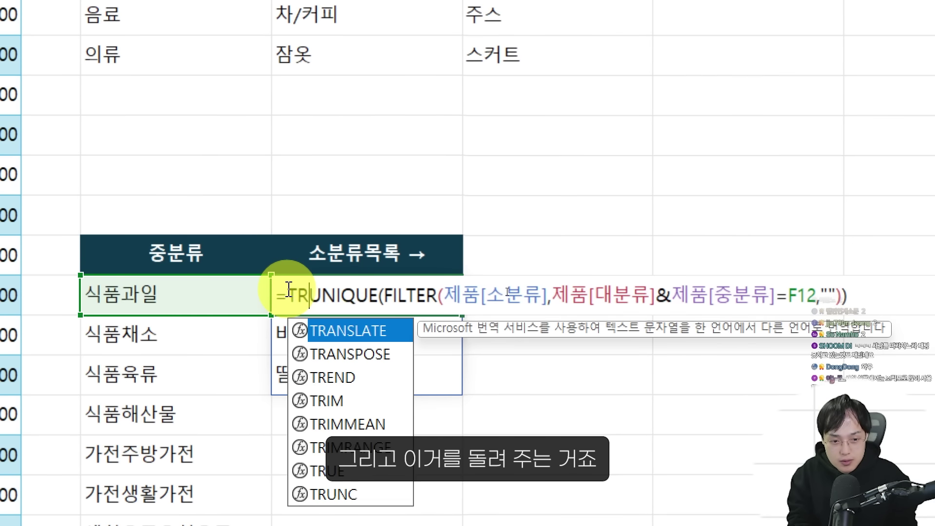
{"action": "type", "text": "POSE("}
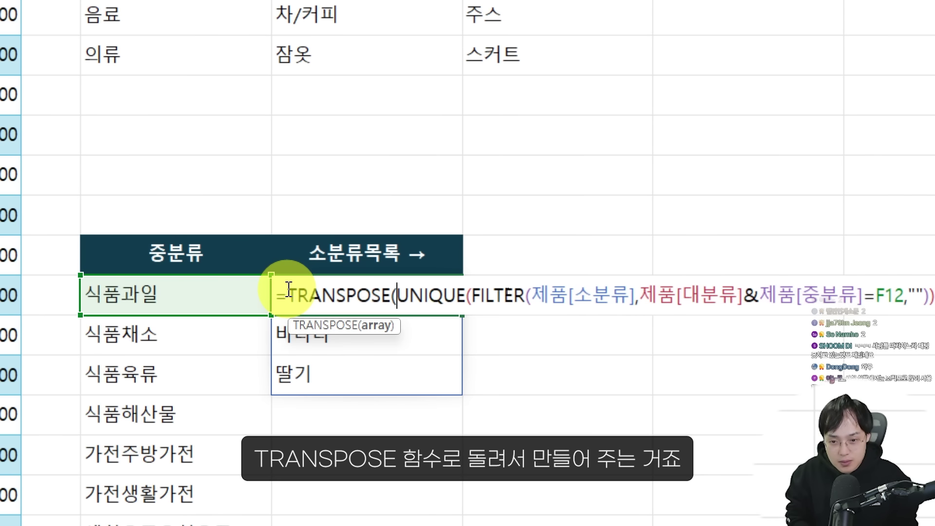
{"action": "left_click", "coordinate": [820, 302]}
{"action": "type", "text": ")"}
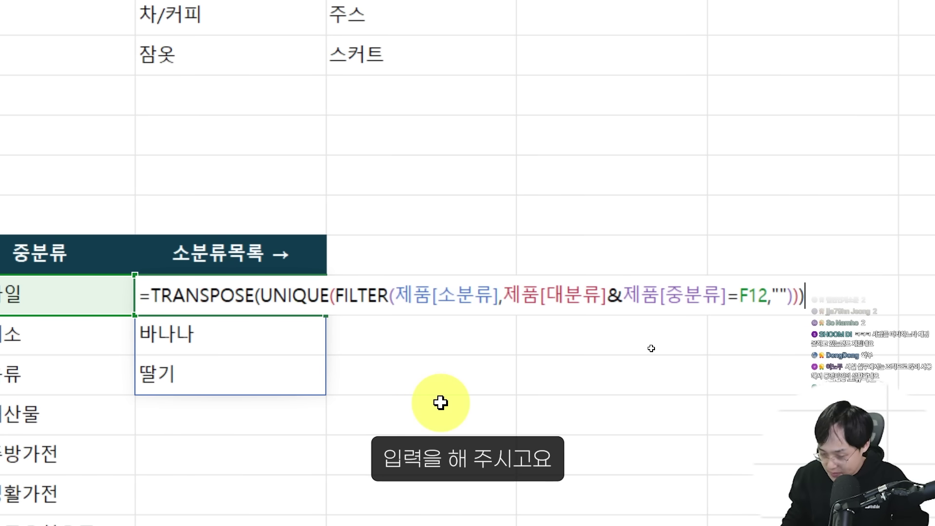
{"action": "key", "text": "Return"}
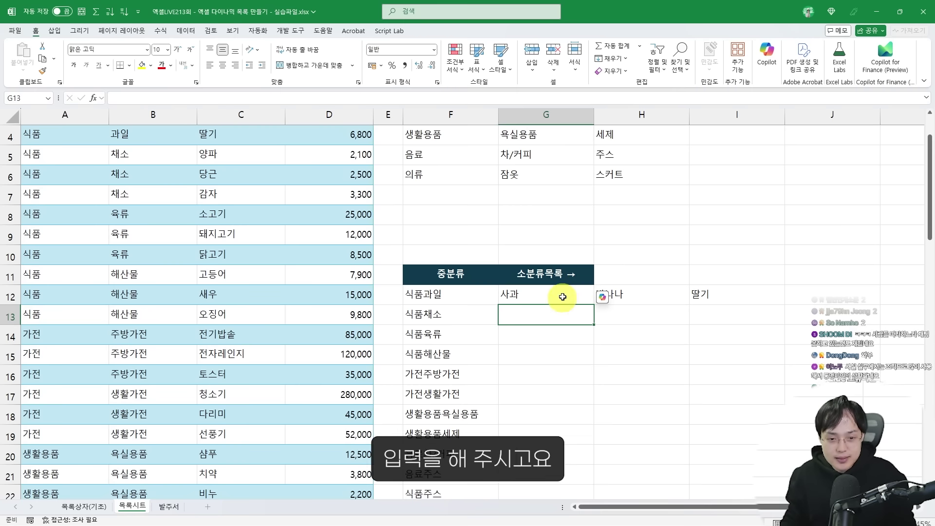
Fill the G12 formula down to G24 so every combined 대분류–중분류 key has its 소분류 list
{"action": "left_click", "coordinate": [287, 292]}
{"action": "scroll", "coordinate": [586, 216], "scroll_direction": "down", "scroll_amount": 2}
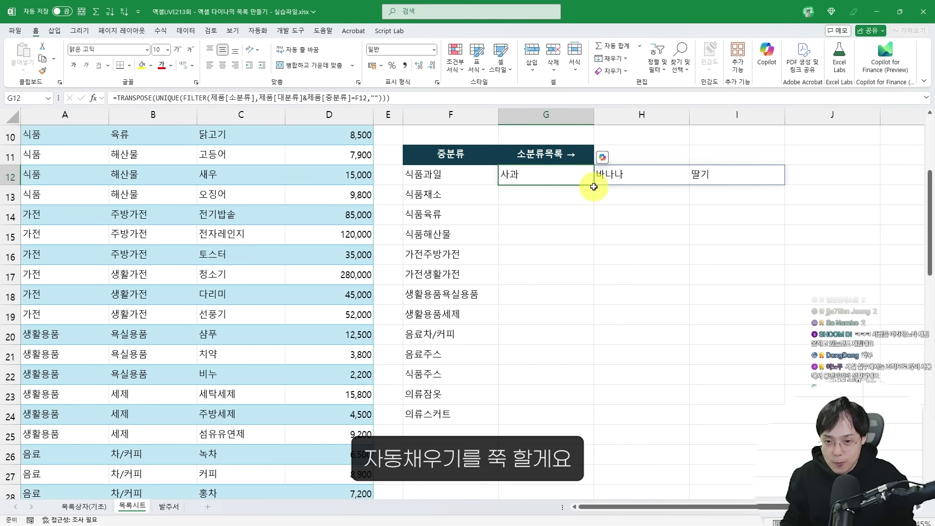
{"action": "left_click_drag", "start_coordinate": [594, 186], "coordinate": [538, 250]}
{"action": "left_click", "coordinate": [528, 178]}
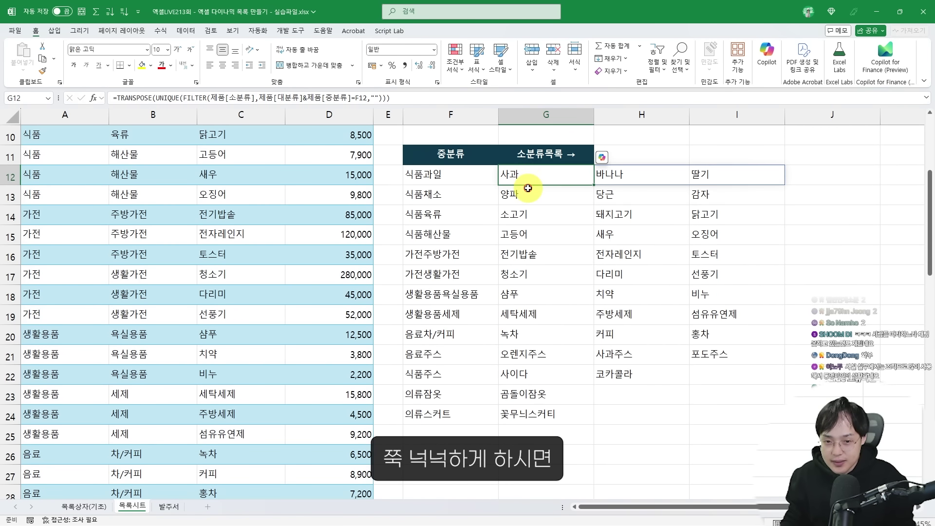
{"action": "left_click", "coordinate": [526, 213]}
{"action": "left_click", "coordinate": [533, 180]}
{"action": "left_click", "coordinate": [463, 184]}
{"action": "left_click", "coordinate": [461, 234]}
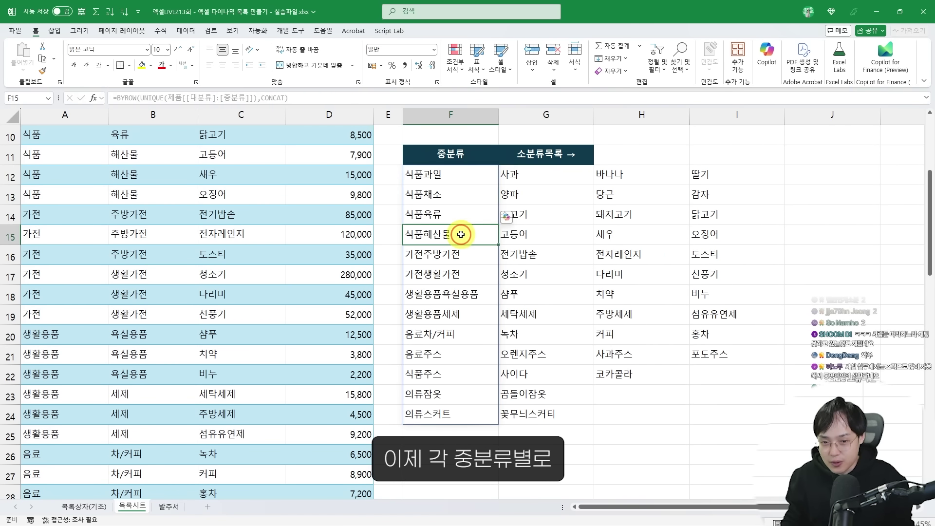
{"action": "left_click_drag", "start_coordinate": [511, 176], "coordinate": [531, 414]}
{"action": "left_click", "coordinate": [531, 414]}
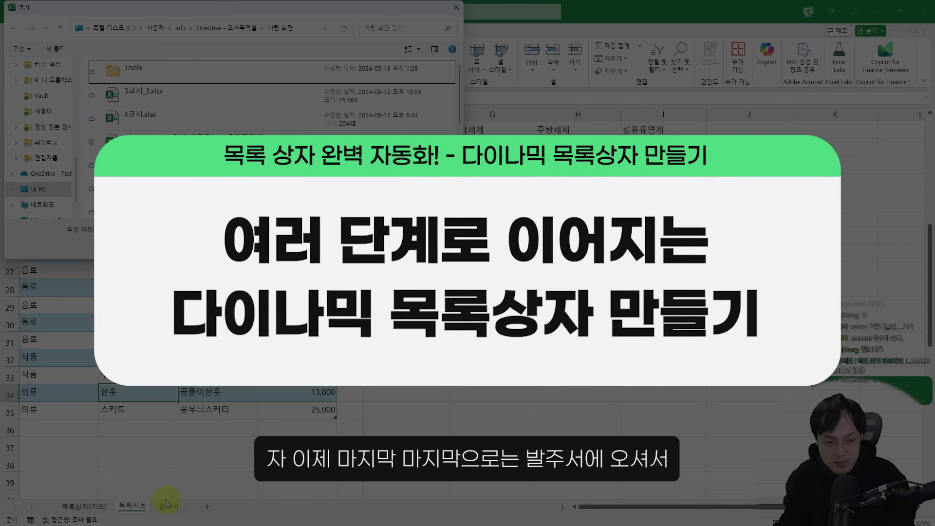
On the 발주서 sheet, set the data validation of the 대분류 cells B5:B16 to allow a list (목록)
{"action": "left_click", "coordinate": [167, 506]}
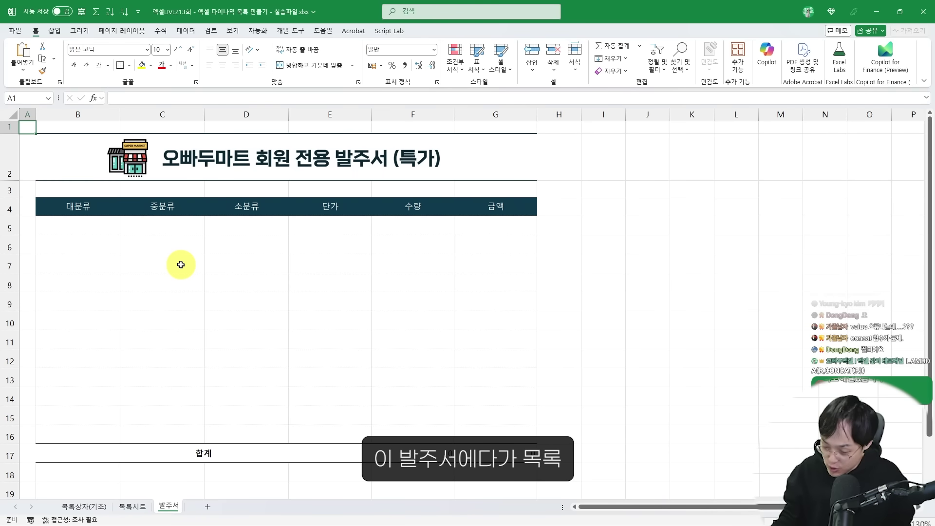
{"action": "mouse_move", "coordinate": [45, 215]}
{"action": "left_mouse_down"}
{"action": "mouse_move", "coordinate": [443, 418]}
{"action": "mouse_move", "coordinate": [527, 438]}
{"action": "left_mouse_up"}
{"action": "left_click", "coordinate": [132, 506]}
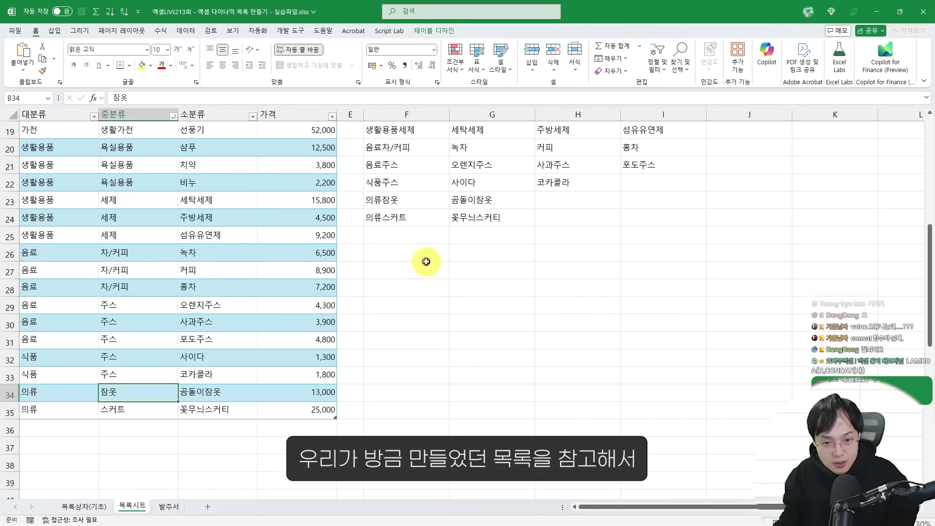
{"action": "left_click_drag", "start_coordinate": [341, 104], "coordinate": [626, 345]}
{"action": "left_click", "coordinate": [169, 506]}
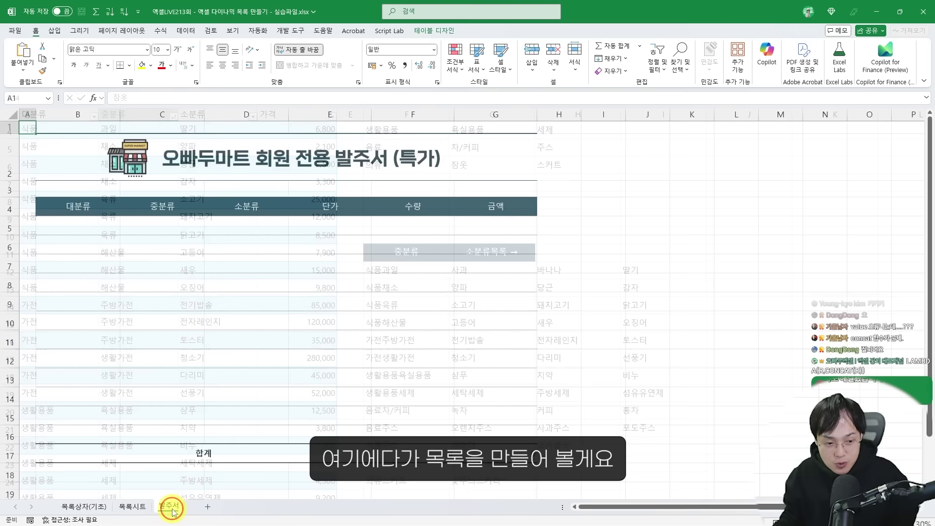
{"action": "mouse_move", "coordinate": [42, 215]}
{"action": "left_mouse_down"}
{"action": "mouse_move", "coordinate": [411, 403]}
{"action": "mouse_move", "coordinate": [463, 418]}
{"action": "left_mouse_up"}
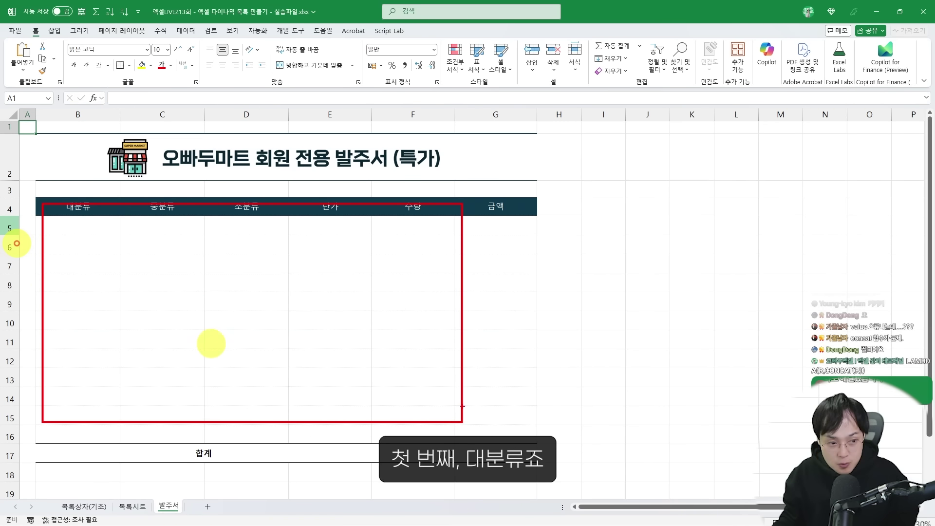
{"action": "left_click_drag", "start_coordinate": [91, 225], "coordinate": [73, 436]}
{"action": "left_click", "coordinate": [191, 31]}
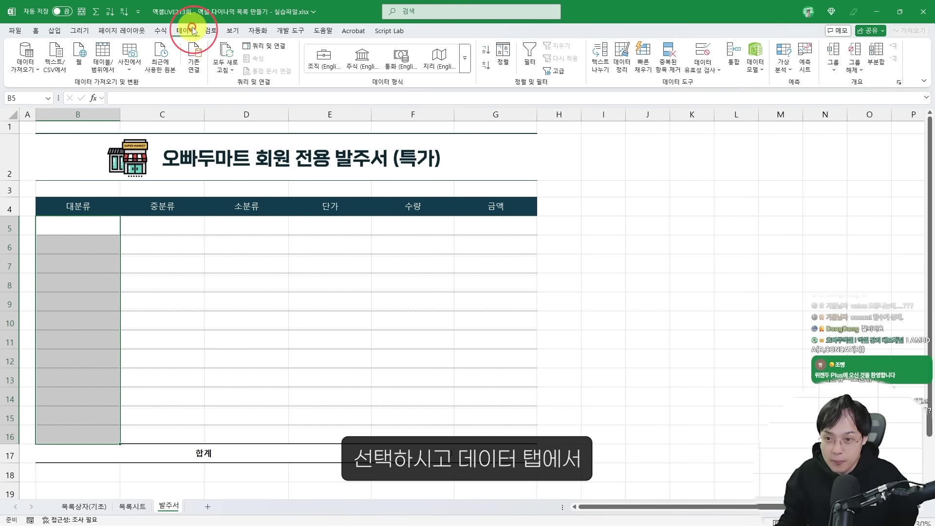
{"action": "left_click", "coordinate": [704, 51]}
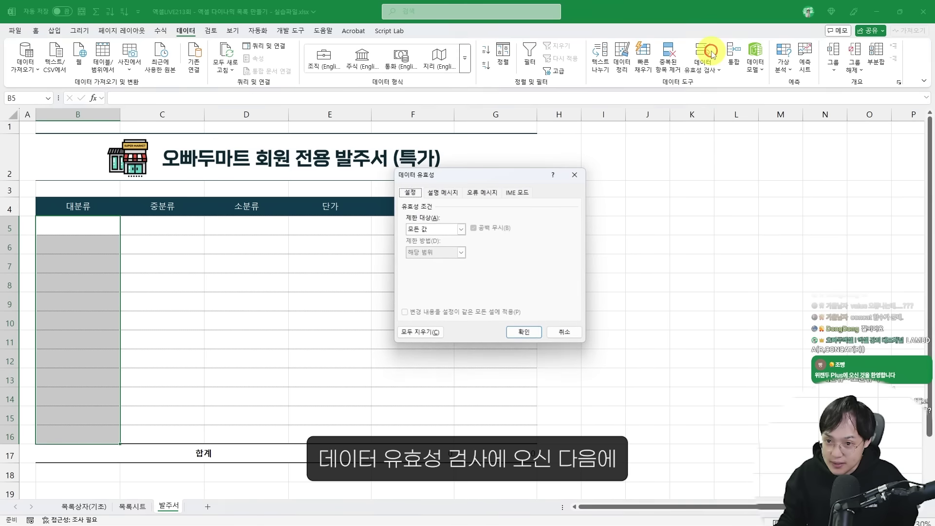
{"action": "left_click", "coordinate": [417, 232]}
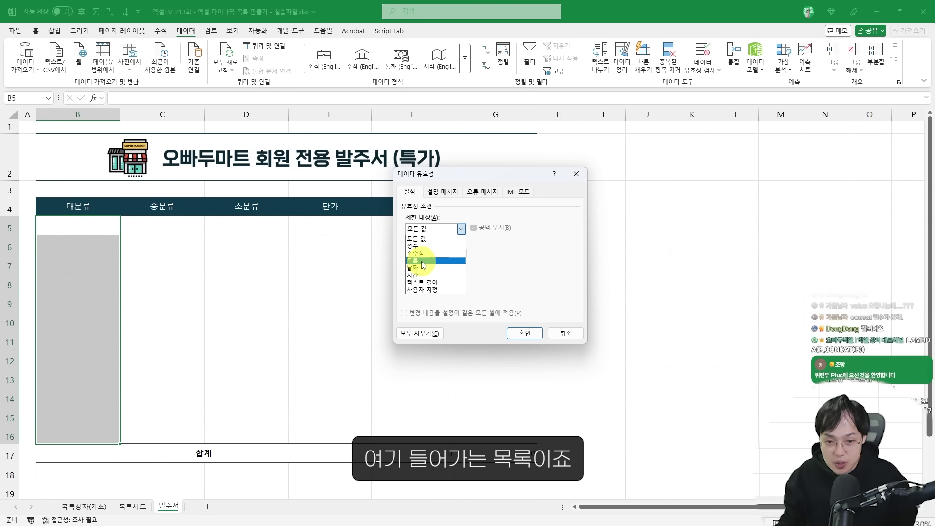
{"action": "left_click", "coordinate": [424, 266]}
Set the list source of the 대분류 validation to the first spilled category cell, =목록시트!$F$2
{"action": "left_click_drag", "start_coordinate": [431, 182], "coordinate": [247, 168]}
{"action": "left_click", "coordinate": [252, 261]}
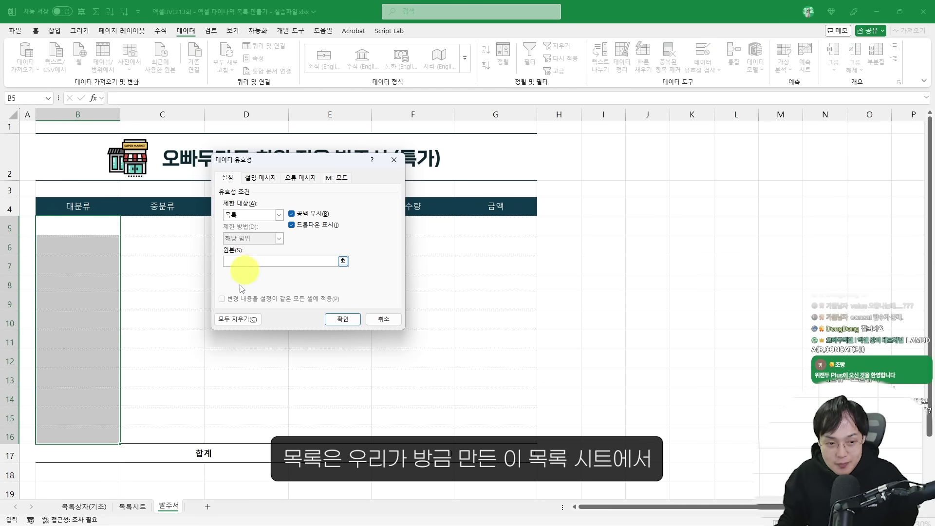
{"action": "left_click", "coordinate": [140, 510]}
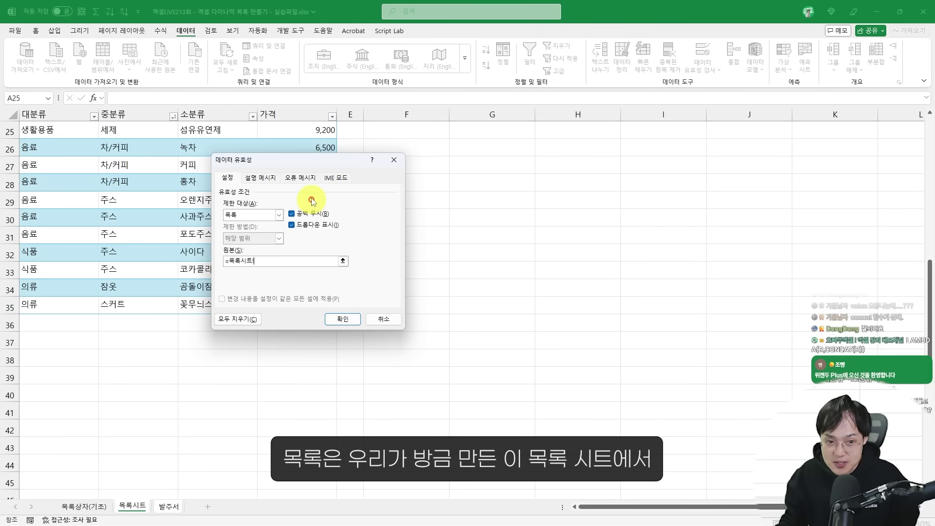
{"action": "left_click_drag", "start_coordinate": [301, 159], "coordinate": [341, 158]}
{"action": "left_click_drag", "start_coordinate": [918, 306], "coordinate": [913, 198]}
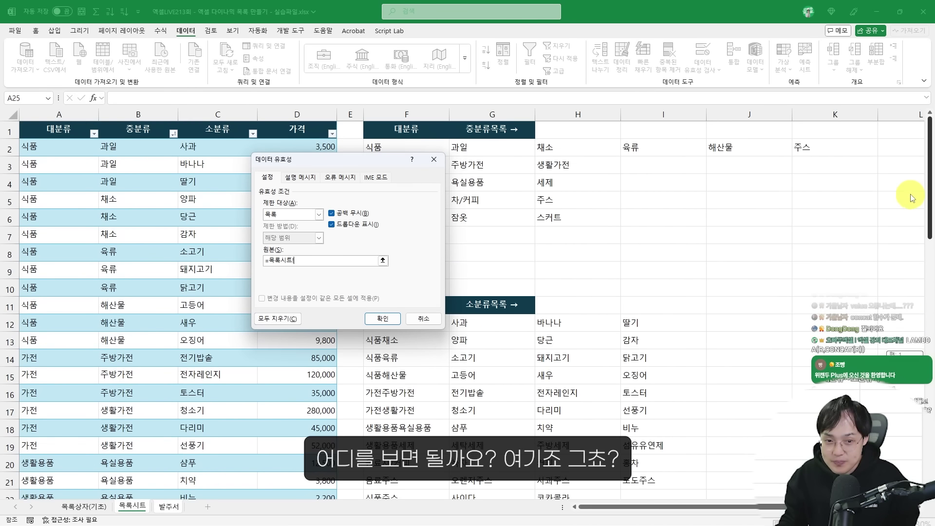
{"action": "left_click_drag", "start_coordinate": [341, 159], "coordinate": [566, 151]}
{"action": "left_click_drag", "start_coordinate": [360, 138], "coordinate": [451, 246]}
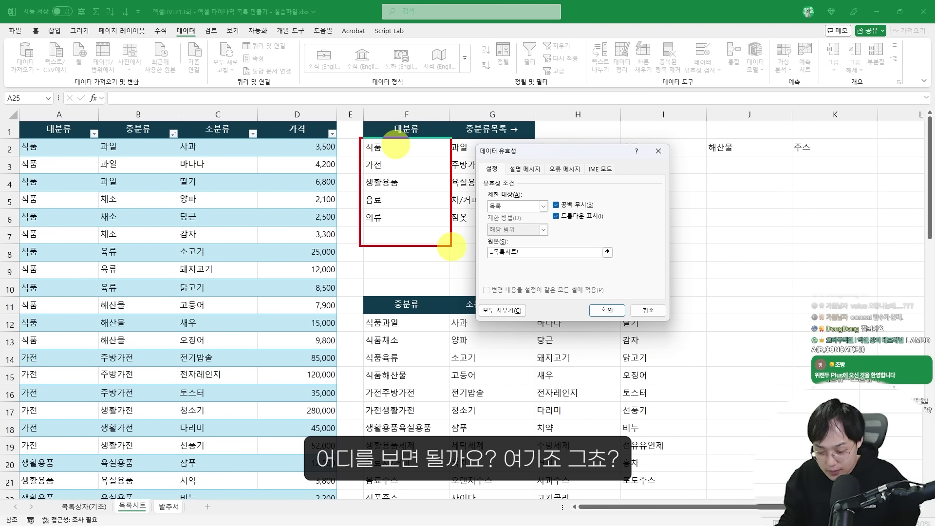
{"action": "key", "text": "Escape"}
{"action": "left_click", "coordinate": [146, 507]}
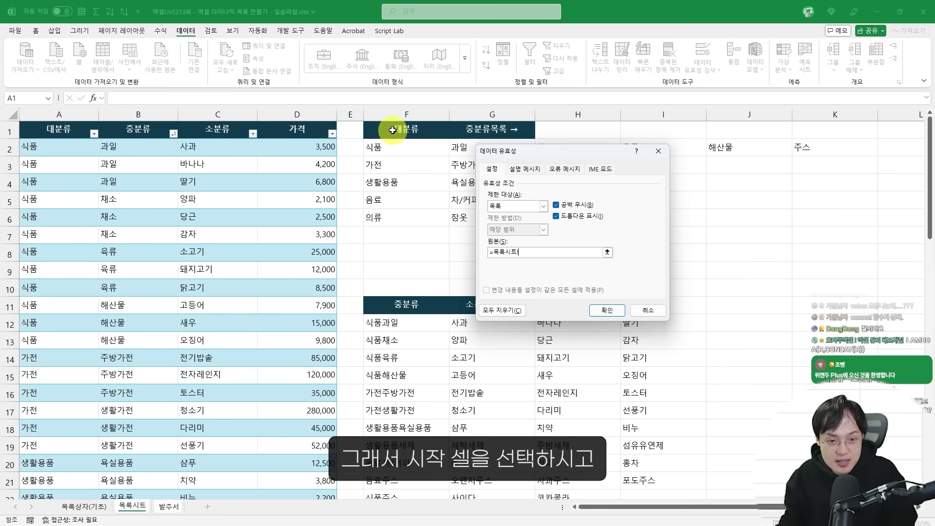
{"action": "left_click", "coordinate": [404, 146]}
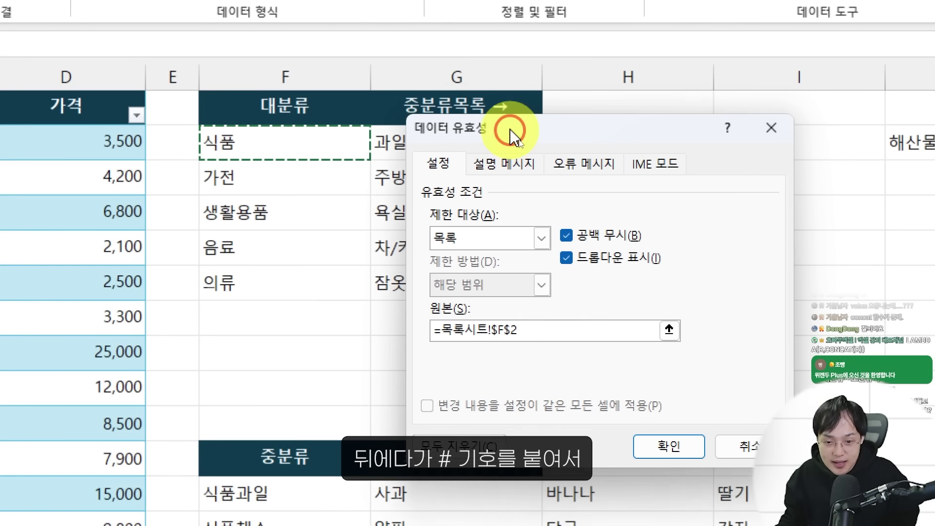
Append # to the validation source (=목록시트!$F$2#) to cover the whole dynamic 대분류 list, and apply the validation
{"action": "left_click_drag", "start_coordinate": [510, 131], "coordinate": [508, 124]}
{"action": "type", "text": "#"}
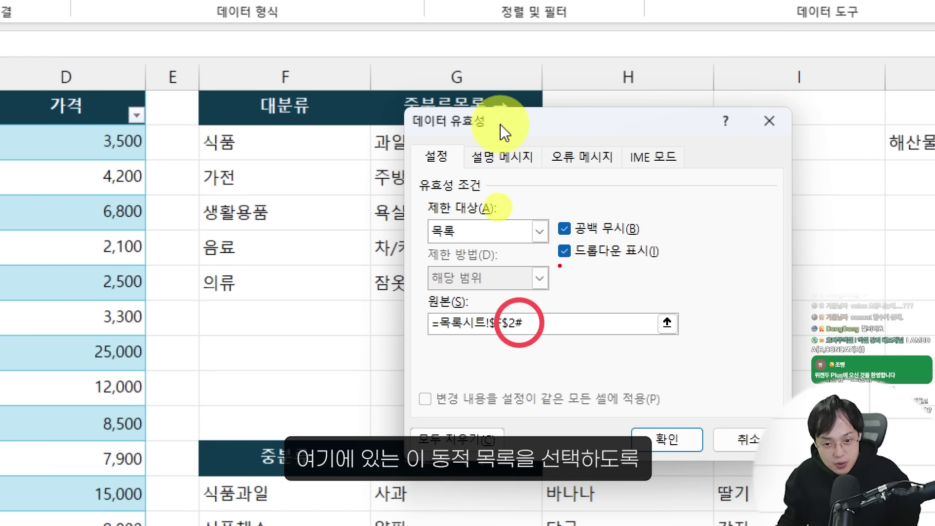
{"action": "left_click", "coordinate": [615, 297]}
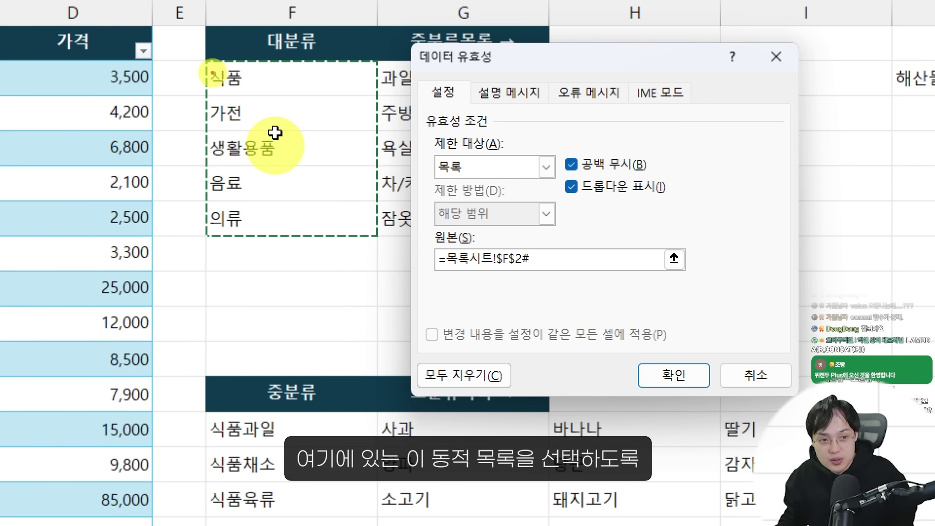
{"action": "left_click_drag", "start_coordinate": [202, 130], "coordinate": [371, 294]}
{"action": "left_click_drag", "start_coordinate": [377, 229], "coordinate": [396, 251]}
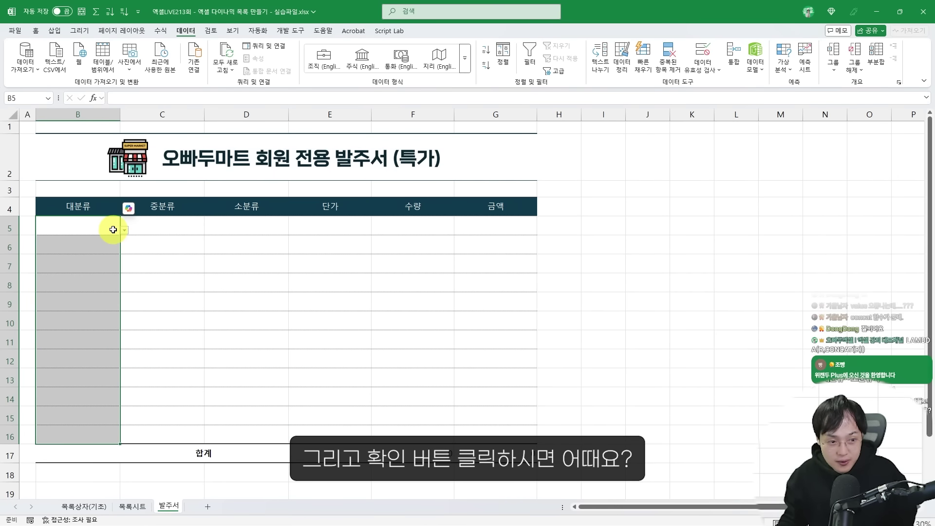
Fill the 대분류 cells B5:B8 from their drop-down lists with 식품, 가전, 가전 and 식품
{"action": "left_click", "coordinate": [124, 231]}
{"action": "left_click", "coordinate": [111, 242]}
{"action": "left_click", "coordinate": [111, 246]}
{"action": "left_click", "coordinate": [123, 249]}
{"action": "left_click", "coordinate": [104, 271]}
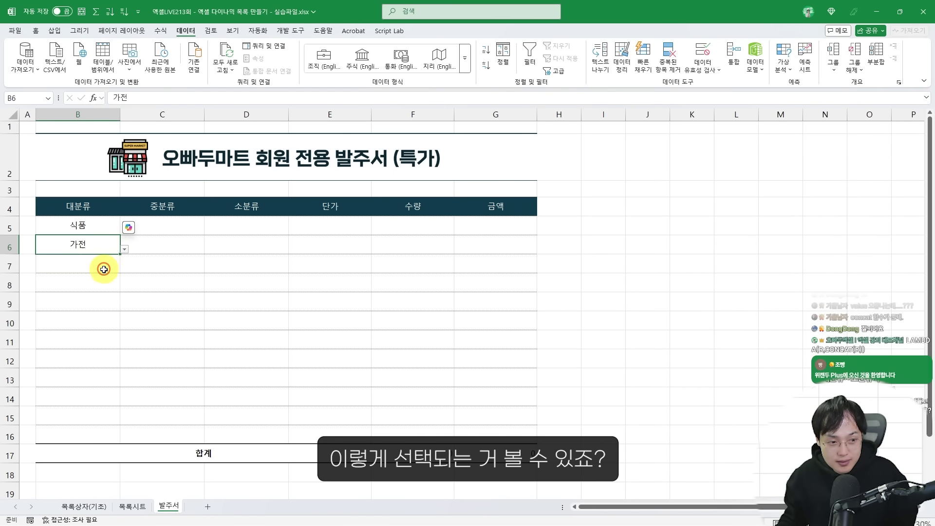
{"action": "left_click", "coordinate": [106, 267]}
{"action": "left_click", "coordinate": [122, 268]}
{"action": "left_click", "coordinate": [93, 288]}
{"action": "left_click", "coordinate": [104, 280]}
{"action": "left_click", "coordinate": [124, 287]}
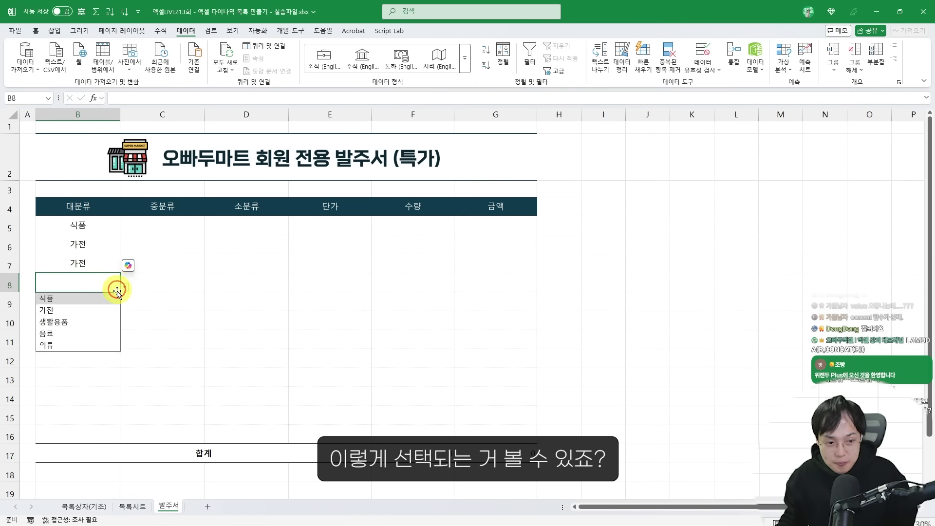
{"action": "left_click", "coordinate": [93, 298]}
Start an XLOOKUP formula in C5 that looks up B5 in the whole column F of 목록시트
{"action": "scroll", "coordinate": [168, 232], "scroll_direction": "up", "scroll_amount": 1, "text": "ctrl"}
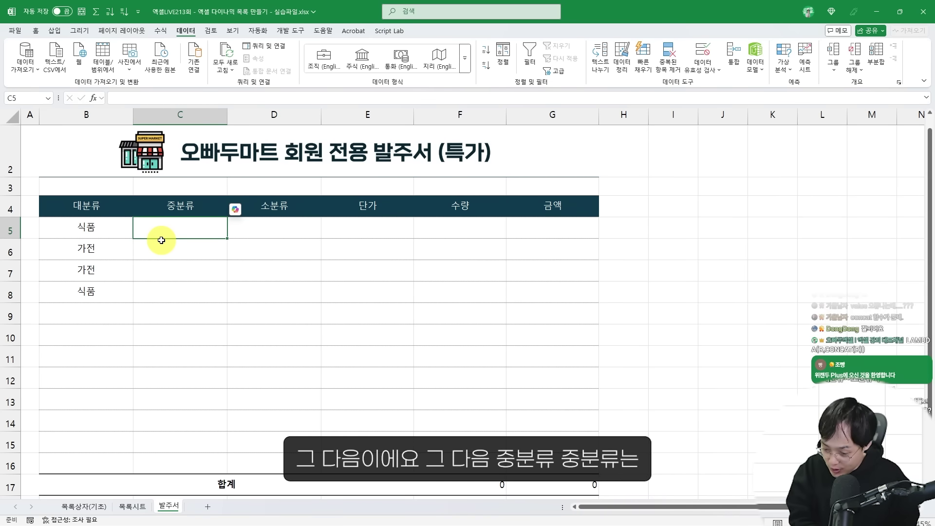
{"action": "type", "text": "=XLOO"}
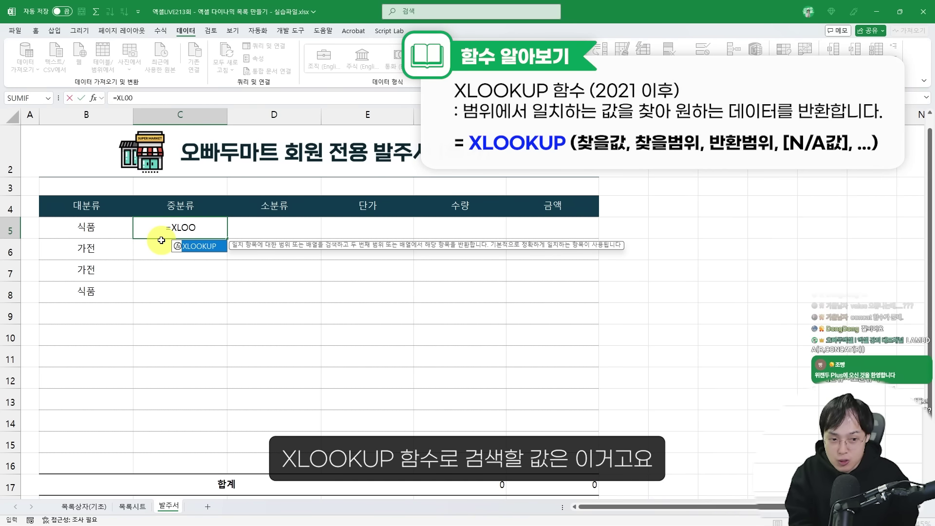
{"action": "type", "text": "KUP("}
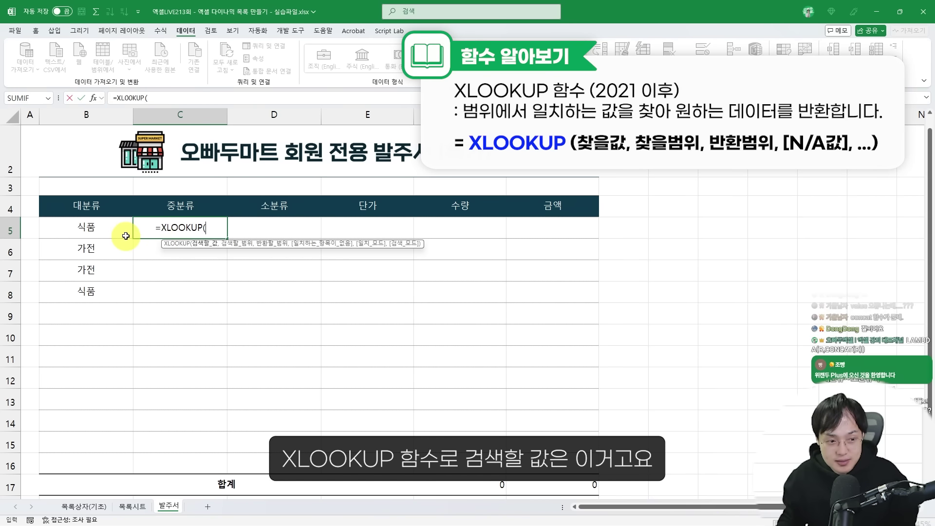
{"action": "left_click", "coordinate": [126, 233]}
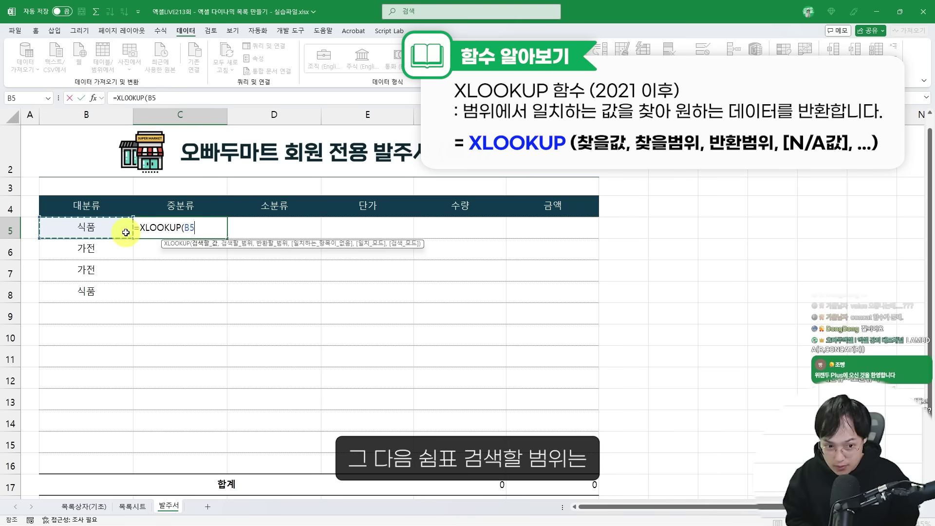
{"action": "type", "text": ","}
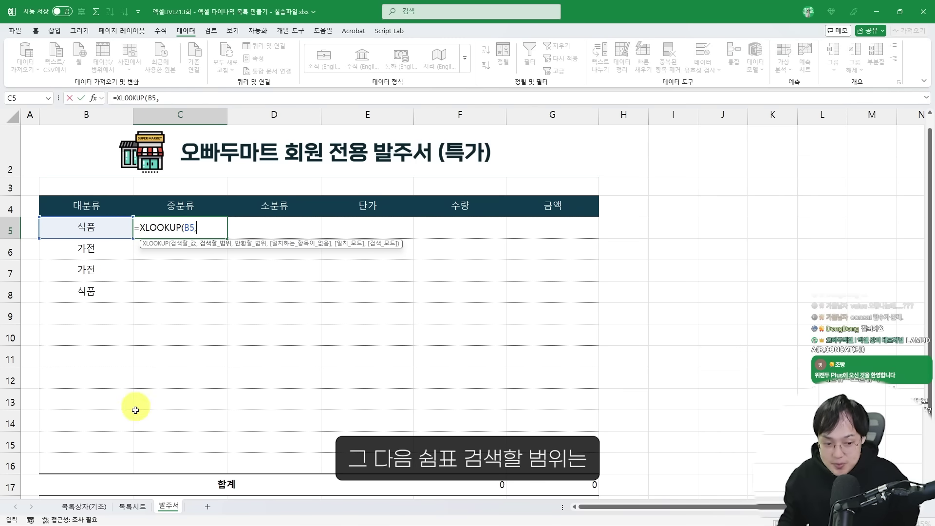
{"action": "left_click", "coordinate": [132, 508]}
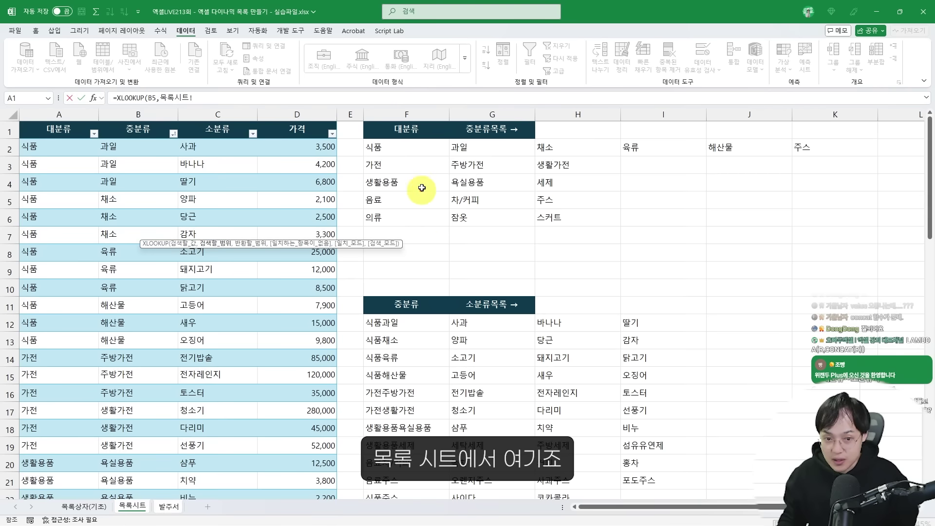
{"action": "left_click", "coordinate": [414, 115]}
{"action": "left_click_drag", "start_coordinate": [385, 101], "coordinate": [448, 487]}
{"action": "left_click_drag", "start_coordinate": [451, 486], "coordinate": [456, 481]}
{"action": "mouse_move", "coordinate": [368, 89]}
{"action": "left_mouse_down"}
{"action": "mouse_move", "coordinate": [454, 464]}
{"action": "mouse_move", "coordinate": [449, 481]}
{"action": "left_mouse_up"}
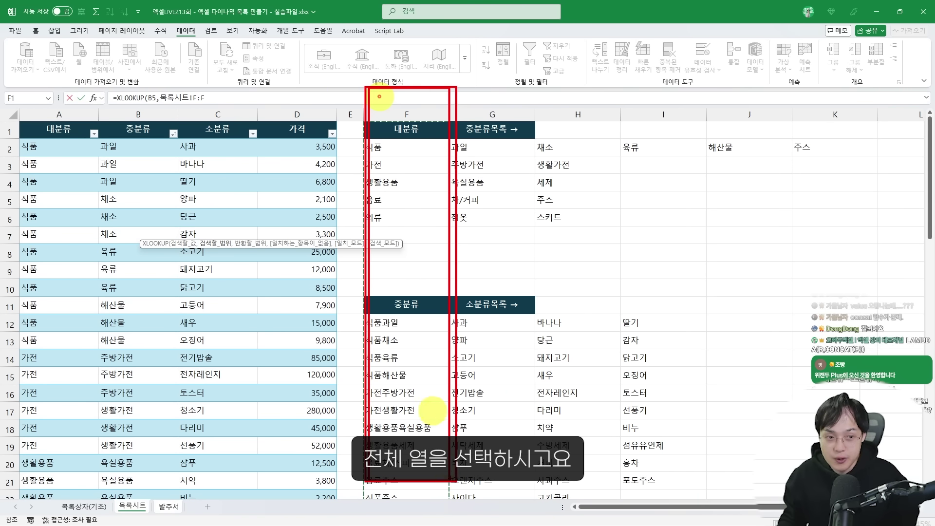
Complete the C5 formula with column G as the return range: =XLOOKUP(B5,목록시트!F:F,목록시트!G:G)
{"action": "left_click", "coordinate": [238, 99]}
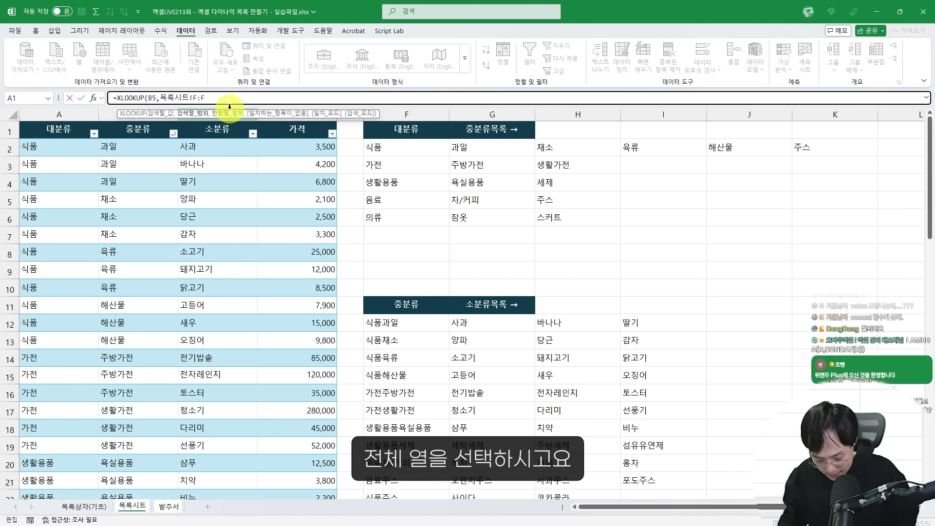
{"action": "left_click", "coordinate": [484, 114]}
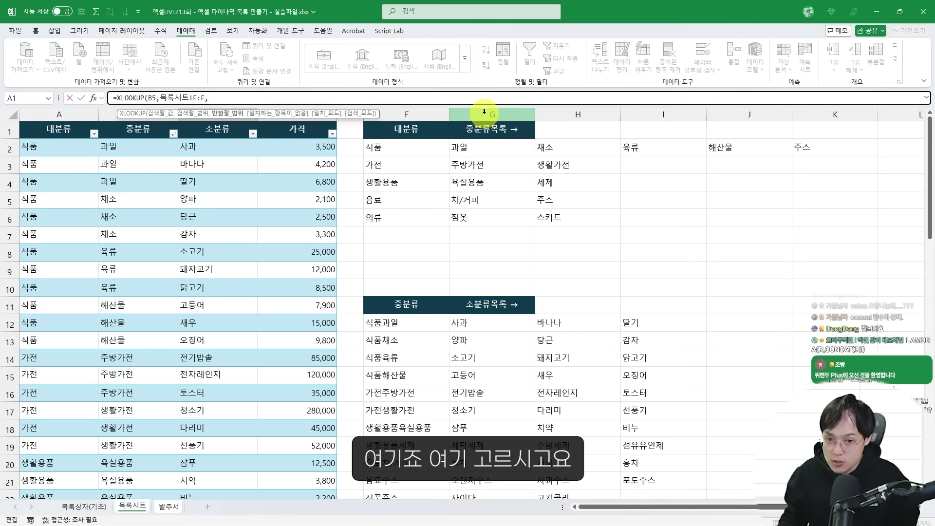
{"action": "left_click_drag", "start_coordinate": [445, 98], "coordinate": [514, 469]}
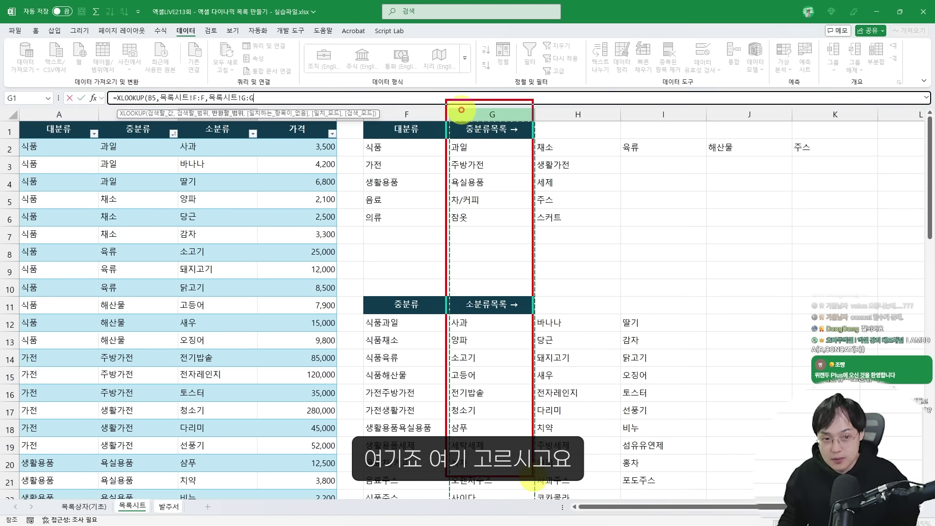
{"action": "key", "text": "Escape"}
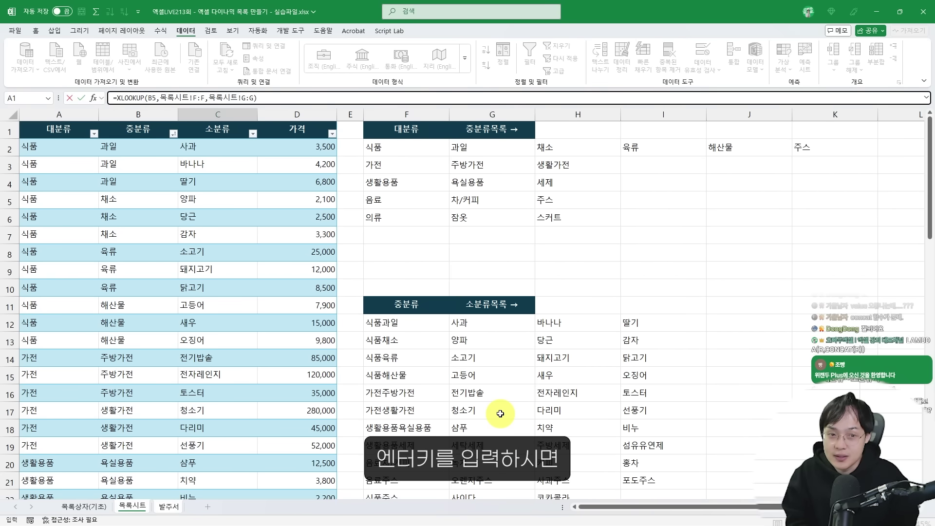
{"action": "key", "text": "Return"}
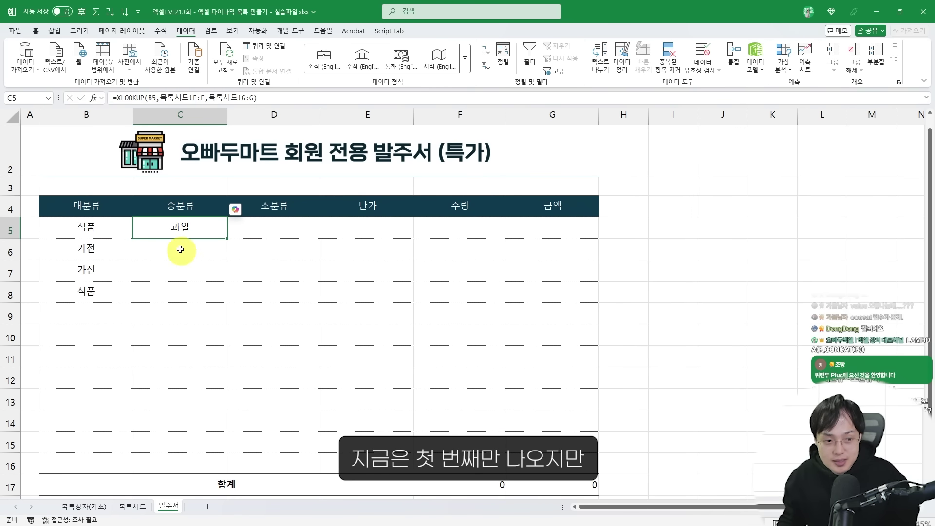
Append # to the C5 XLOOKUP formula so it returns the whole 중분류 array
{"action": "left_click_drag", "start_coordinate": [133, 217], "coordinate": [252, 240]}
{"action": "key", "text": "Escape"}
{"action": "double_click", "coordinate": [203, 231]}
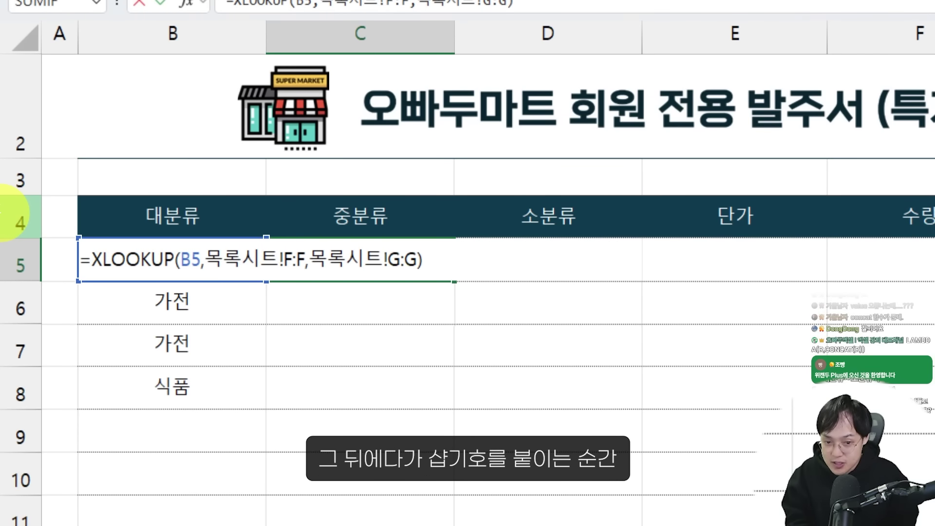
{"action": "key", "text": "Return"}
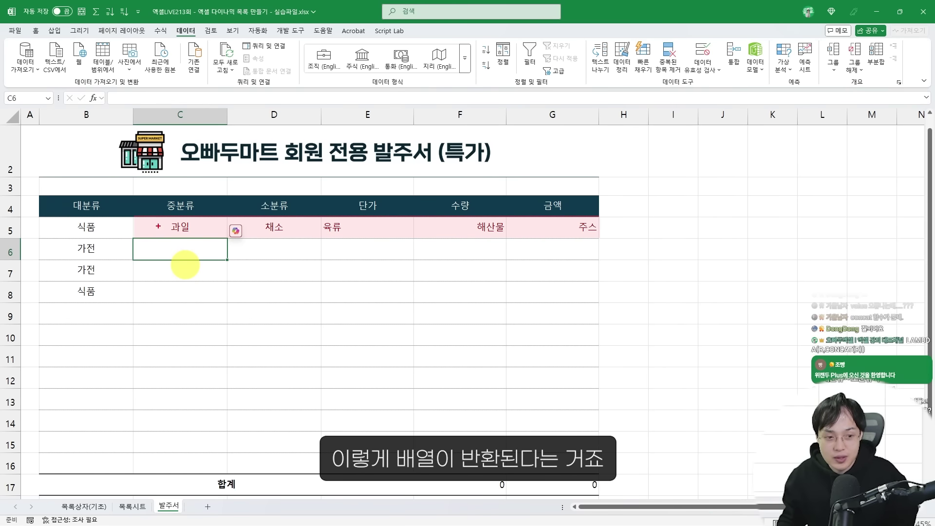
Cut the entire XLOOKUP formula, including the #, out of cell C5
{"action": "left_click_drag", "start_coordinate": [140, 207], "coordinate": [478, 271]}
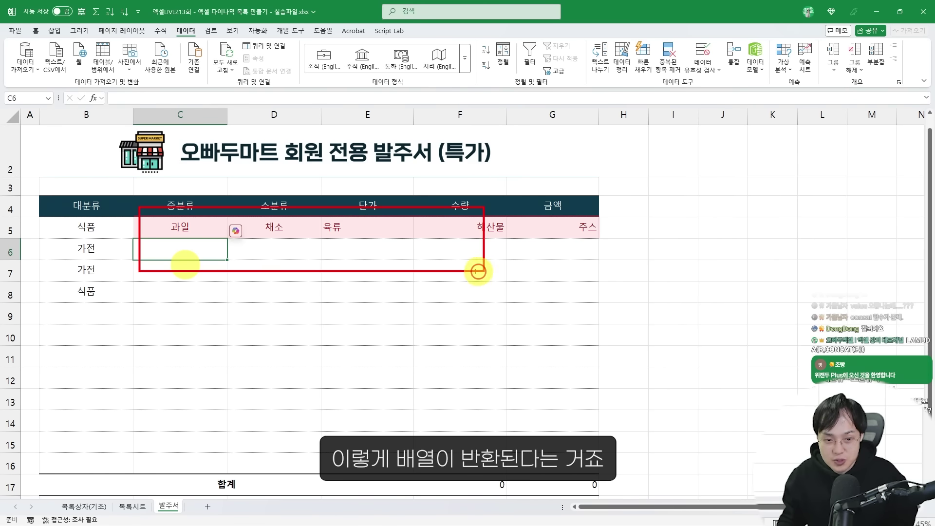
{"action": "key", "text": "Escape"}
{"action": "double_click", "coordinate": [186, 229]}
{"action": "key", "text": "Escape"}
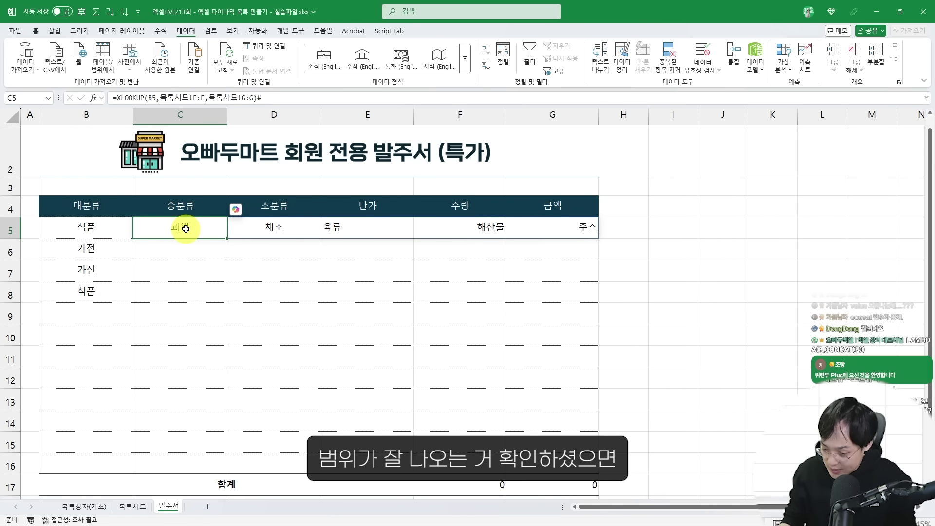
{"action": "double_click", "coordinate": [186, 229]}
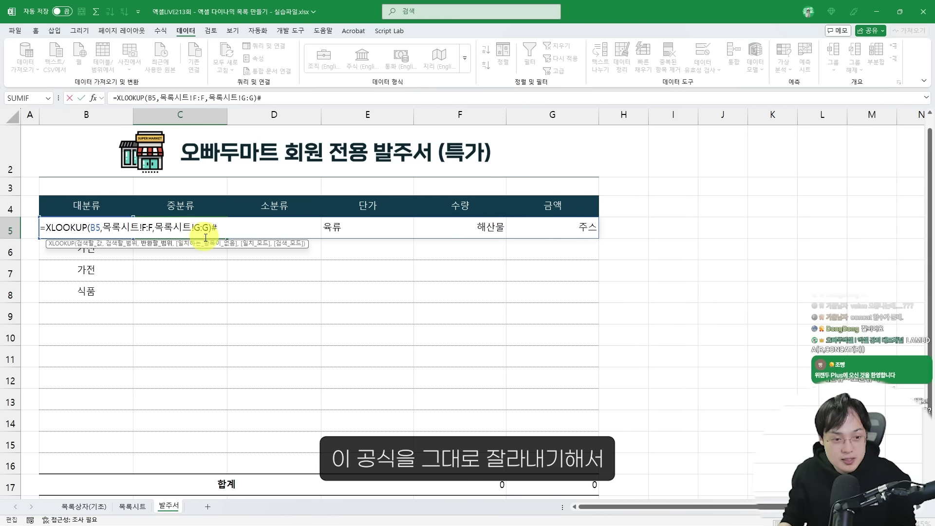
{"action": "key", "text": "ctrl+a"}
{"action": "key", "text": "ctrl+x"}
Apply list (목록) validation to the 중분류 cells C5:C16 with the cut formula =XLOOKUP(B5,목록시트!F:F,목록시트!G:G)# as source
{"action": "left_click_drag", "start_coordinate": [207, 235], "coordinate": [178, 462]}
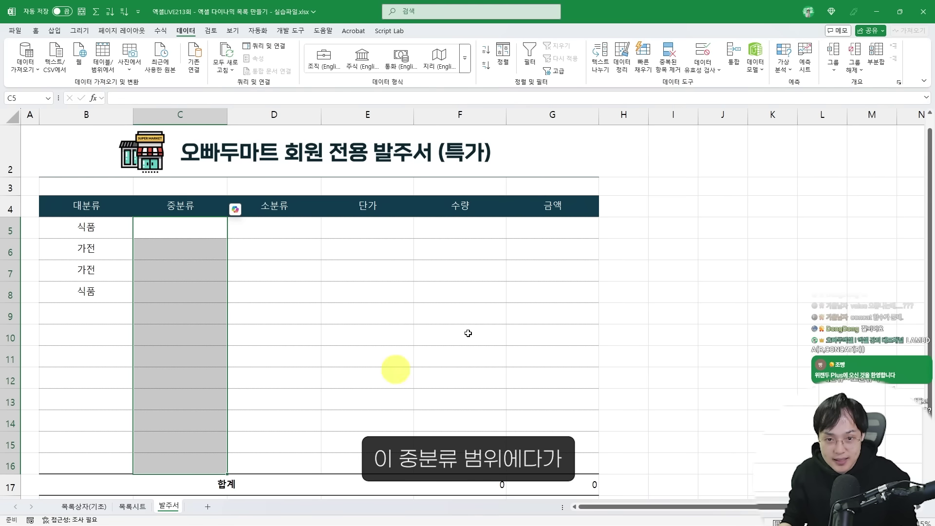
{"action": "left_click", "coordinate": [701, 54]}
{"action": "left_click", "coordinate": [491, 197]}
{"action": "left_click", "coordinate": [493, 225]}
{"action": "left_click_drag", "start_coordinate": [496, 137], "coordinate": [243, 142]}
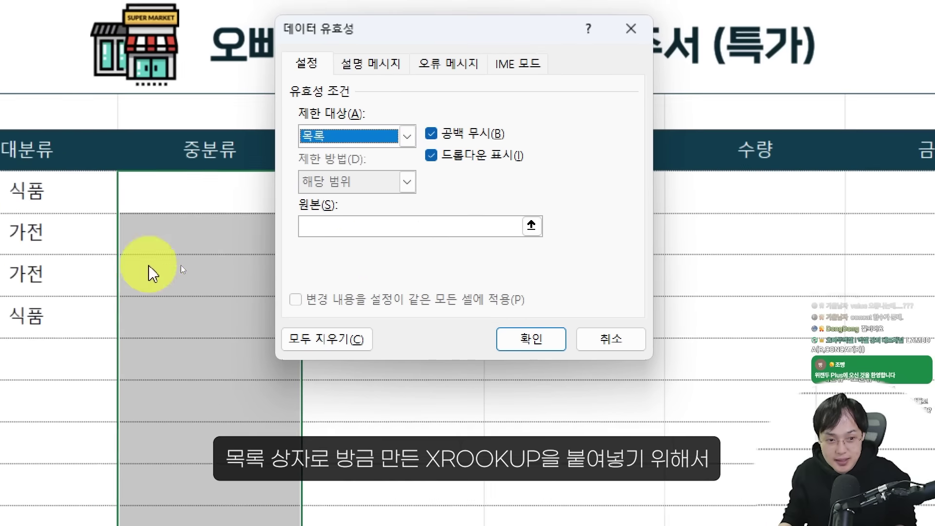
{"action": "left_click", "coordinate": [341, 229]}
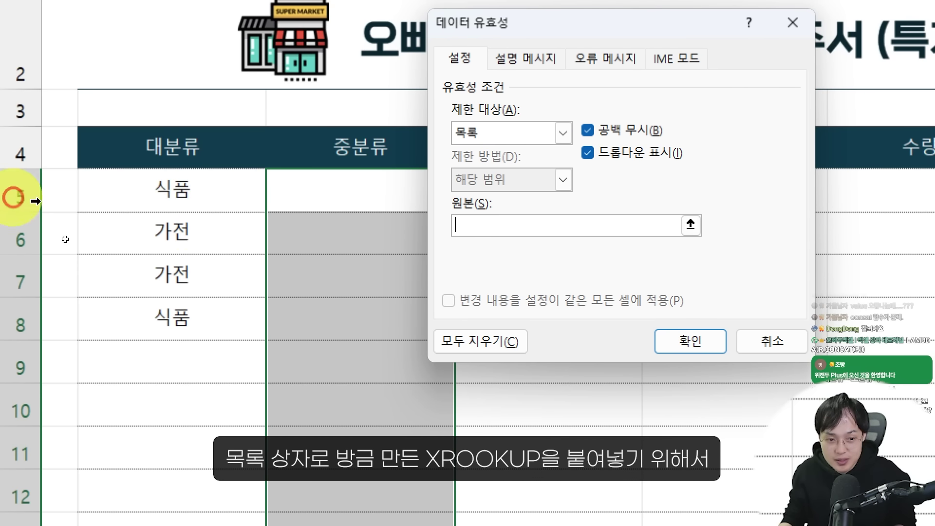
{"action": "key", "text": "ctrl+v"}
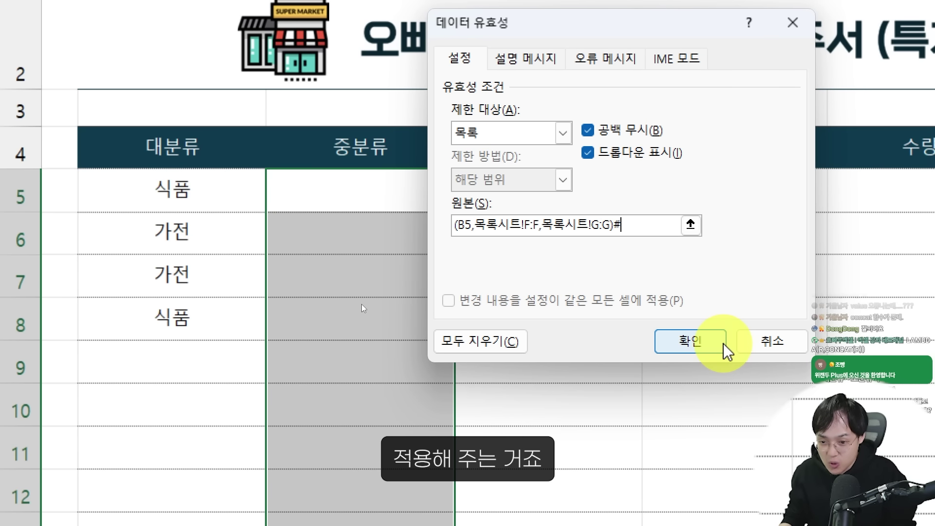
{"action": "left_click", "coordinate": [711, 345]}
Choose 채소 in C5 and 생활가전 in C6 and C7 from the 중분류 drop-down lists
{"action": "left_click", "coordinate": [317, 194]}
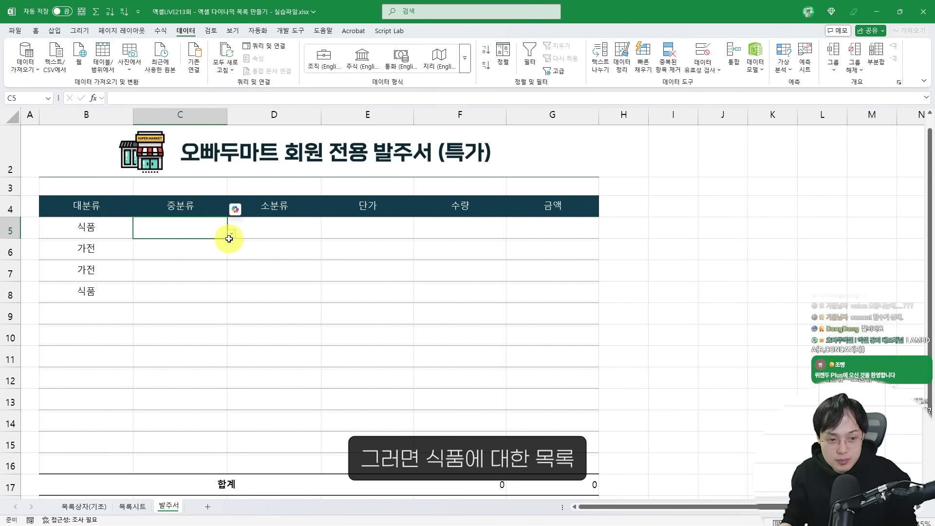
{"action": "left_click", "coordinate": [231, 235]}
{"action": "left_click", "coordinate": [209, 245]}
{"action": "left_click", "coordinate": [229, 251]}
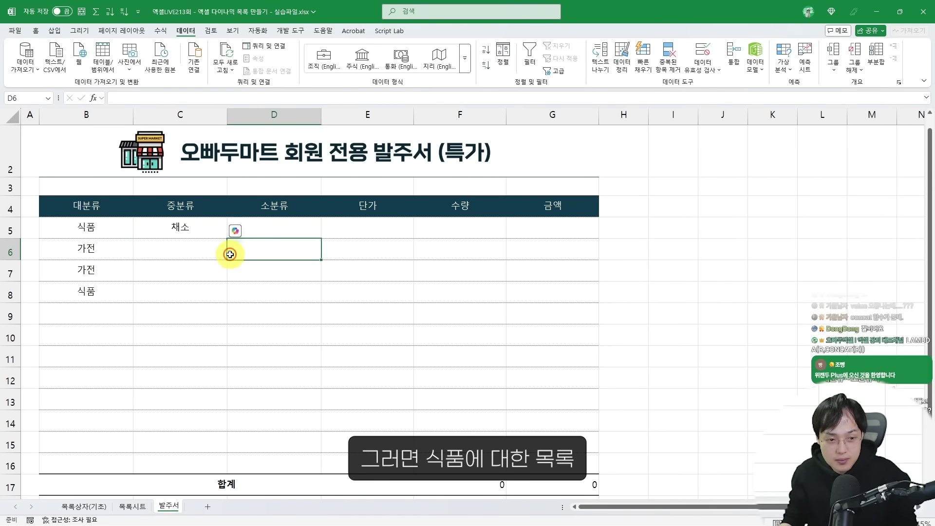
{"action": "left_click", "coordinate": [225, 253]}
{"action": "left_click", "coordinate": [231, 255]}
{"action": "left_click", "coordinate": [206, 275]}
{"action": "left_click", "coordinate": [219, 269]}
{"action": "left_click", "coordinate": [231, 276]}
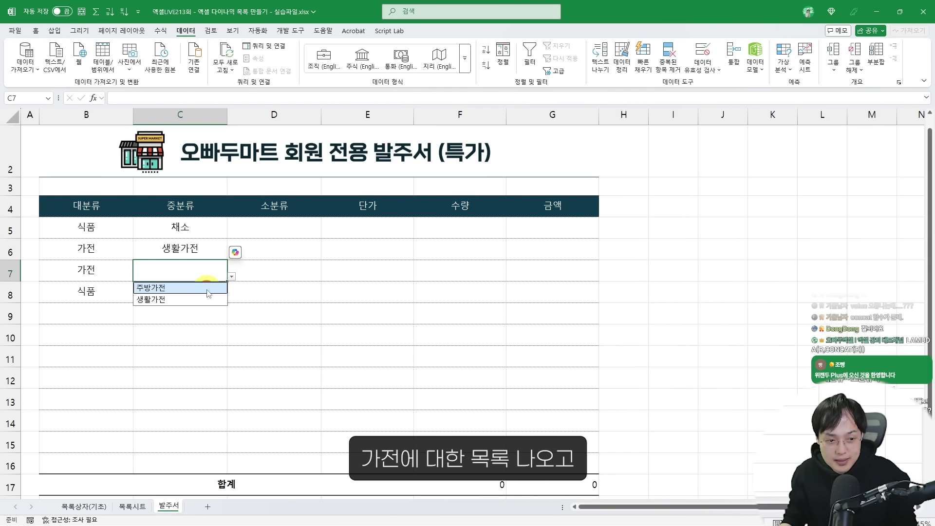
{"action": "left_click", "coordinate": [184, 298]}
Fill row 9 from the drop-down lists with 음료 as 대분류 and 주스 as 중분류
{"action": "left_click", "coordinate": [127, 314]}
{"action": "left_click", "coordinate": [137, 321]}
{"action": "left_click", "coordinate": [90, 366]}
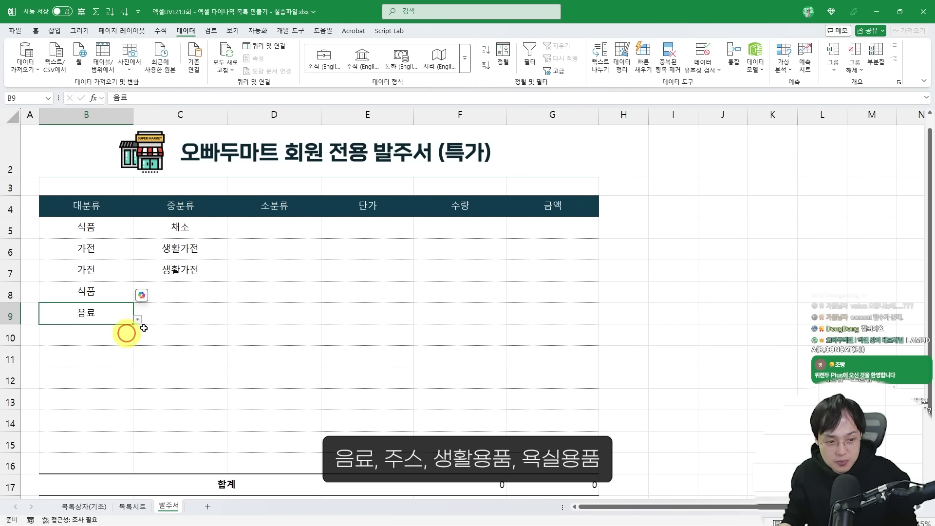
{"action": "left_click", "coordinate": [195, 317]}
{"action": "left_click", "coordinate": [231, 322]}
{"action": "left_click", "coordinate": [205, 333]}
Fill row 10 from the drop-down lists with 생활용품 as 대분류 and 욕실용품 as 중분류
{"action": "left_click", "coordinate": [111, 334]}
{"action": "left_click", "coordinate": [137, 342]}
{"action": "left_click", "coordinate": [122, 375]}
{"action": "left_click", "coordinate": [195, 335]}
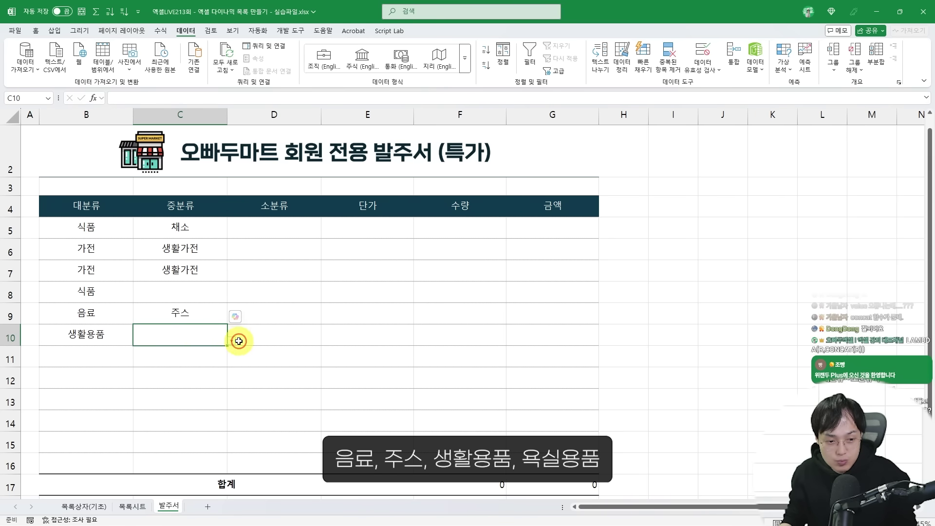
{"action": "left_click", "coordinate": [232, 341]}
{"action": "left_click", "coordinate": [199, 354]}
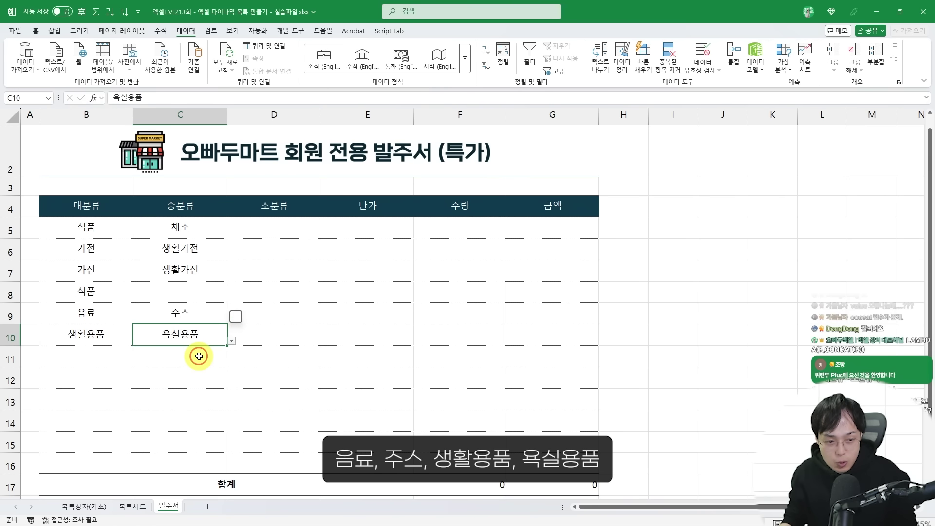
Choose 채소 from the 중분류 drop-down list in C8
{"action": "left_click", "coordinate": [184, 294]}
{"action": "left_click", "coordinate": [232, 298]}
{"action": "left_click", "coordinate": [193, 319]}
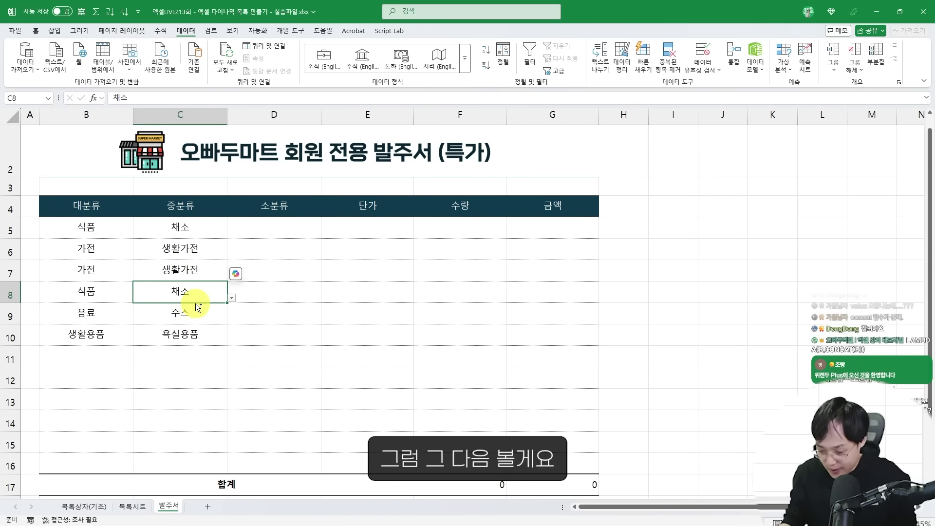
Start an XLOOKUP formula in the 소분류 cell D5 with B5&C5 as the lookup value
{"action": "scroll", "coordinate": [196, 305], "scroll_direction": "up", "scroll_amount": 1}
{"action": "left_click", "coordinate": [295, 186]}
{"action": "scroll", "coordinate": [312, 214], "scroll_direction": "up", "scroll_amount": 1}
{"action": "type", "text": "="}
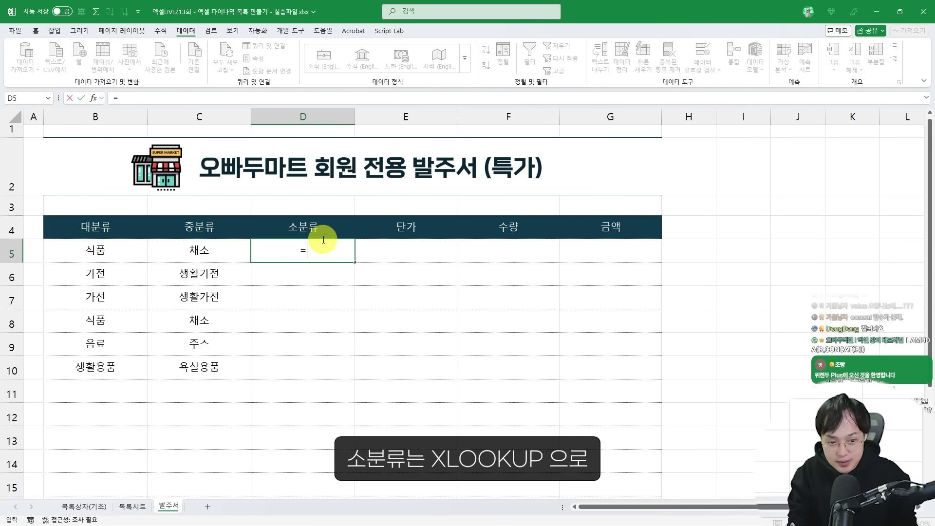
{"action": "type", "text": "XLOOKUP("}
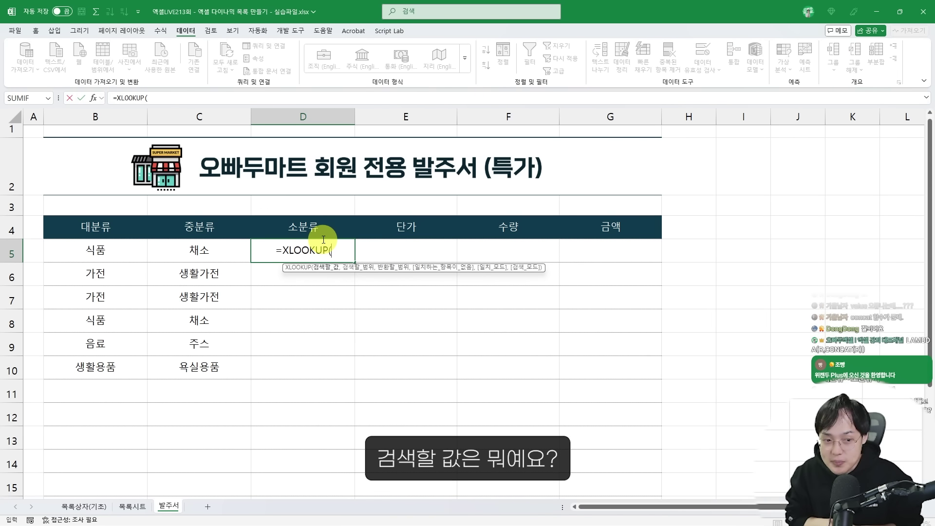
{"action": "left_click", "coordinate": [112, 253]}
{"action": "type", "text": "&"}
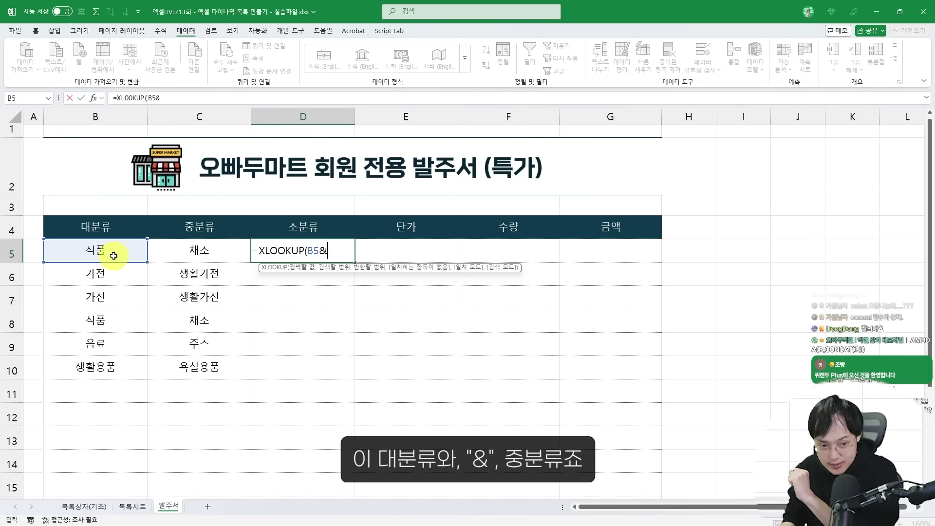
{"action": "left_click", "coordinate": [175, 250]}
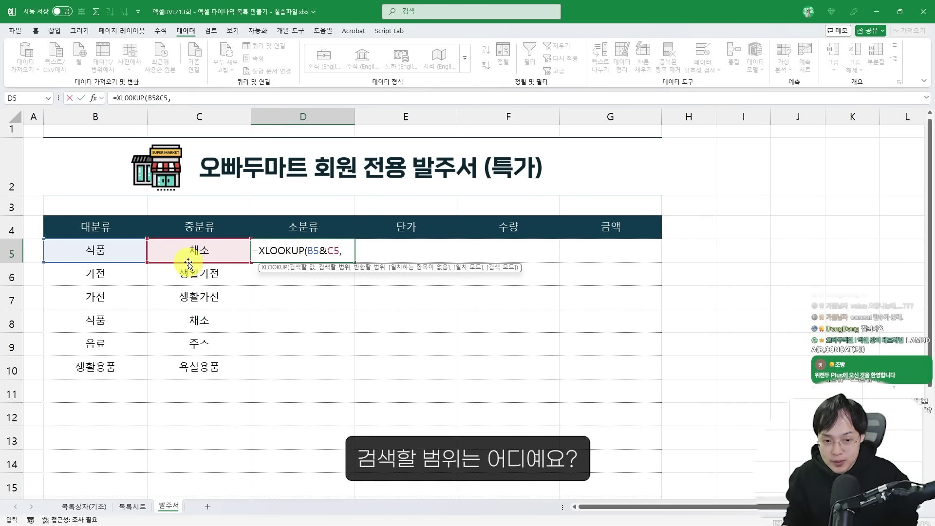
Complete the D5 formula with the 목록시트 columns F and G as lookup and return ranges: =XLOOKUP(B5&C5,목록시트!F:F,목록시트!G:G)
{"action": "left_click", "coordinate": [129, 508]}
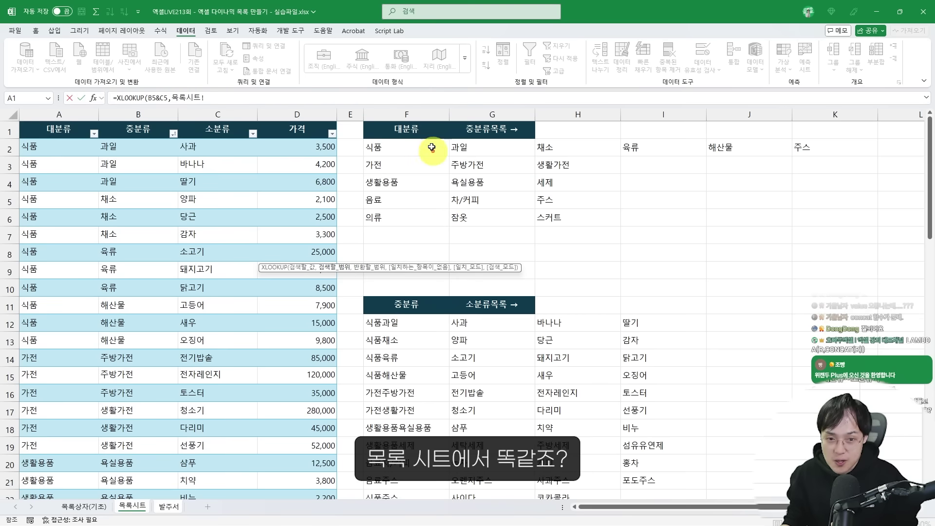
{"action": "left_click", "coordinate": [423, 116]}
{"action": "mouse_move", "coordinate": [366, 104]}
{"action": "left_mouse_down"}
{"action": "mouse_move", "coordinate": [403, 197]}
{"action": "mouse_move", "coordinate": [449, 470]}
{"action": "left_mouse_up"}
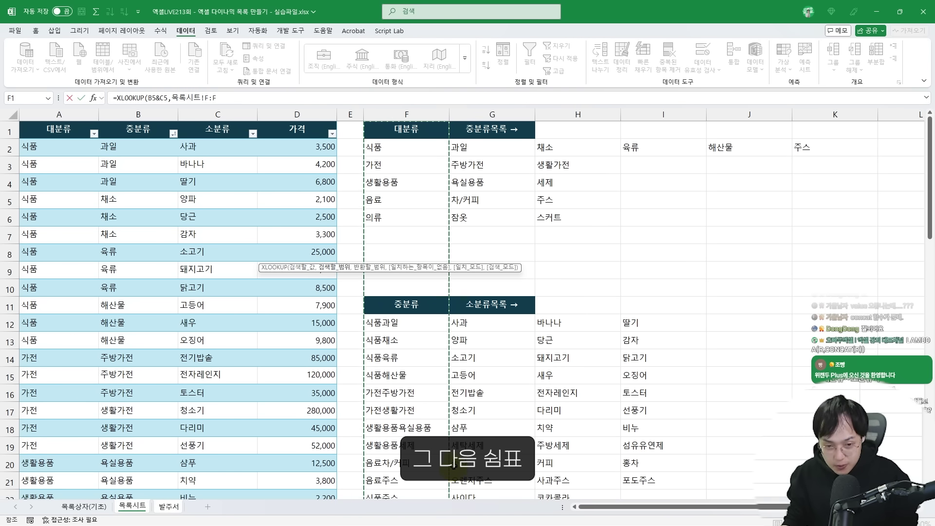
{"action": "type", "text": ","}
{"action": "left_click", "coordinate": [472, 116]}
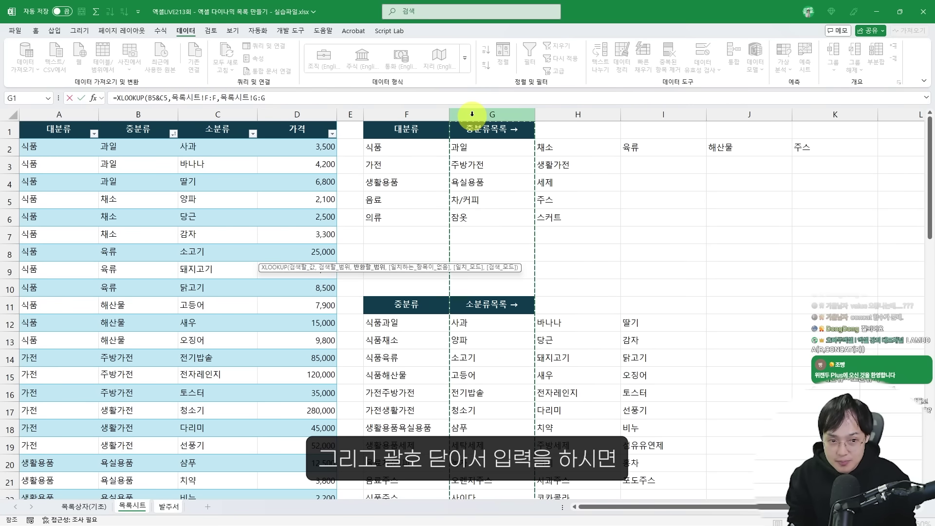
{"action": "type", "text": ")"}
{"action": "key", "text": "Return"}
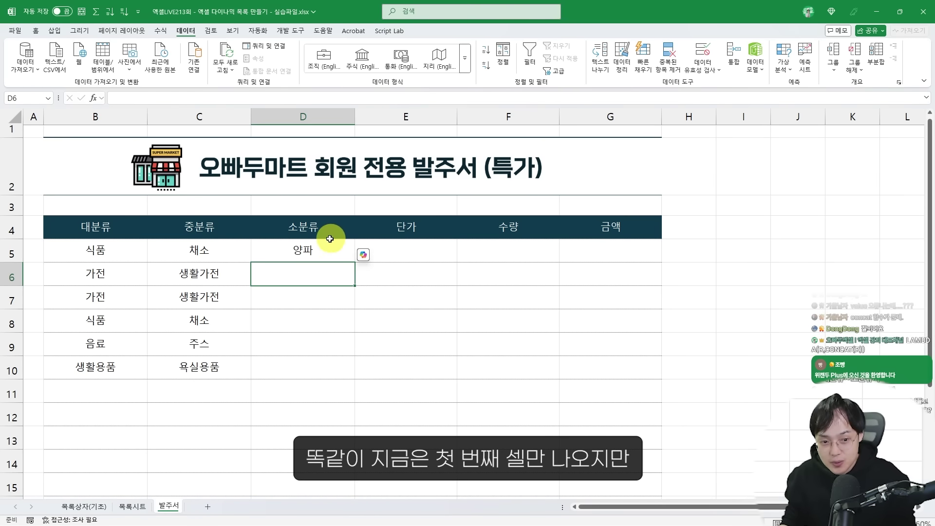
Append # to the D5 XLOOKUP formula so it returns the whole 소분류 array
{"action": "double_click", "coordinate": [322, 250]}
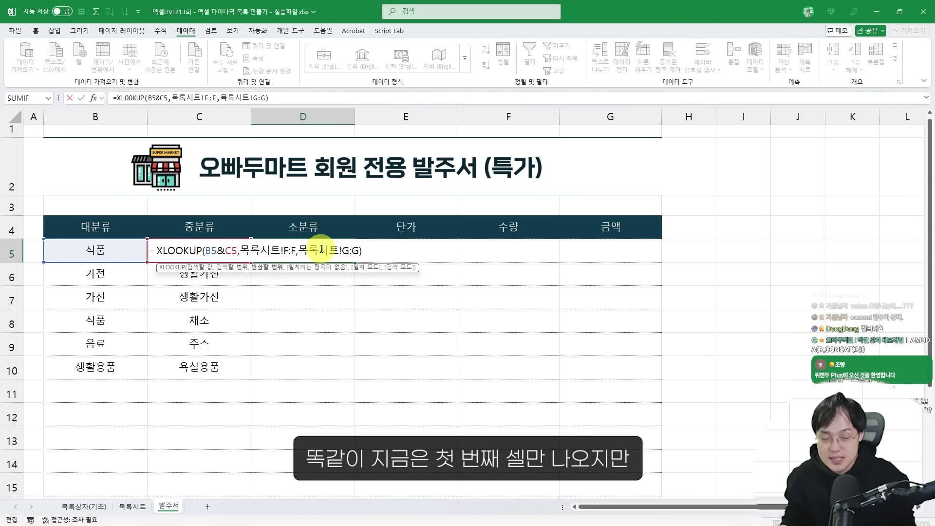
{"action": "left_click", "coordinate": [371, 256]}
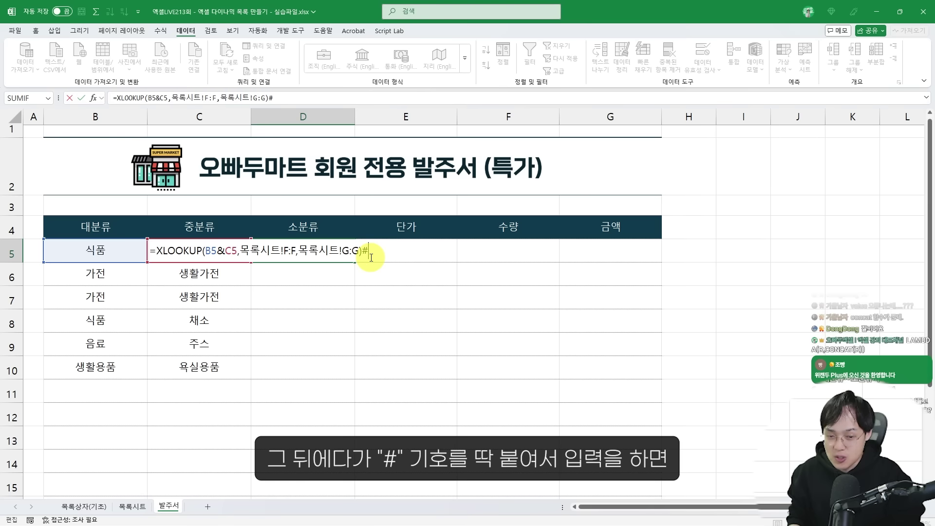
{"action": "type", "text": "#"}
{"action": "key", "text": "Return"}
{"action": "left_click", "coordinate": [309, 243]}
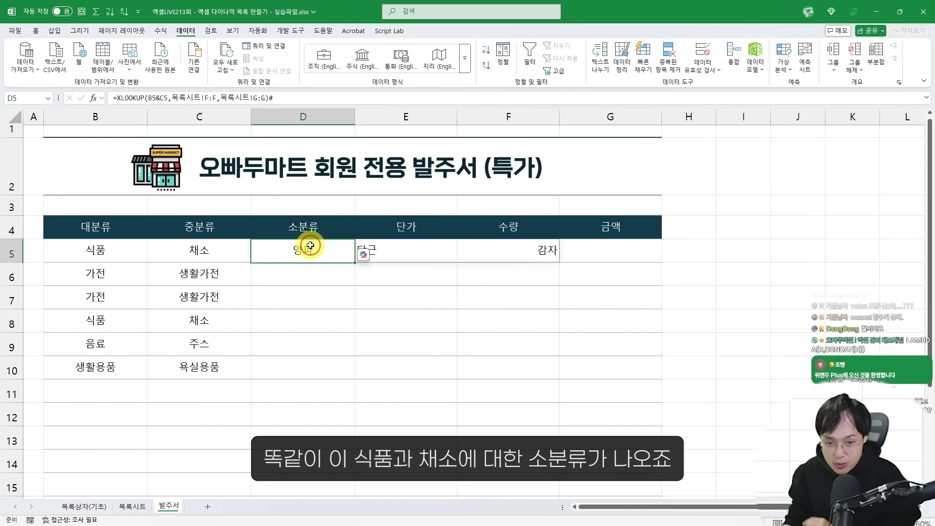
{"action": "left_click_drag", "start_coordinate": [66, 241], "coordinate": [113, 262]}
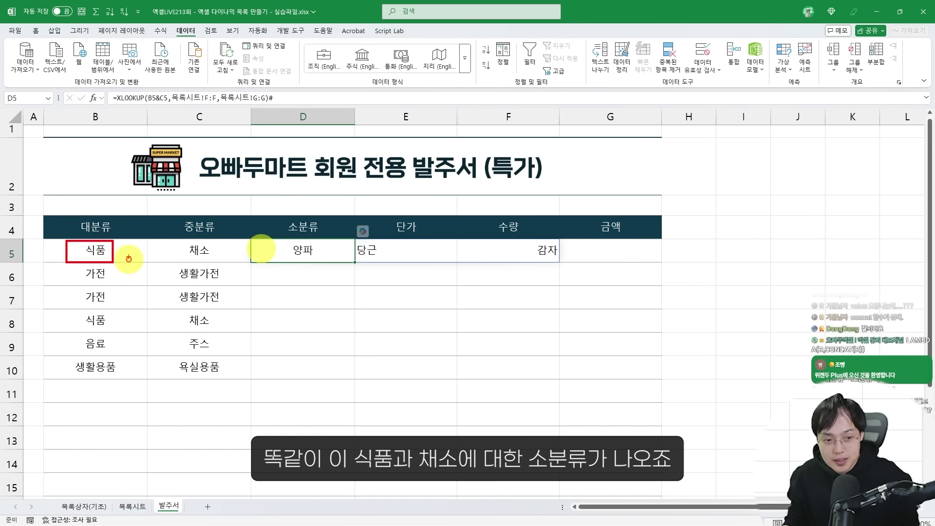
{"action": "mouse_move", "coordinate": [173, 239]}
{"action": "left_mouse_down"}
{"action": "mouse_move", "coordinate": [213, 261]}
{"action": "mouse_move", "coordinate": [264, 232]}
{"action": "left_mouse_up"}
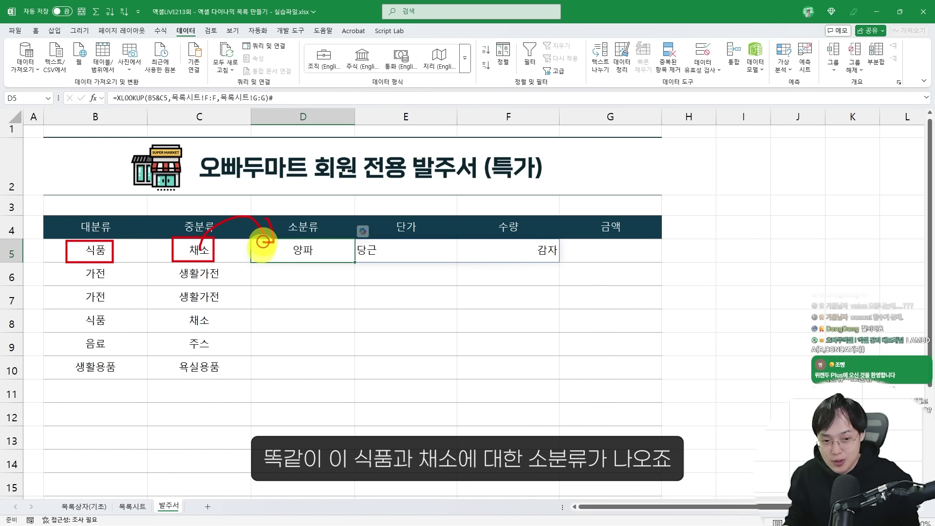
{"action": "key", "text": "Escape"}
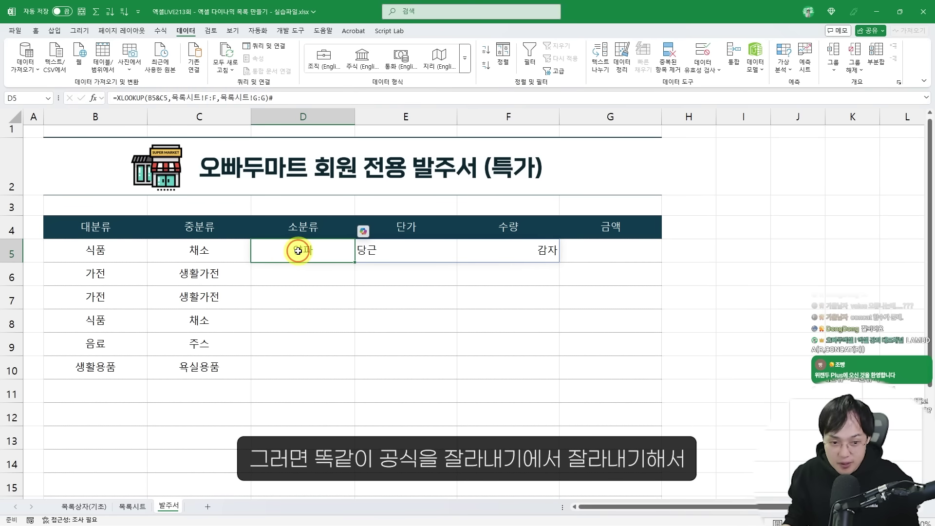
Cut the entire XLOOKUP formula, including the #, out of cell D5
{"action": "double_click", "coordinate": [297, 251]}
{"action": "left_click_drag", "start_coordinate": [384, 250], "coordinate": [33, 249]}
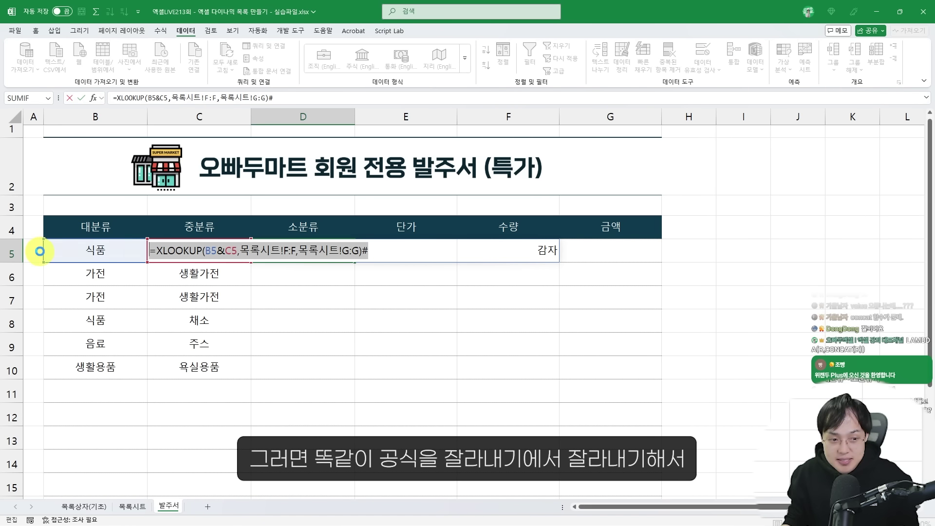
{"action": "key", "text": "ctrl+x"}
{"action": "key", "text": "Return"}
Apply list (목록) validation to the 소분류 cells D5:D16 with the cut formula =XLOOKUP(B5&C5,목록시트!F:F,목록시트!G:G)# as source
{"action": "left_click_drag", "start_coordinate": [322, 250], "coordinate": [308, 323]}
{"action": "scroll", "coordinate": [301, 327], "scroll_direction": "down", "scroll_amount": 1}
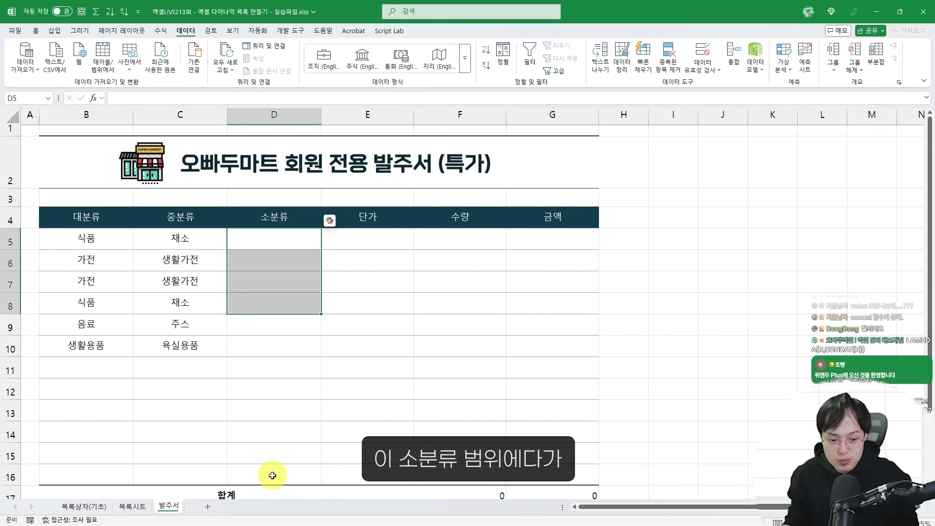
{"action": "left_click", "coordinate": [271, 478], "text": "shift"}
{"action": "left_click", "coordinate": [701, 50]}
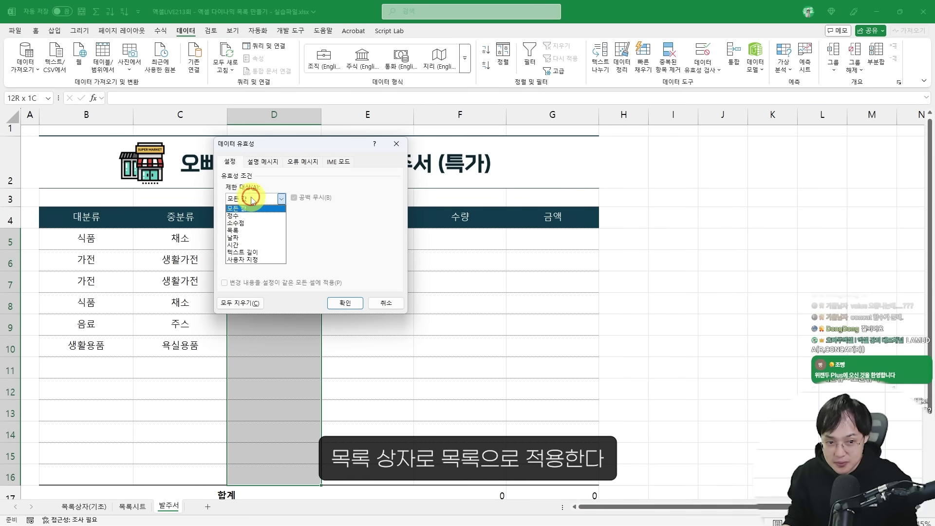
{"action": "left_click", "coordinate": [246, 237]}
{"action": "left_click", "coordinate": [268, 246]}
{"action": "key", "text": "ctrl+v"}
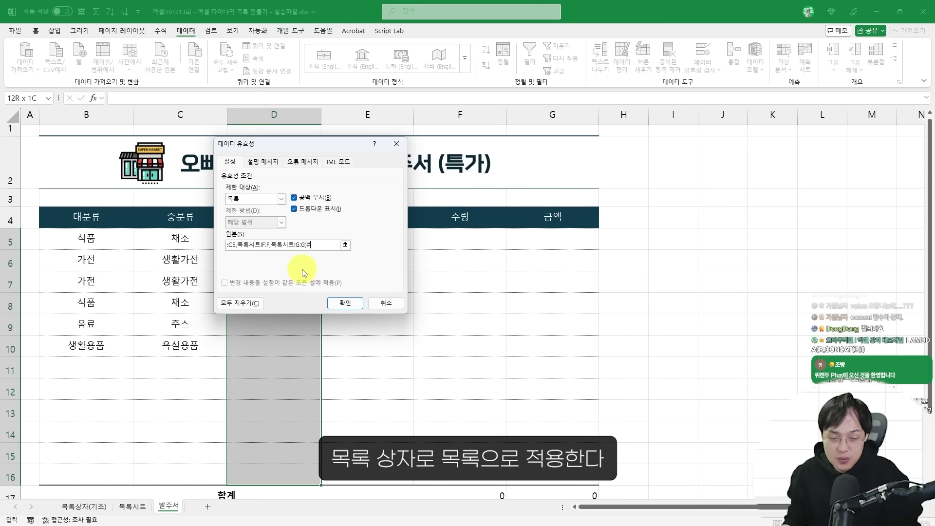
{"action": "key", "text": "Return"}
Choose 양파 in D5 and an item for 생활가전 in D6 and D7 from the 소분류 drop-down lists
{"action": "left_click", "coordinate": [324, 245]}
{"action": "left_click", "coordinate": [310, 257]}
{"action": "left_click", "coordinate": [313, 262]}
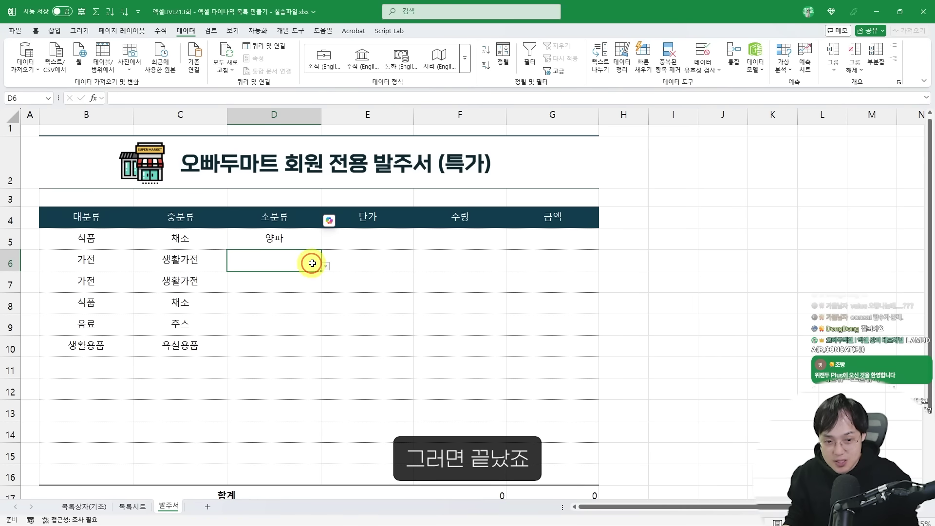
{"action": "left_click", "coordinate": [325, 266]}
{"action": "left_click", "coordinate": [310, 290]}
{"action": "left_click", "coordinate": [313, 282]}
{"action": "left_click", "coordinate": [326, 288]}
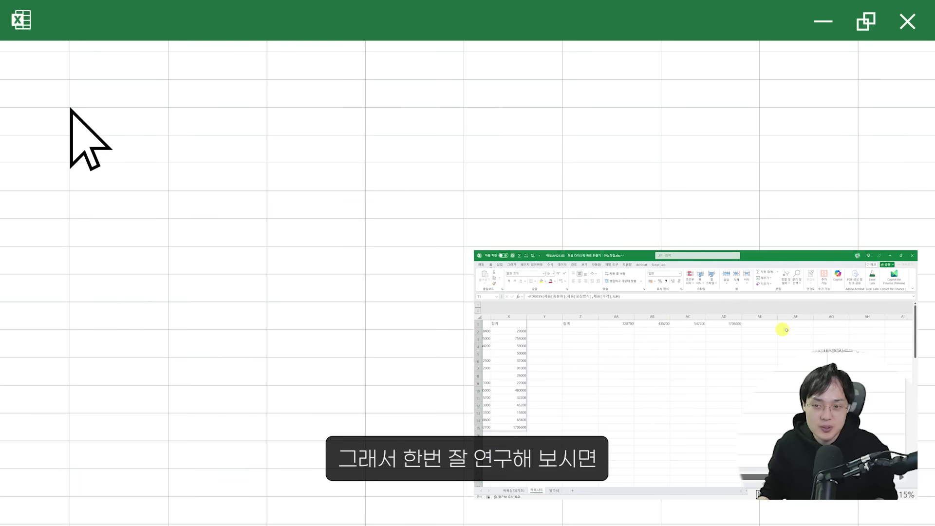